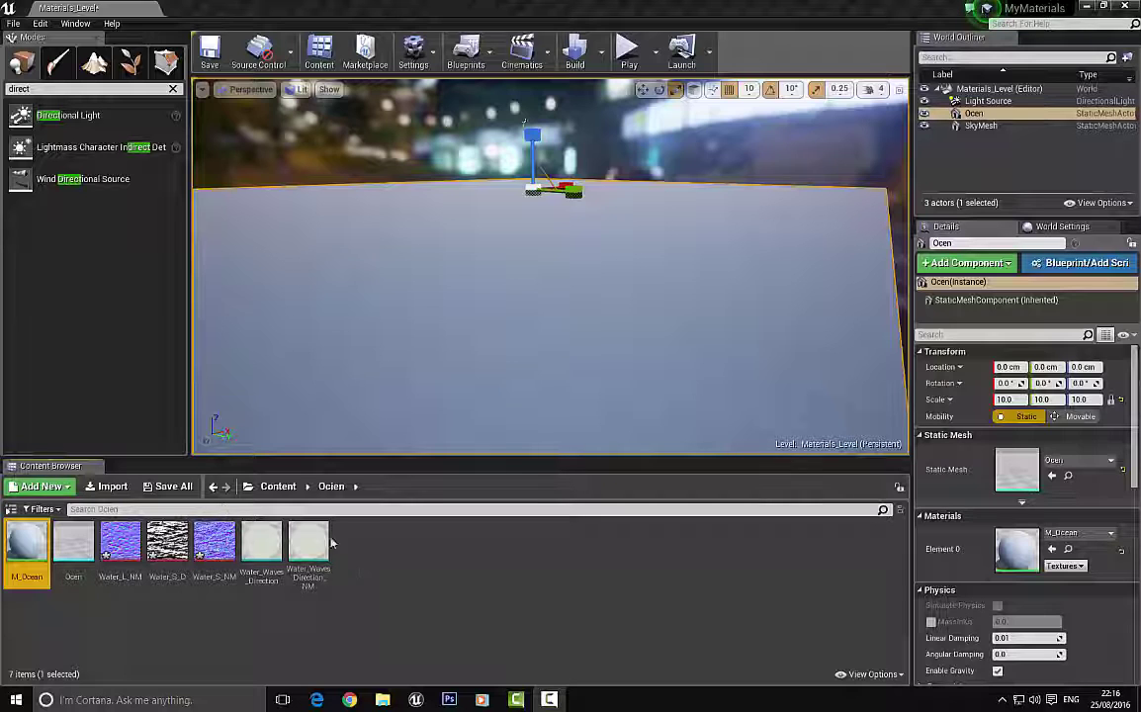
Look over the Water_L_NM, Water_S_D and Water_S_NM textures and the two Water_Waves_Direction material functions in the Ocien folder.
click(204, 544)
click(167, 542)
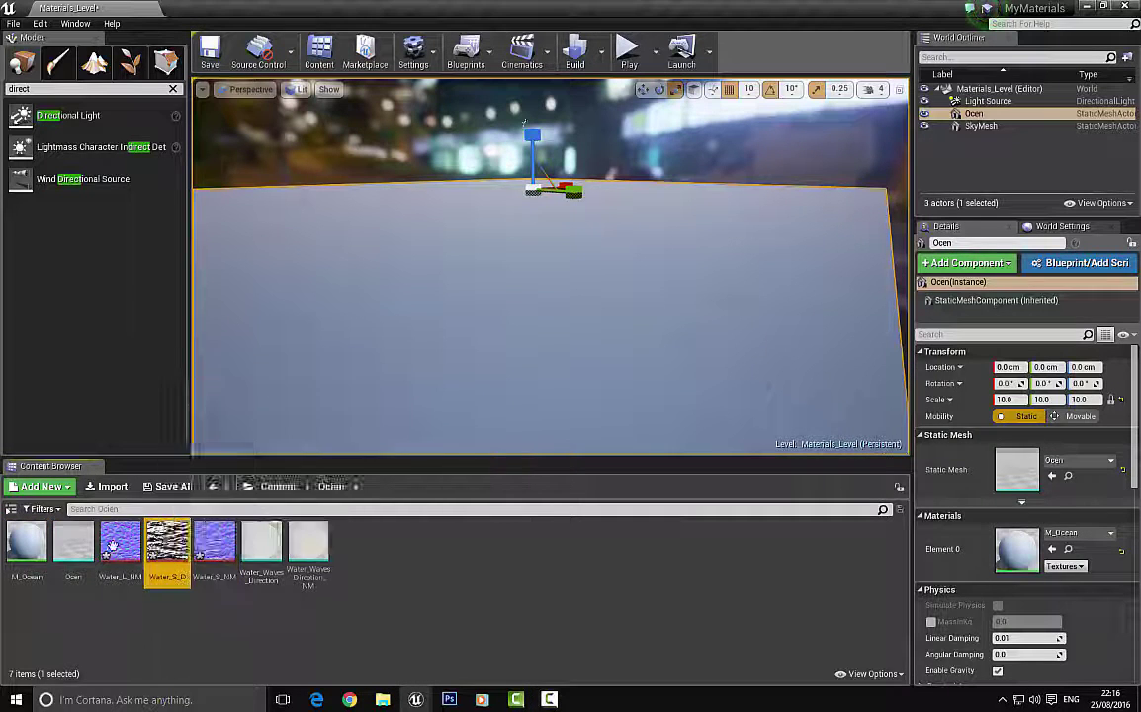
click(121, 542)
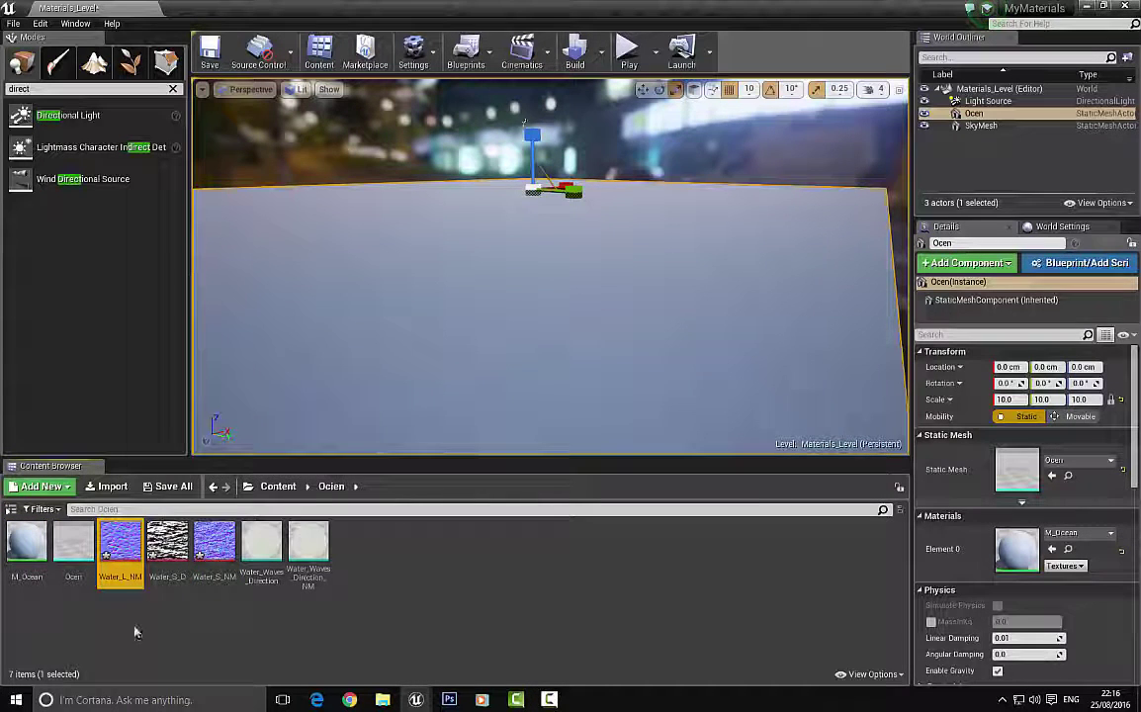
click(215, 542)
click(164, 544)
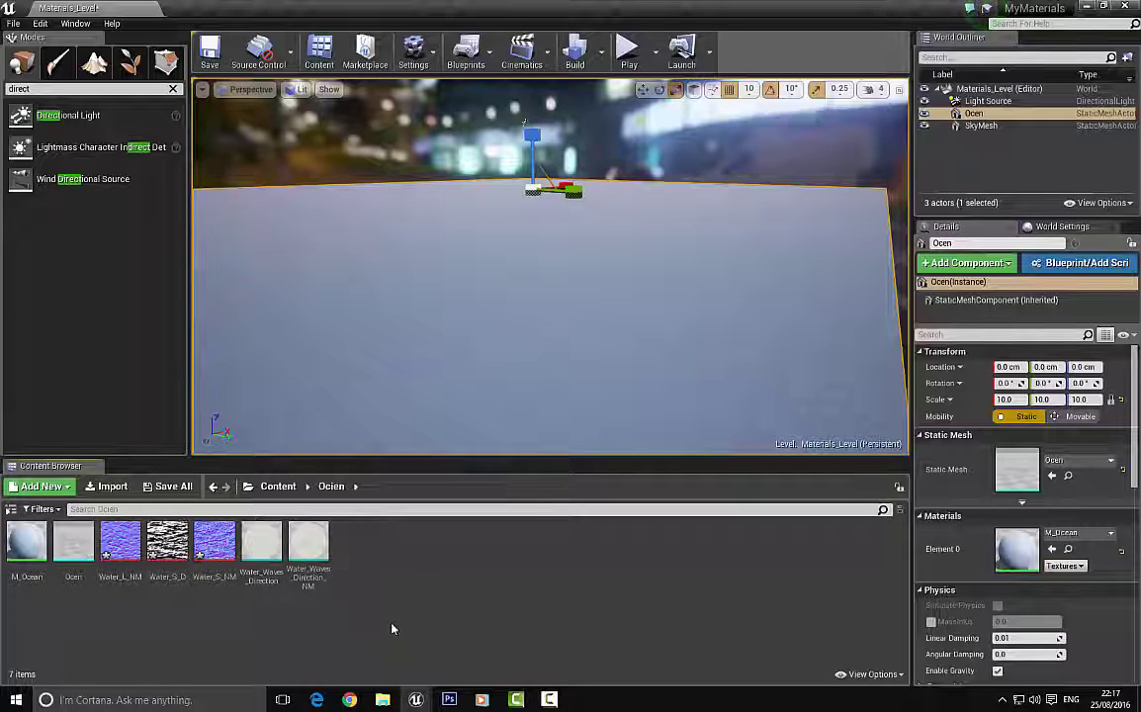
click(316, 552)
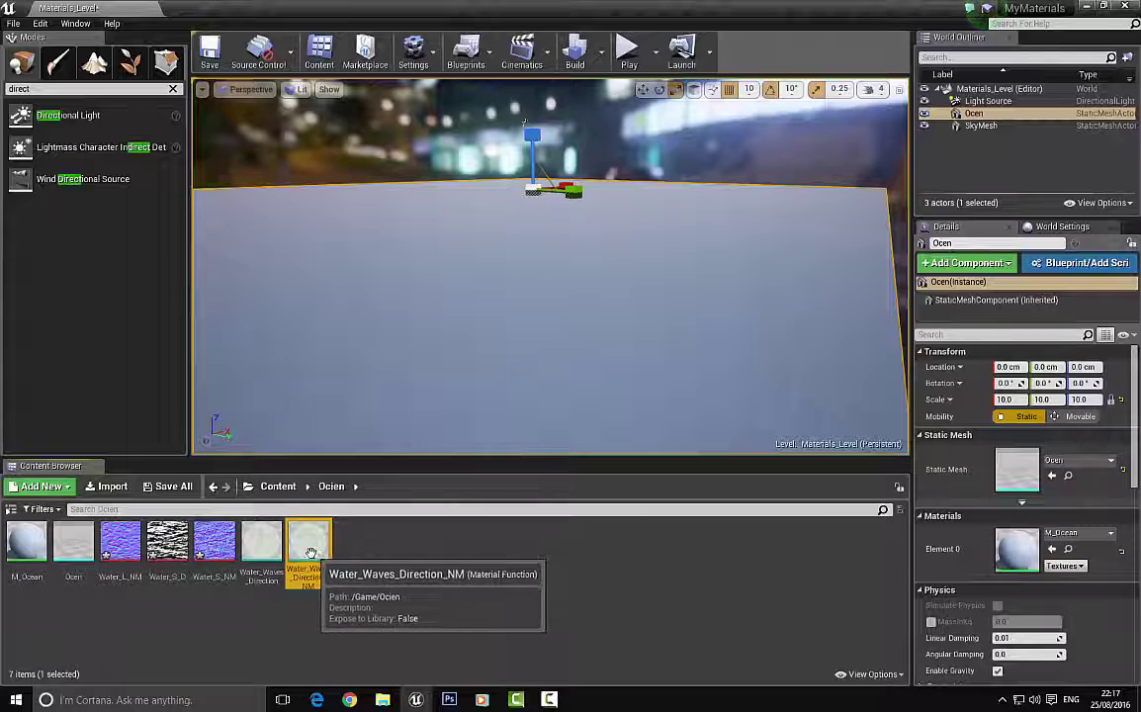
click(267, 535)
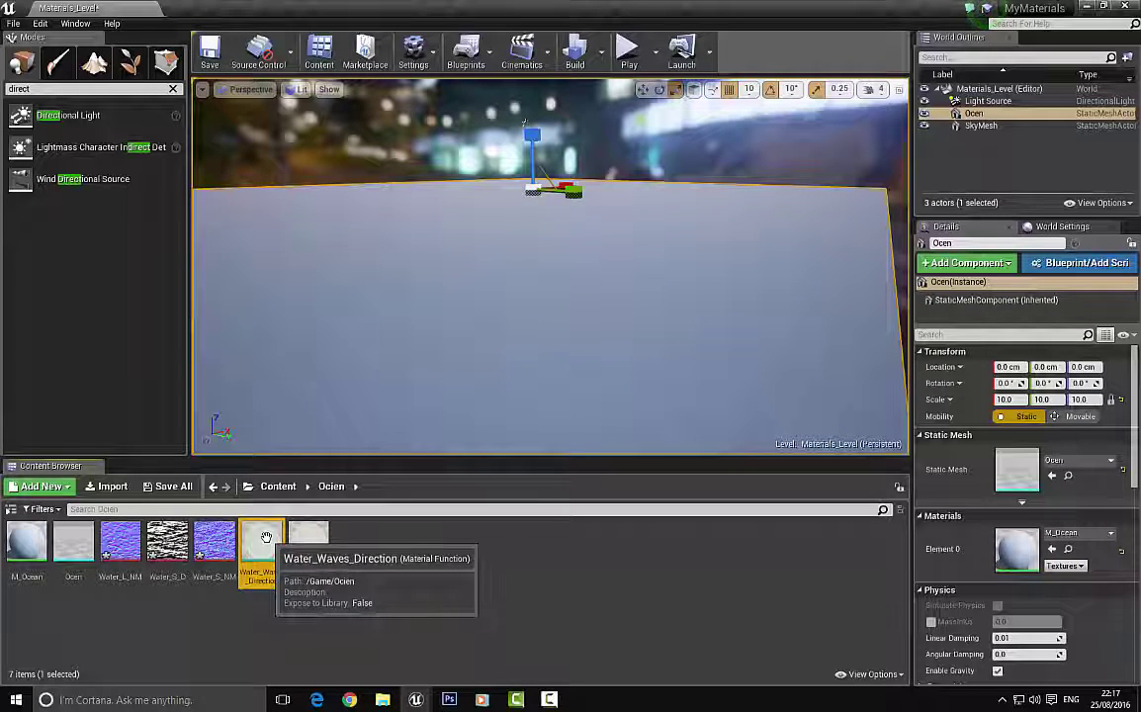
Open the Water_Waves_Direction material function full-size and inspect the properties of its Input Texture2D node.
double_click(267, 537)
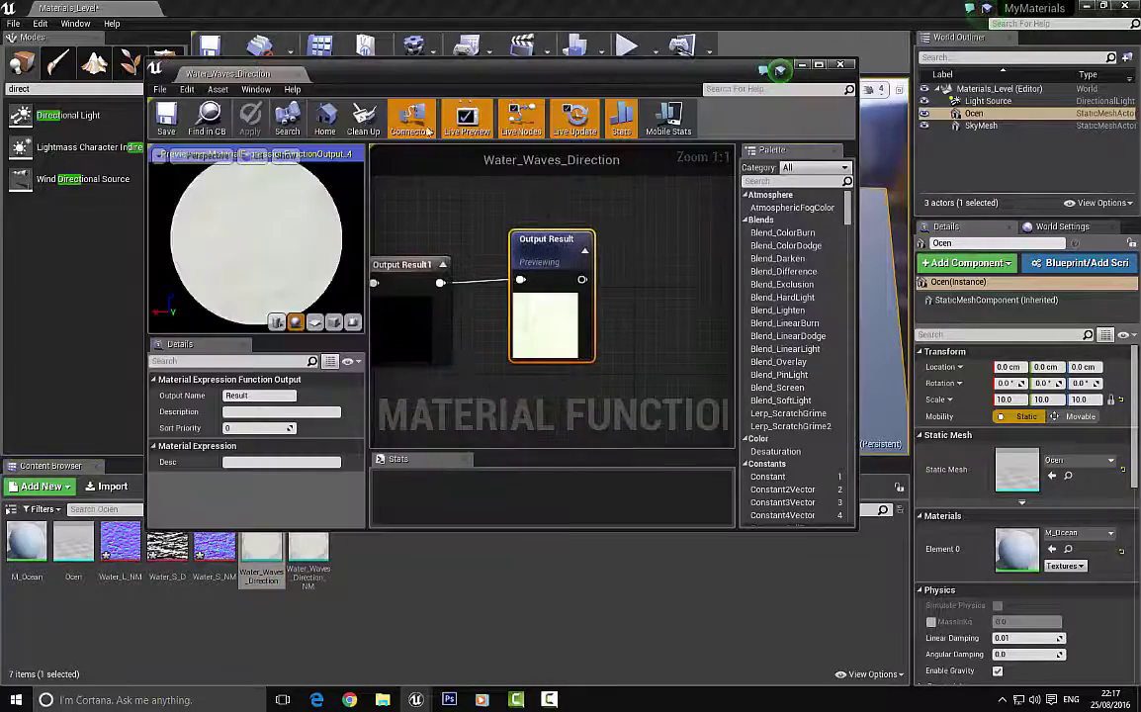
double_click(437, 79)
right_drag(452, 133, 711, 183)
scroll(593, 228, down, 3)
right_drag(468, 522, 634, 380)
scroll(605, 380, up, 2)
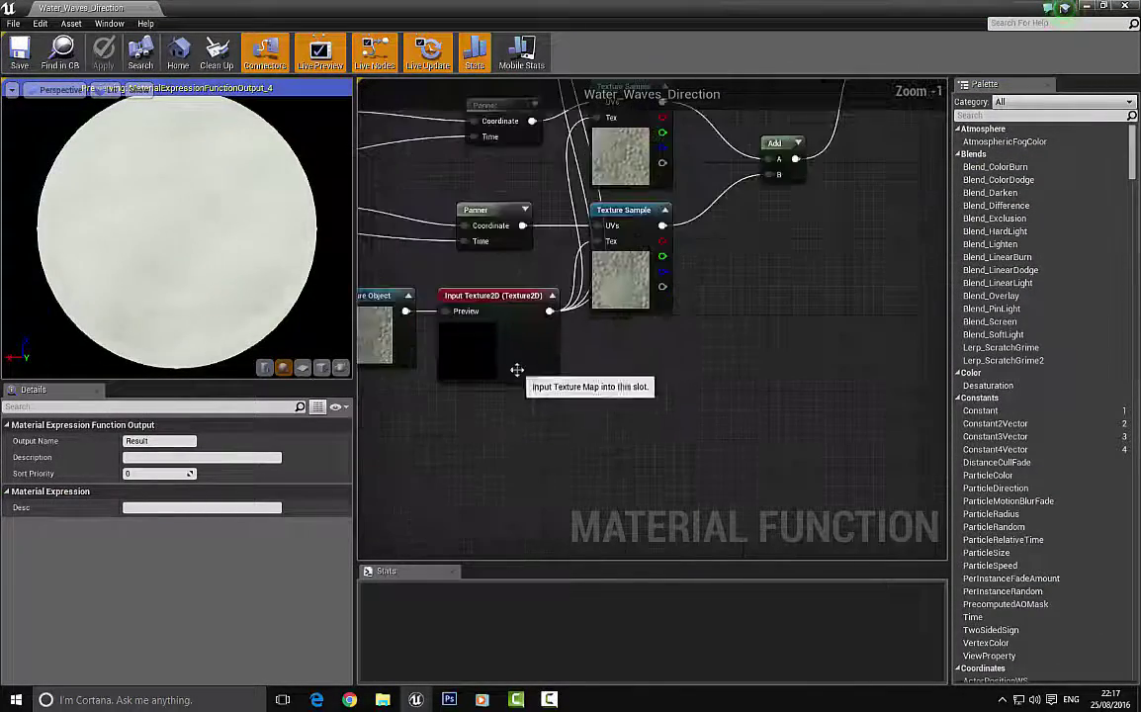
click(606, 377)
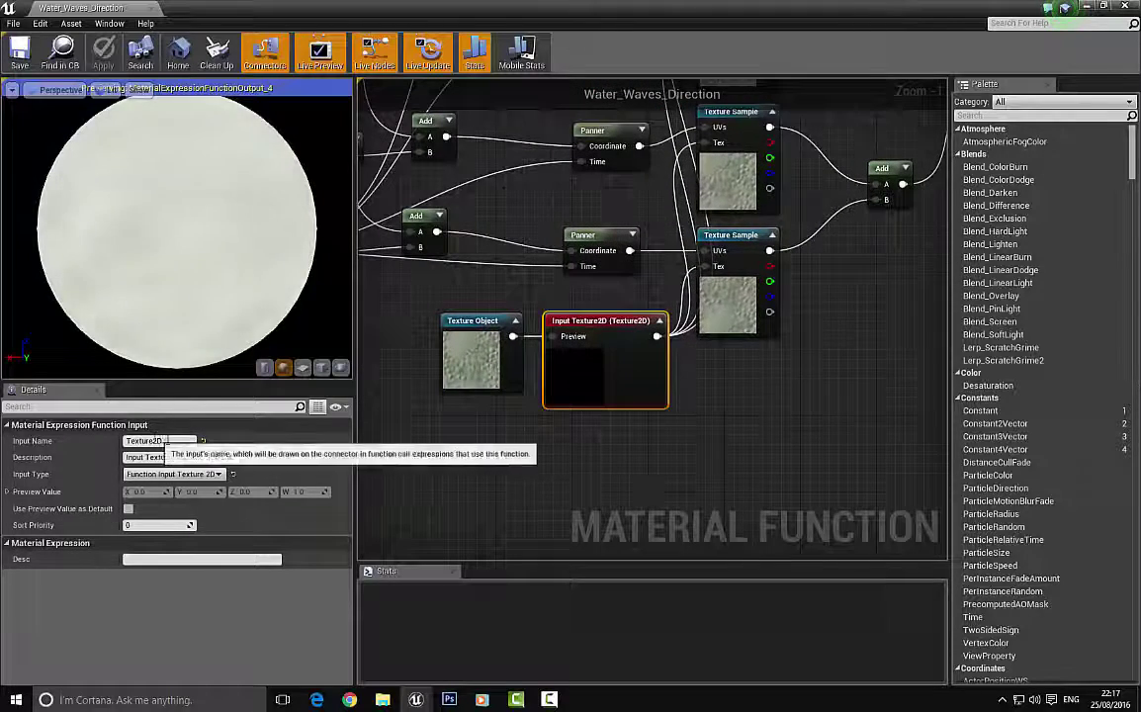
Inspect the properties of the Input Time (Scalar) node in the Water_Waves_Direction graph.
right_drag(541, 427, 680, 541)
scroll(680, 541, down, 2)
right_drag(497, 288, 751, 273)
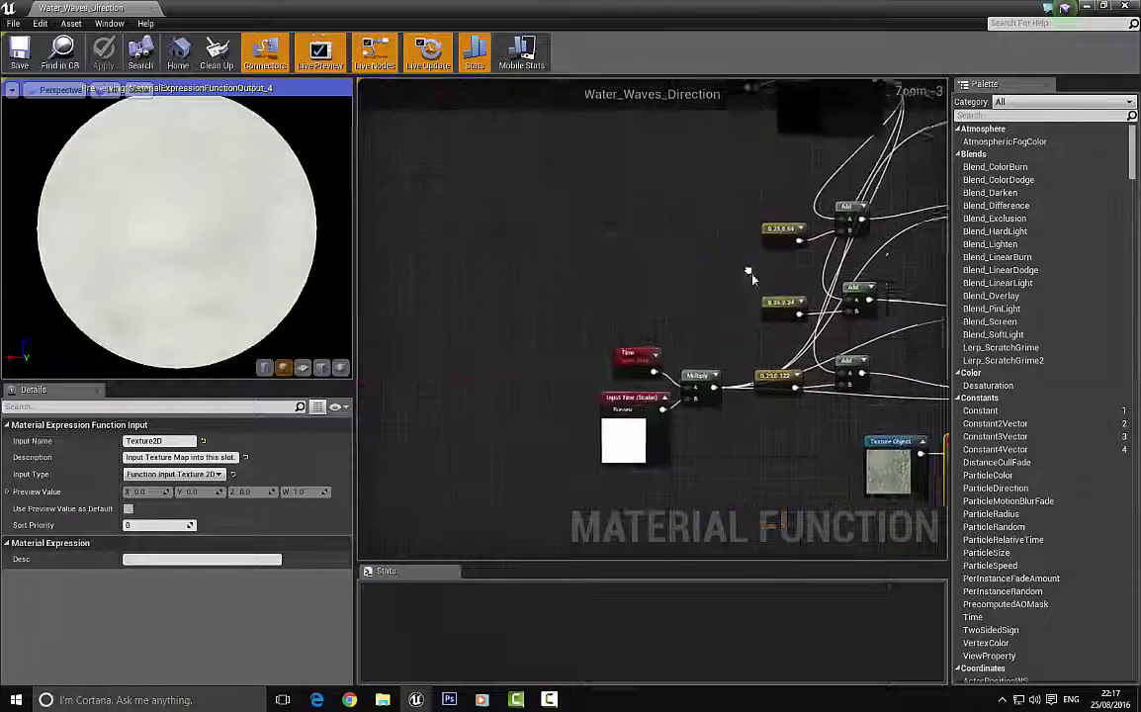
scroll(629, 450, up, 3)
click(634, 471)
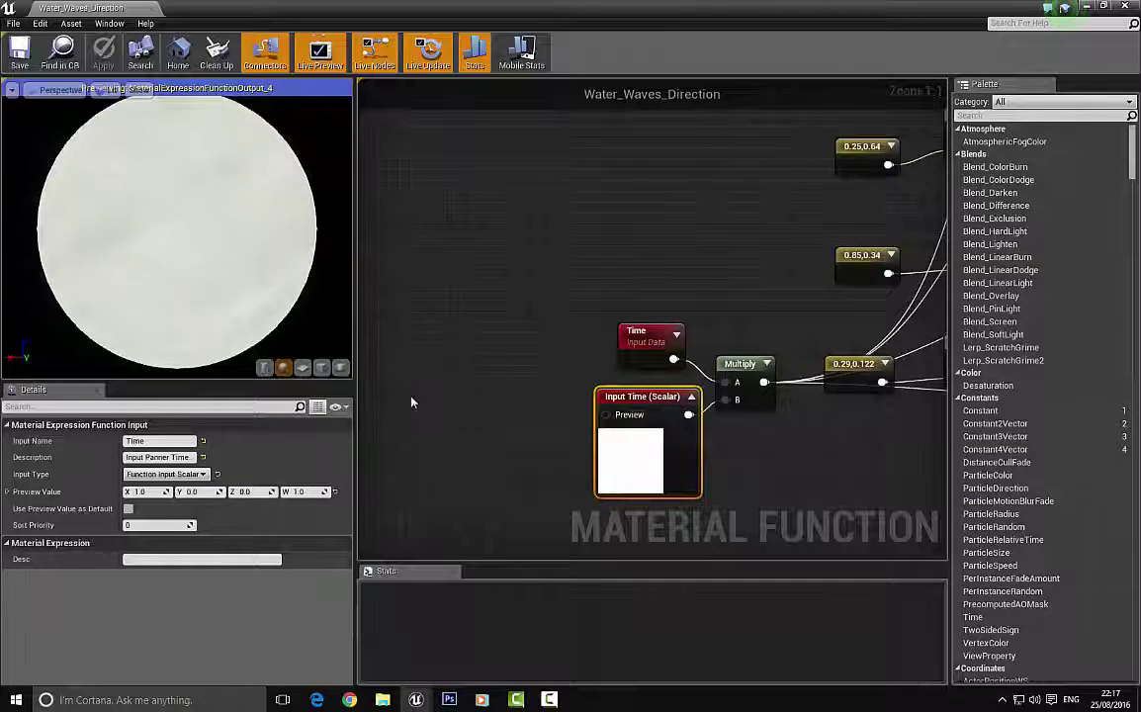
Inspect the properties of the Input Texture Map Tile (Vector2) node and close the Water_Waves_Direction function.
right_drag(530, 242, 475, 466)
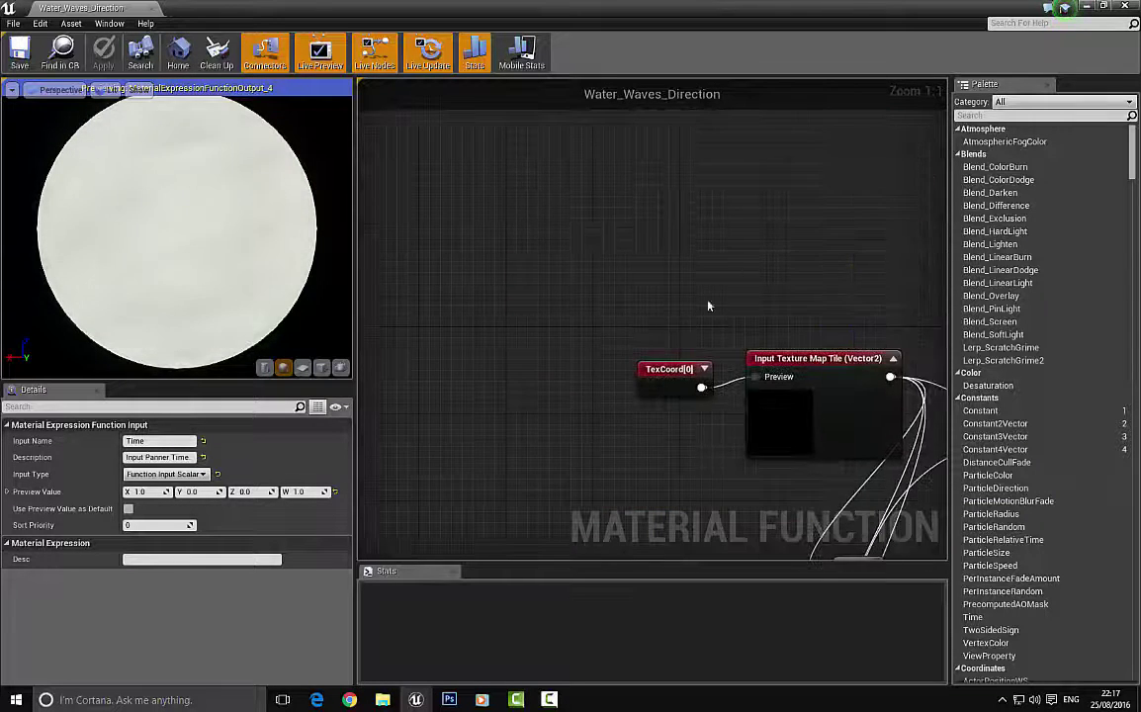
right_drag(708, 306, 510, 295)
click(594, 408)
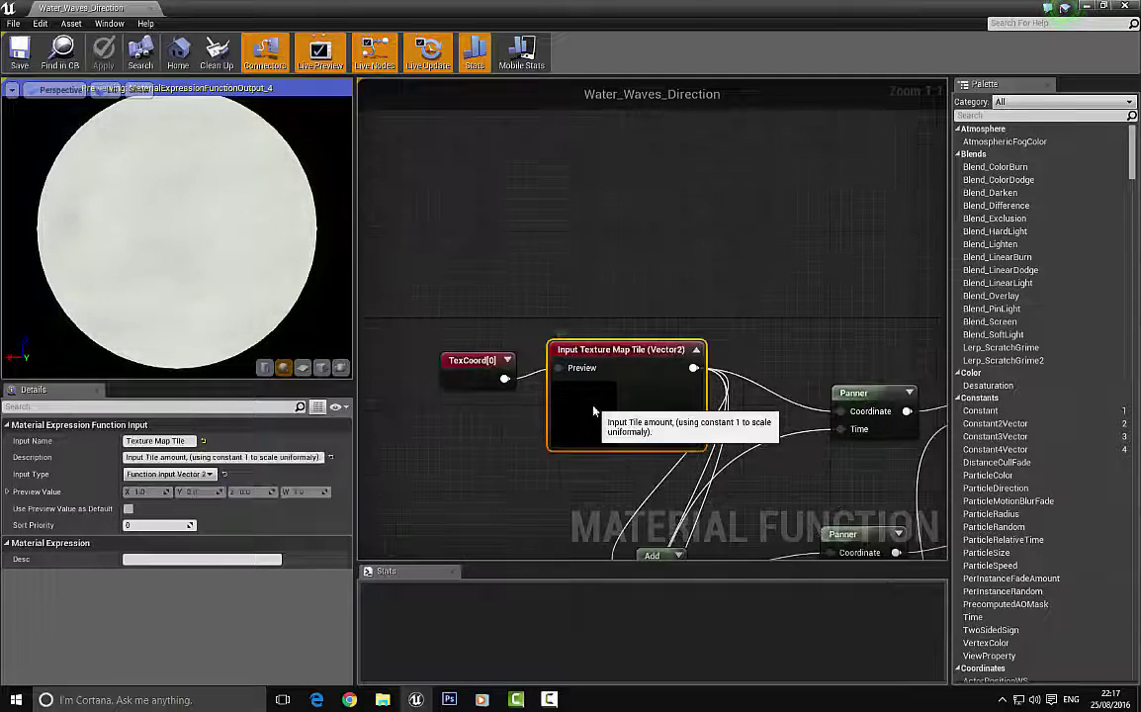
double_click(313, 7)
click(650, 117)
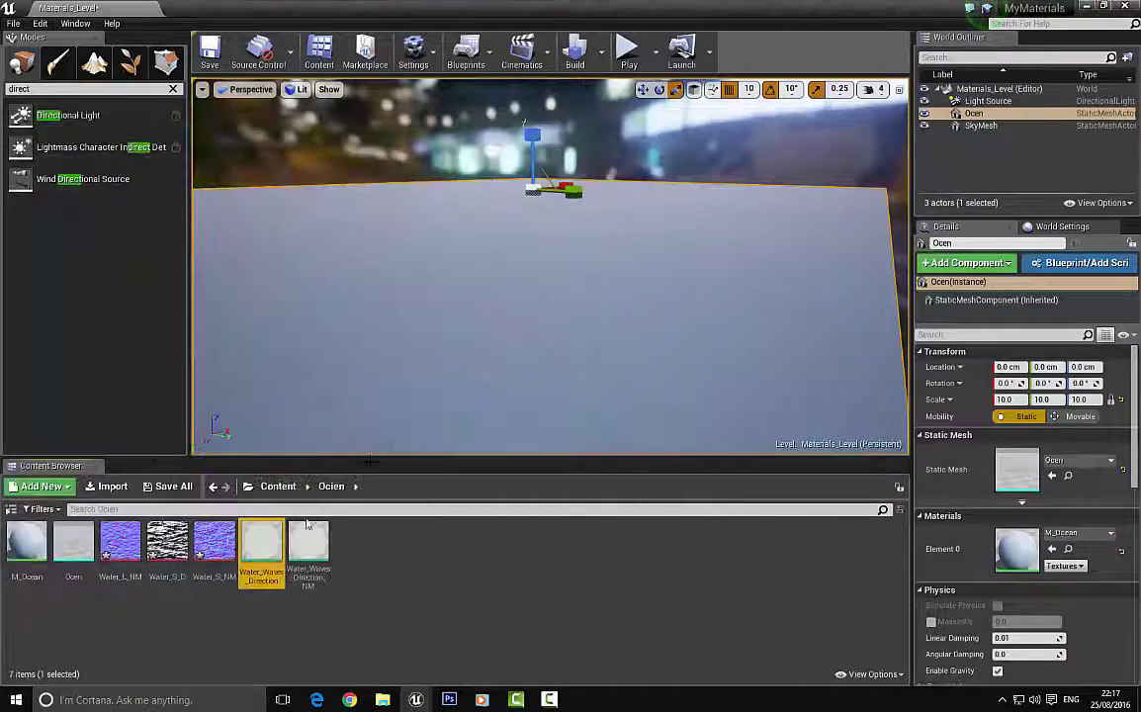
right_click(263, 552)
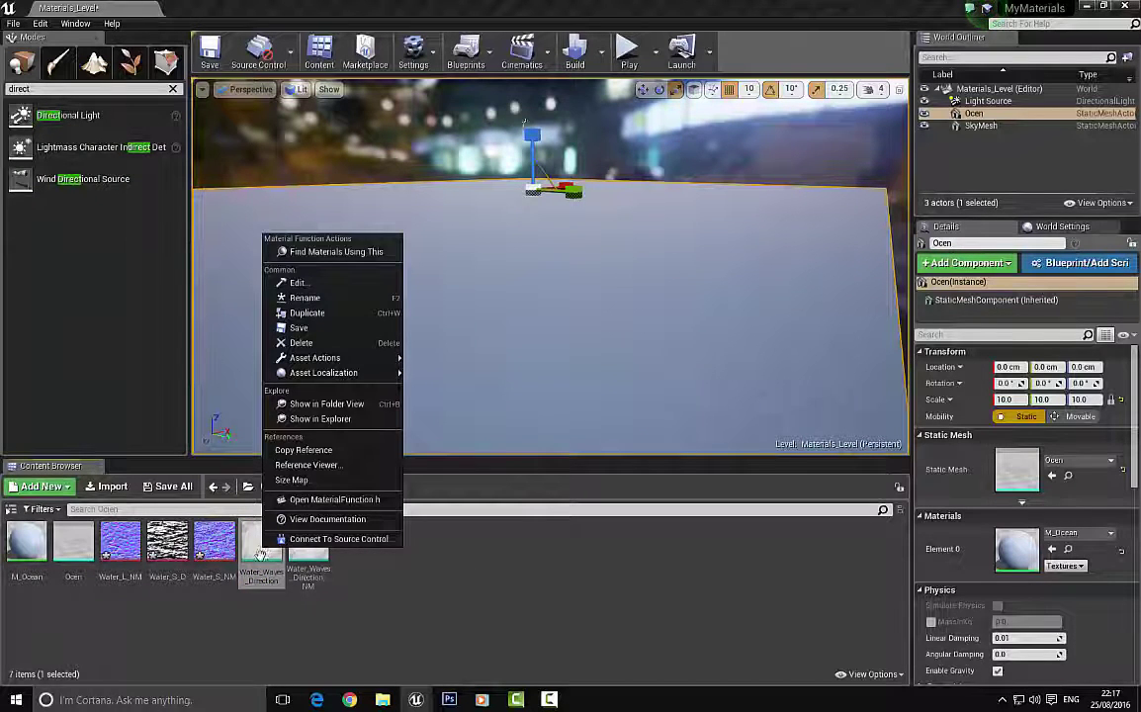
click(260, 558)
right_click(261, 566)
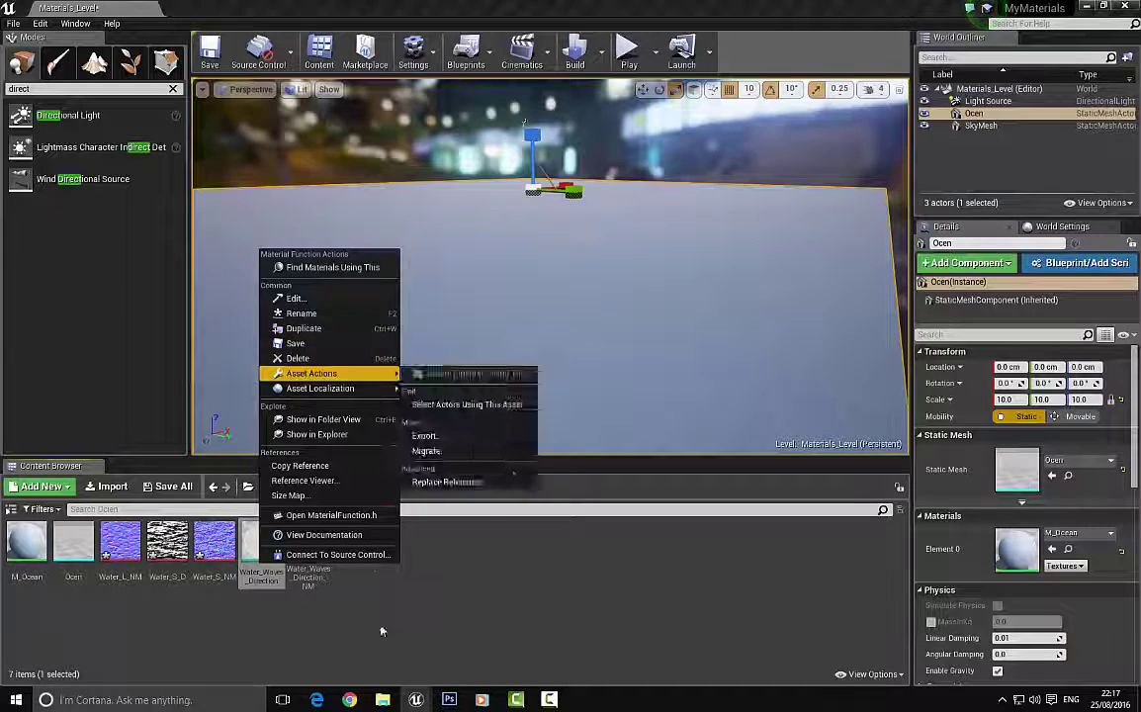
click(382, 631)
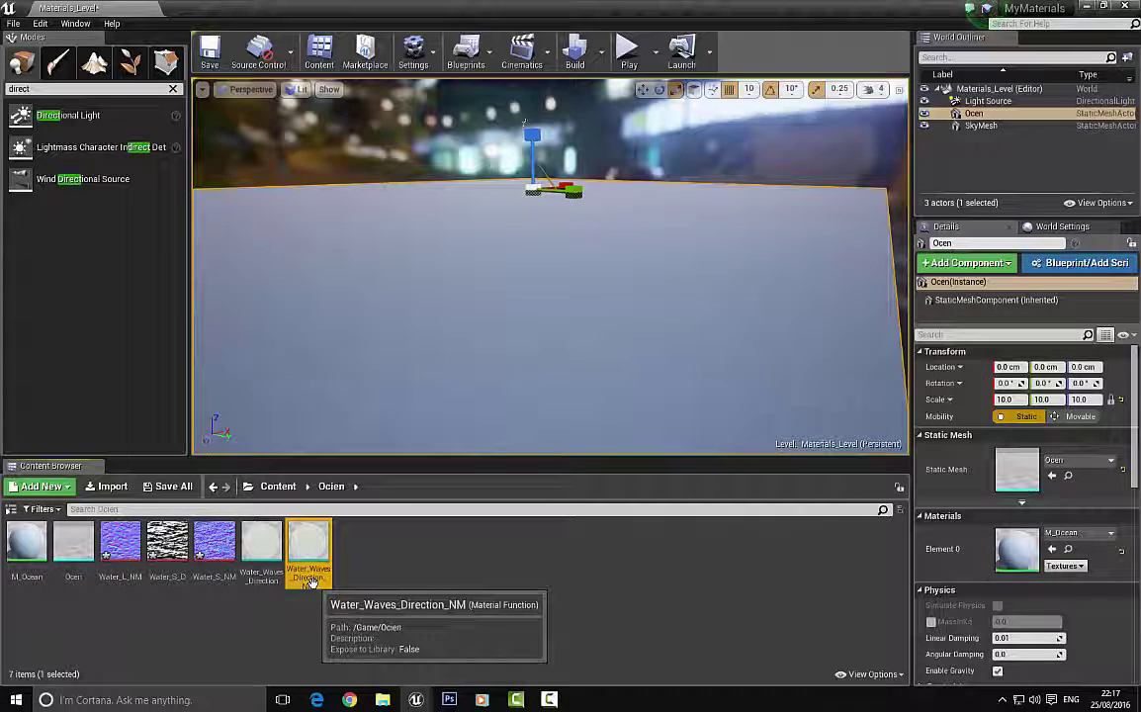
Open the Water_Waves_Direction_NM function, check the sampler type of its Texture Sample nodes, and close it.
click(309, 580)
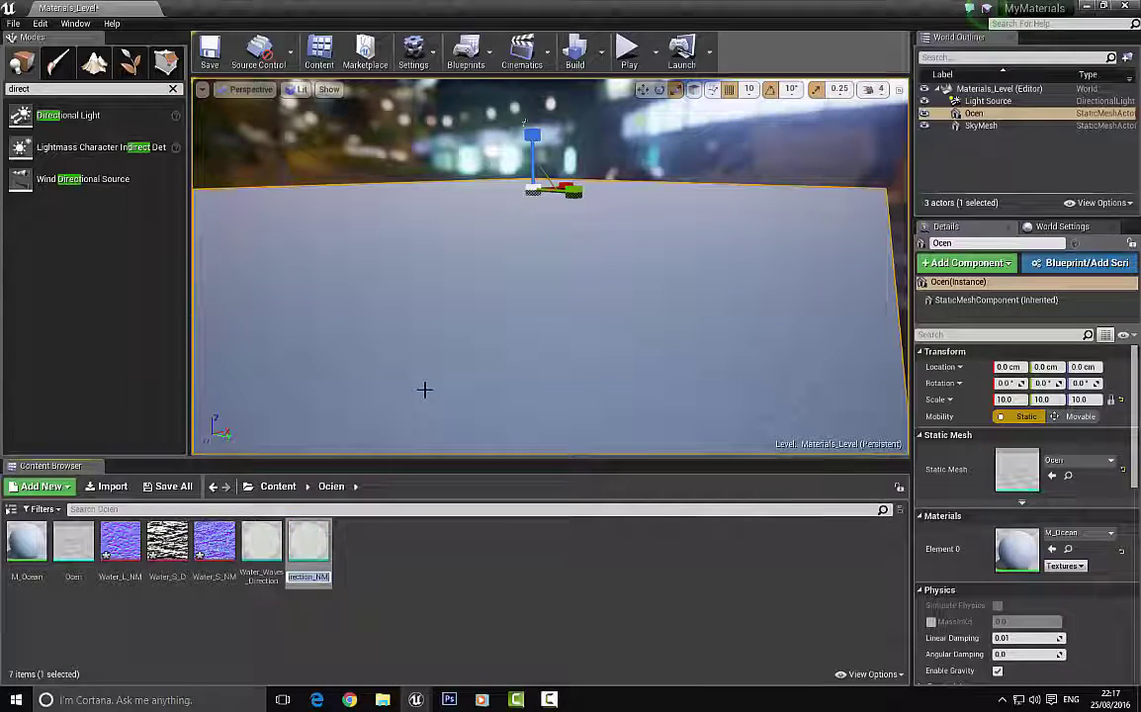
double_click(303, 550)
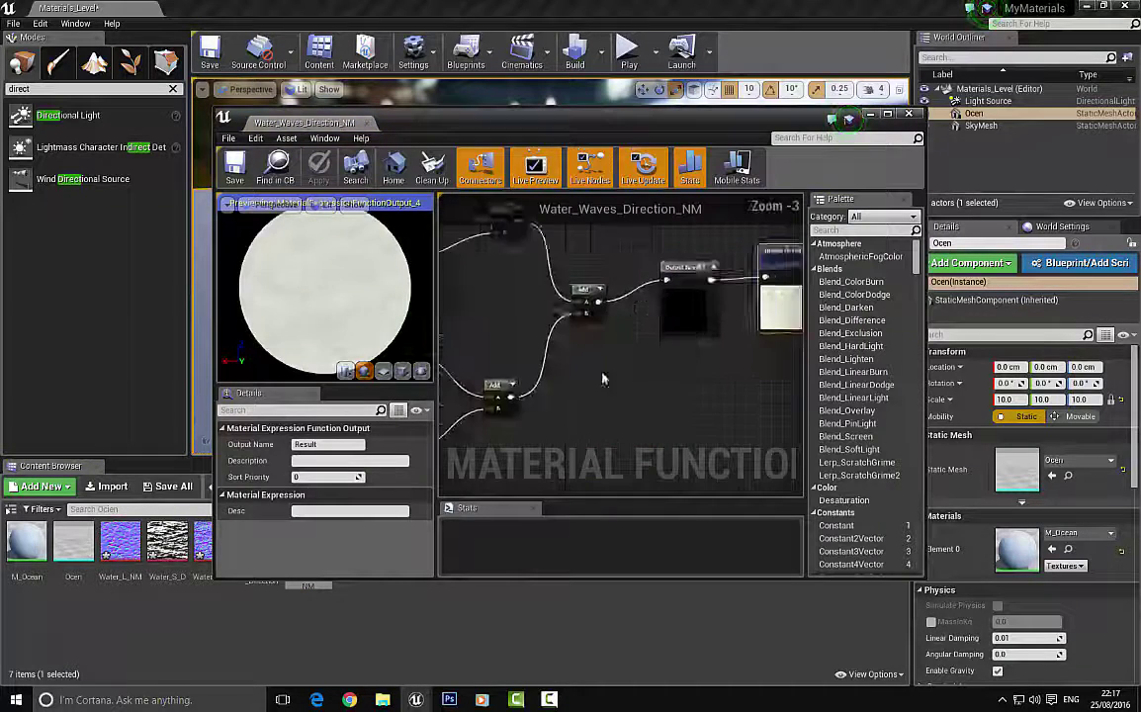
click(602, 294)
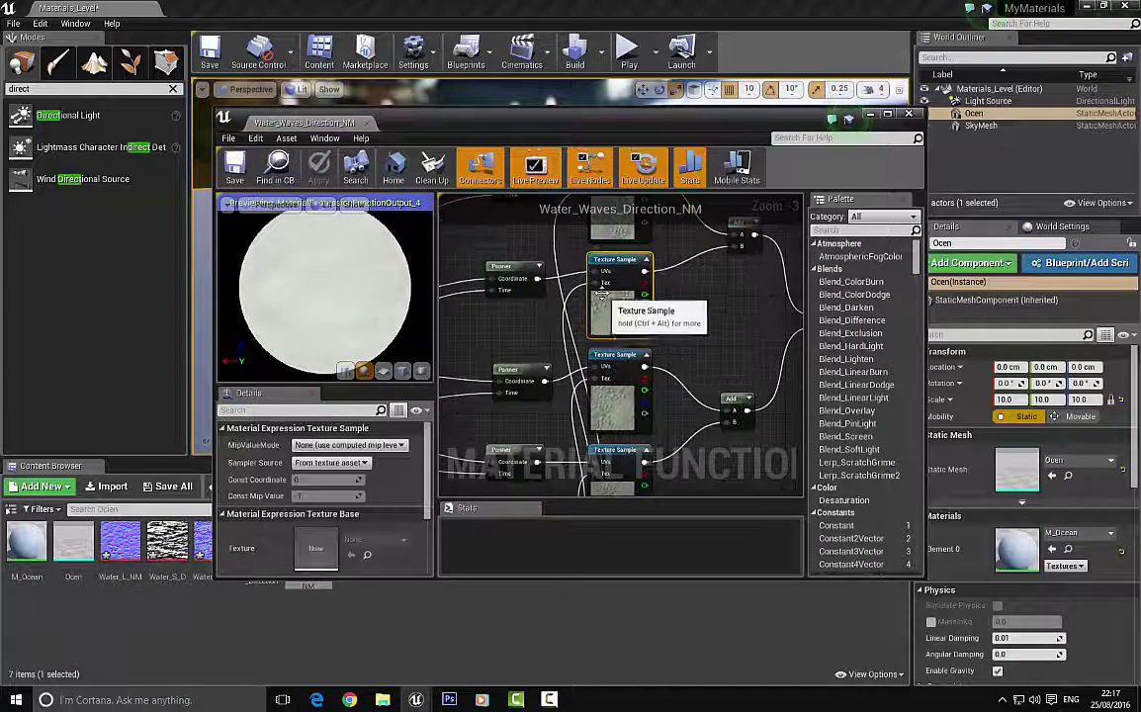
right_drag(601, 294, 581, 369)
click(577, 295)
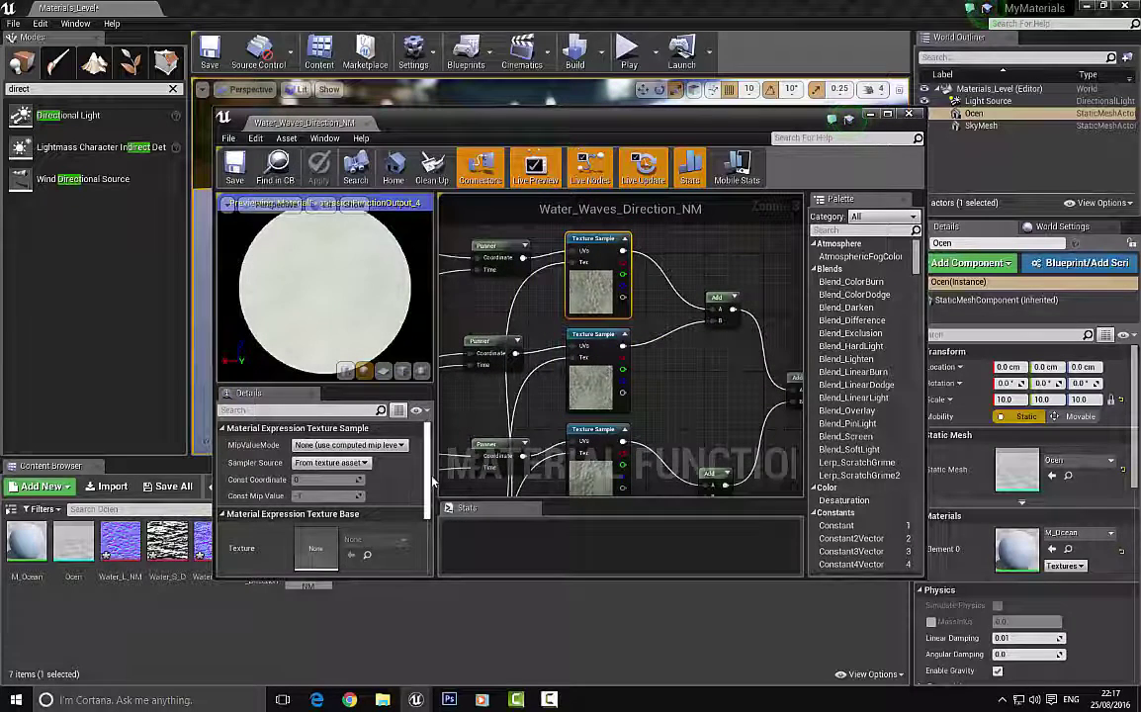
drag(430, 491, 428, 549)
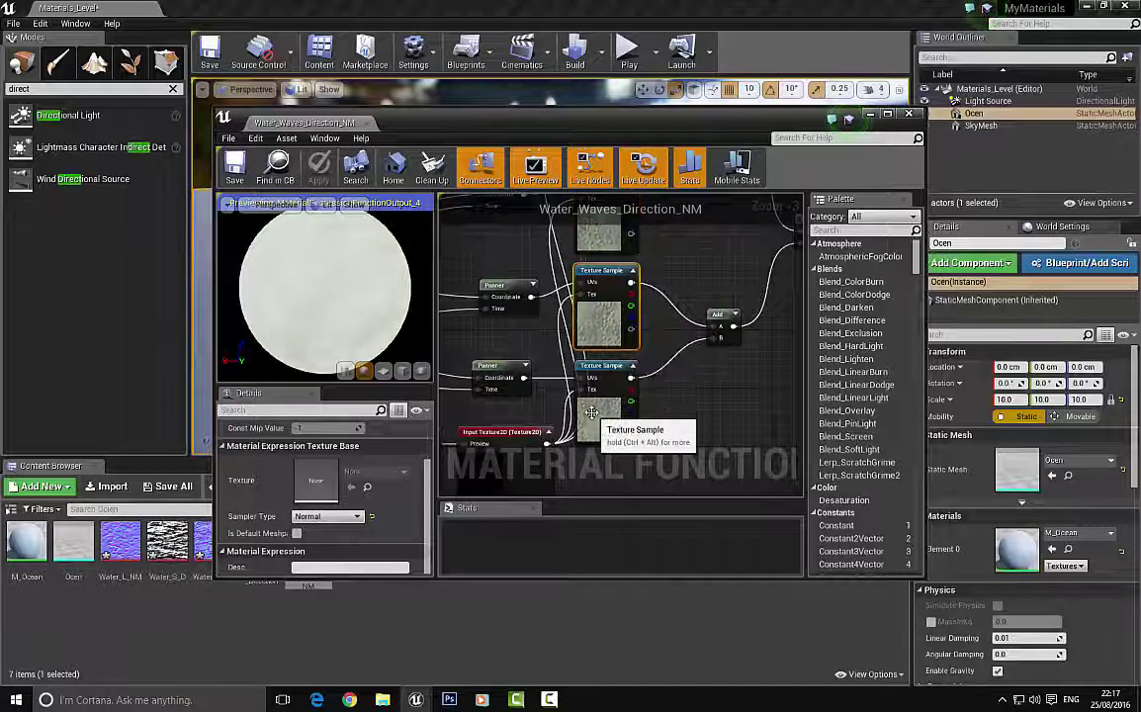
click(592, 408)
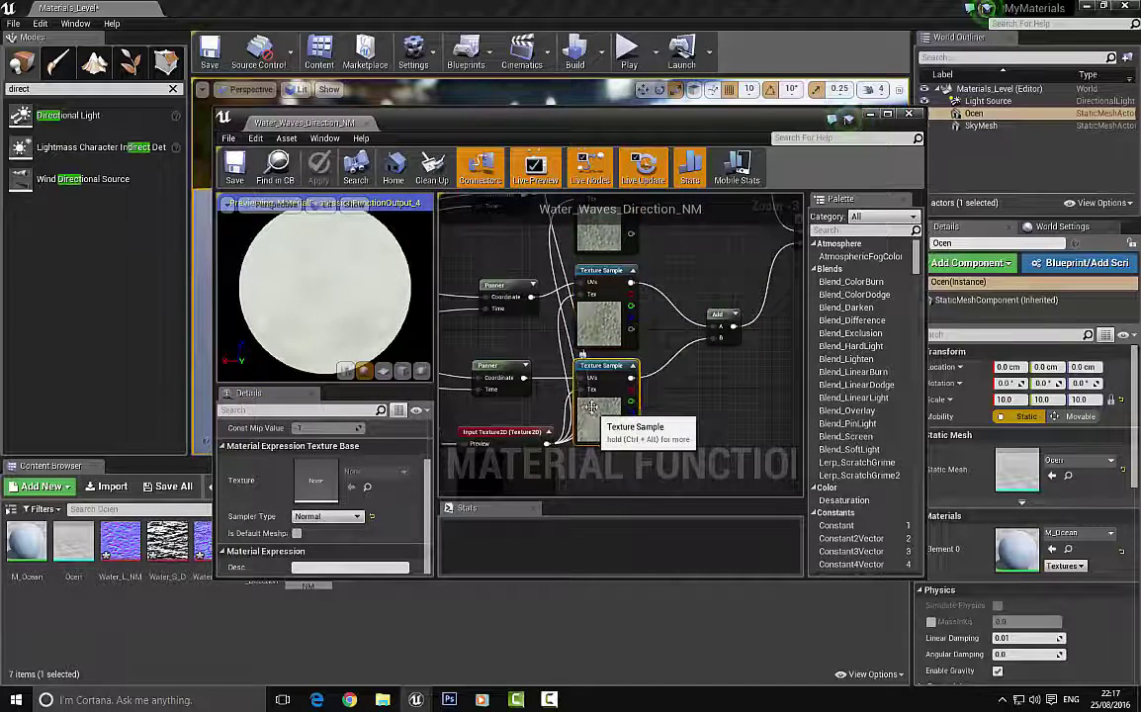
click(909, 115)
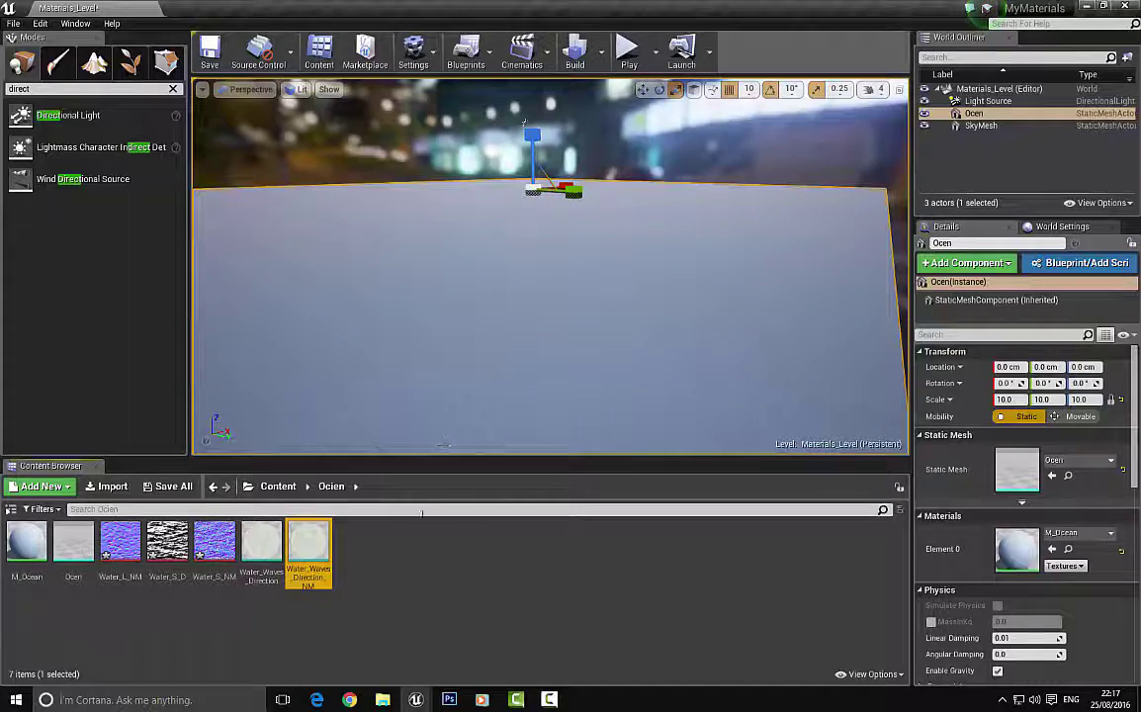
Open the M_Ocean material full-size and review the colour, Fresnel and Lerp nodes feeding its Base Color.
double_click(35, 545)
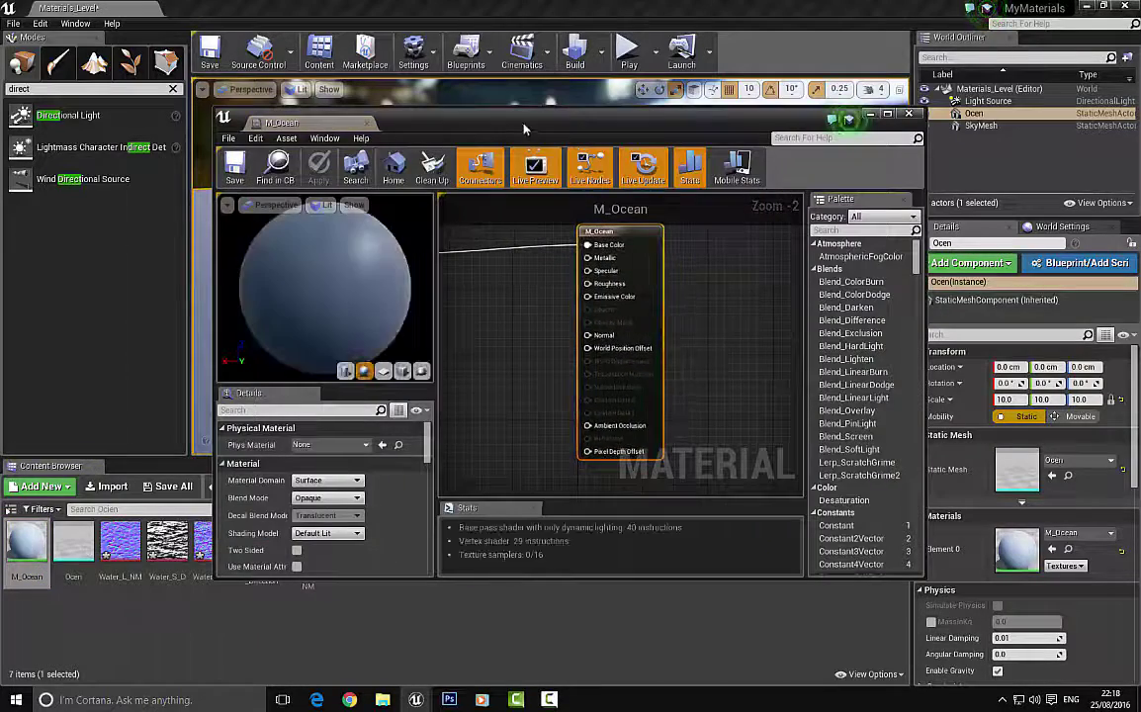
double_click(505, 125)
right_drag(423, 252, 663, 409)
scroll(521, 430, down, 2)
right_drag(485, 435, 655, 398)
scroll(657, 397, up, 1)
right_drag(691, 329, 598, 378)
scroll(644, 347, up, 2)
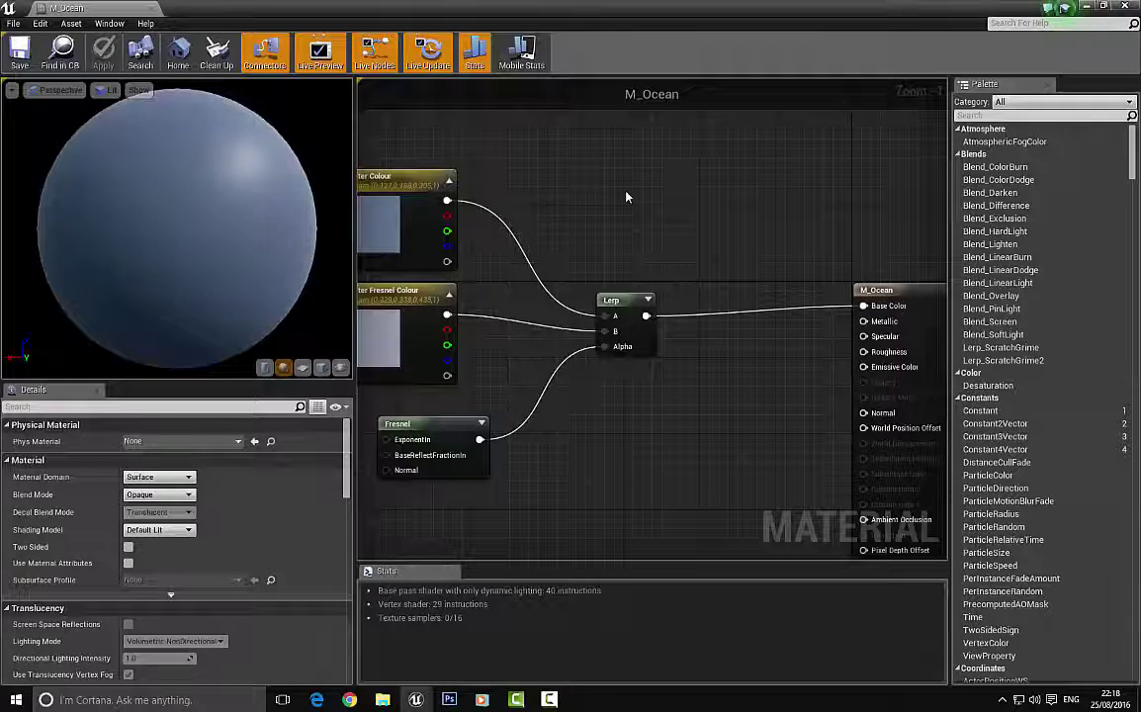
Add a new Lerp node above the existing one and delete the old connected Lerp.
click(629, 196)
click(625, 297)
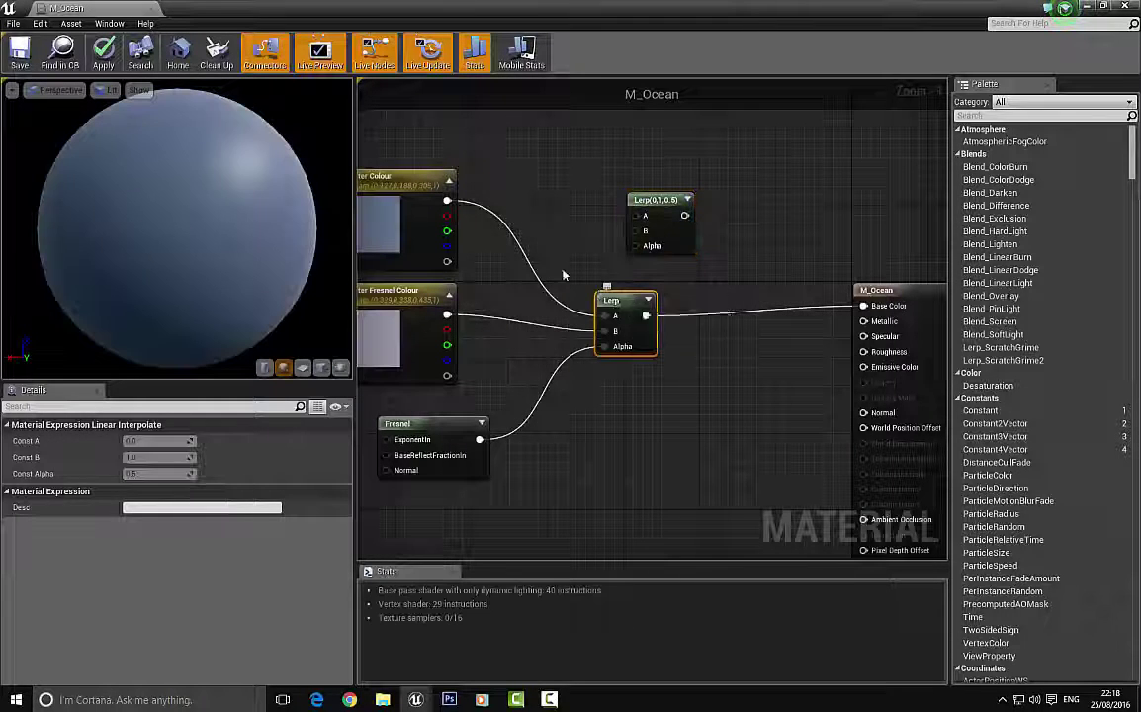
key(Delete)
right_drag(543, 273, 678, 278)
click(504, 191)
right_drag(505, 145, 514, 283)
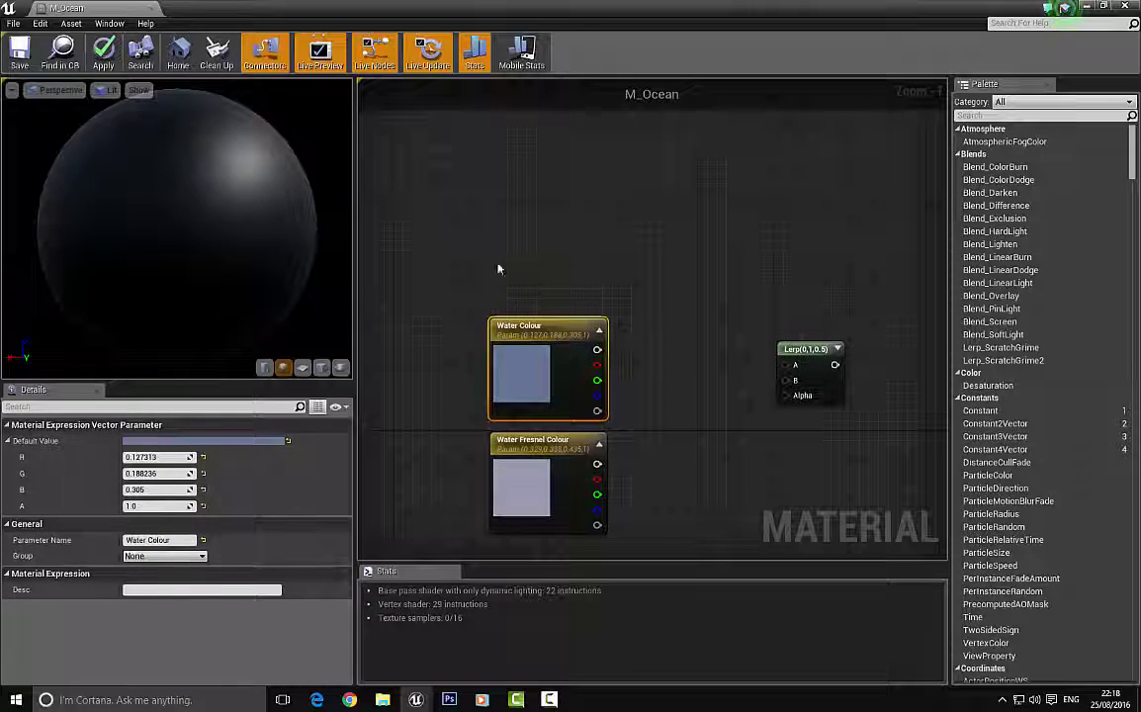
click(522, 178)
double_click(550, 225)
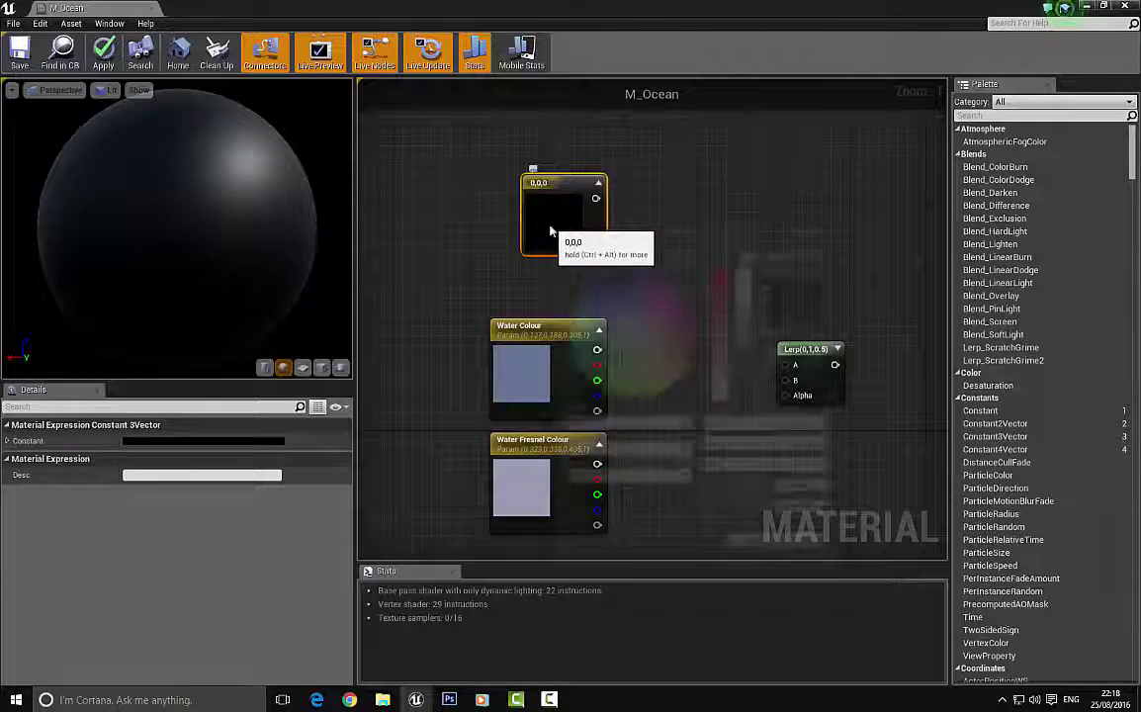
mouse_move(621, 346)
mouse_down()
mouse_move(606, 322)
mouse_move(621, 336)
mouse_up()
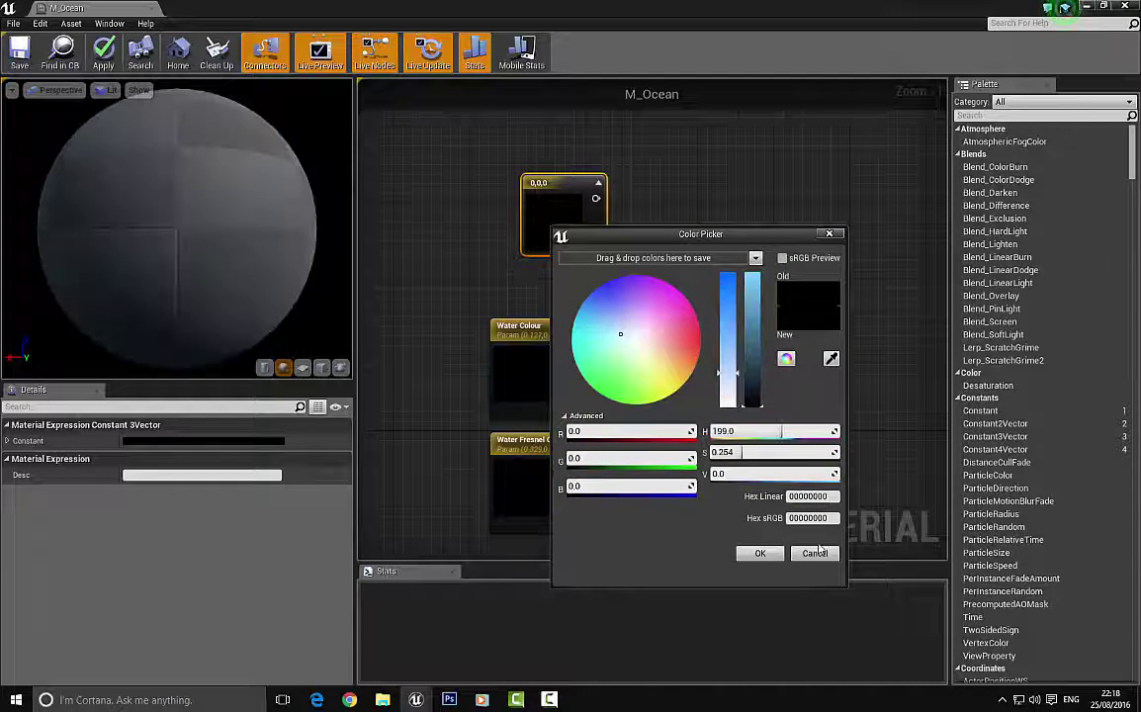
click(572, 214)
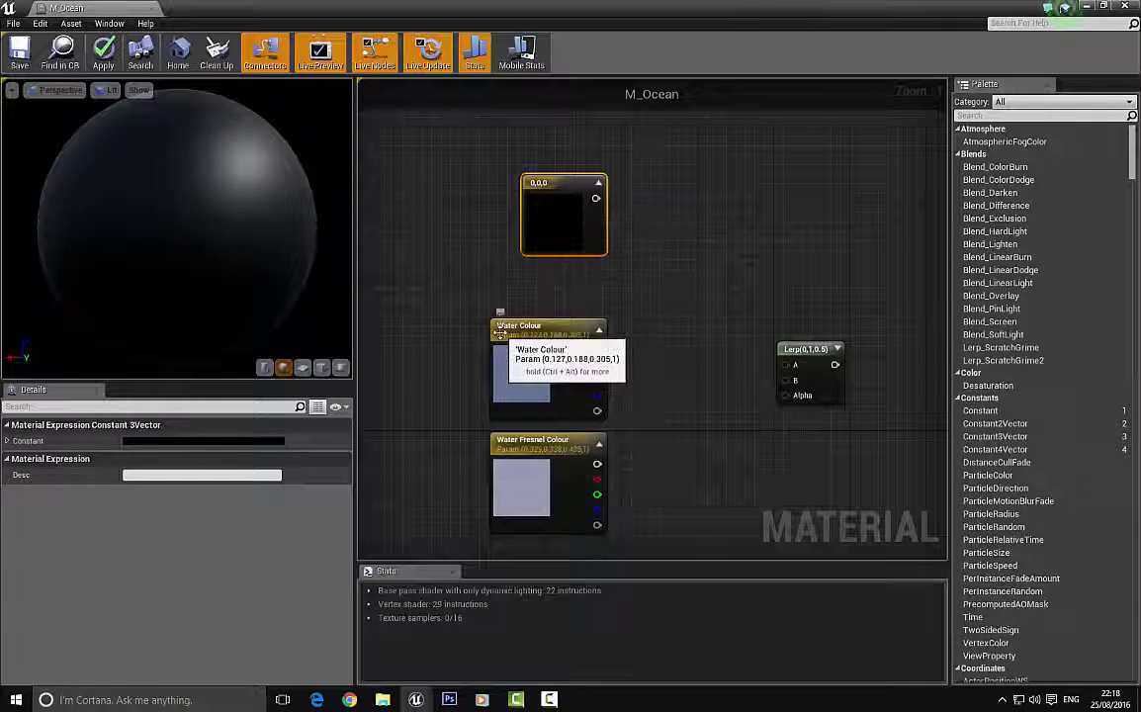
right_drag(488, 433, 509, 310)
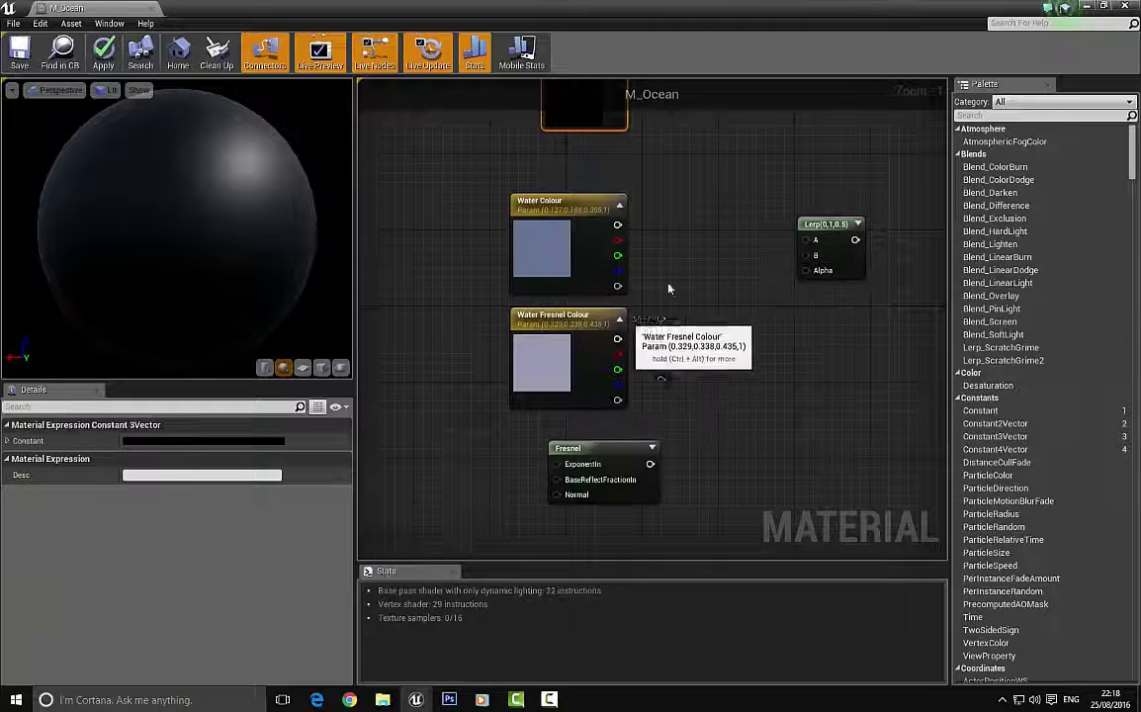
right_drag(669, 274, 633, 324)
key(Delete)
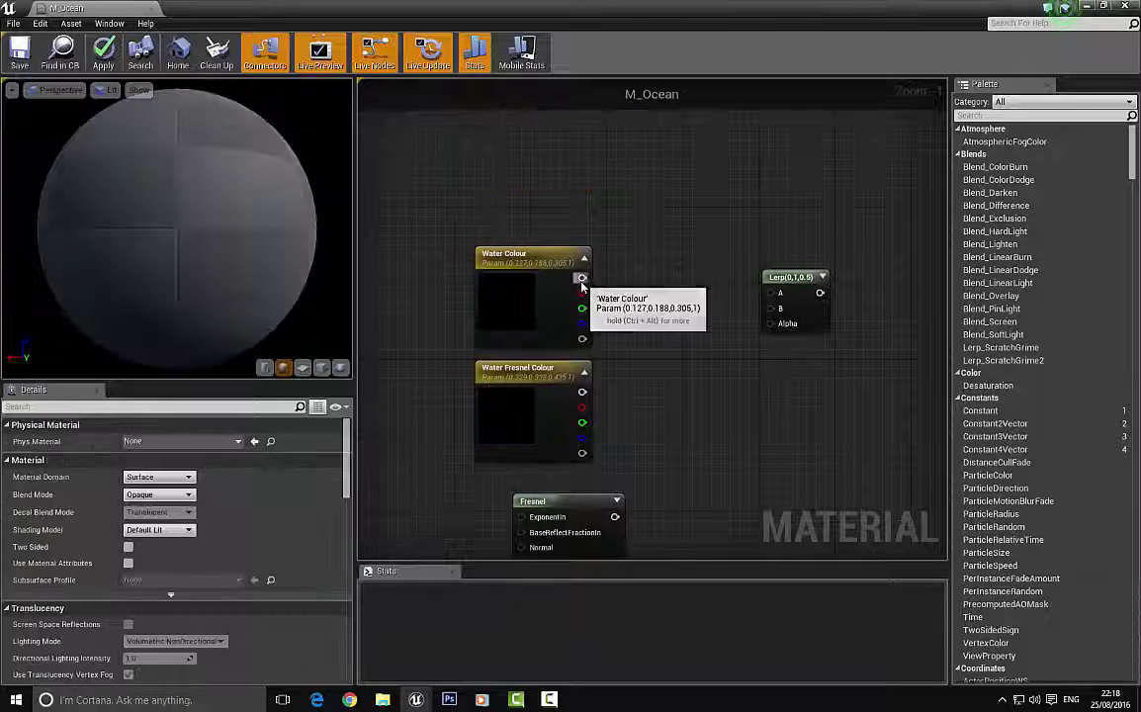
Connect Water Colour to input A and Water Fresnel Colour to input B of the new Lerp node.
drag(583, 277, 779, 294)
drag(771, 309, 584, 394)
right_drag(583, 394, 546, 344)
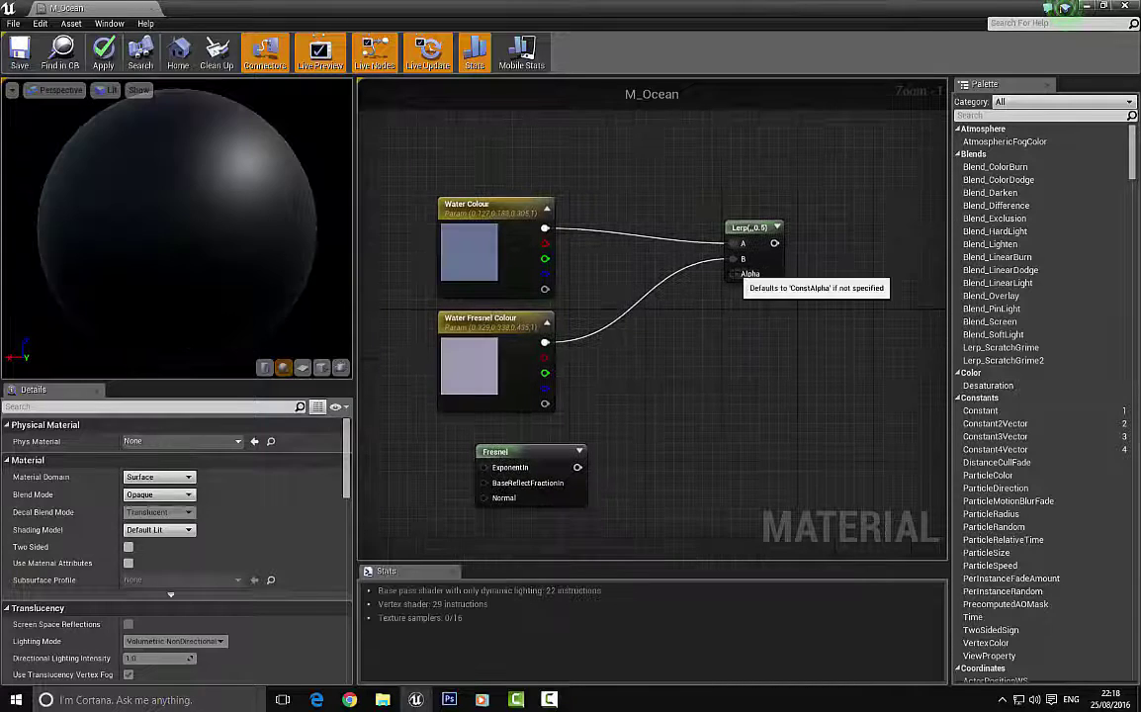
Replace the old Fresnel node with a new one whose output feeds the Lerp's Alpha input.
drag(733, 274, 585, 469)
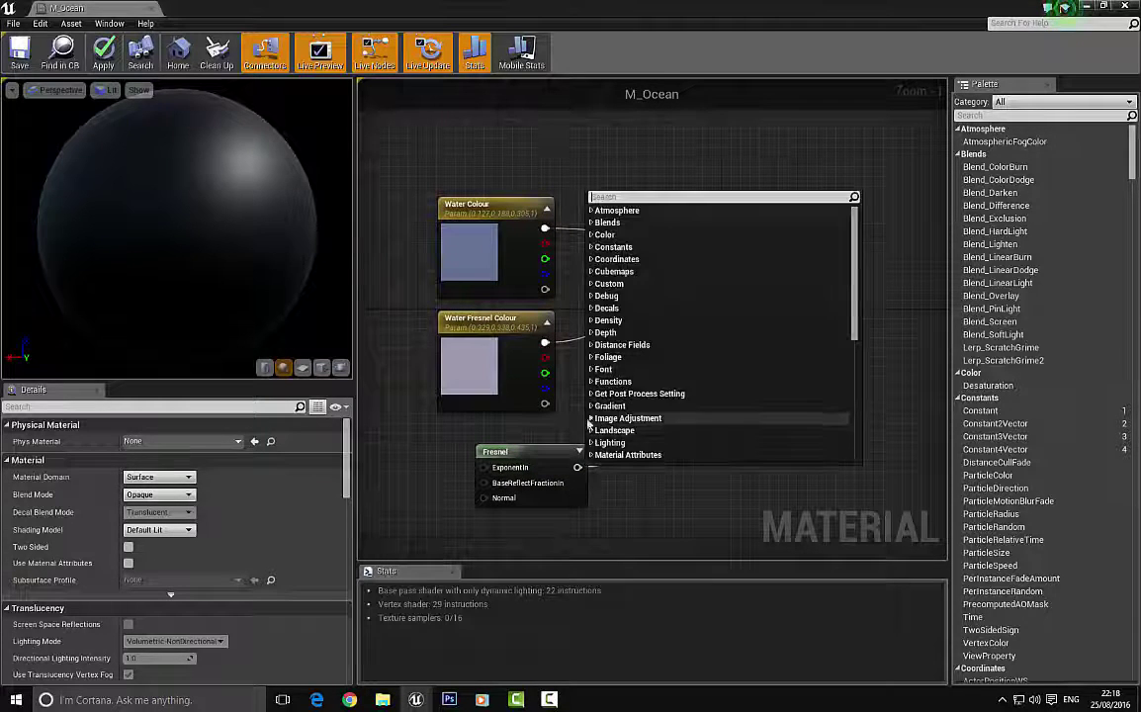
key(Escape)
right_click(622, 397)
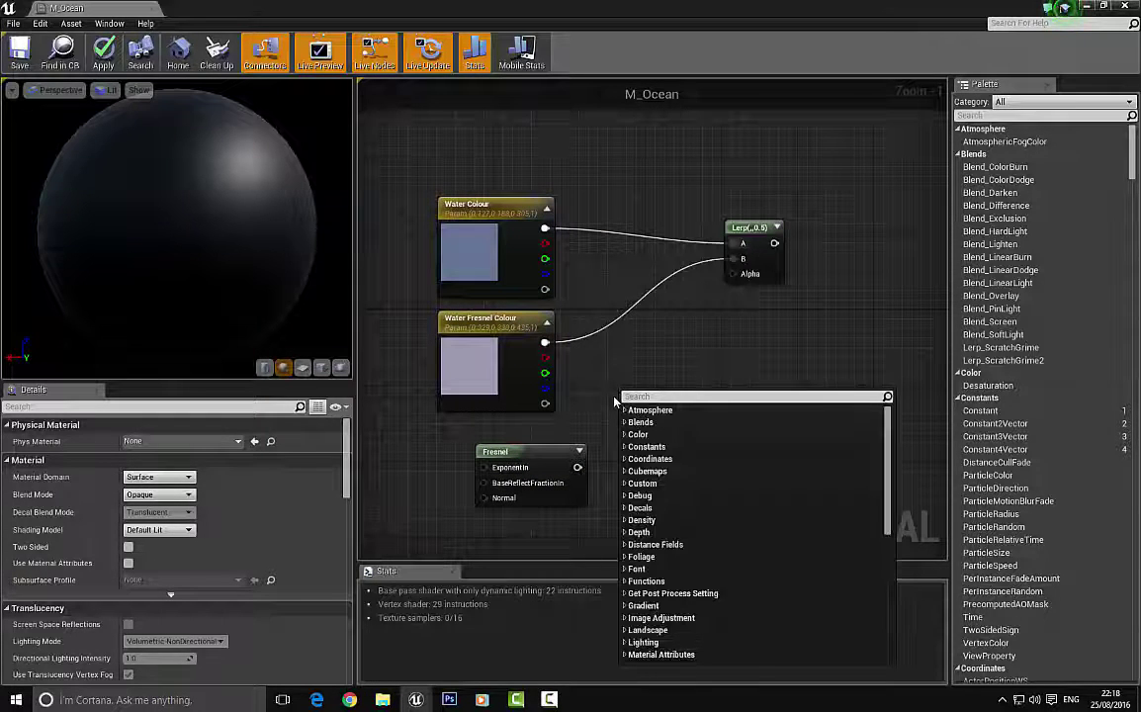
text(fres)
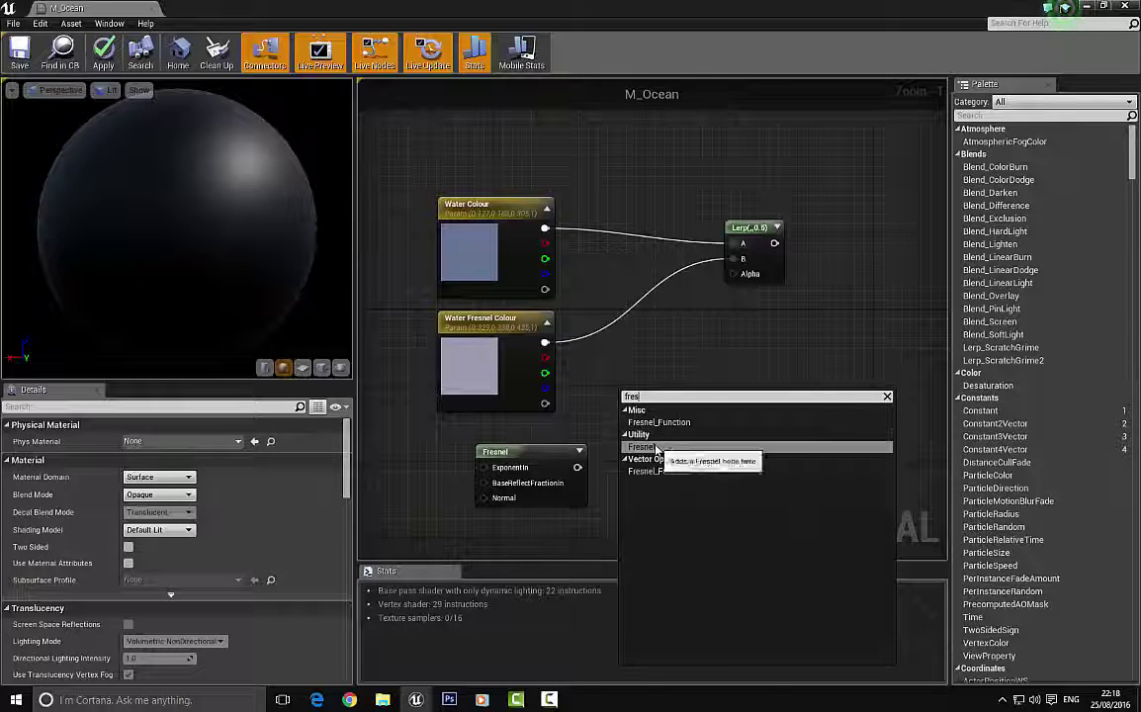
click(660, 447)
drag(681, 405, 735, 281)
click(555, 465)
key(Delete)
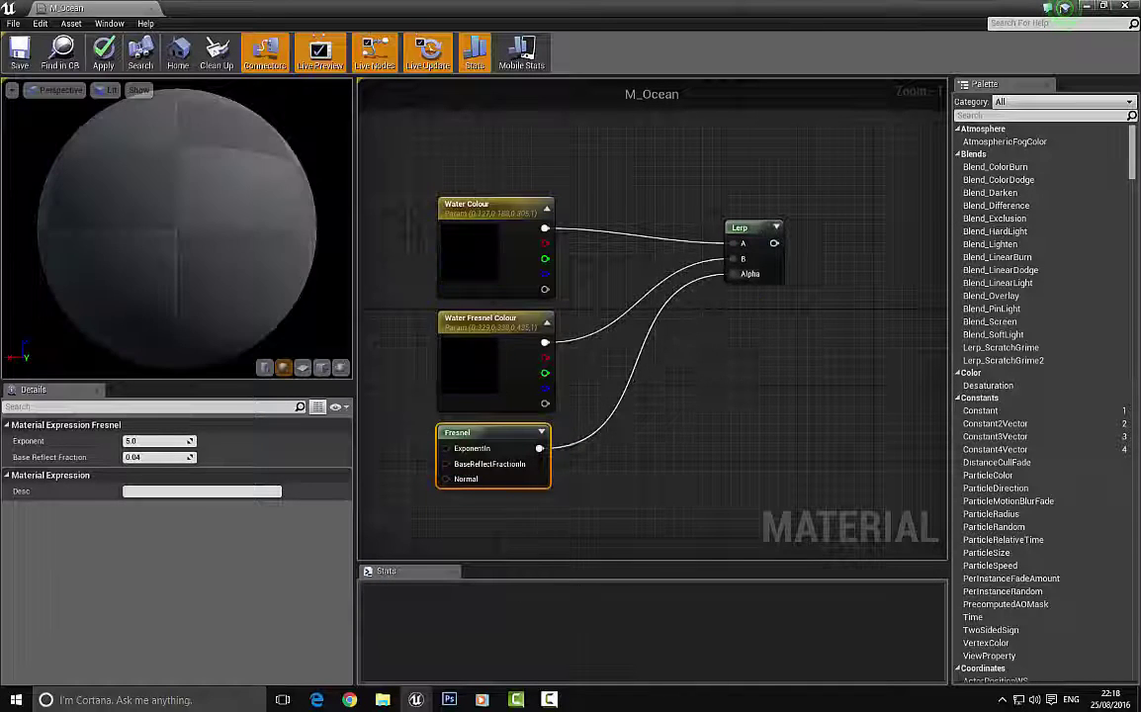
Connect the Lerp output to M_Ocean's Base Color, move the Lerp slightly lower, and save the material.
right_drag(758, 248, 560, 267)
drag(574, 262, 770, 353)
drag(548, 247, 564, 280)
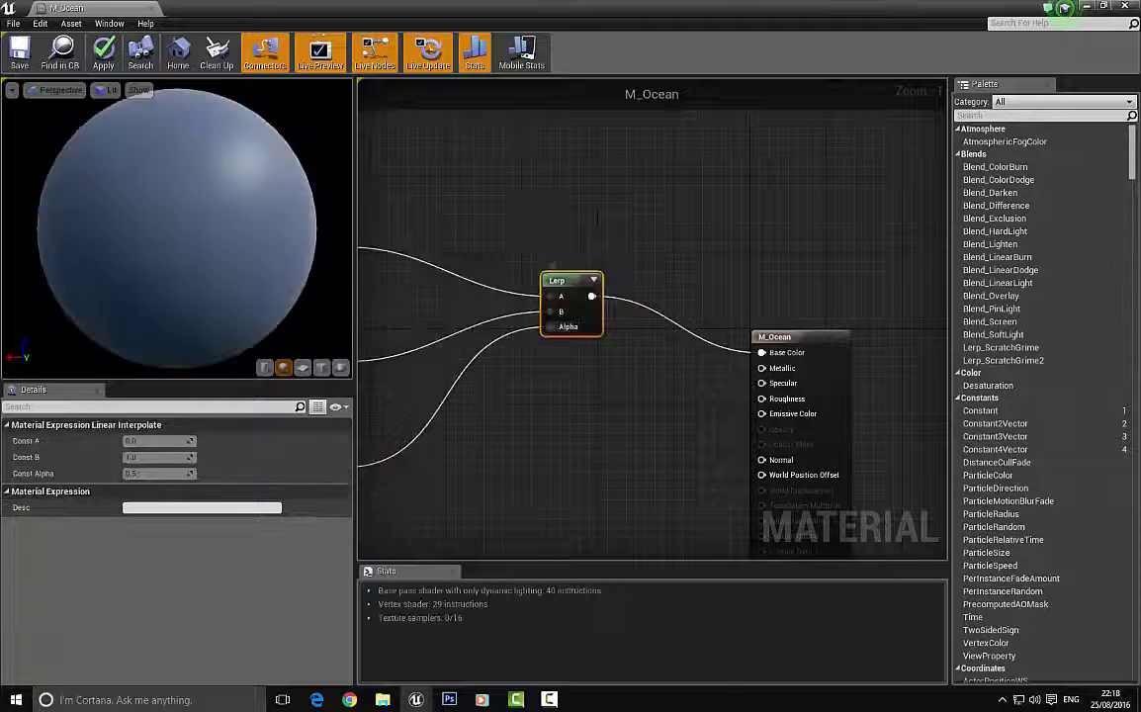
right_drag(475, 230, 737, 237)
right_drag(457, 196, 427, 180)
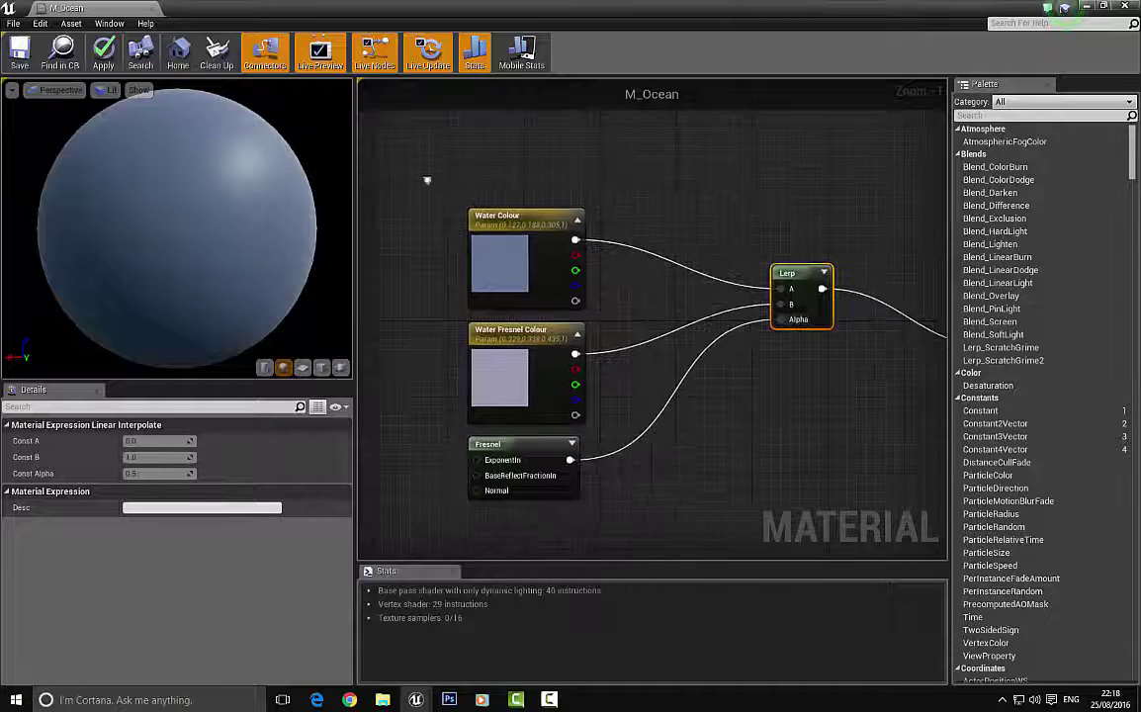
click(18, 50)
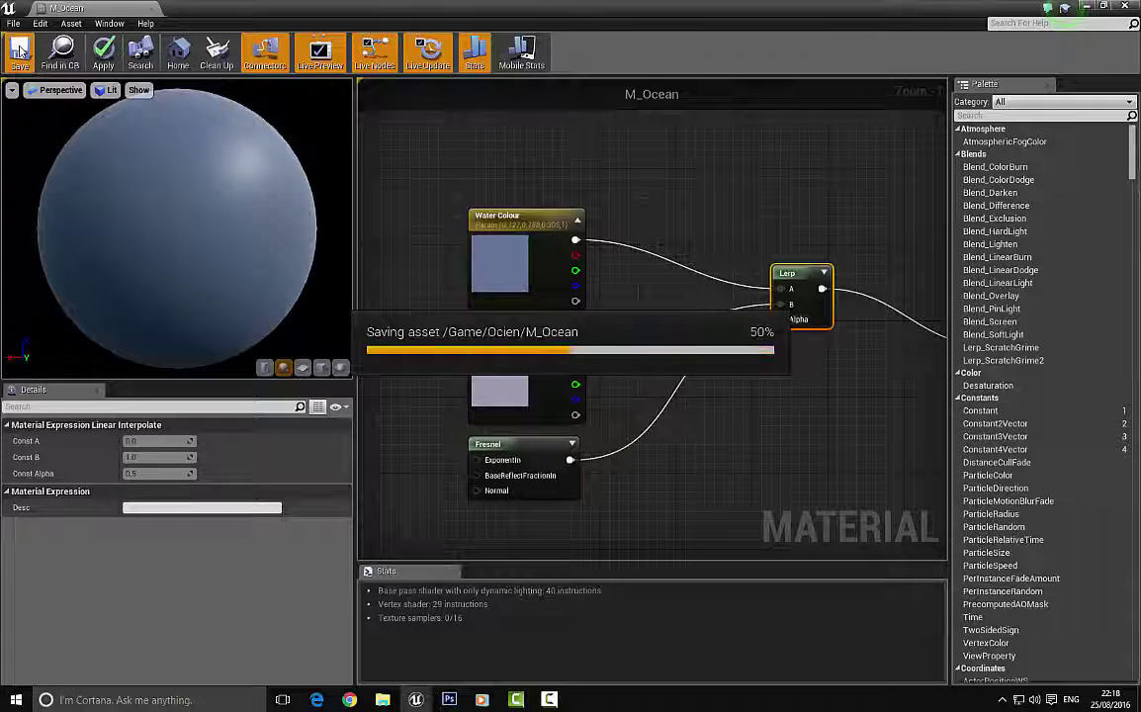
Close the material editor and look at the ocean plane in the level viewport.
double_click(281, 6)
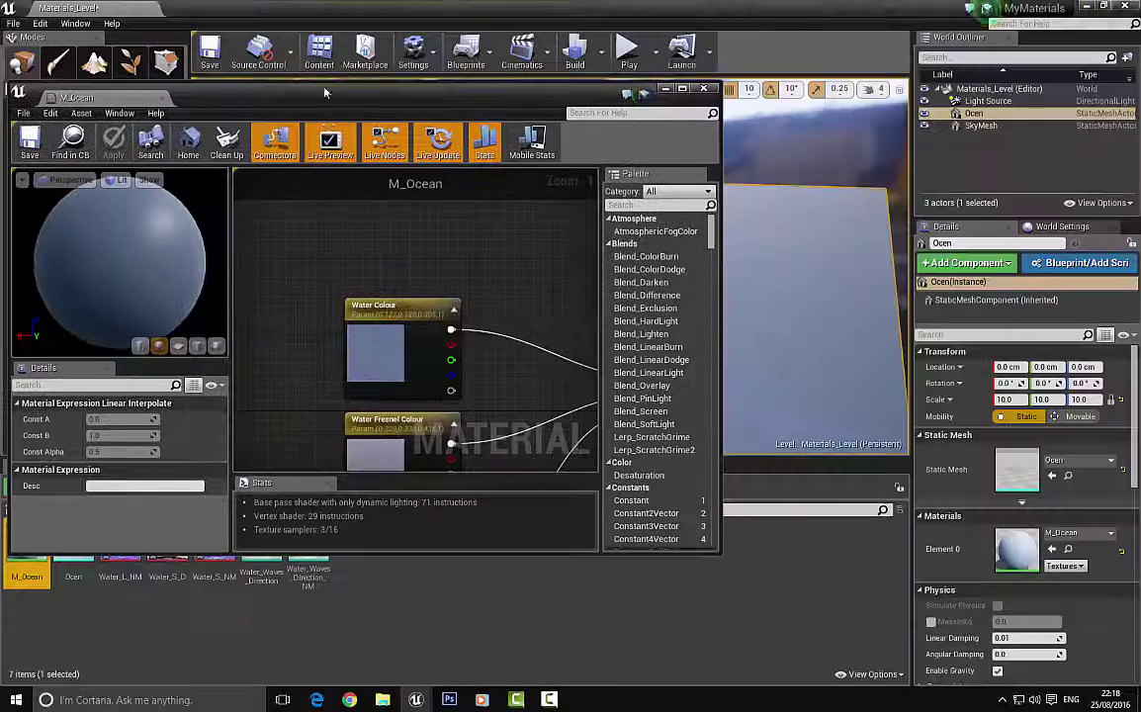
click(704, 90)
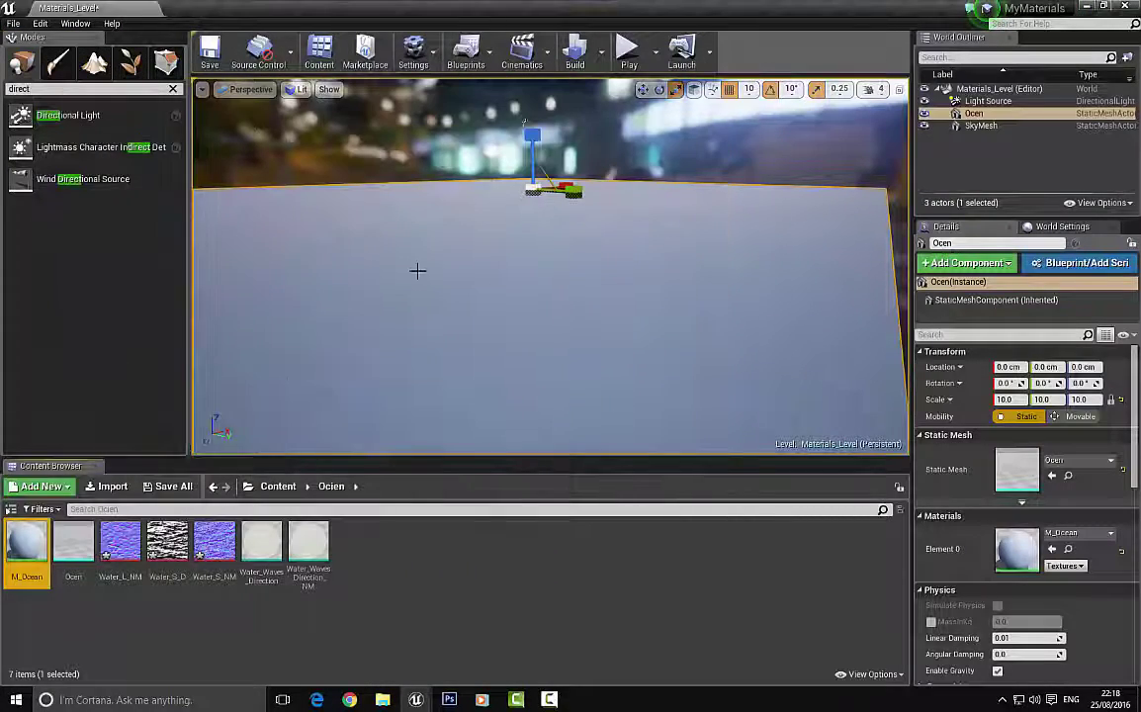
right_drag(539, 248, 482, 274)
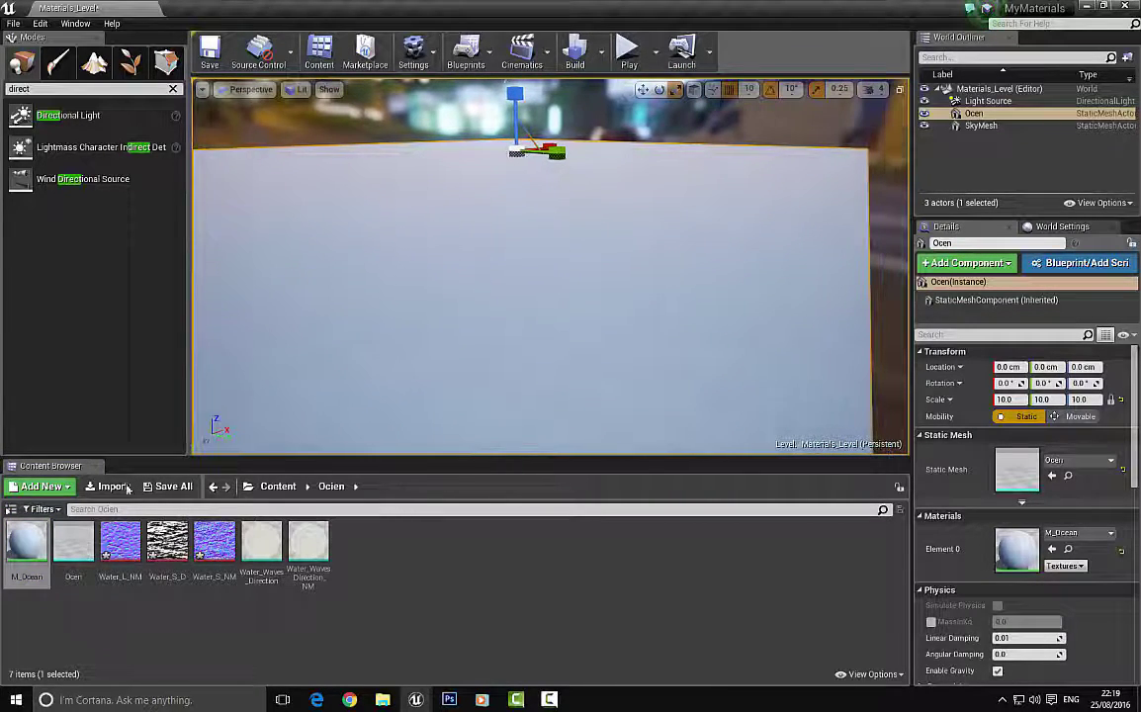
Reopen the M_Ocean material from the Ocien folder and enlarge its editor to full size.
click(29, 542)
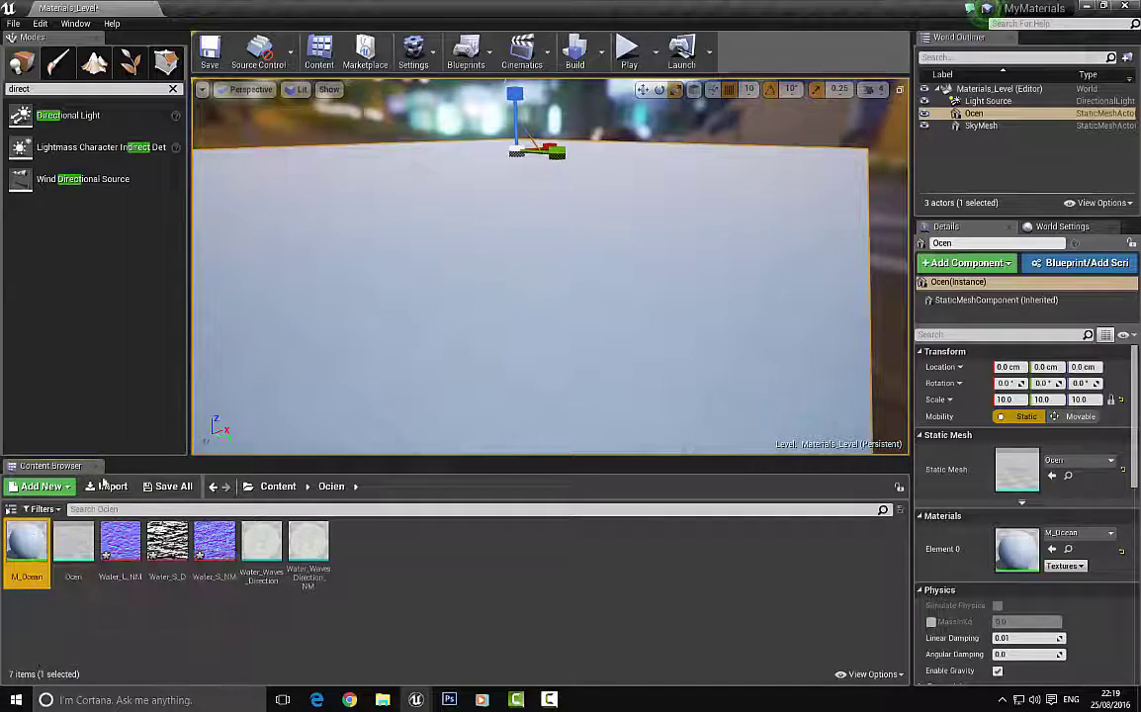
double_click(28, 542)
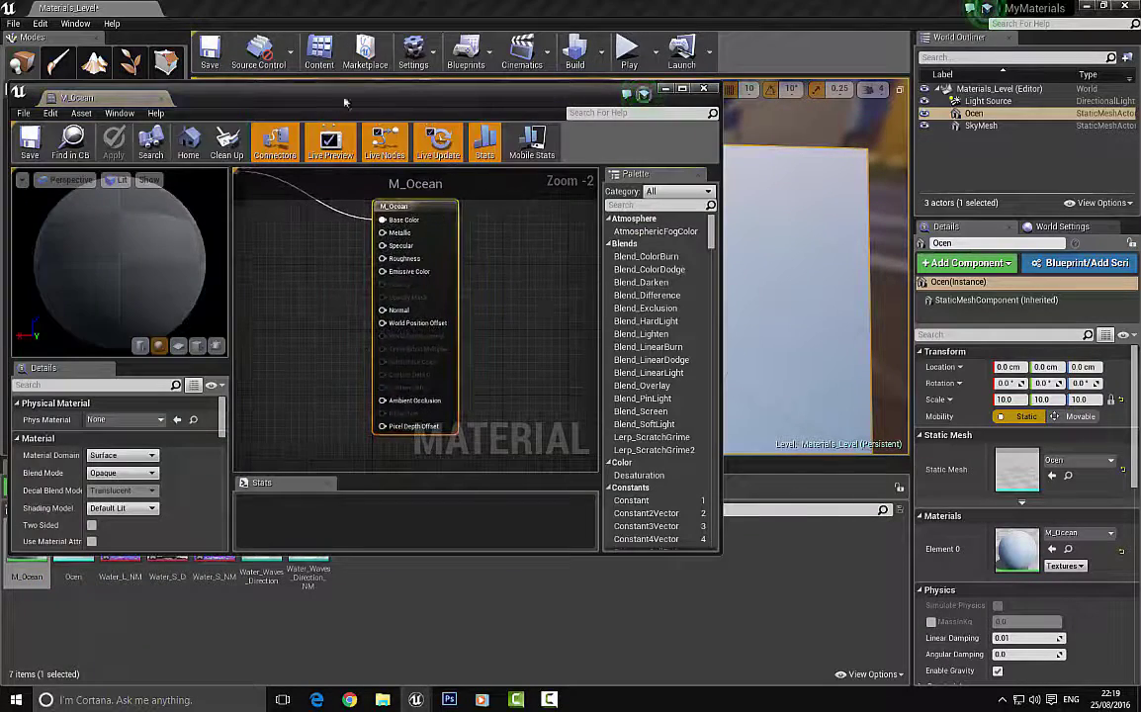
drag(286, 94, 557, 15)
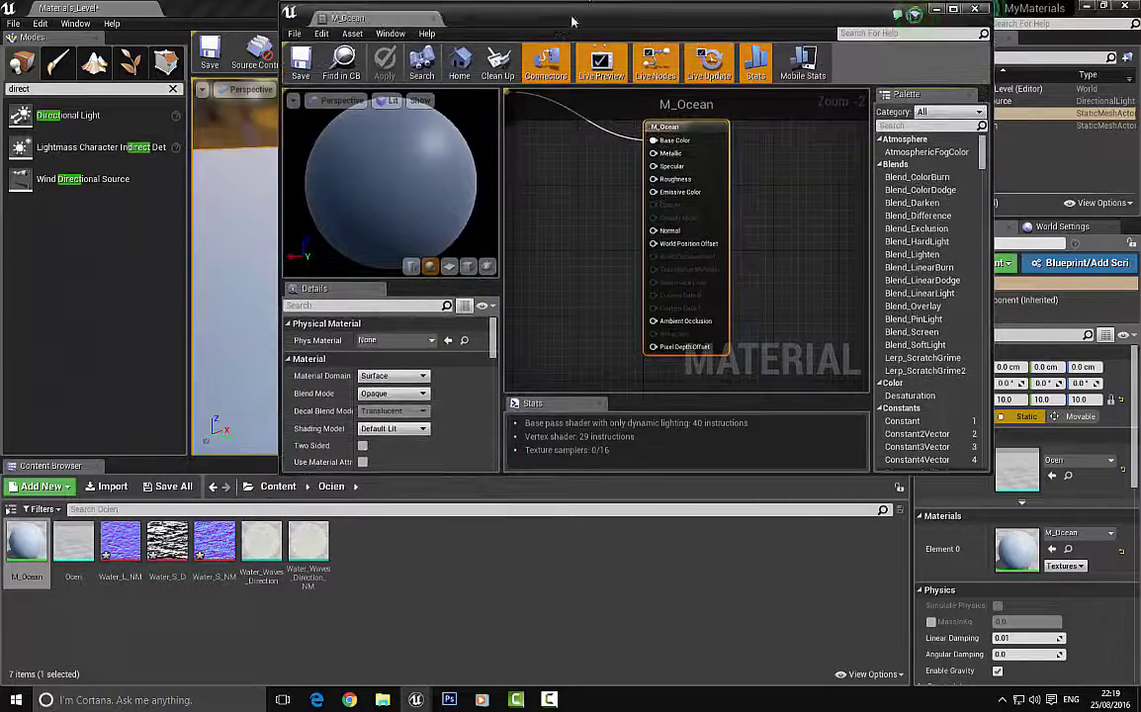
double_click(572, 18)
right_drag(368, 288, 595, 265)
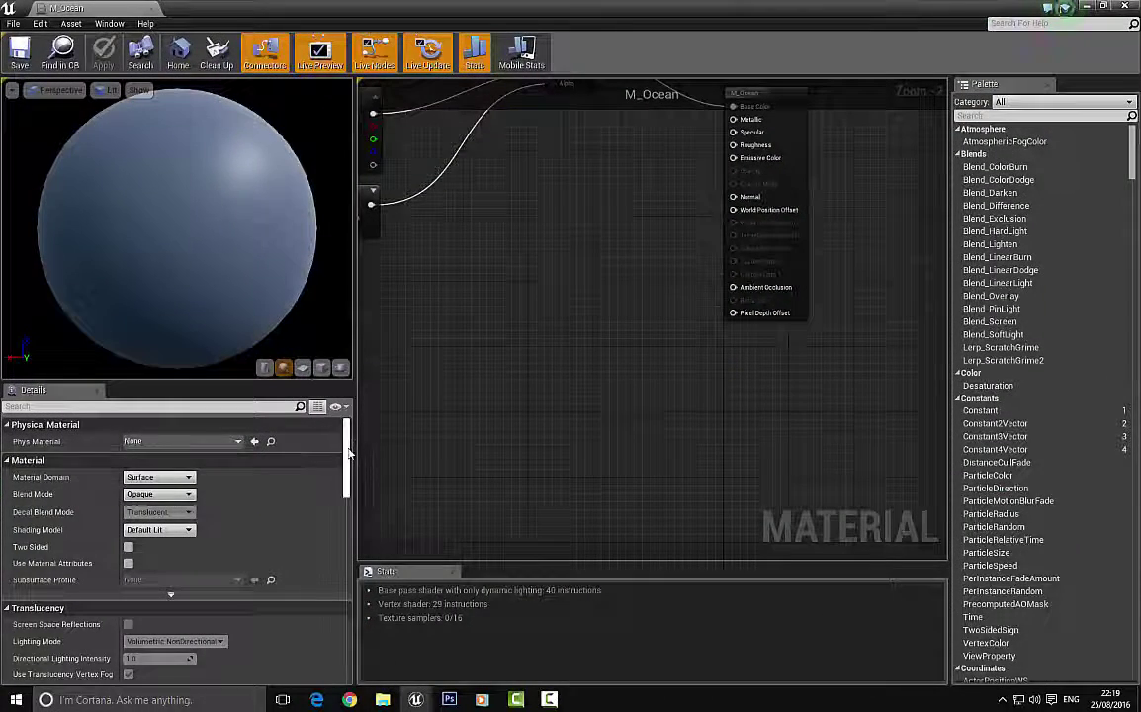
Set the material's D3D11 Tessellation Mode to PN Triangles and enable Crack Free Displacement.
drag(349, 452, 324, 561)
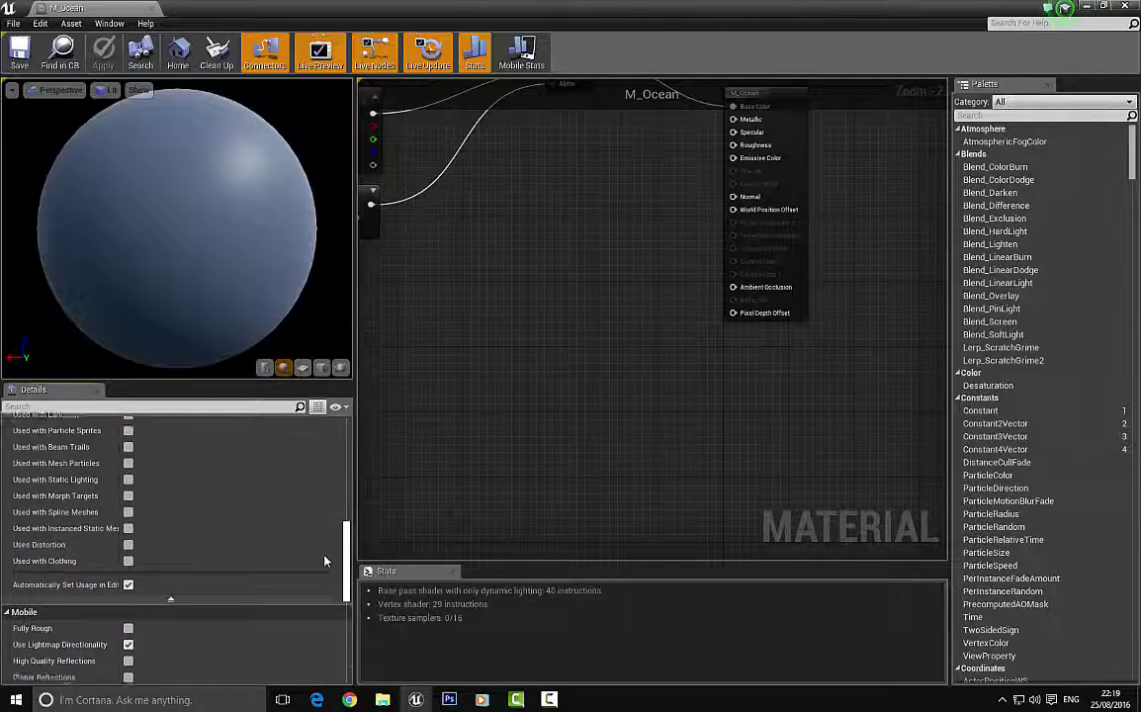
scroll(73, 515, down, 5)
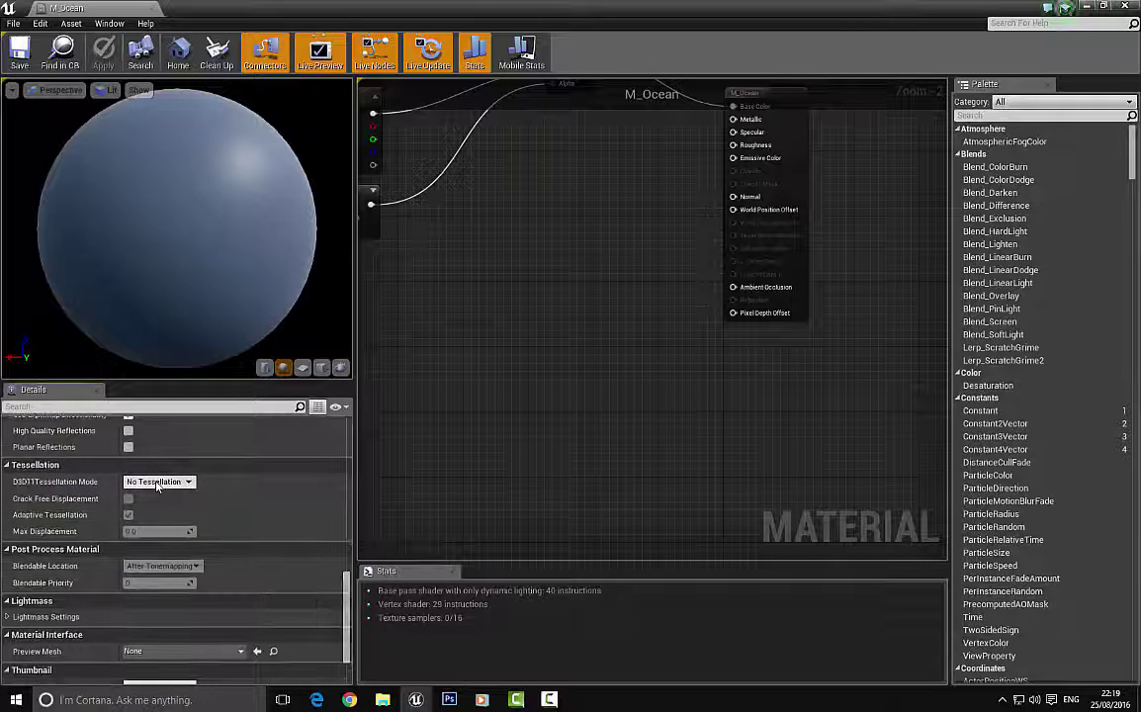
click(157, 483)
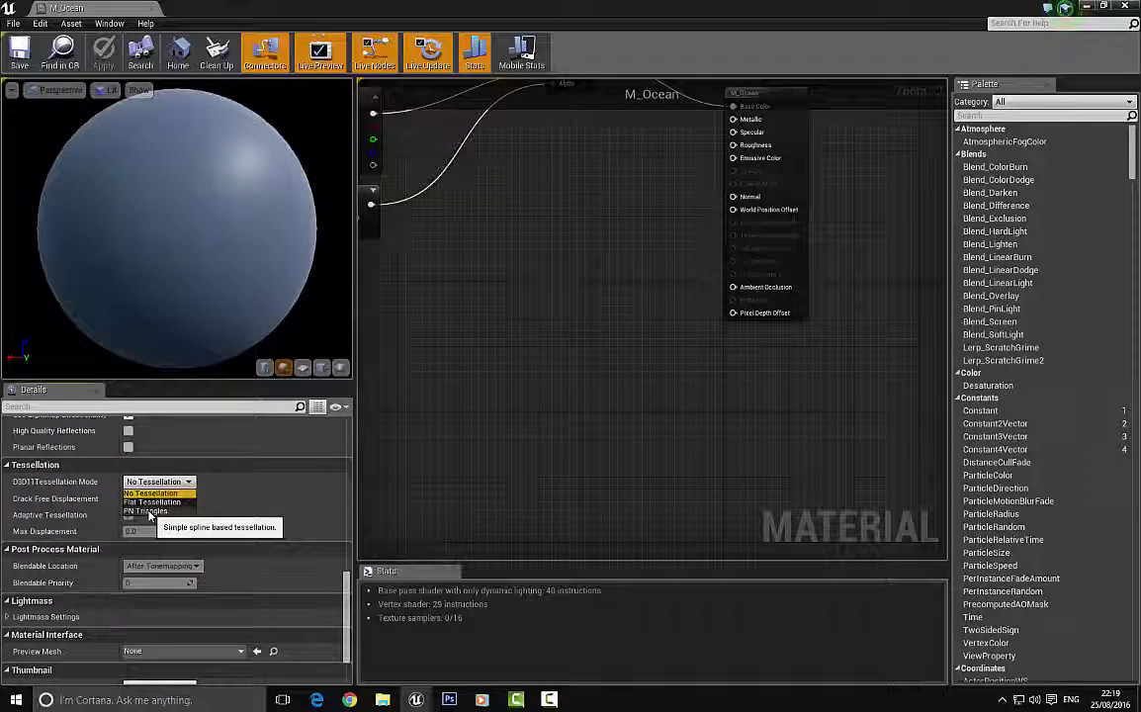
click(146, 511)
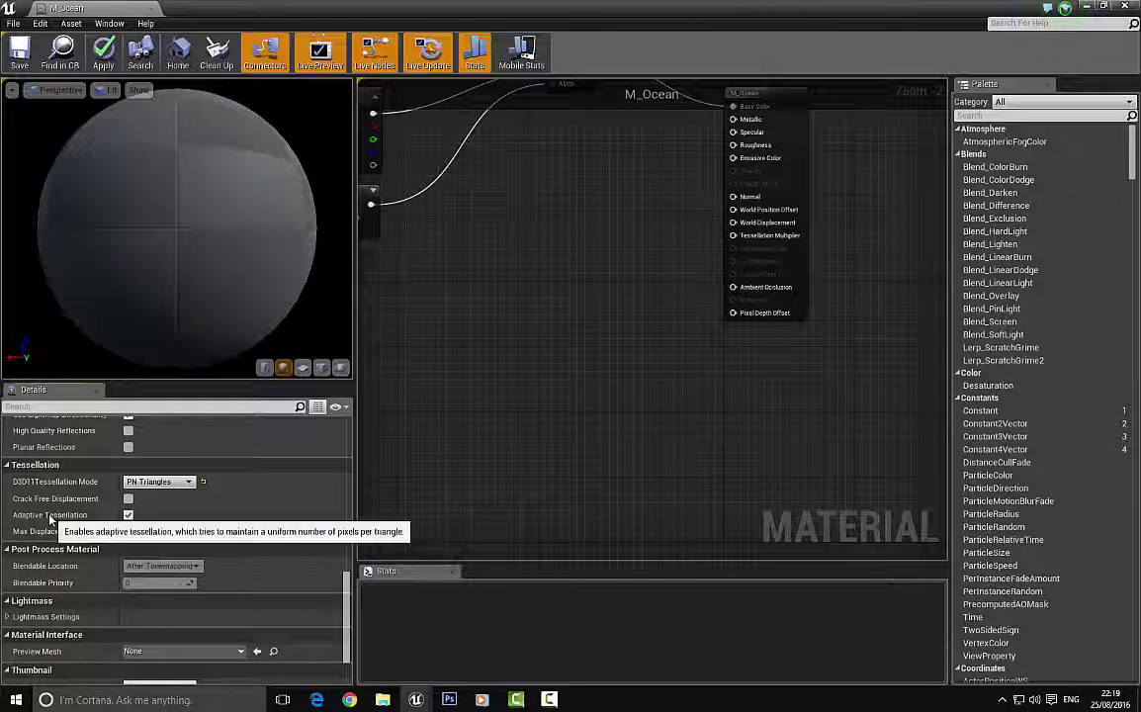
click(128, 500)
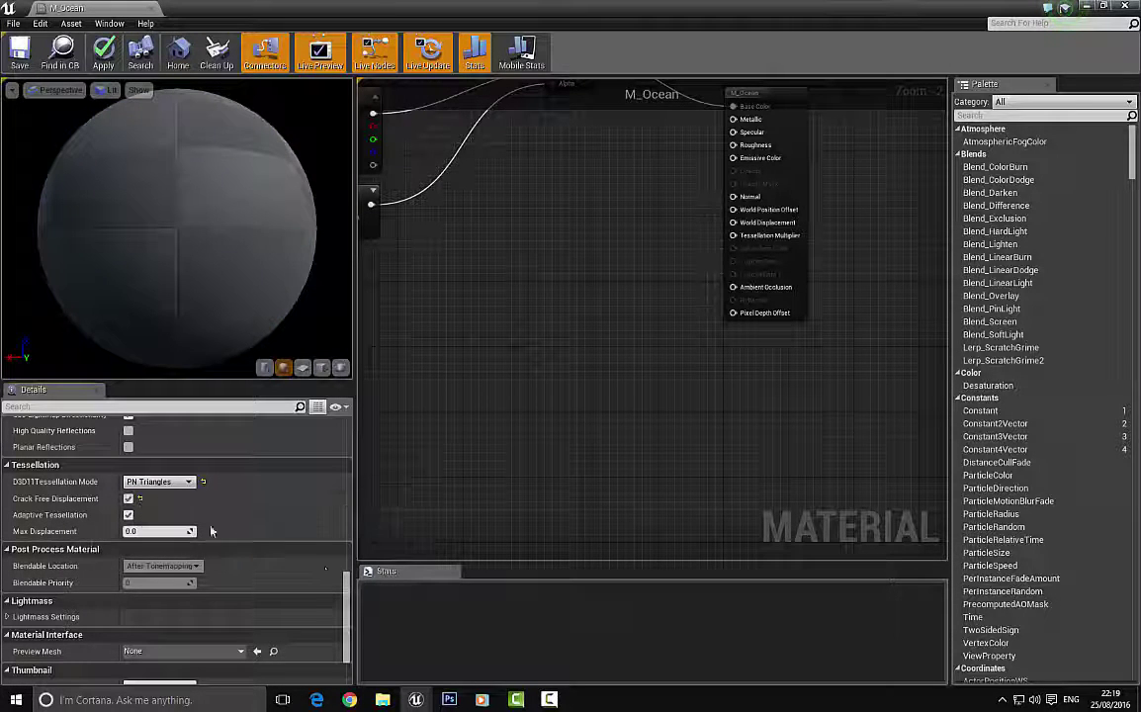
Try to enable Uses Distortion in the material's usage settings.
drag(348, 613, 347, 564)
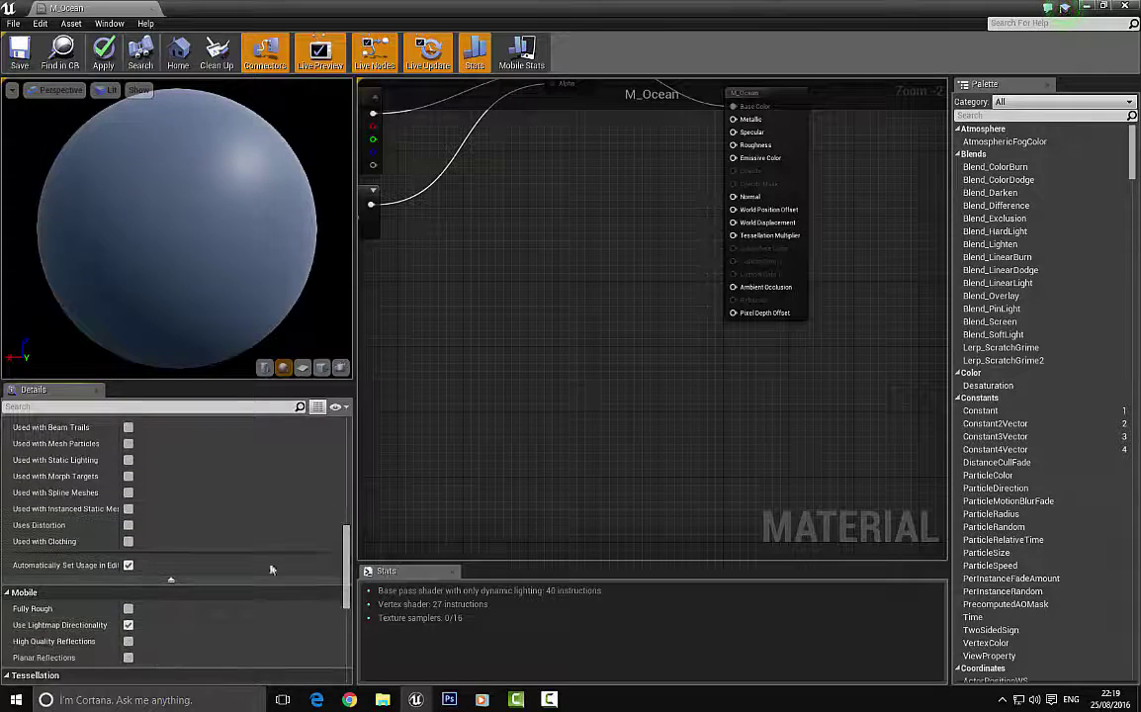
click(128, 525)
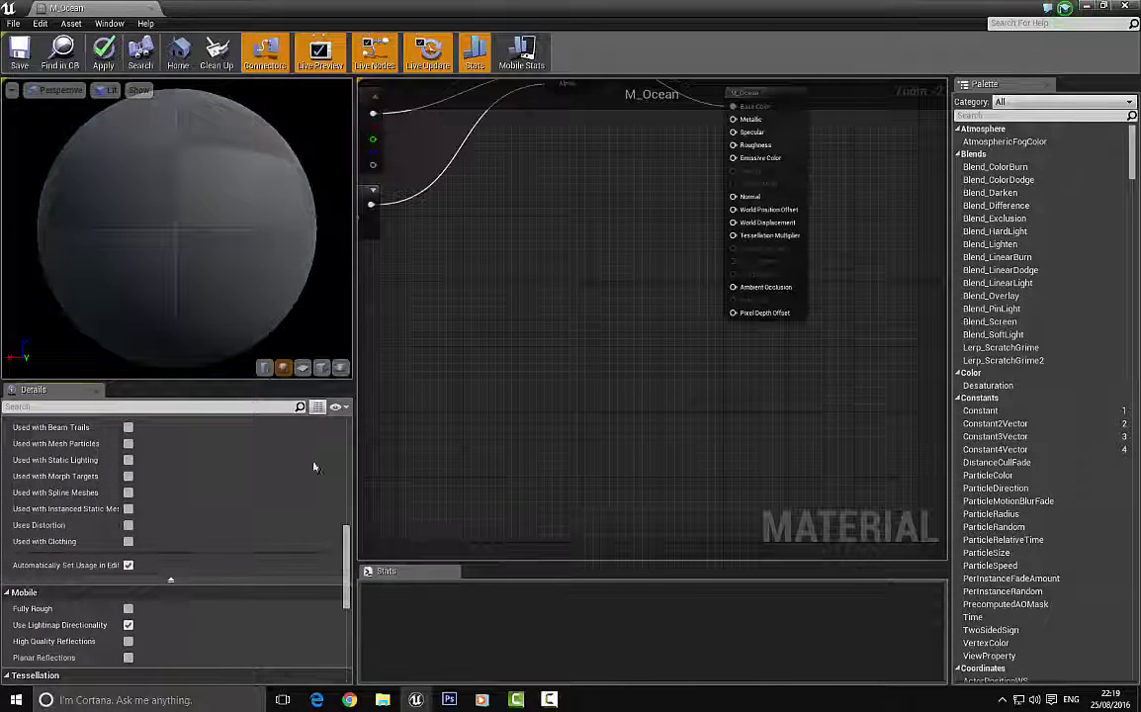
Add a Constant node beside the lower inputs of M_Ocean and connect it to the Refraction input.
right_drag(487, 300, 400, 403)
scroll(616, 348, up, 2)
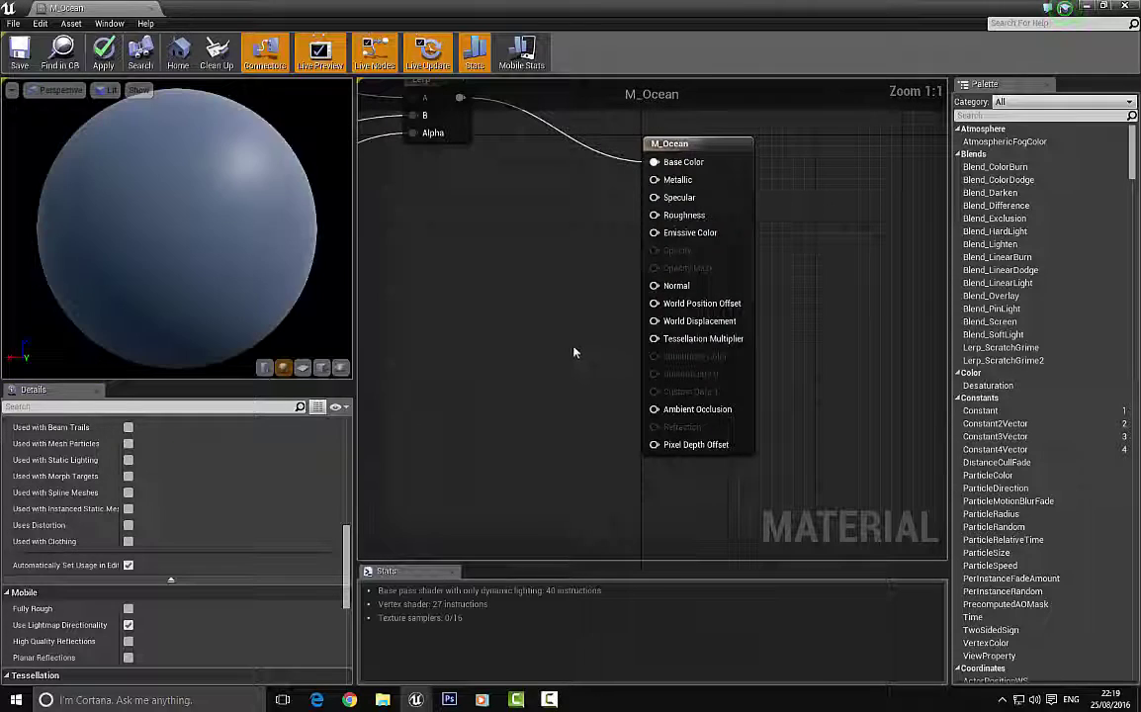
right_drag(543, 283, 550, 332)
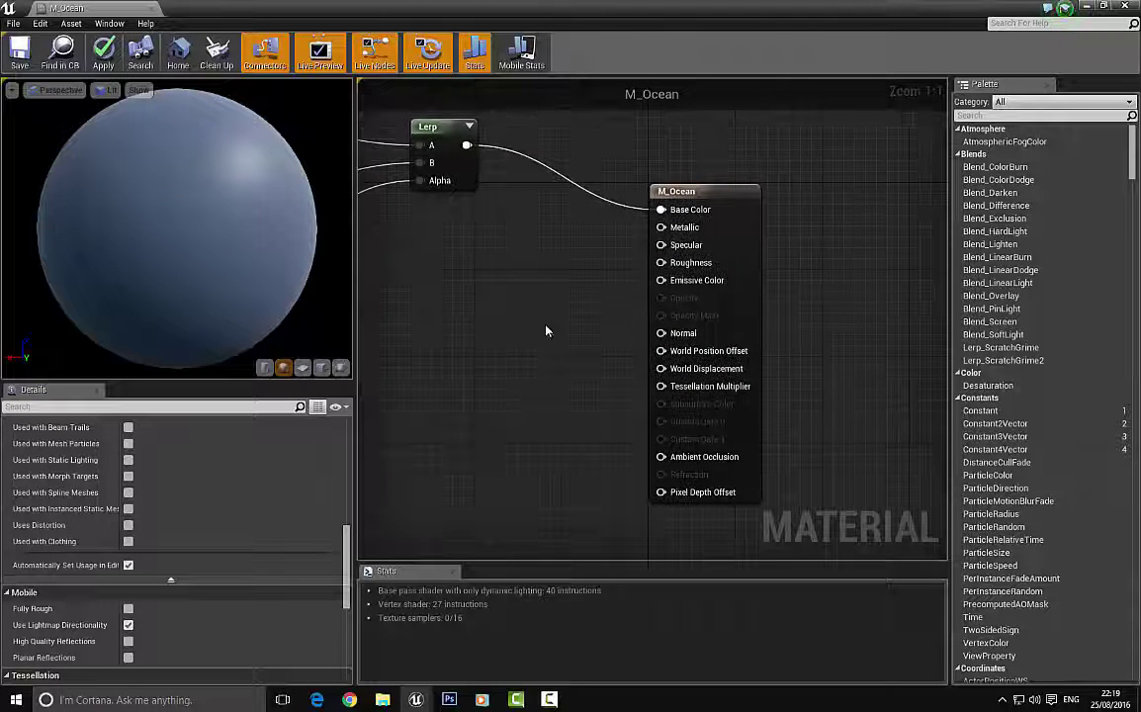
key(1)
click(514, 381)
drag(528, 396, 537, 498)
right_drag(569, 436, 621, 317)
scroll(681, 356, up, 1)
drag(710, 364, 590, 372)
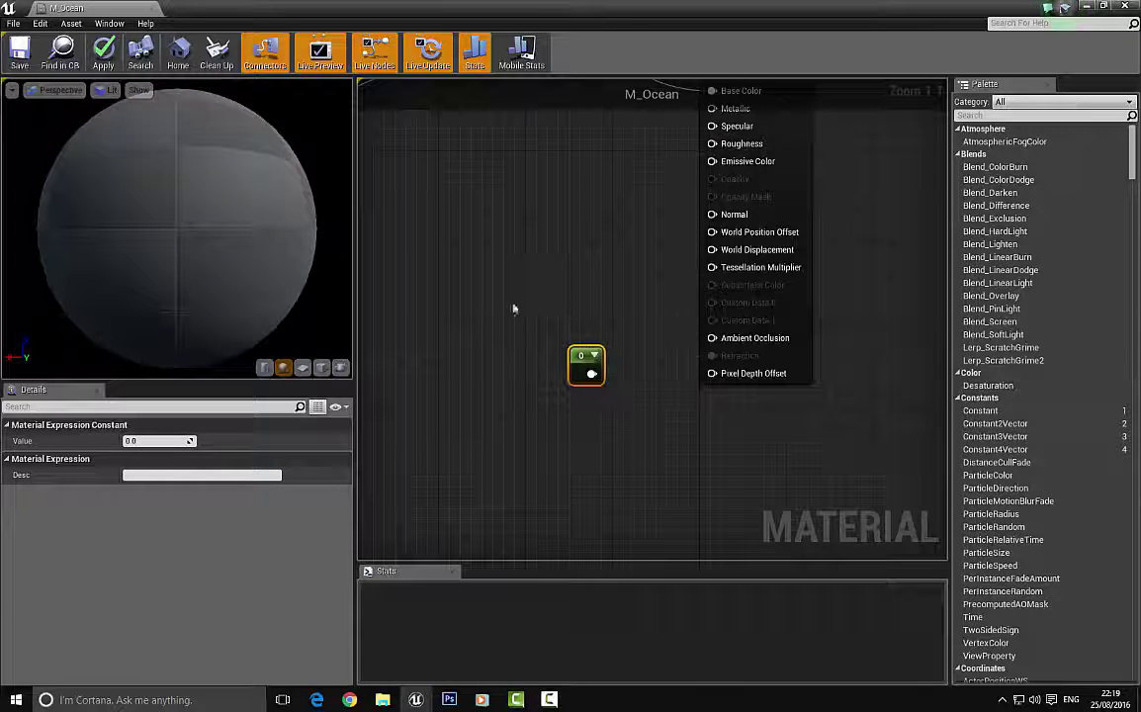
Check the Uses Distortion setting in the material's usage properties and save M_Ocean.
click(483, 336)
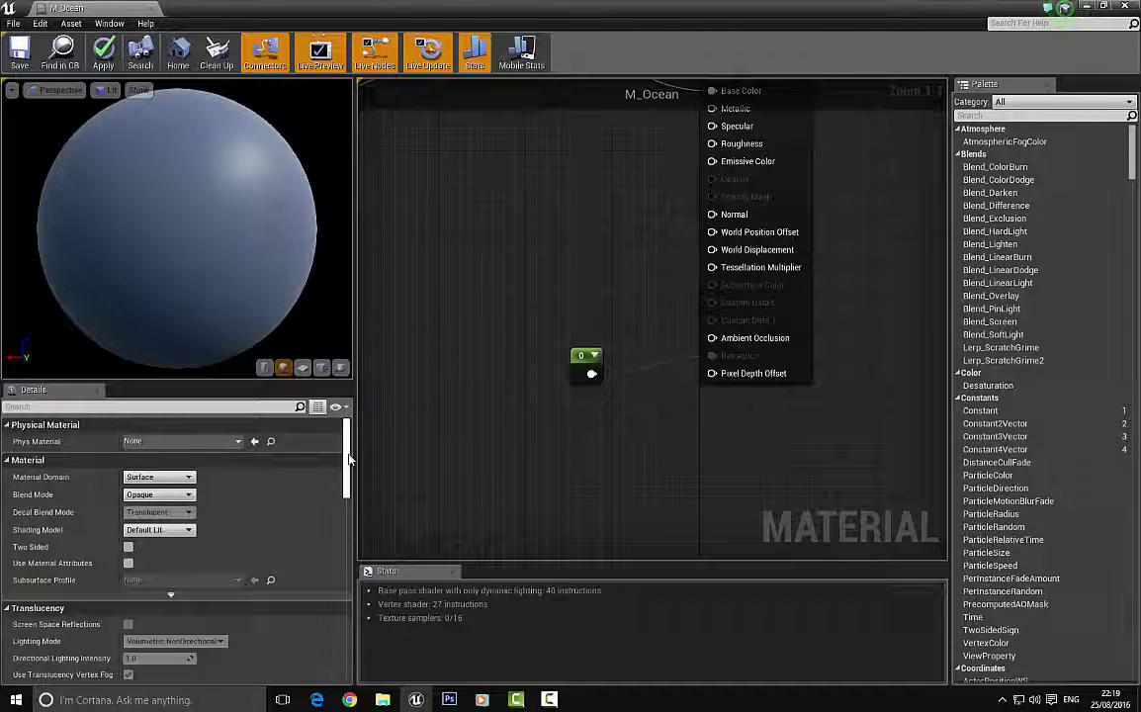
drag(348, 458, 322, 563)
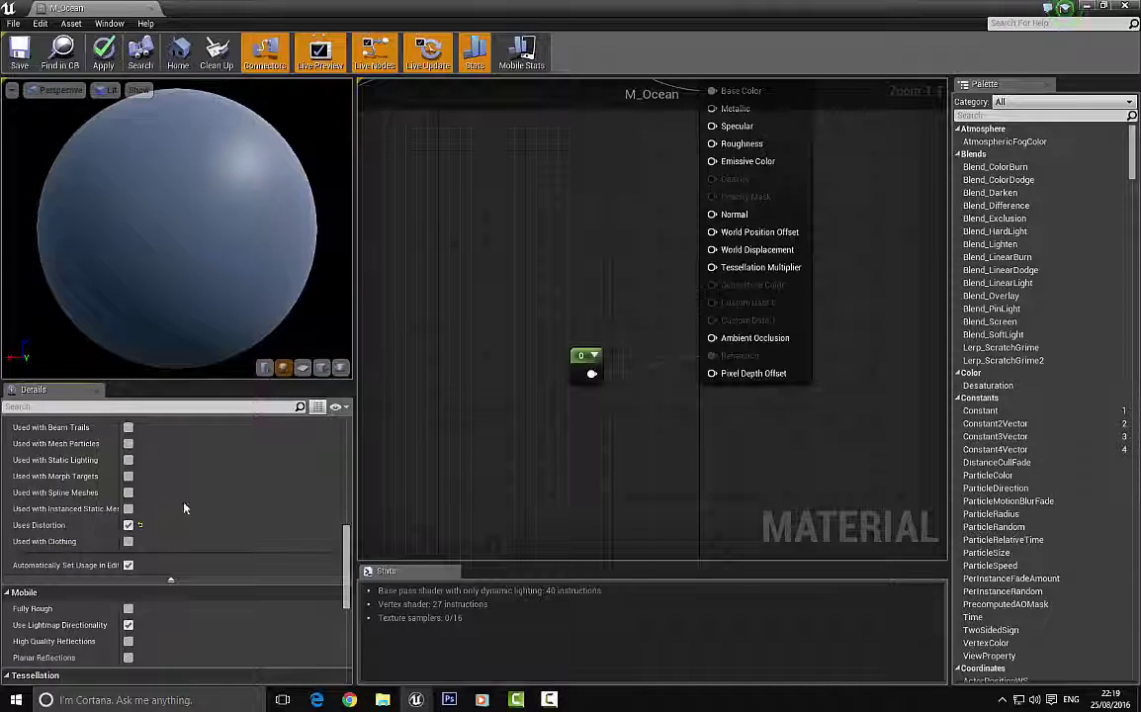
right_drag(535, 227, 502, 359)
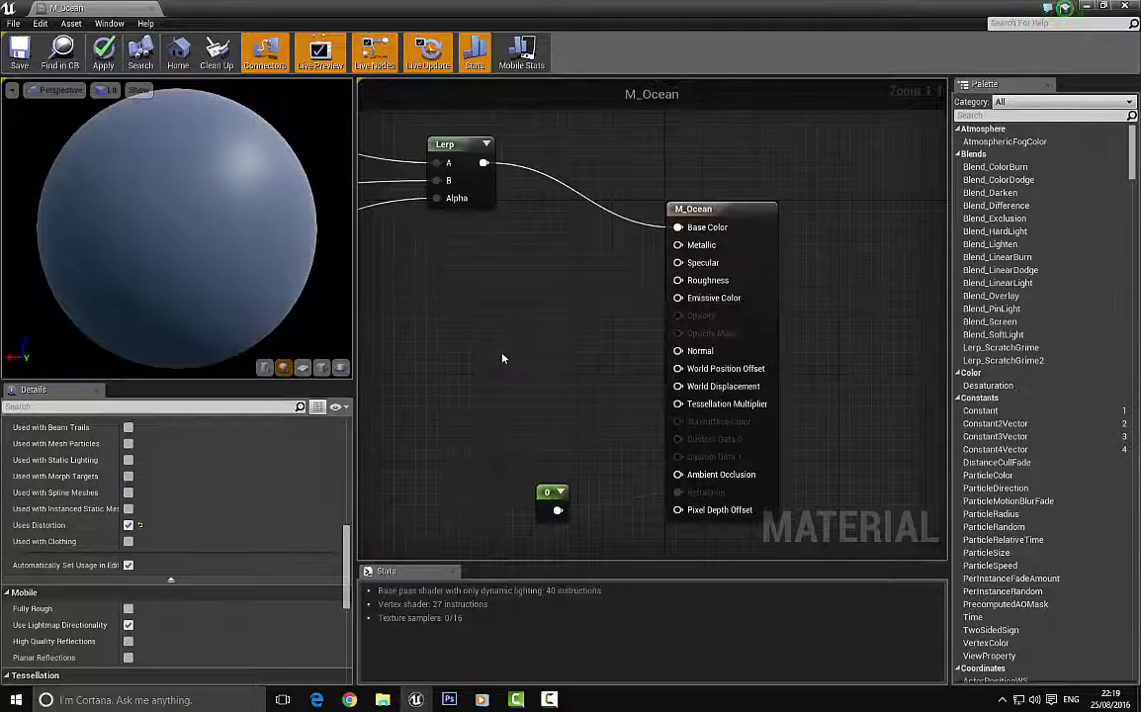
right_drag(582, 208, 644, 219)
click(35, 63)
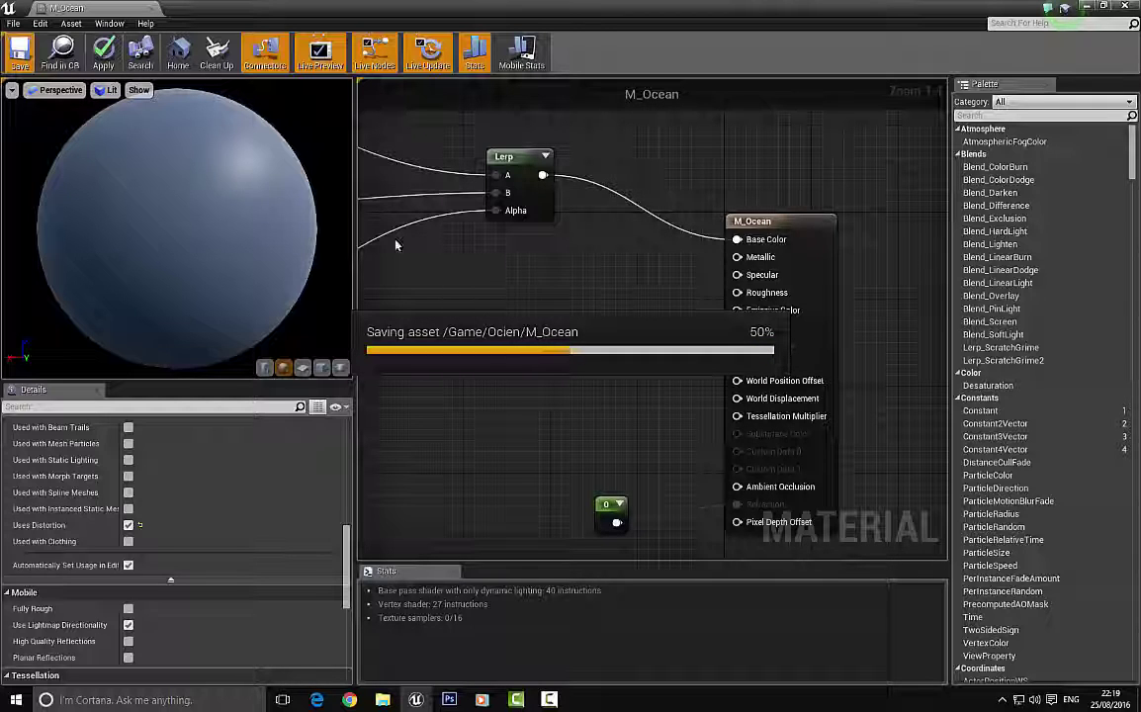
Return to the level editor and save all unsaved levels and assets.
double_click(267, 8)
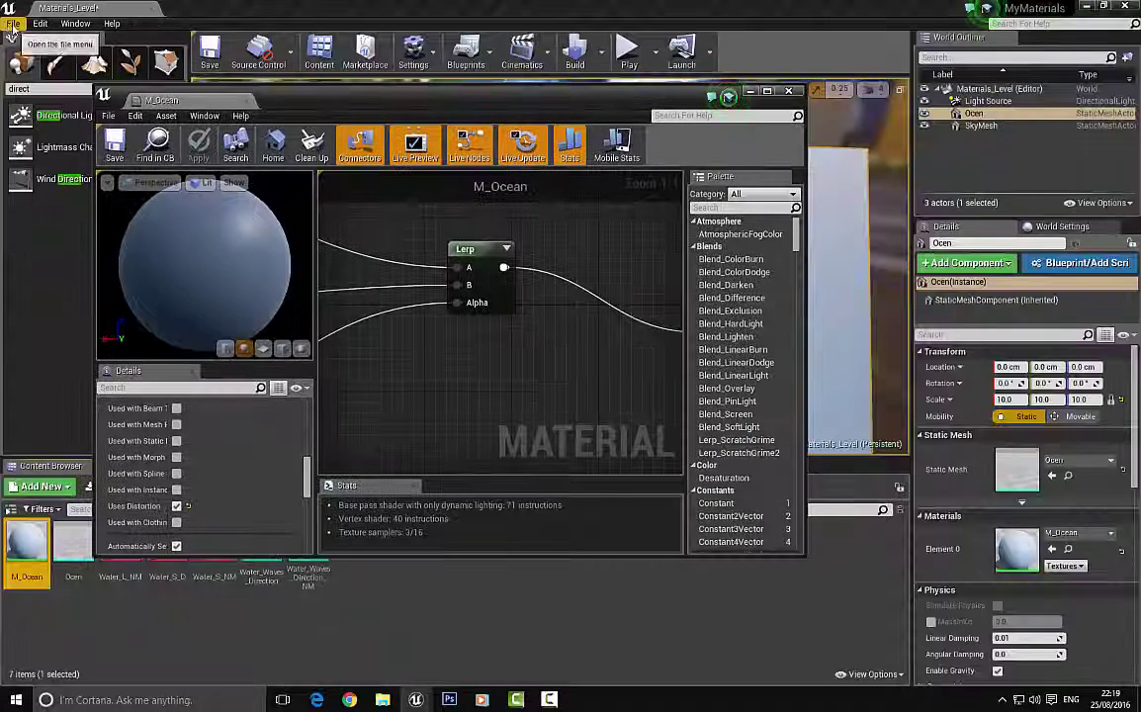
click(14, 24)
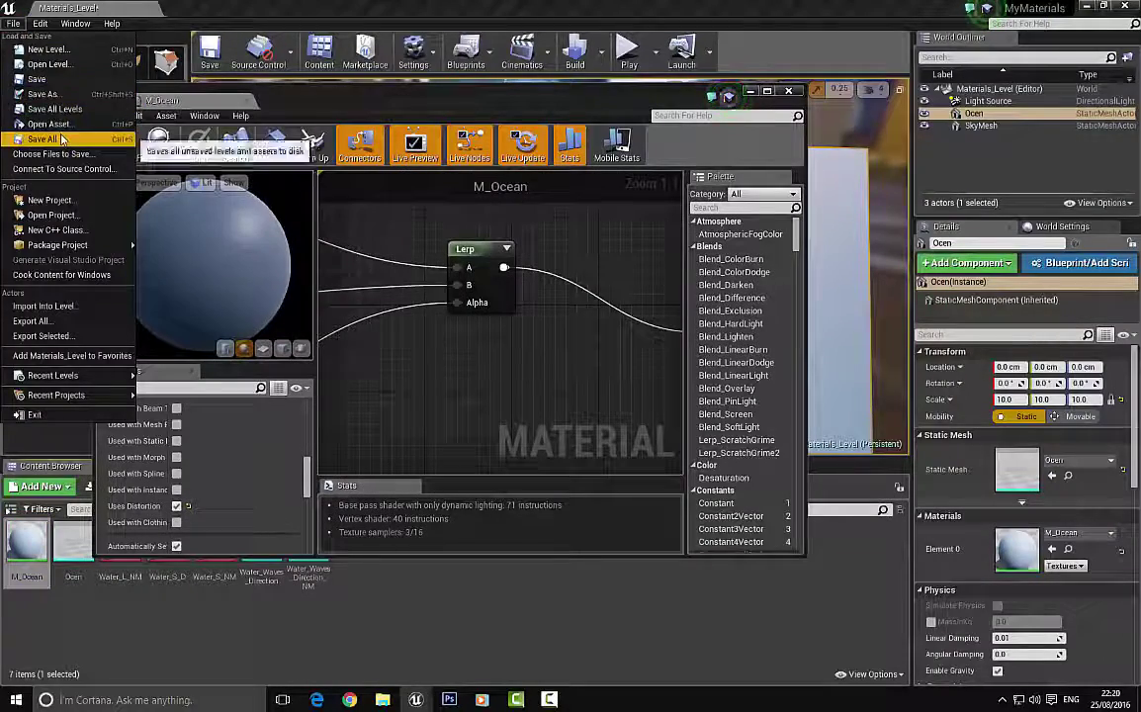
click(61, 139)
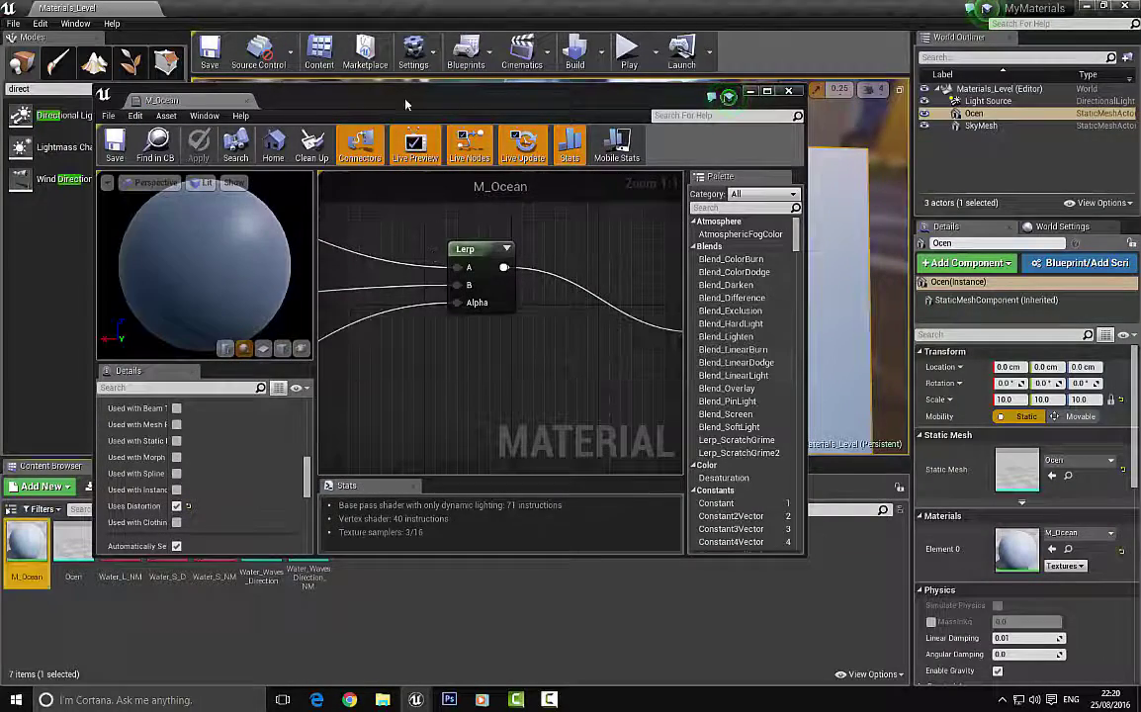
Maximize the M_Ocean editor and add a WorldPosition node in an empty area of the graph.
drag(407, 103, 524, 1)
right_drag(465, 277, 560, 322)
scroll(634, 340, down, 2)
right_drag(530, 207, 681, 238)
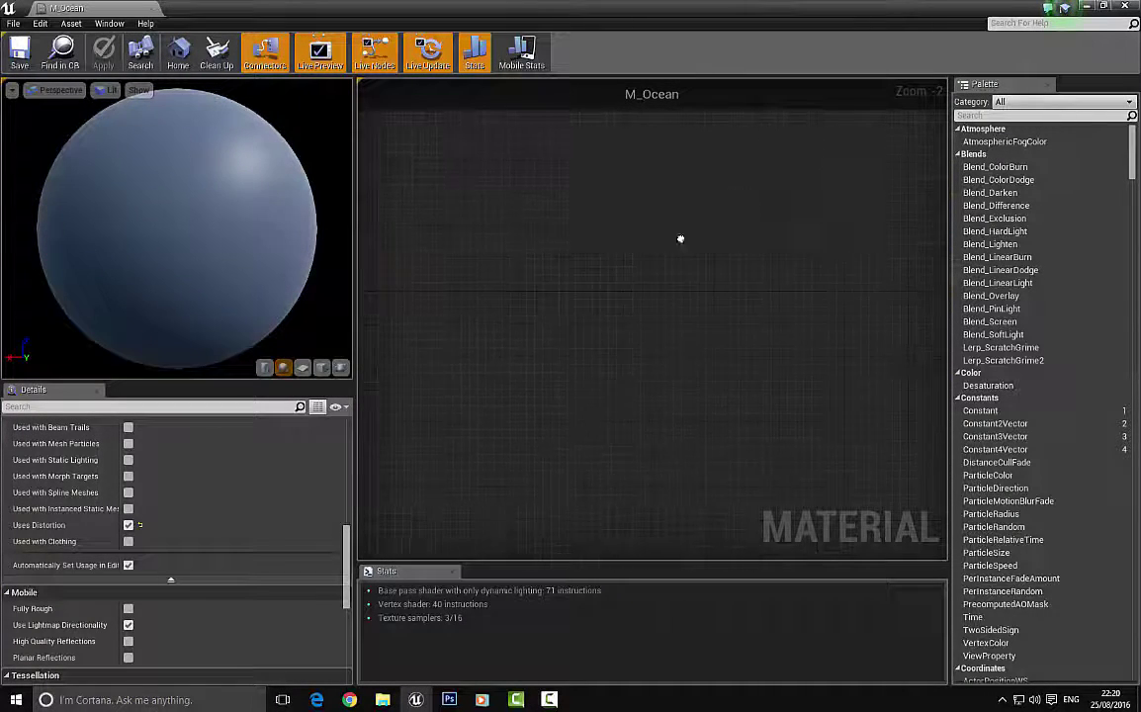
scroll(509, 275, down, 3)
right_drag(509, 275, 691, 318)
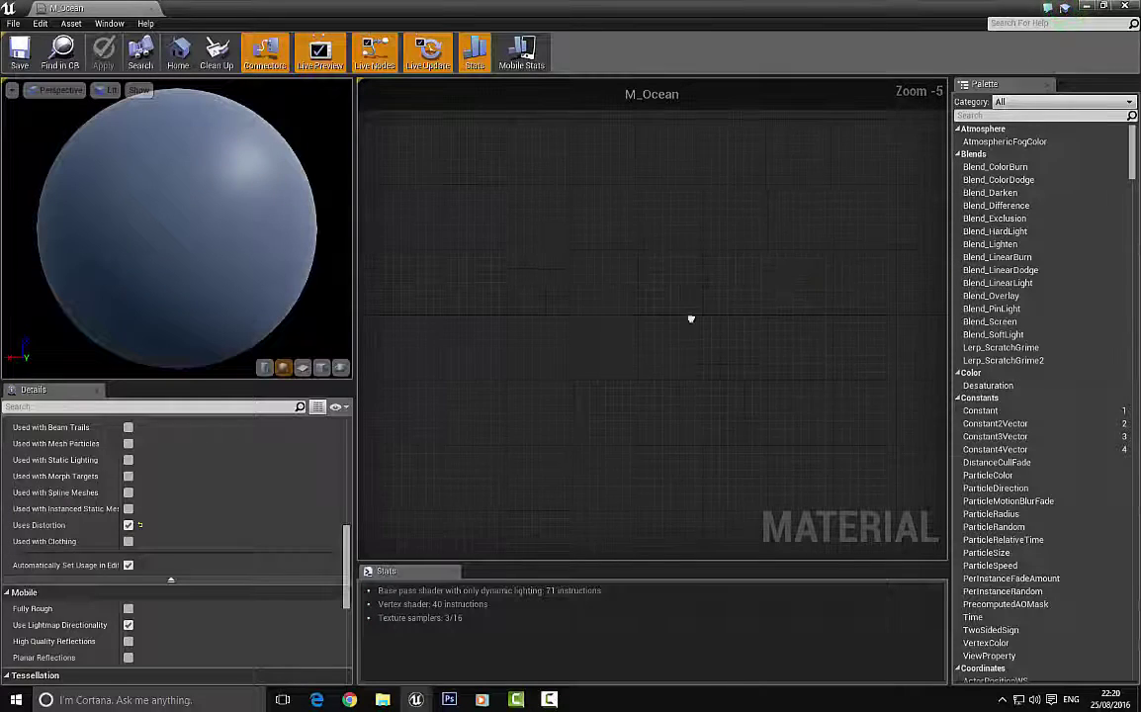
right_click(552, 225)
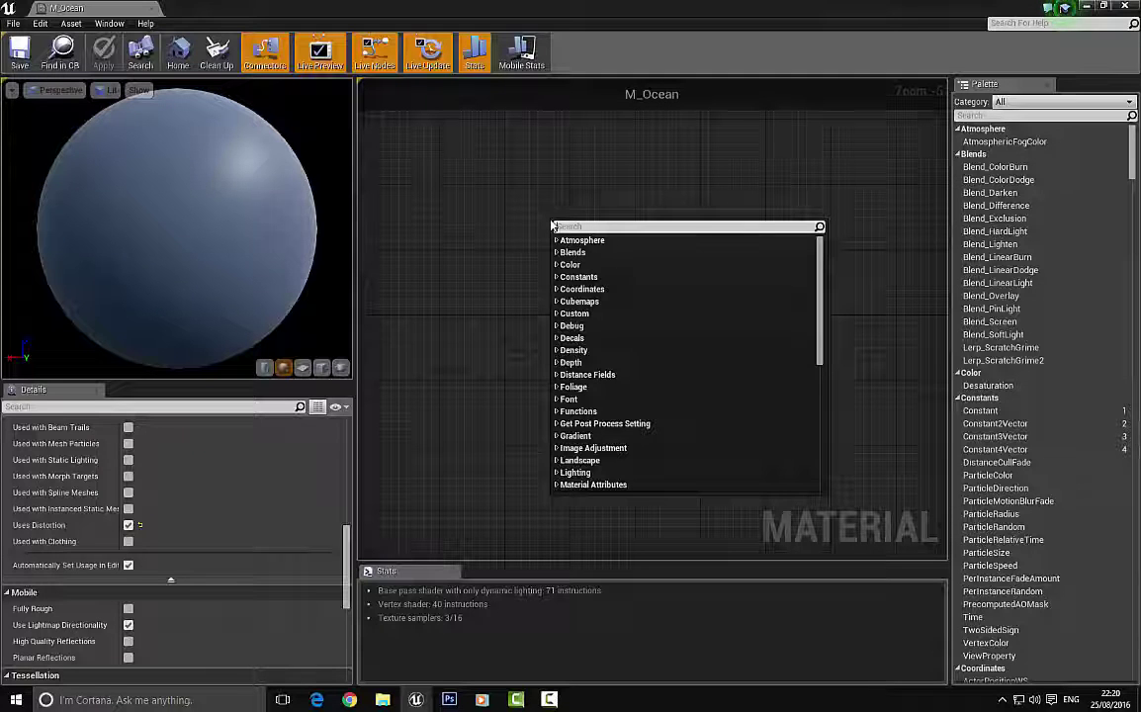
text(worldpo)
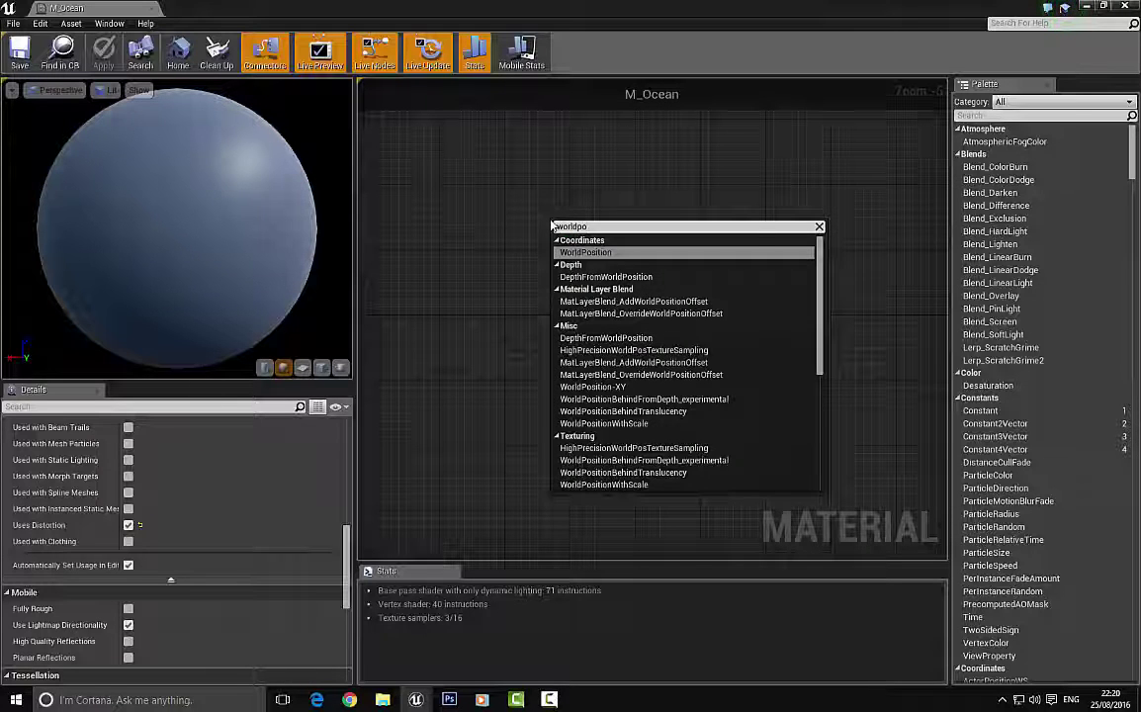
key(Return)
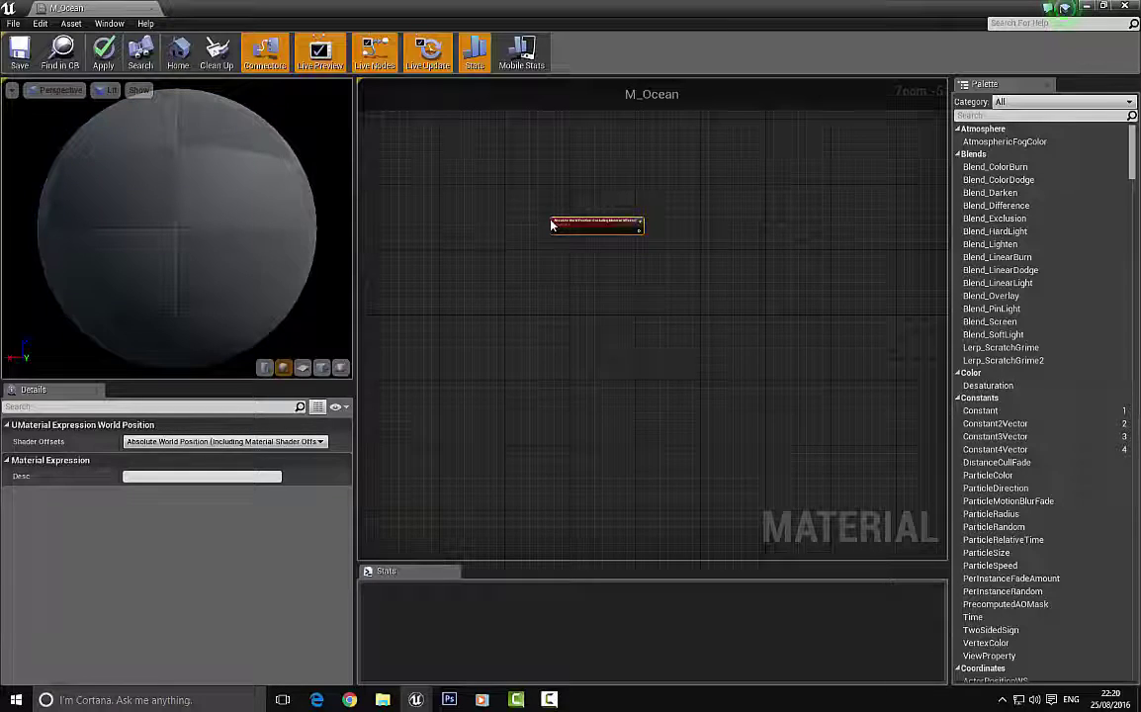
scroll(641, 181, up, 2)
drag(631, 240, 553, 276)
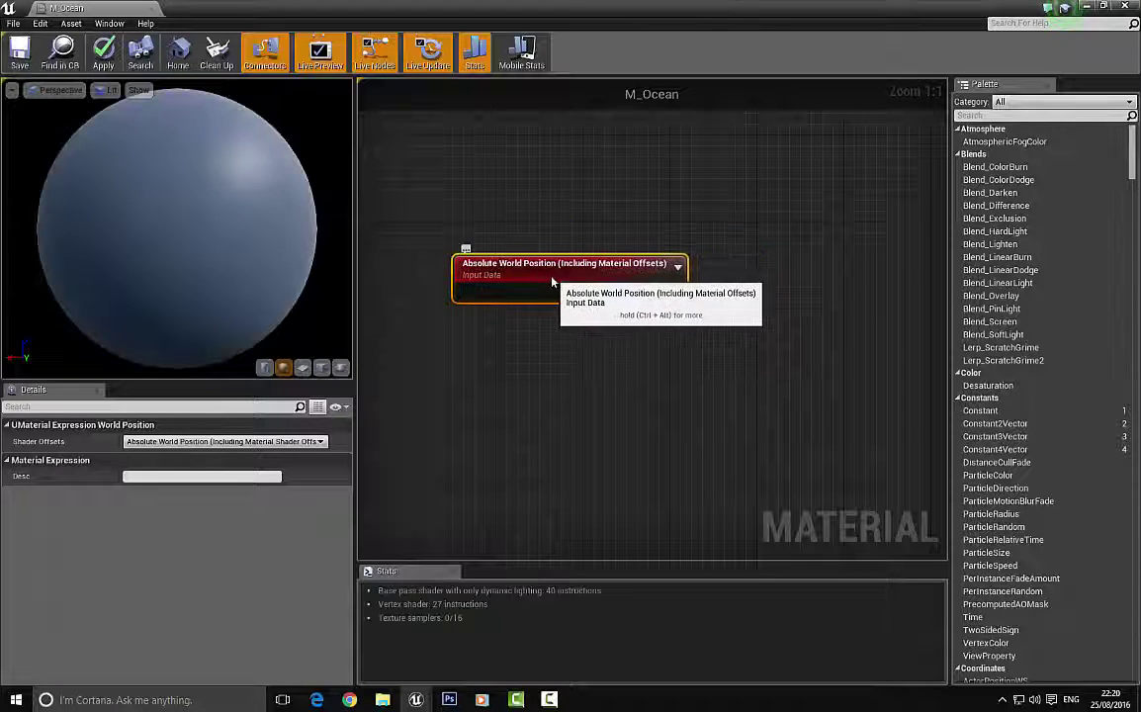
Place two Constant nodes, one above the other, below the Absolute World Position node.
right_drag(514, 371, 537, 287)
key(1)
click(507, 287)
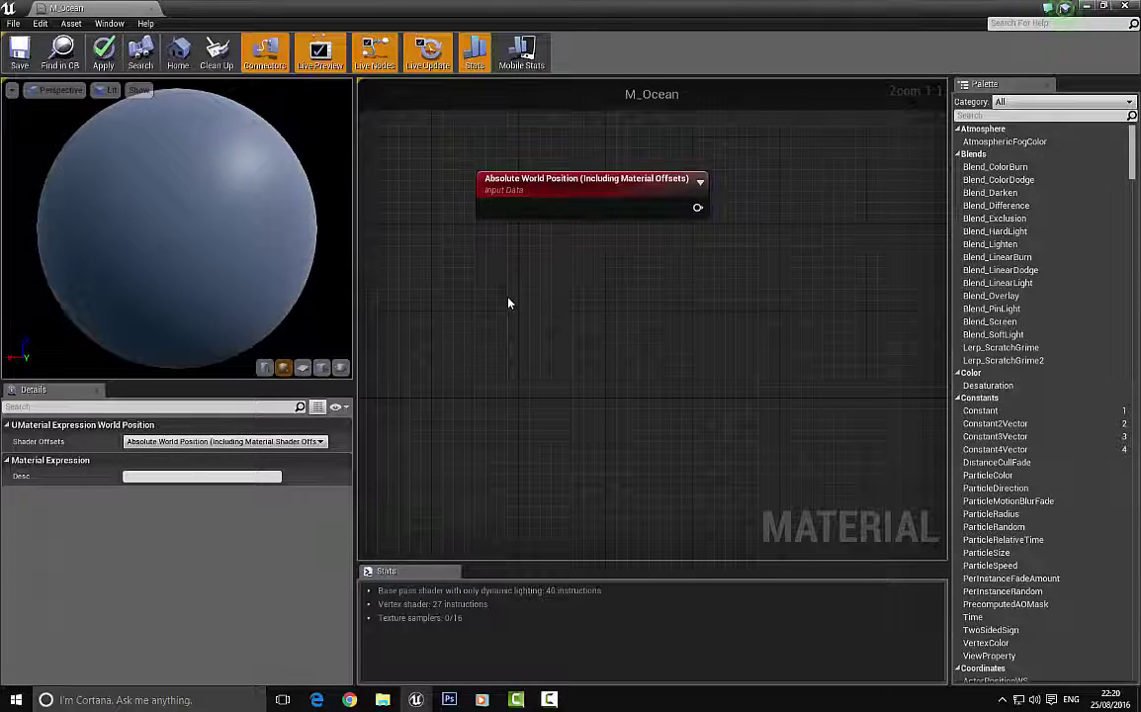
click(510, 384)
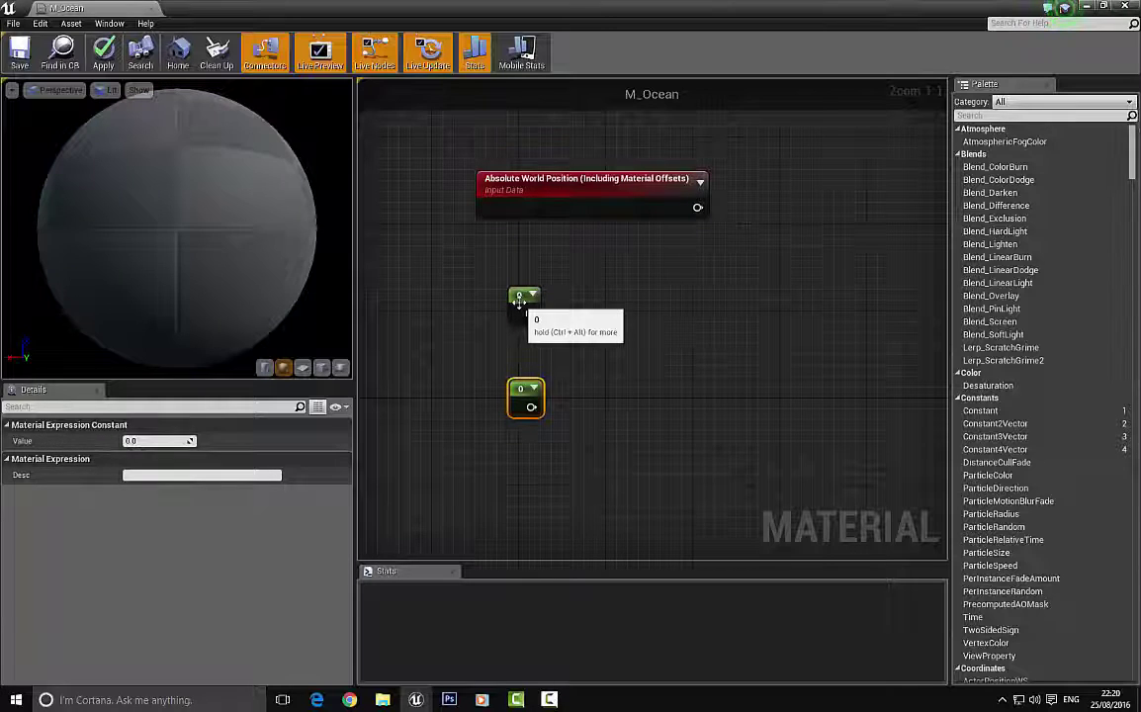
drag(513, 383, 513, 340)
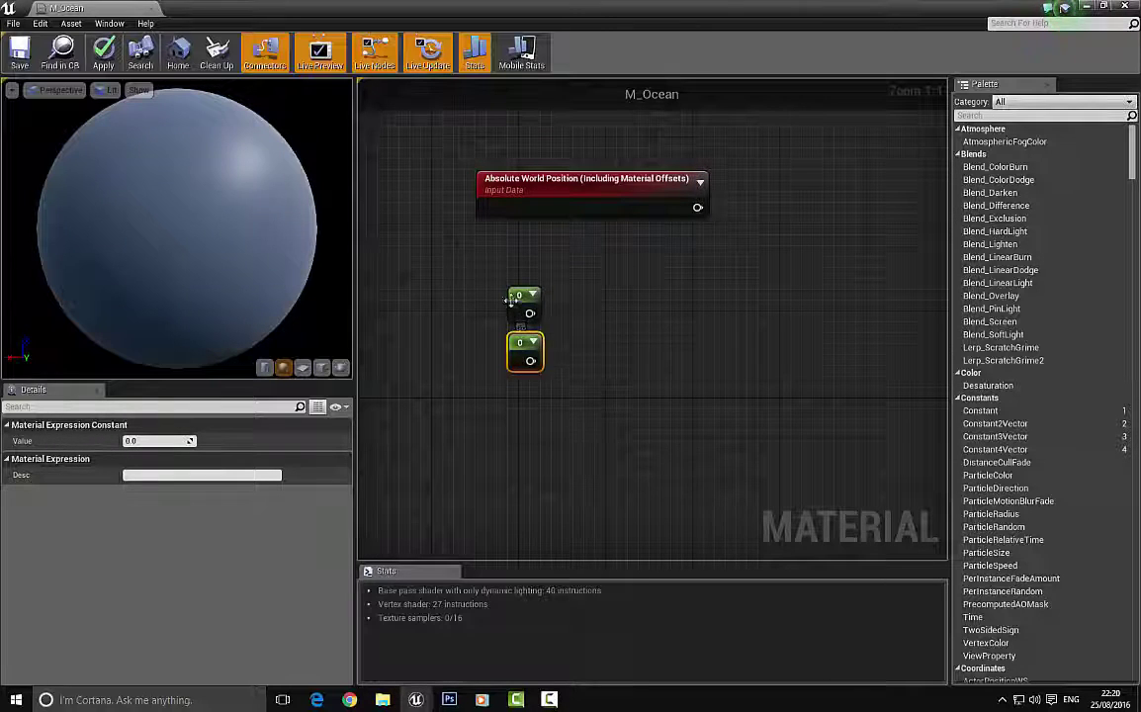
Convert the upper Constant to a parameter and name it Big Wave 1.
click(521, 301)
right_click(520, 304)
click(544, 304)
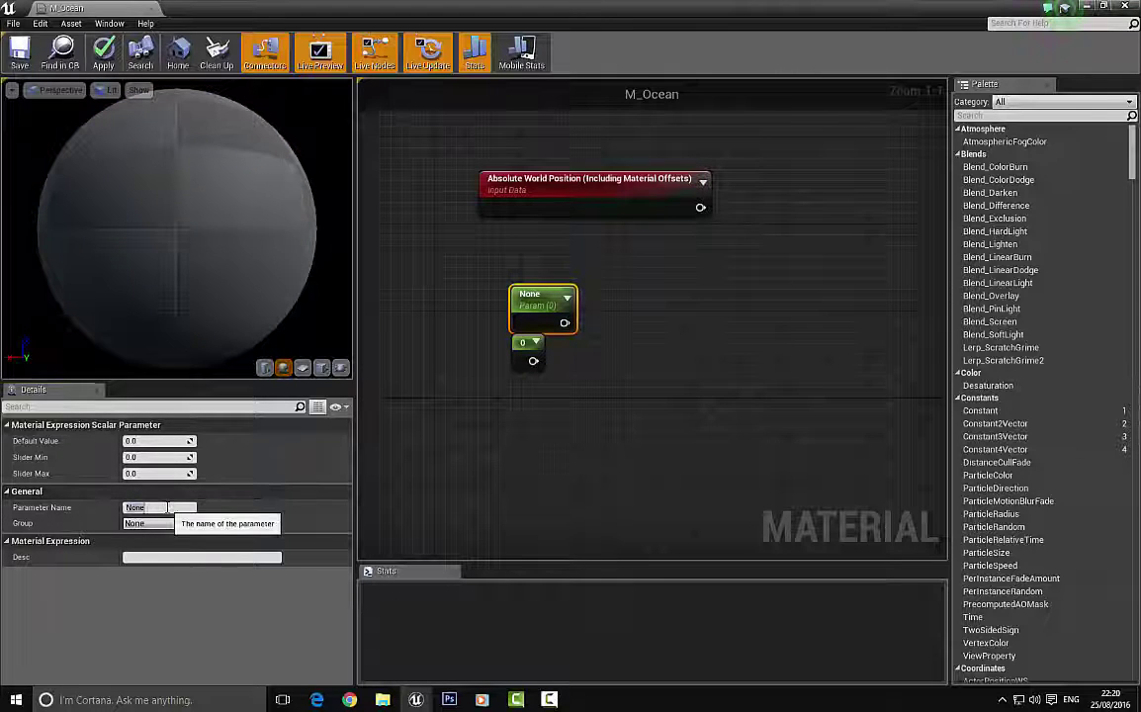
click(170, 507)
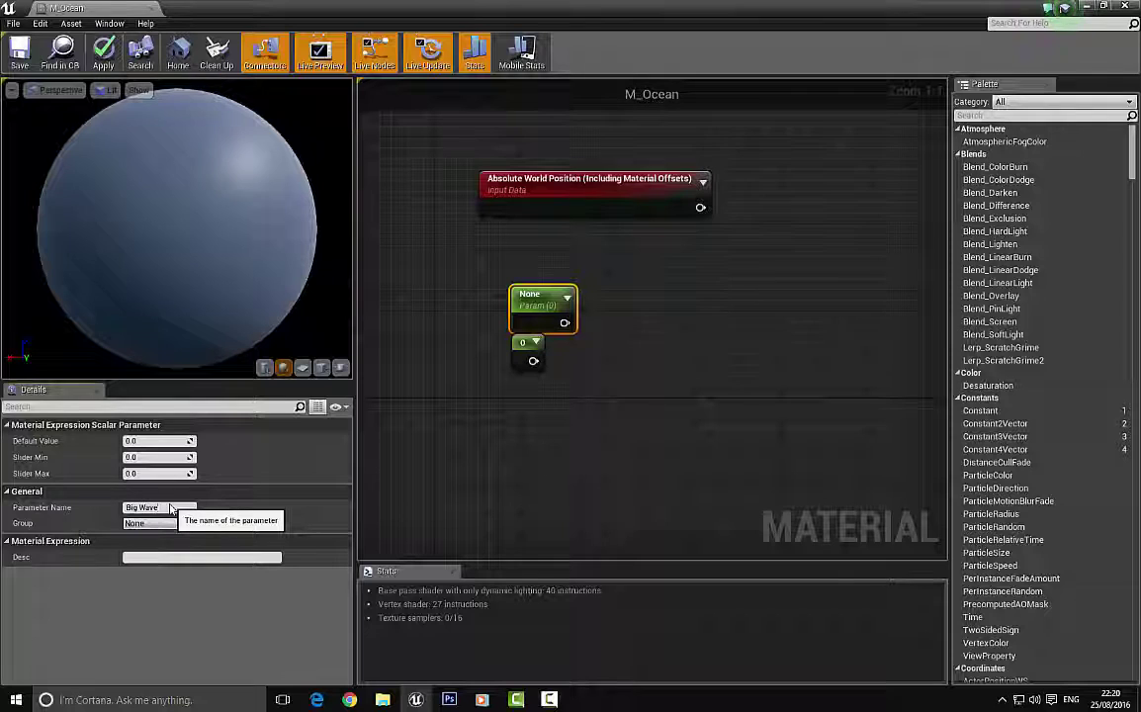
text(Big Wave)
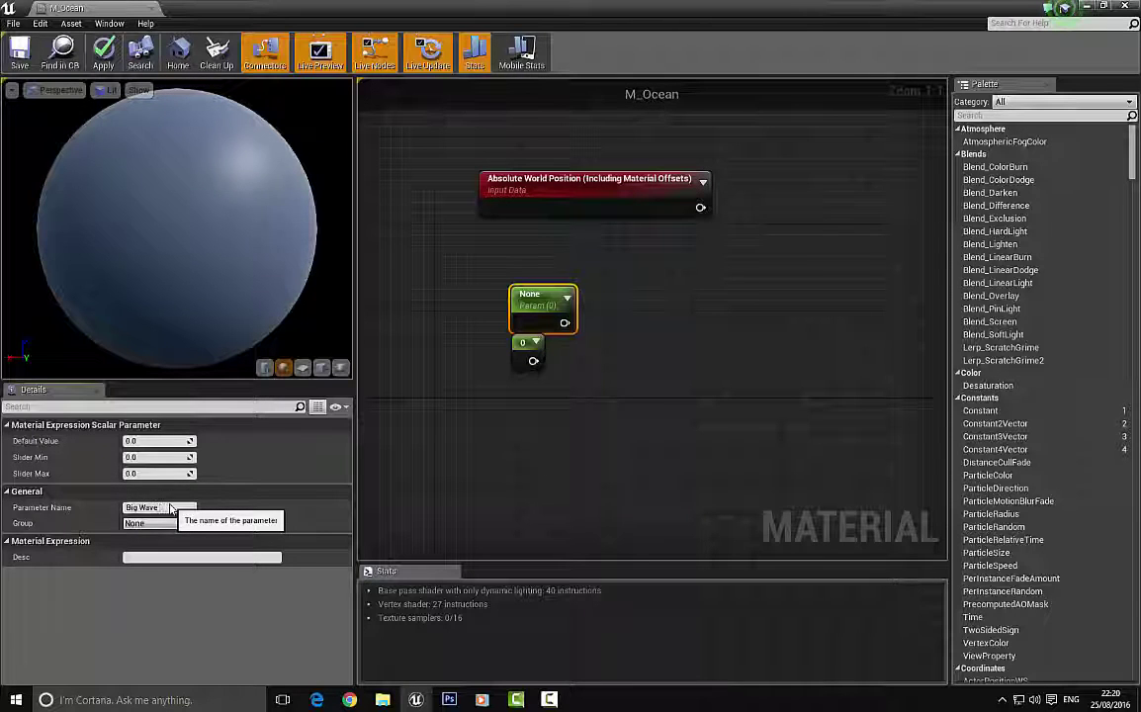
text( 1)
key(Return)
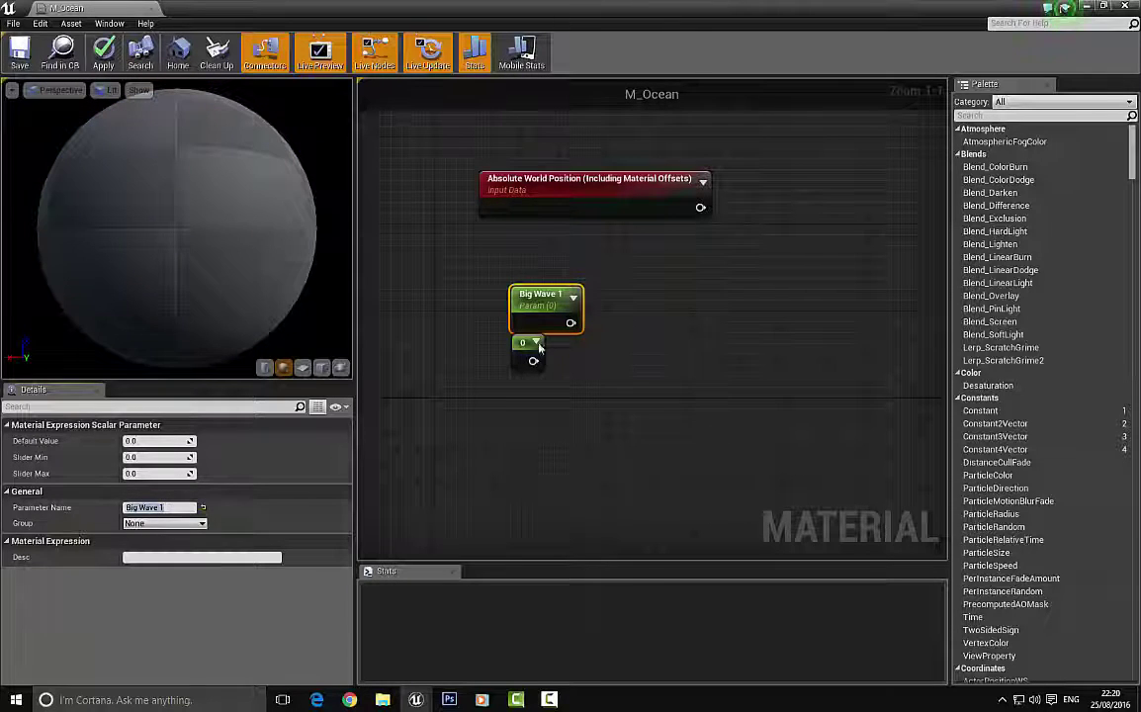
Shift the lower Constant down slightly and set the Big Wave 1 parameter's default value to 5.
drag(534, 348, 534, 359)
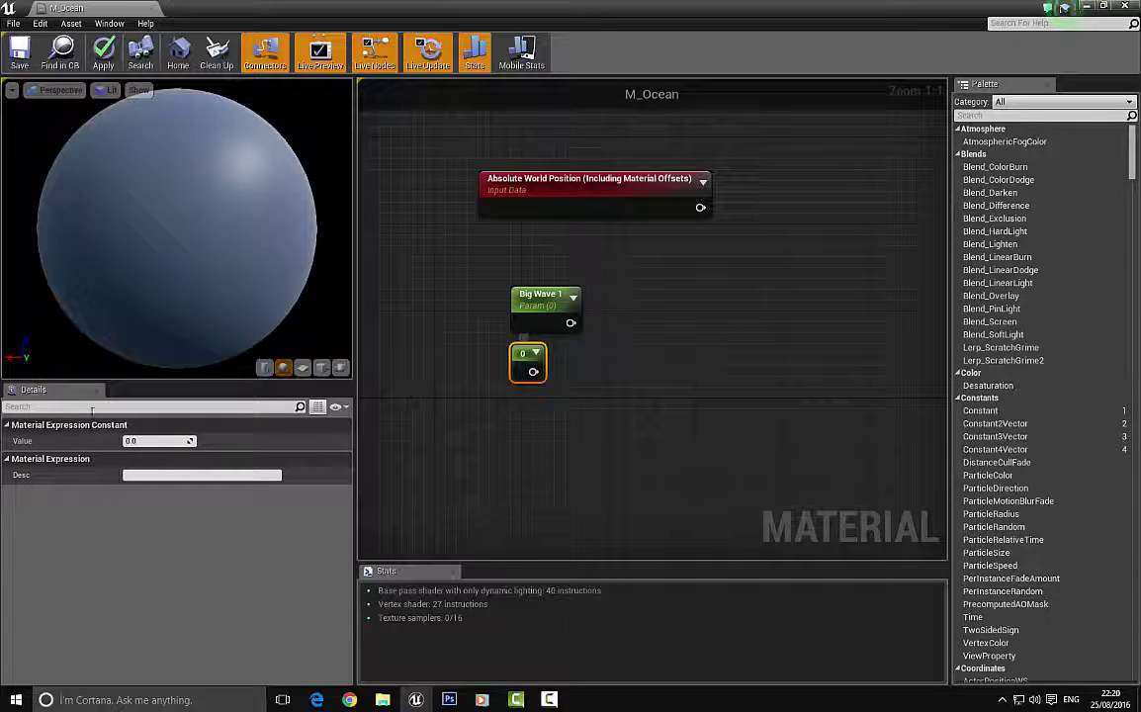
click(530, 302)
click(157, 442)
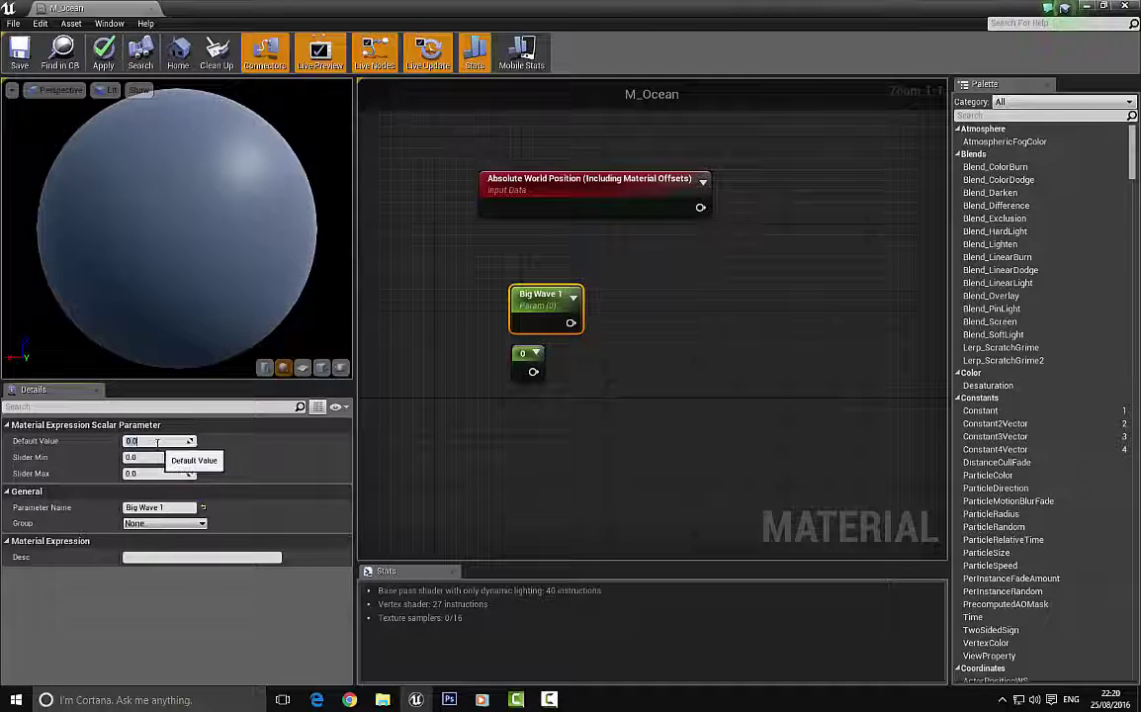
key(Return)
Convert the lower Constant to a parameter named Big Wave 2 with a default value of 100.
right_click(529, 358)
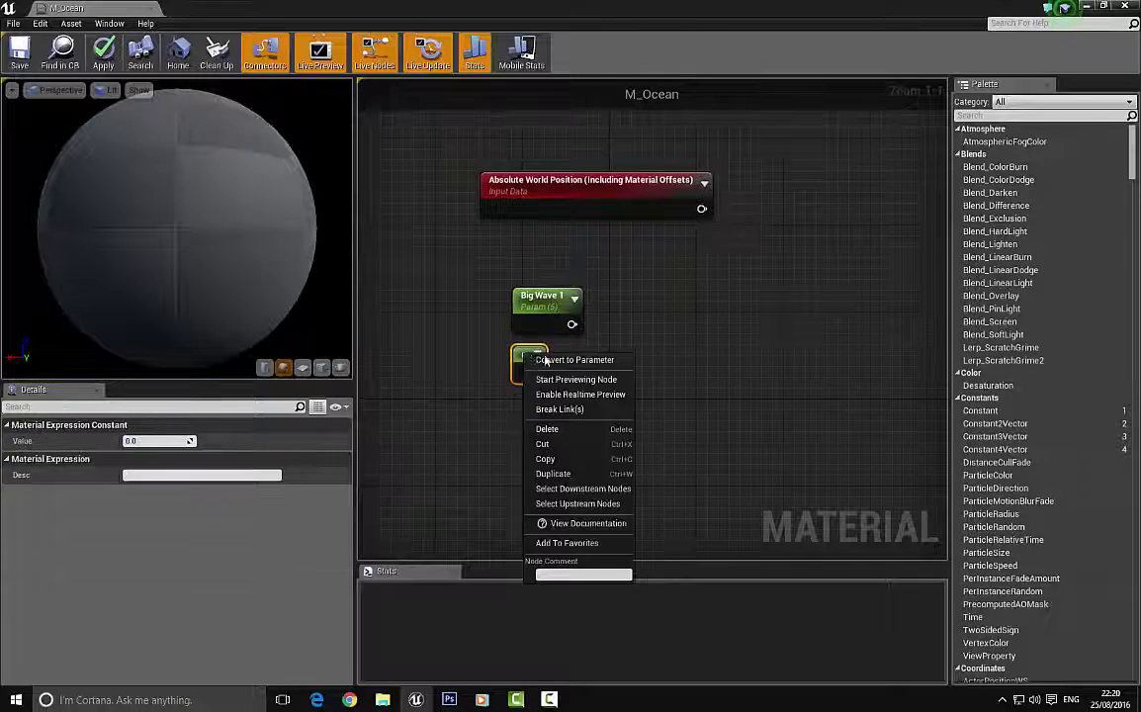
click(579, 362)
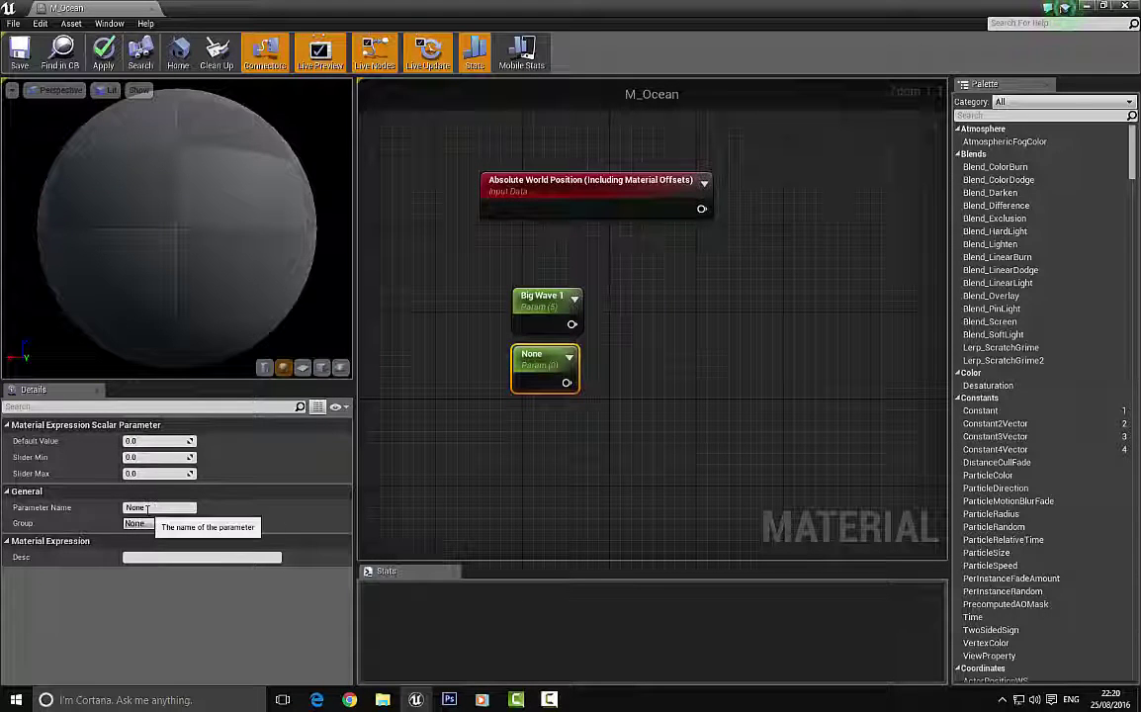
text(Big Wave 2)
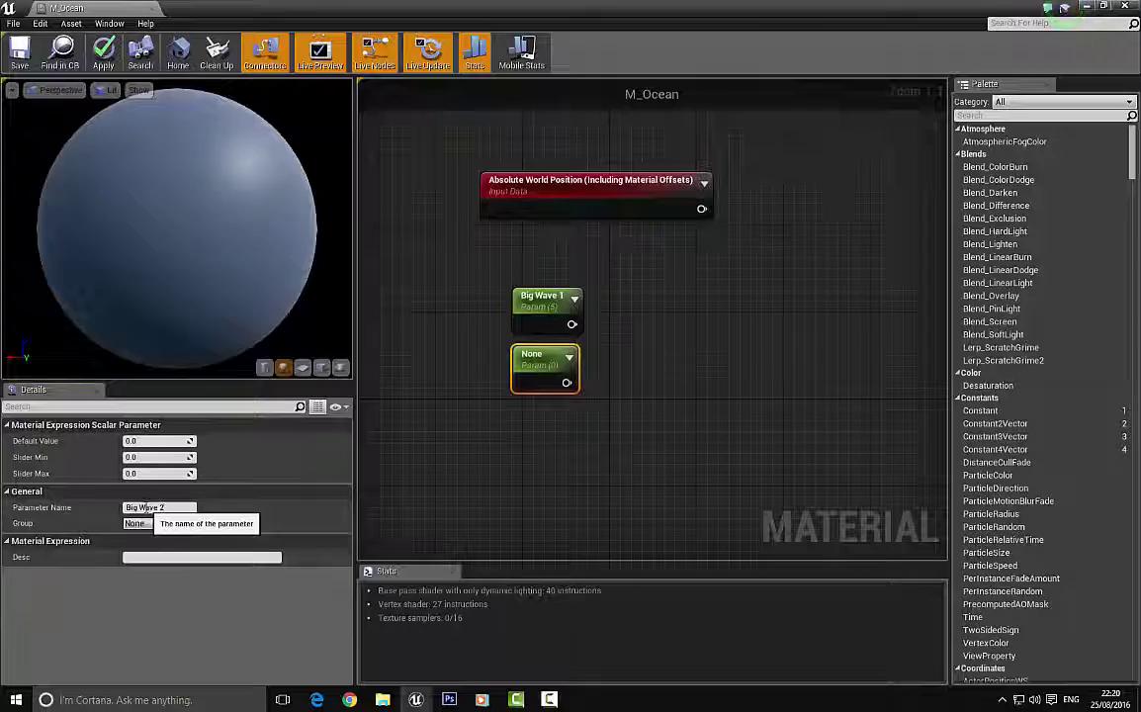
key(Return)
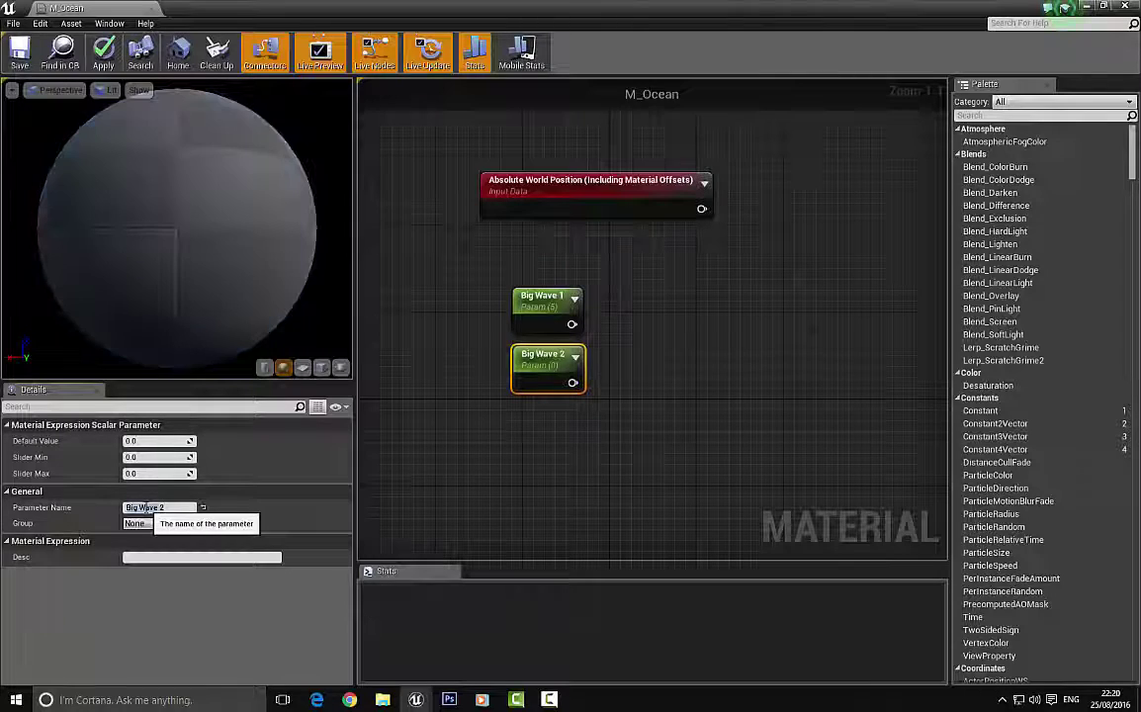
click(165, 441)
text(100)
key(Return)
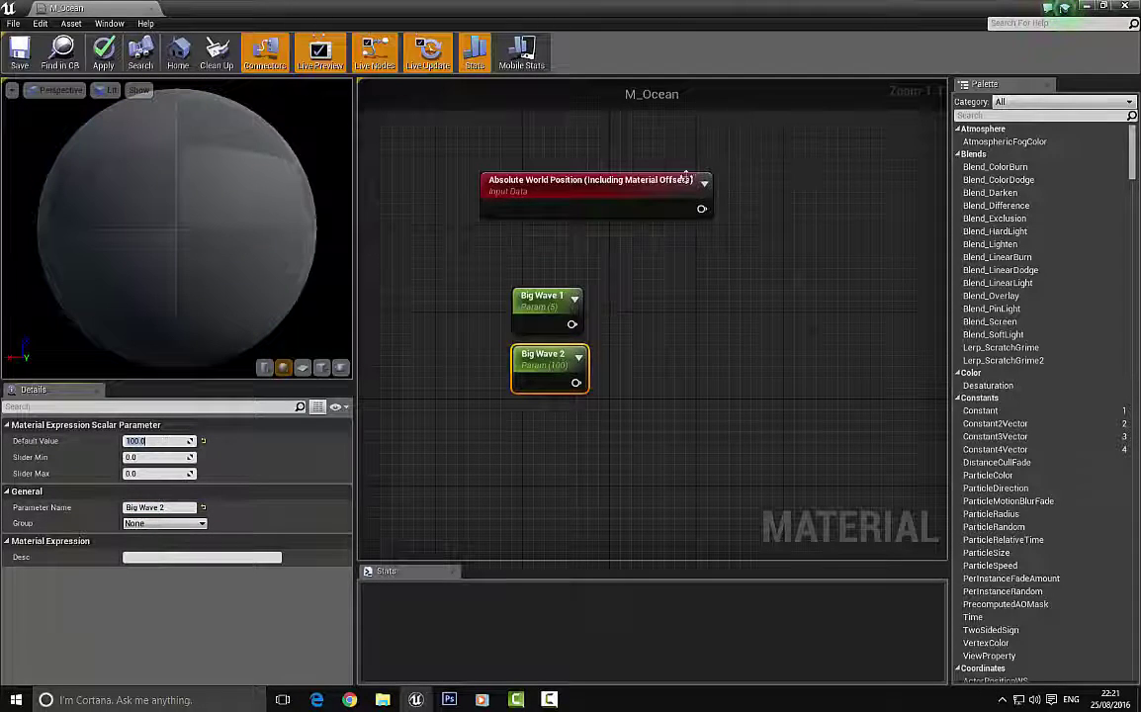
Move both Big Wave parameters so they line up with the left edge of the Absolute World Position node.
drag(471, 276, 567, 369)
drag(558, 306, 526, 309)
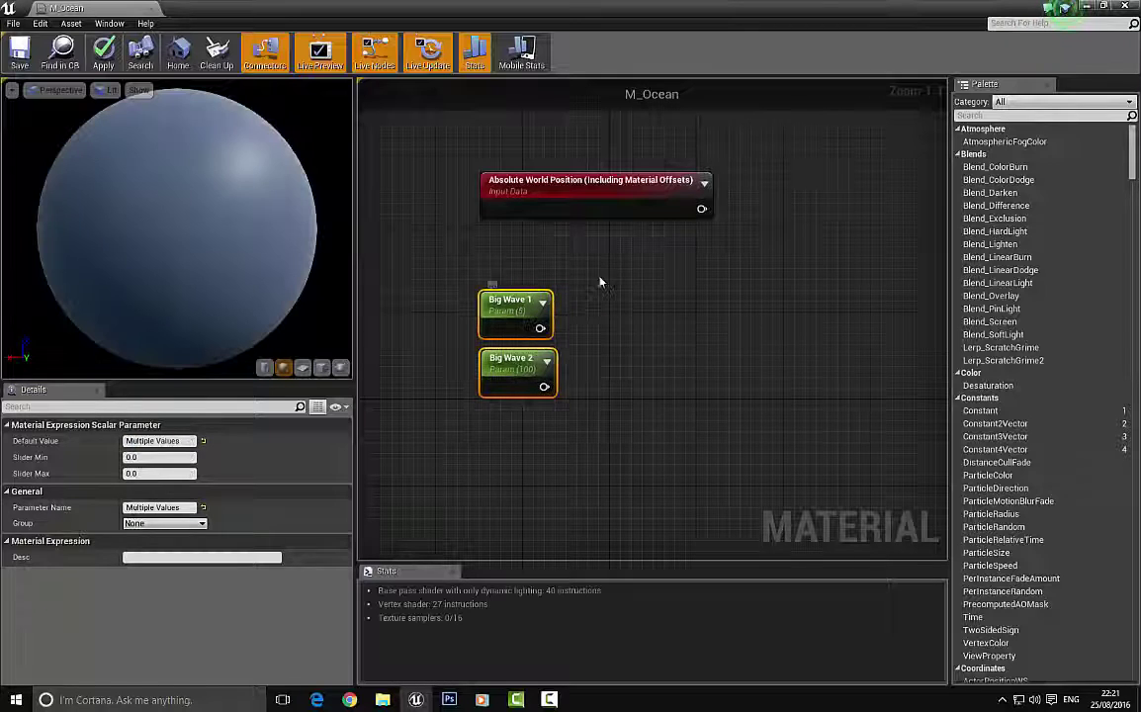
click(621, 316)
Add a Multiply node and connect Big Wave 1 to A and Big Wave 2 to B, aligned with the parameters.
right_drag(631, 334, 546, 327)
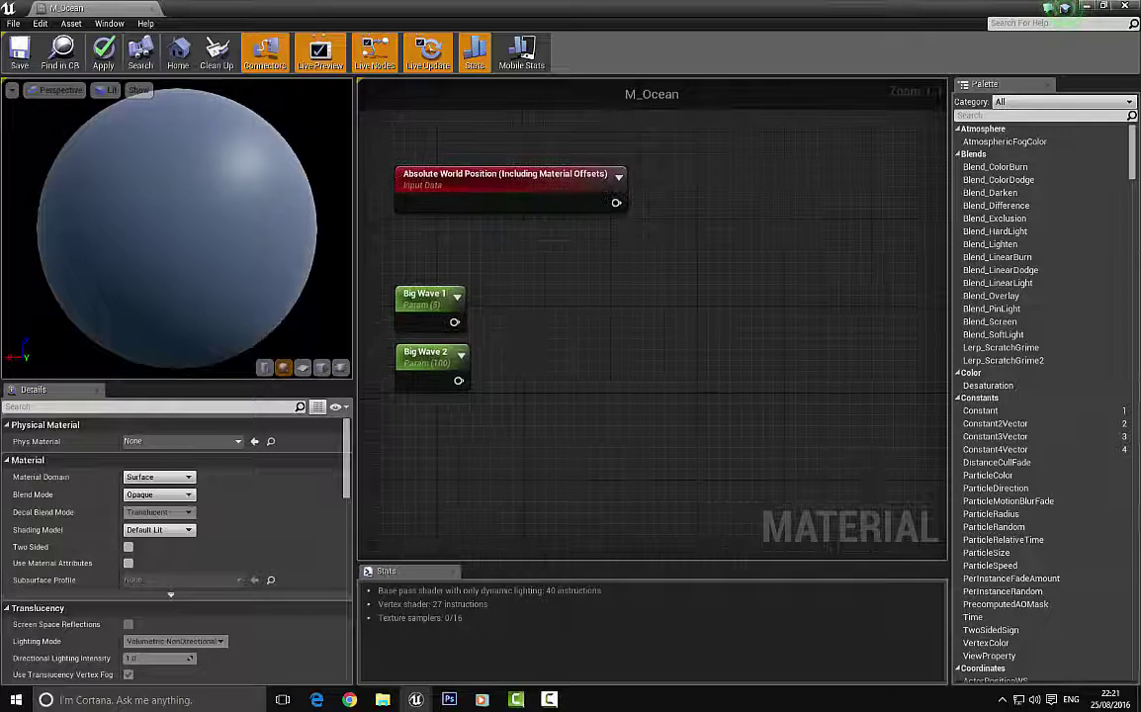
click(545, 334)
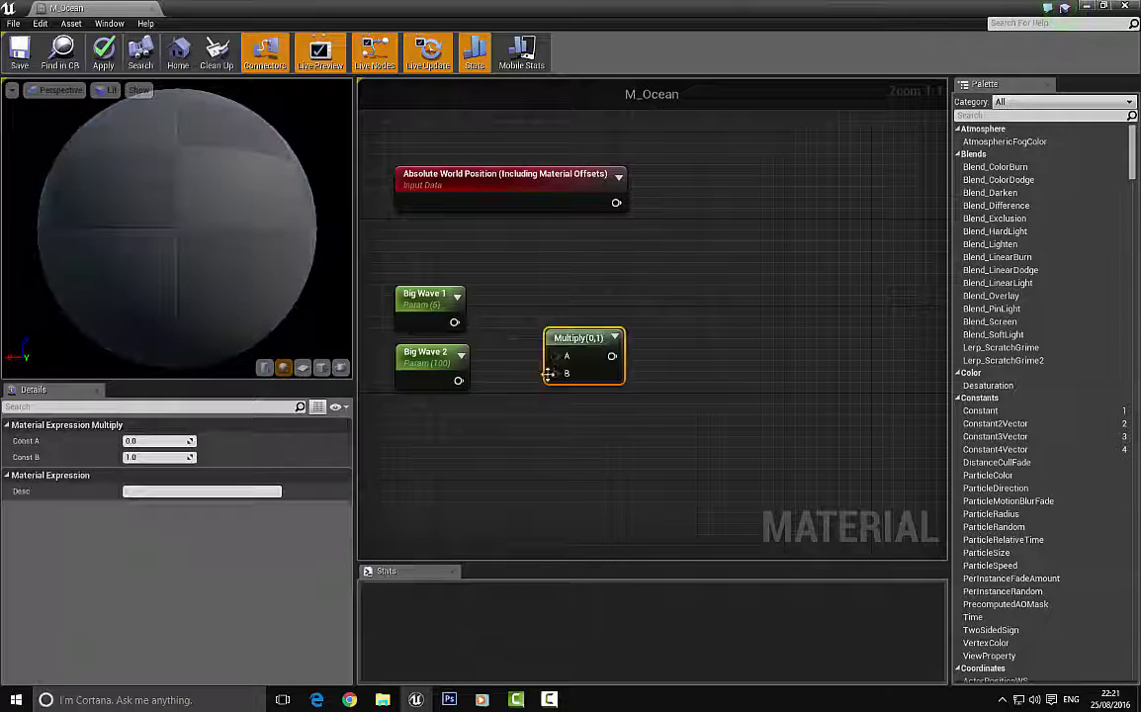
drag(555, 372, 454, 322)
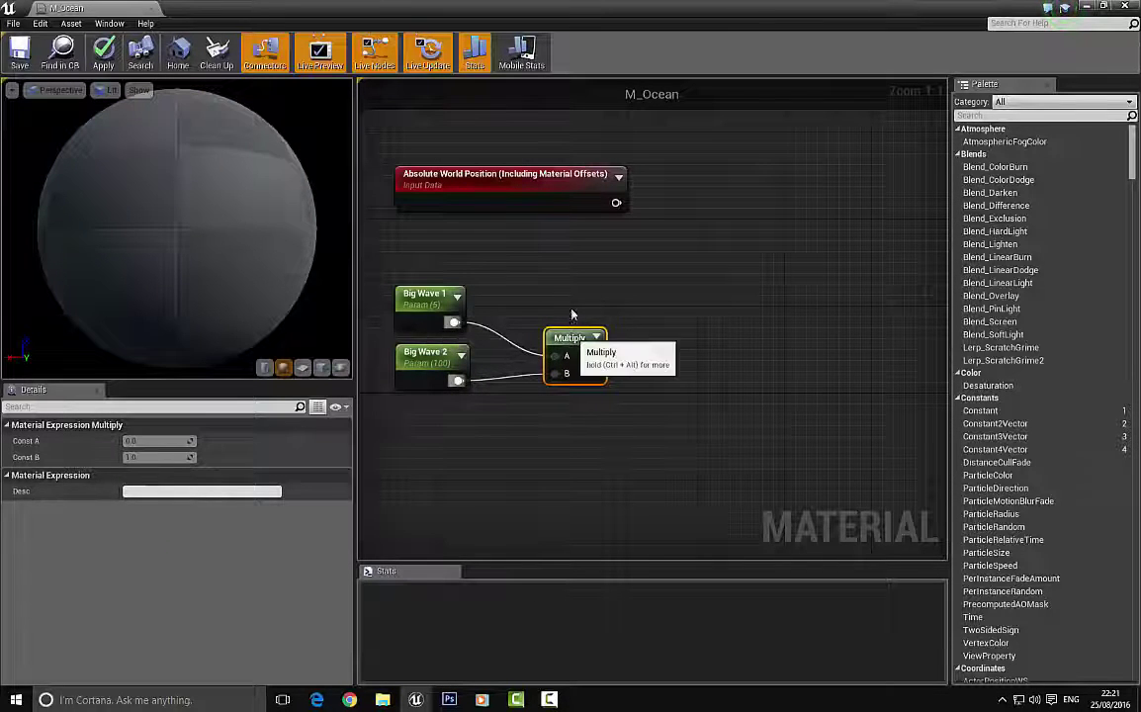
drag(570, 337, 571, 294)
click(512, 297)
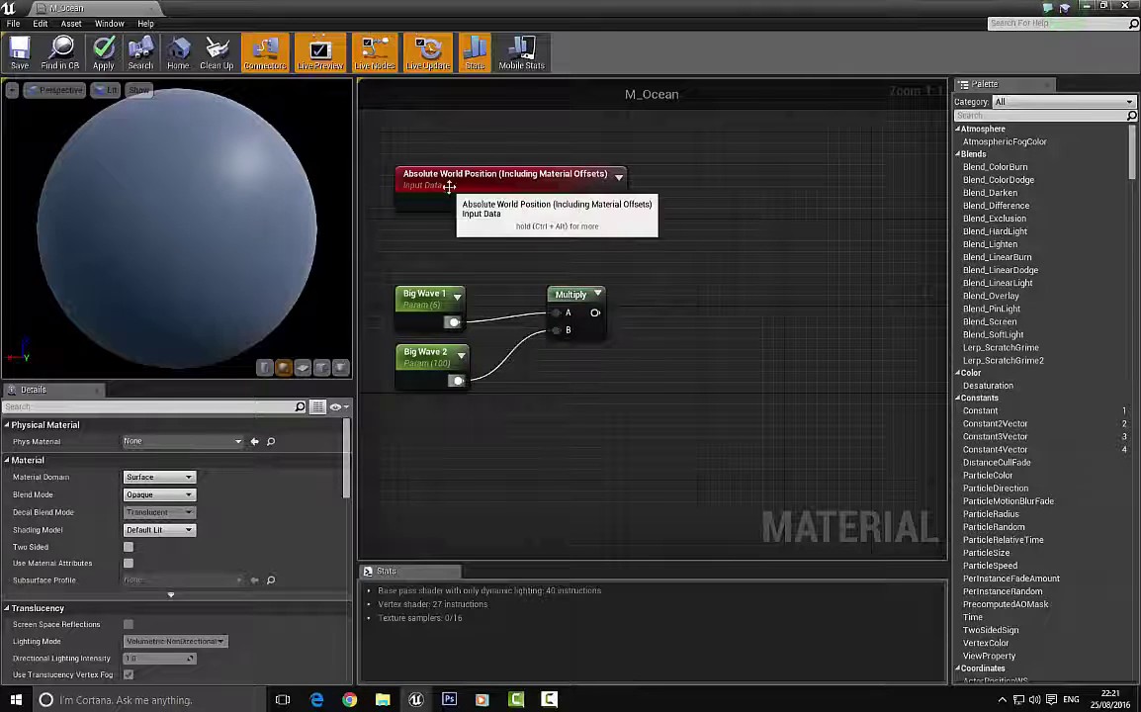
Add a Divide node with Absolute World Position connected to A and the Multiply output to B.
right_click(700, 231)
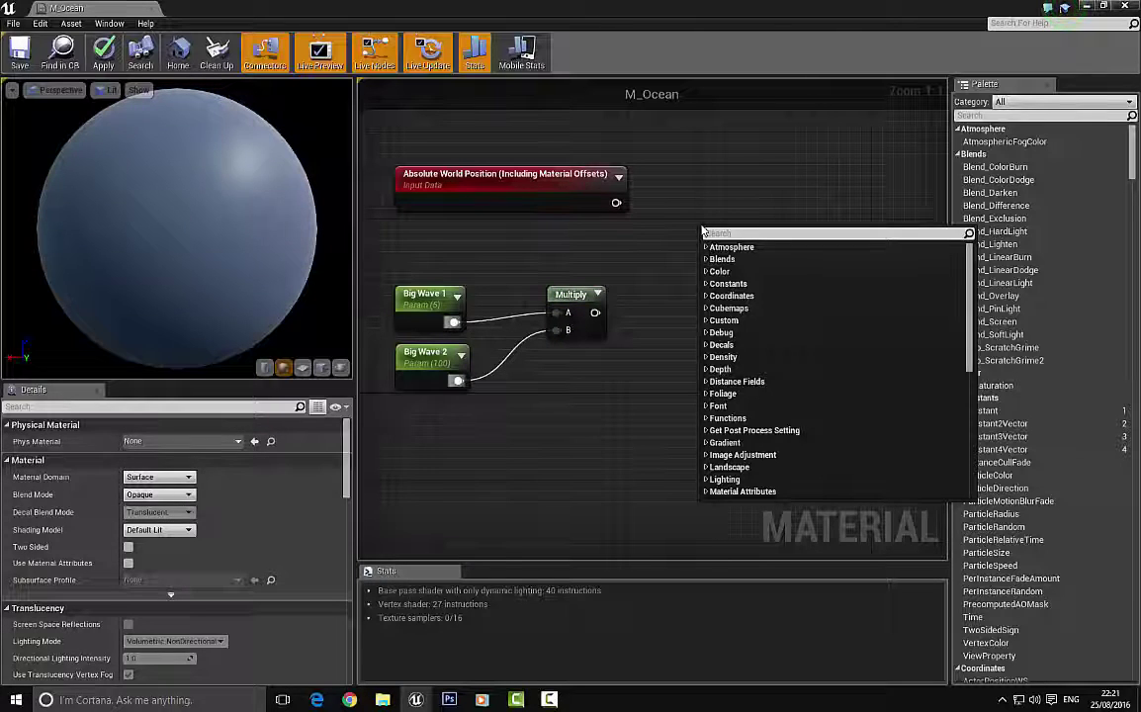
text(divide)
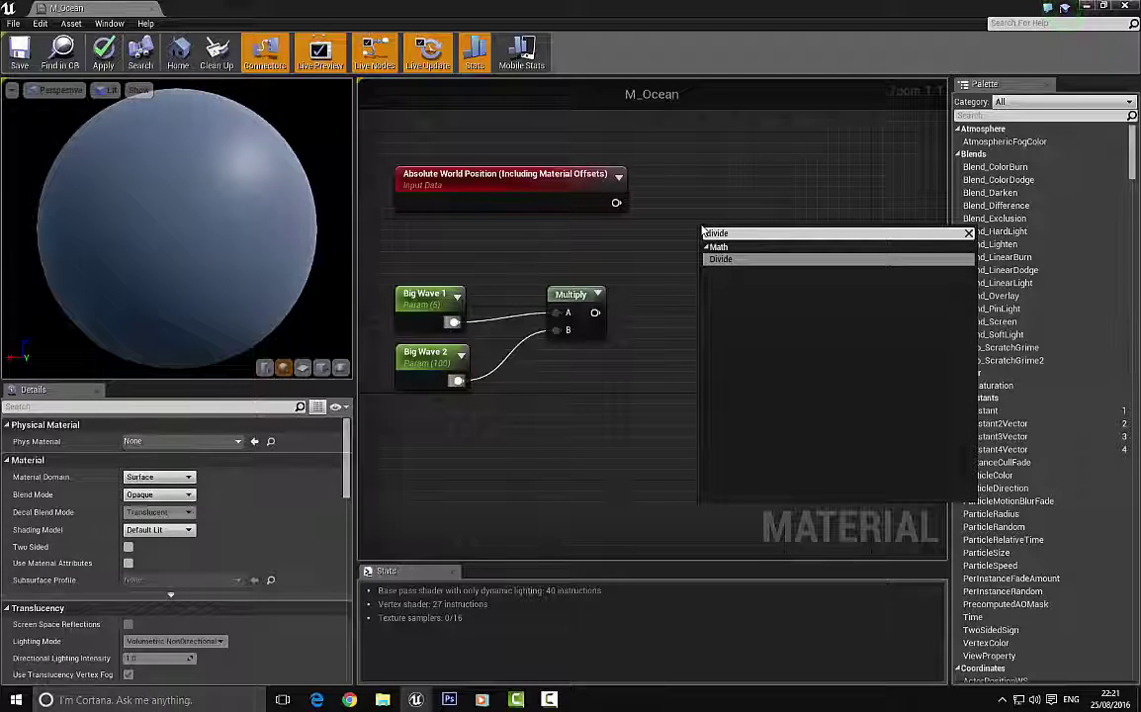
click(725, 259)
drag(710, 269, 594, 312)
right_drag(595, 313, 473, 398)
drag(473, 399, 497, 290)
drag(592, 327, 597, 317)
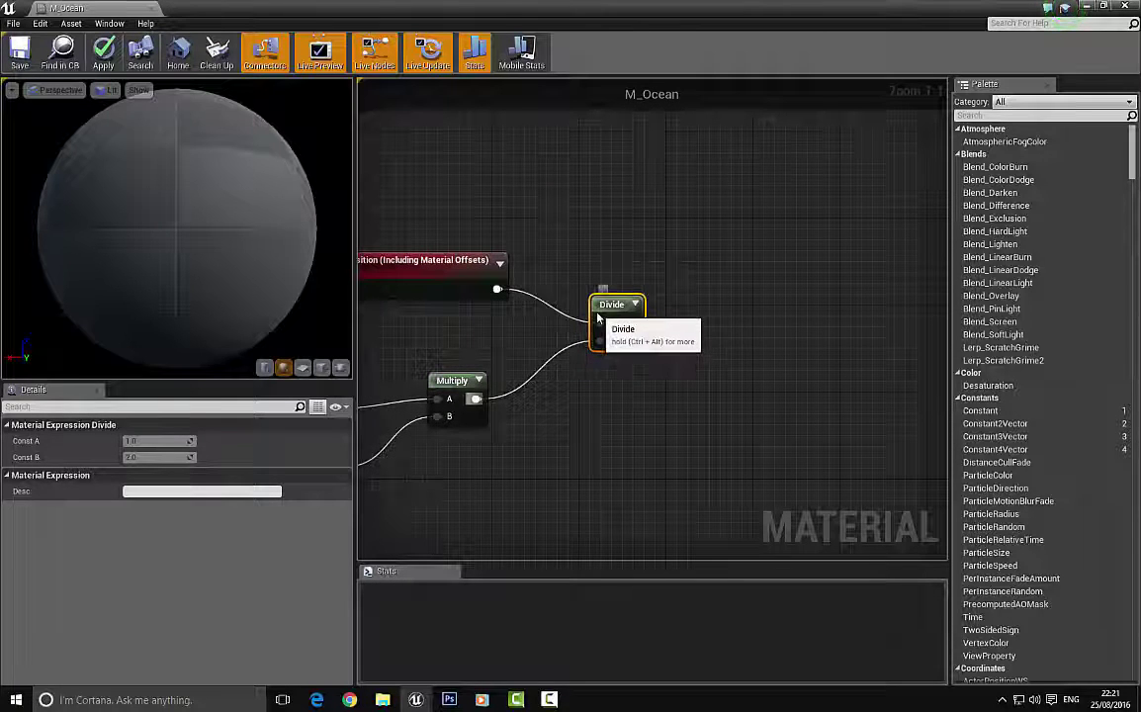
right_drag(597, 316, 646, 292)
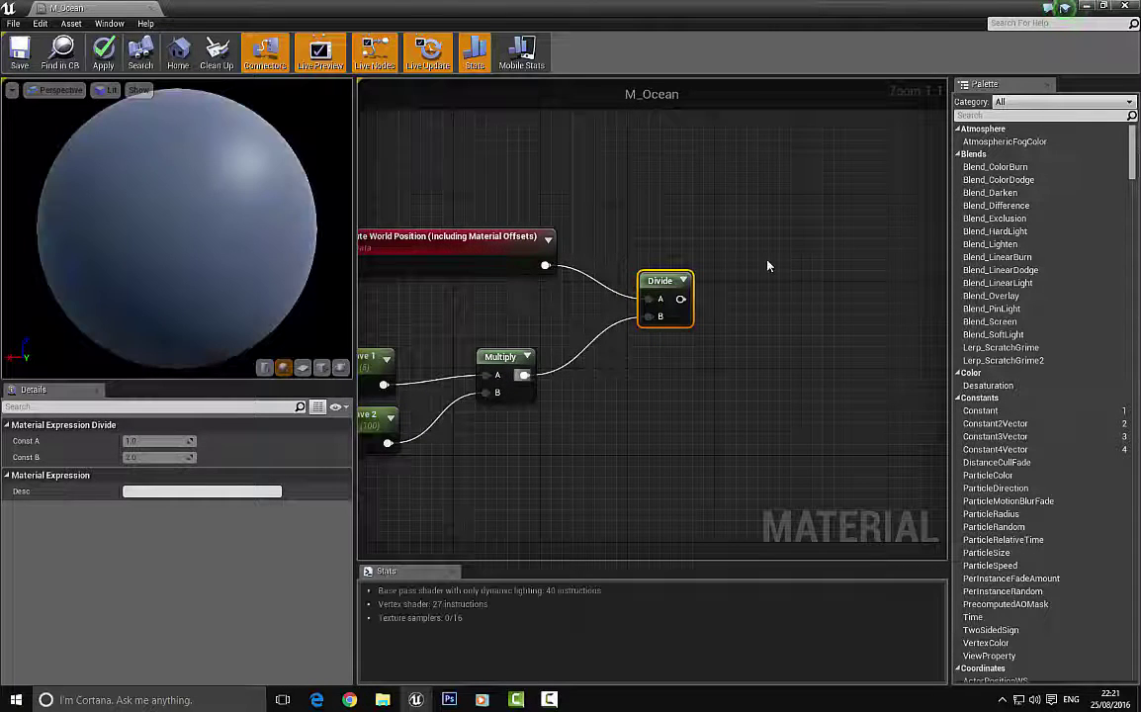
Add a ComponentMask node after the Divide node and connect the Divide output to it.
right_drag(768, 265, 579, 242)
right_click(578, 269)
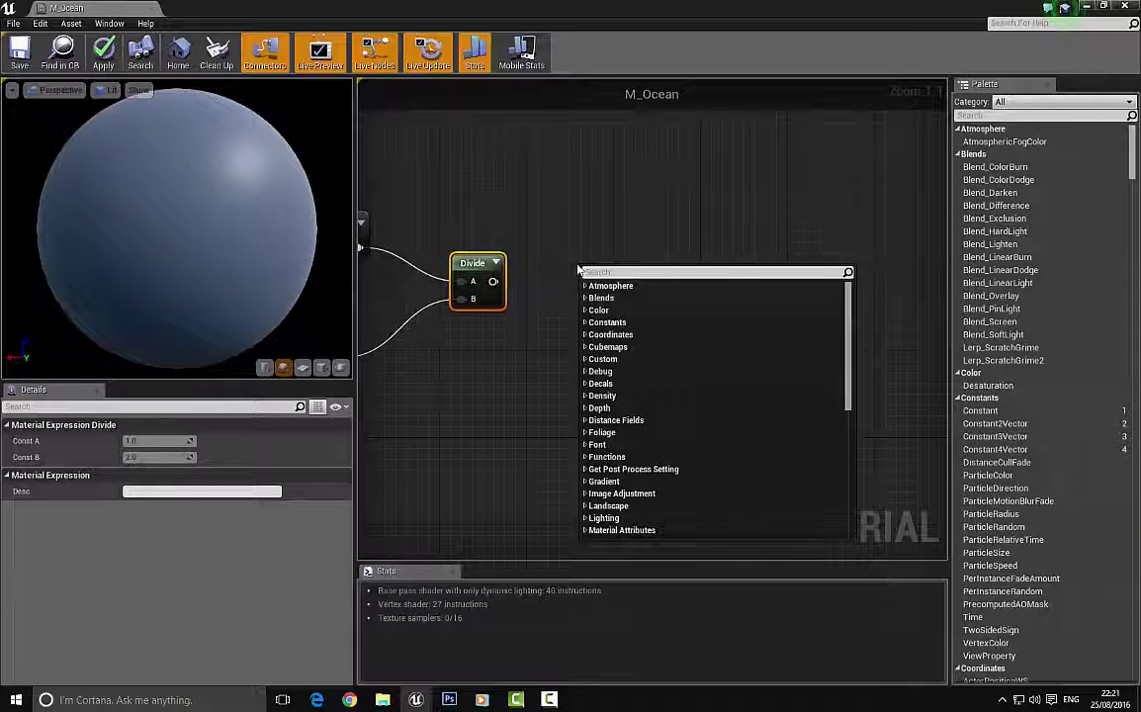
text(mask)
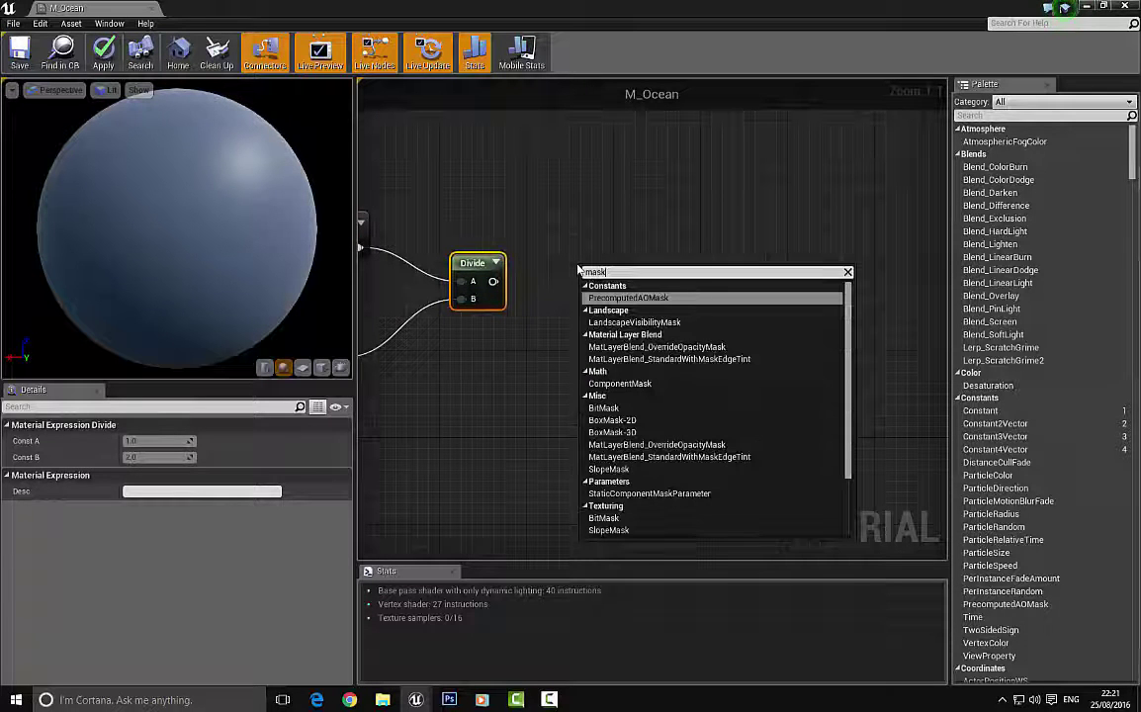
click(620, 383)
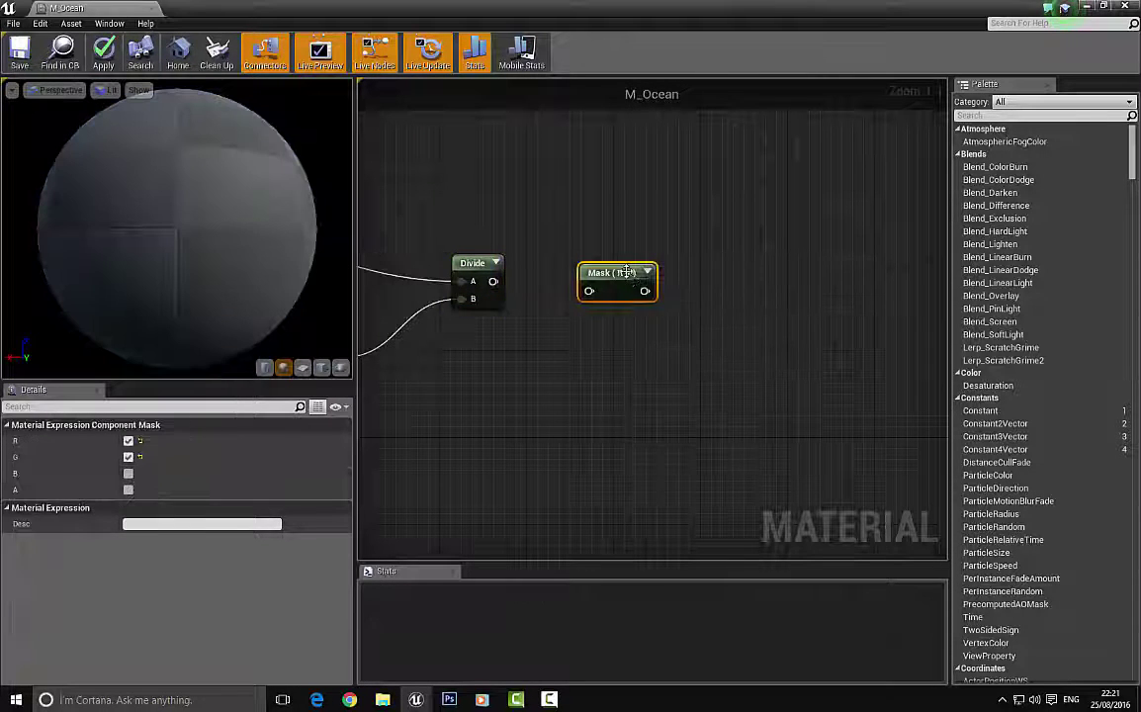
drag(626, 272, 495, 283)
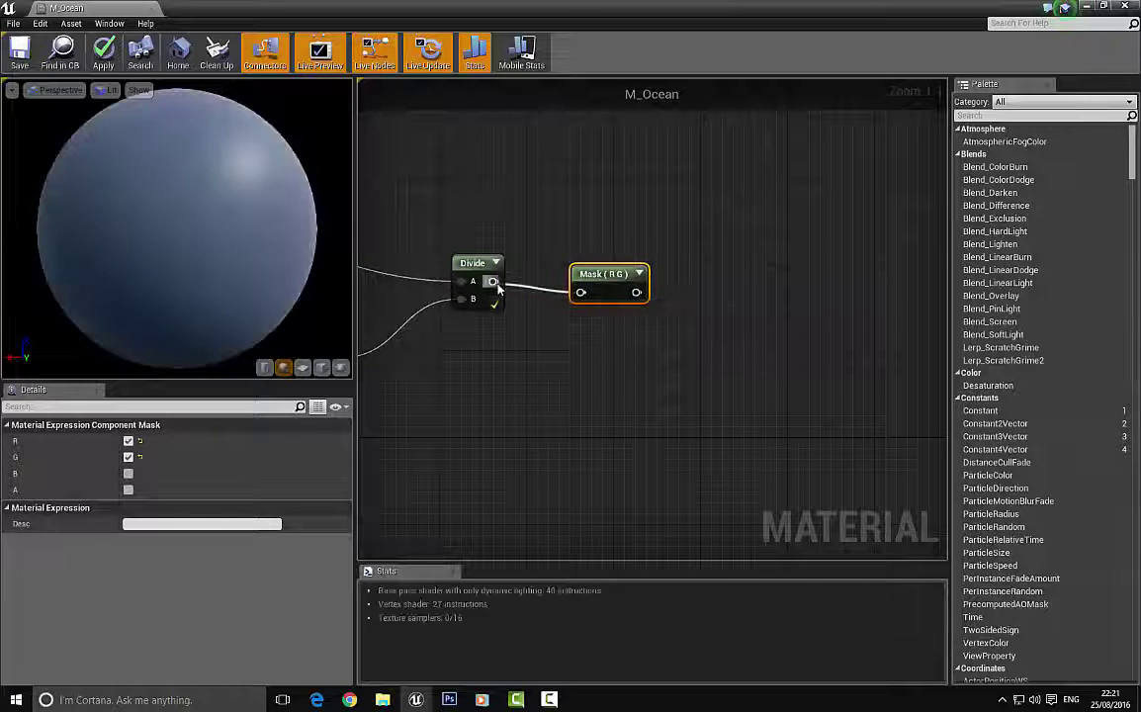
click(630, 219)
Add a MaterialFunctionCall node after the Mask (R G) node and assign Water_Waves_Direction_NM as its material function.
right_drag(735, 271, 649, 281)
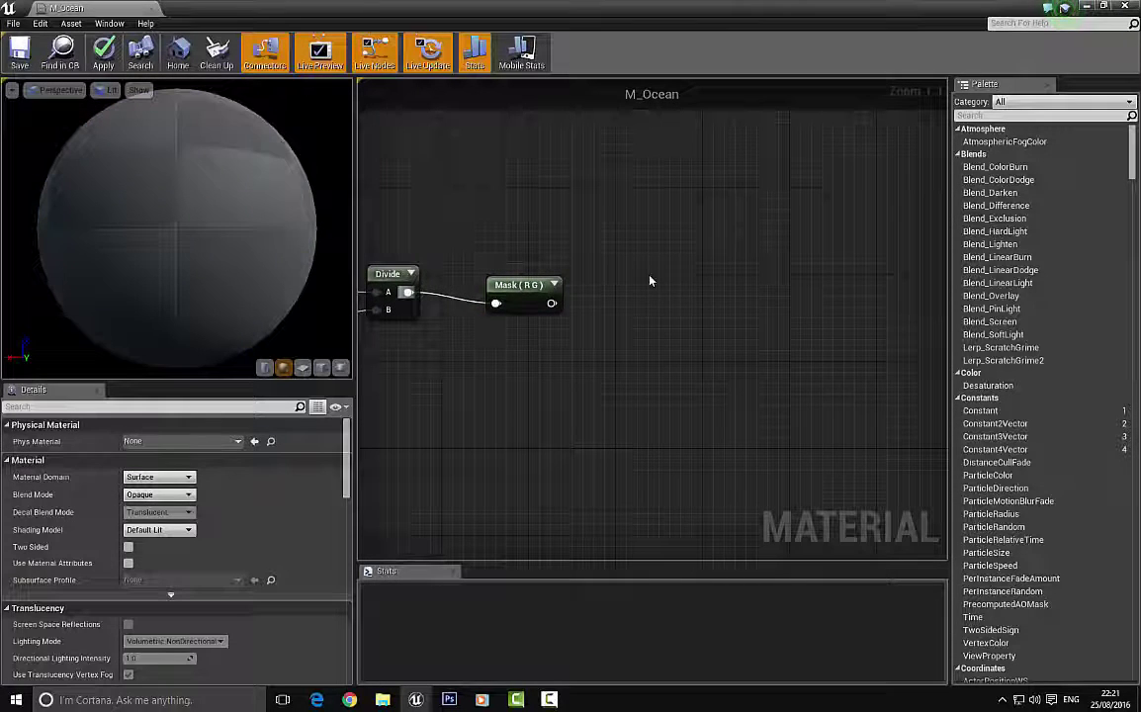
right_click(650, 281)
text(fun)
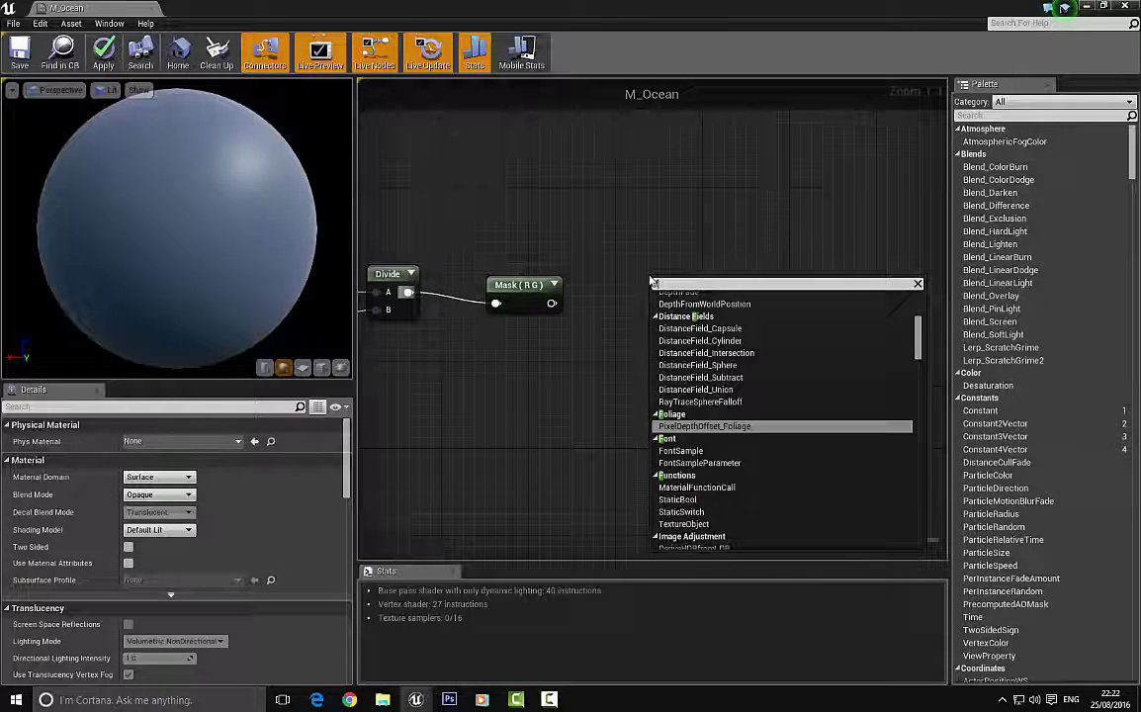
key(BackSpace)
key(BackSpace)
key(BackSpace)
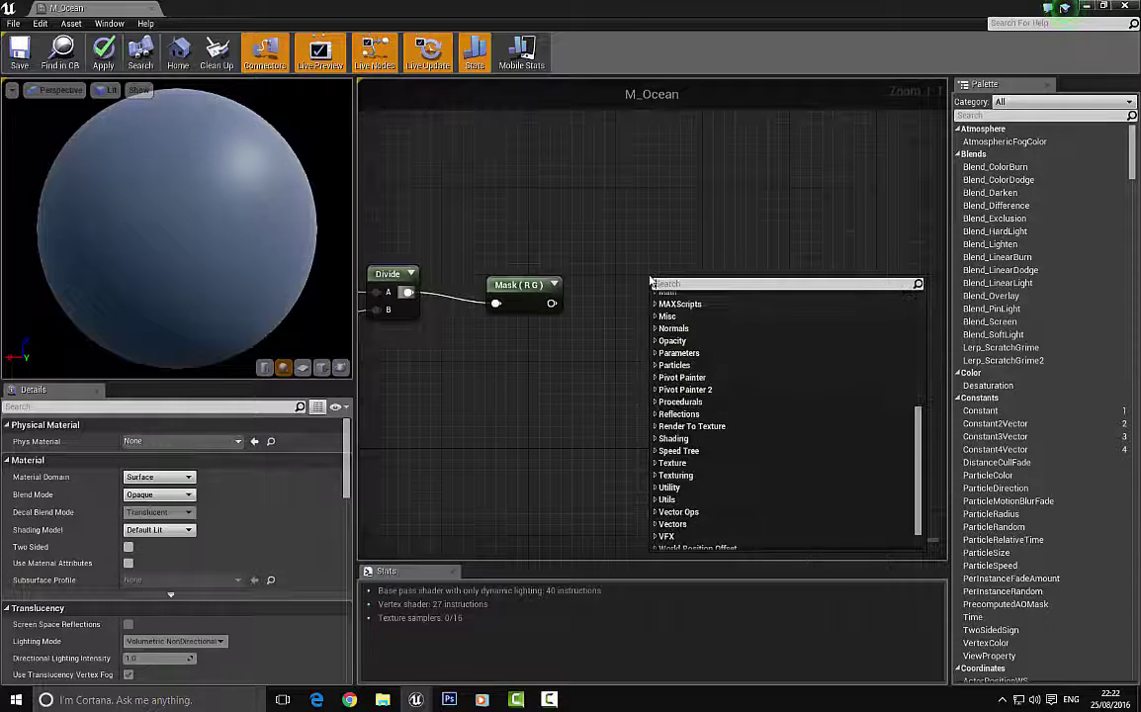
text(fun)
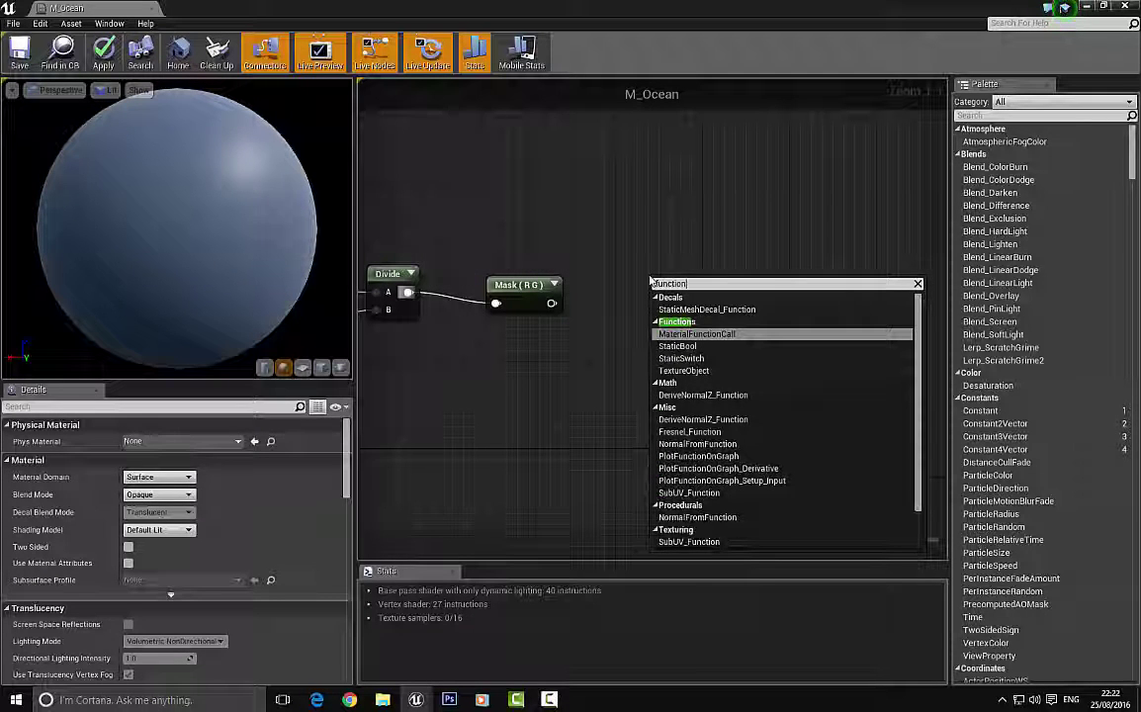
text(ction)
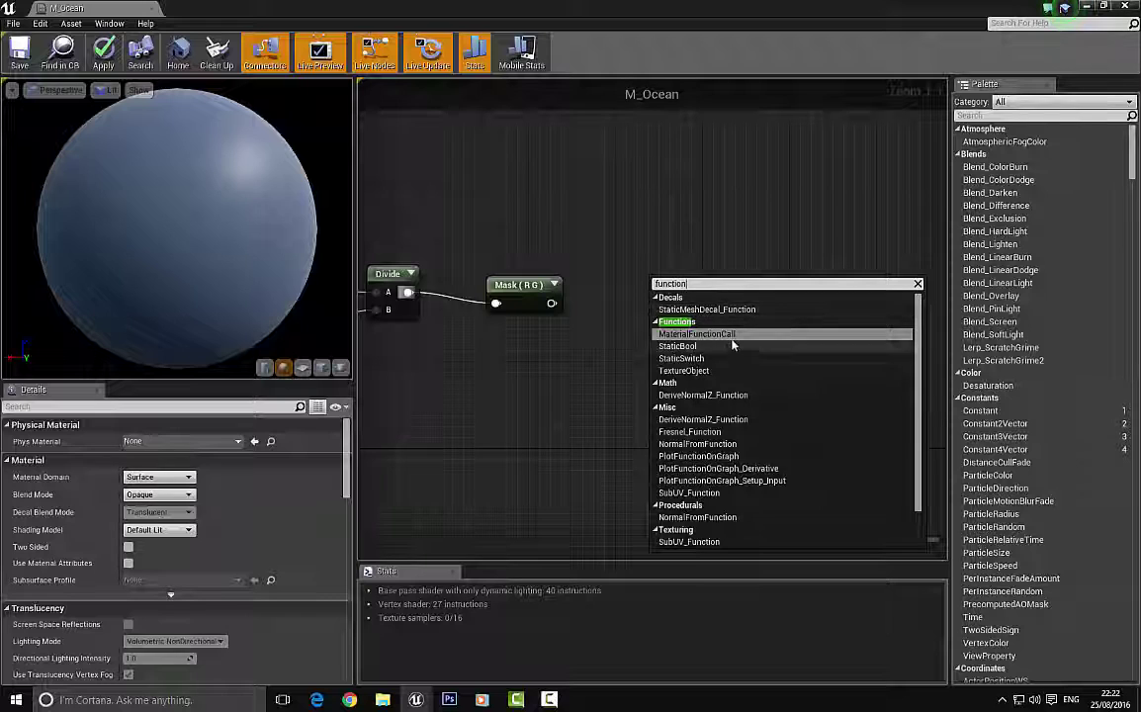
click(733, 334)
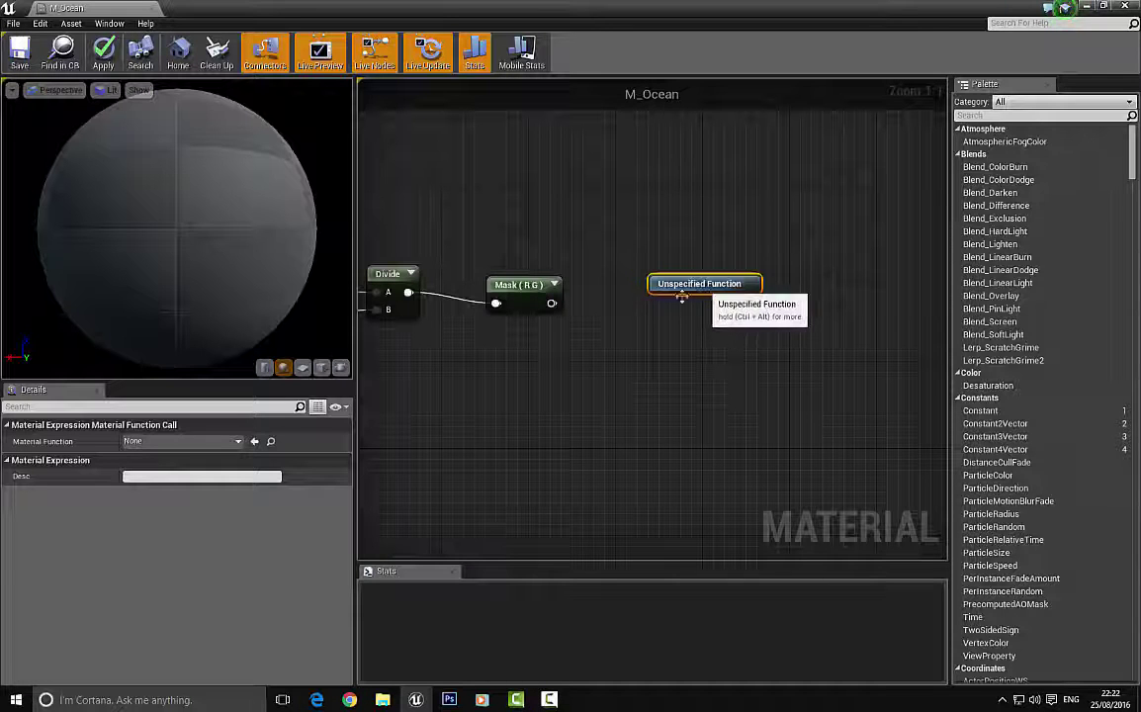
click(215, 446)
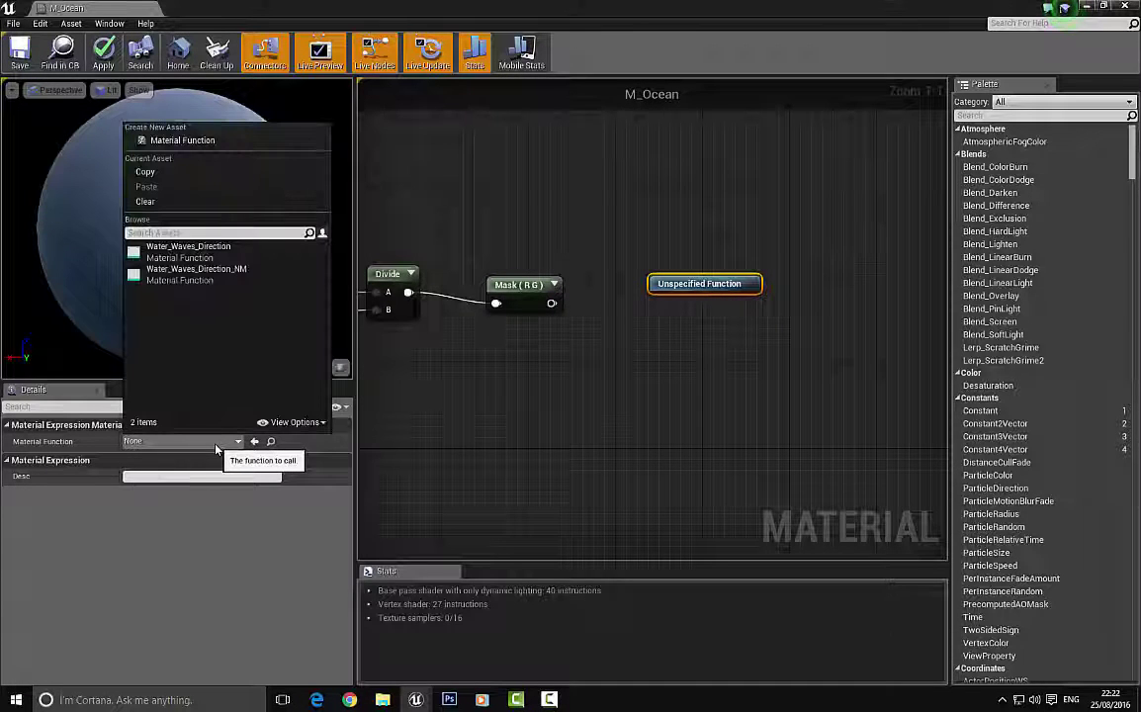
click(260, 272)
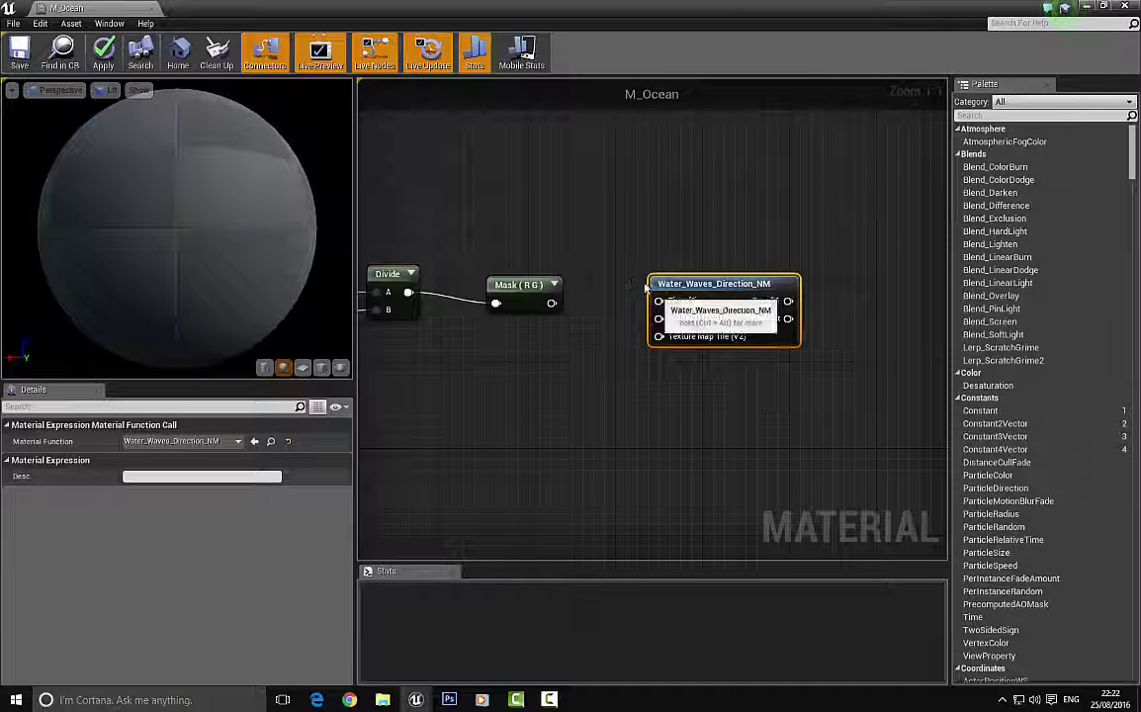
Add a Constant node above the Mask node and convert it to a scalar parameter.
right_drag(521, 258, 564, 209)
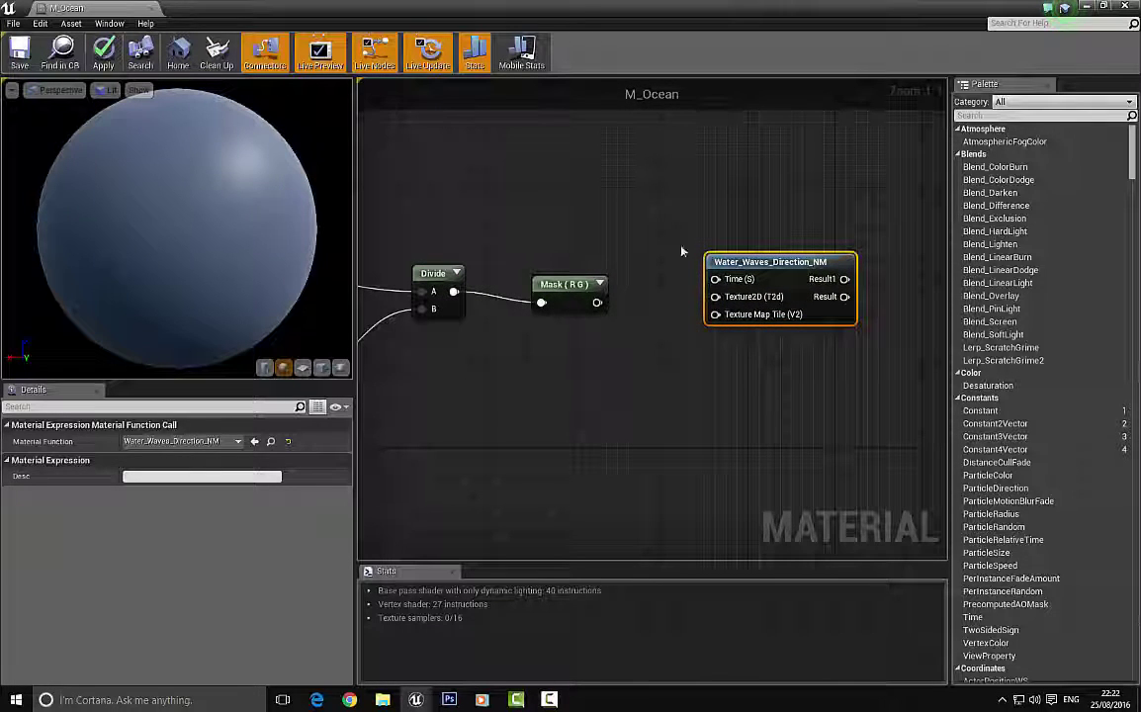
right_drag(683, 319, 603, 291)
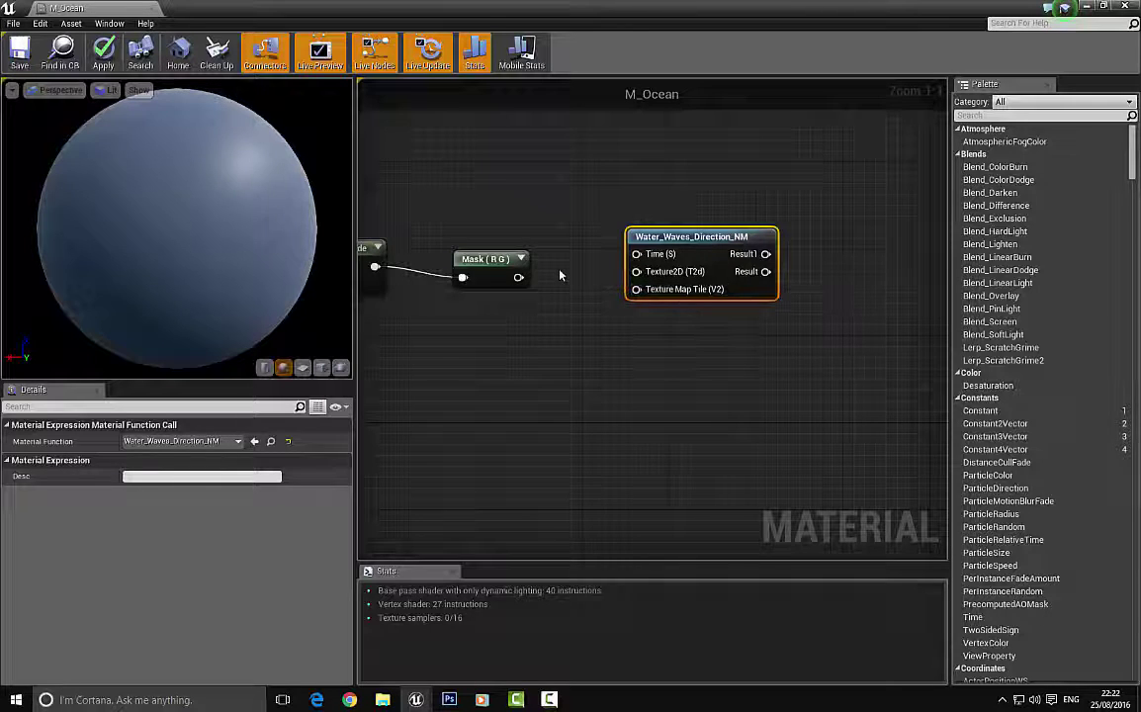
right_drag(530, 155, 531, 202)
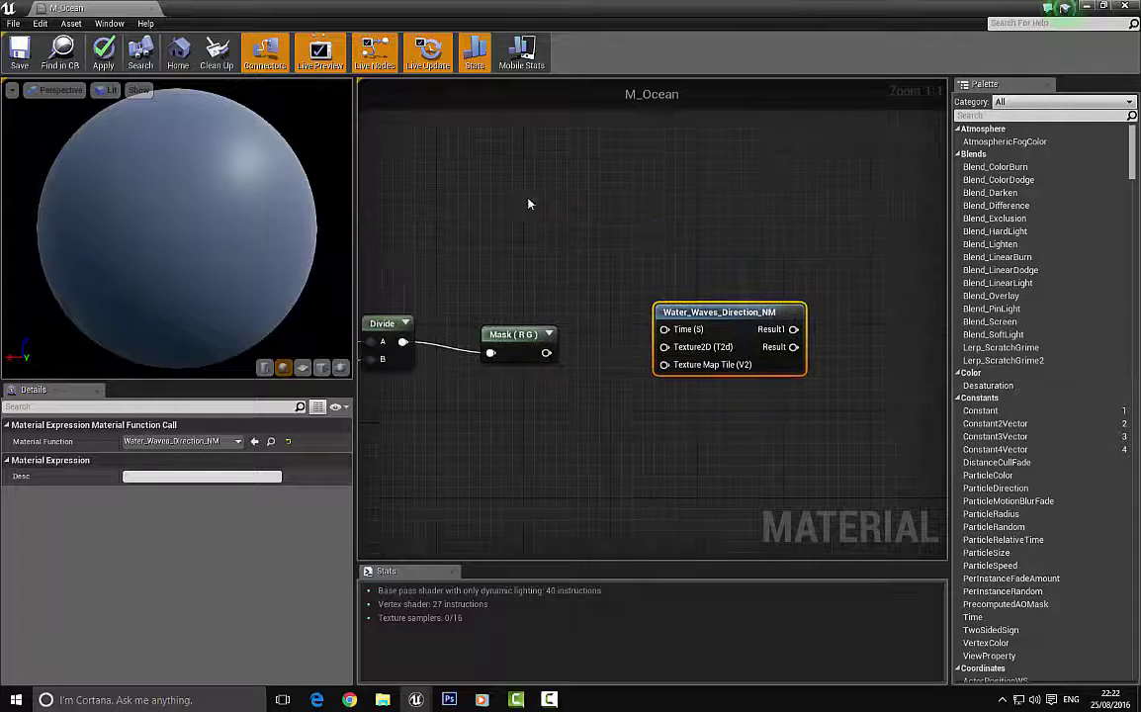
click(514, 188)
click(509, 198)
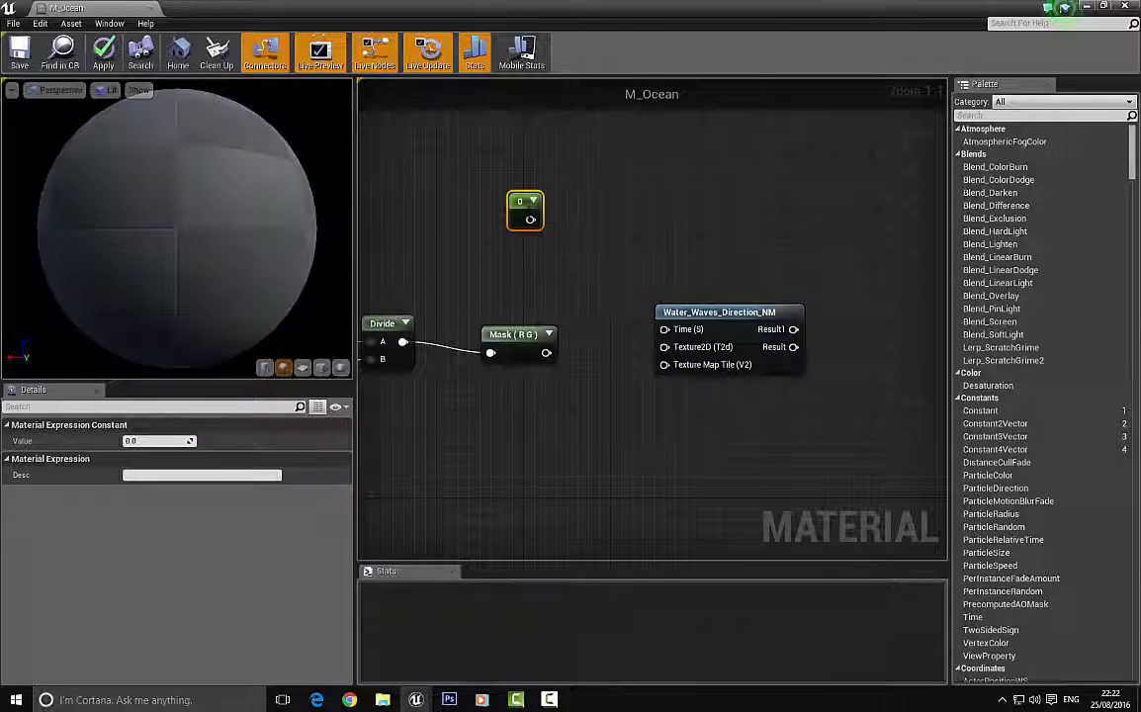
right_click(524, 203)
click(560, 208)
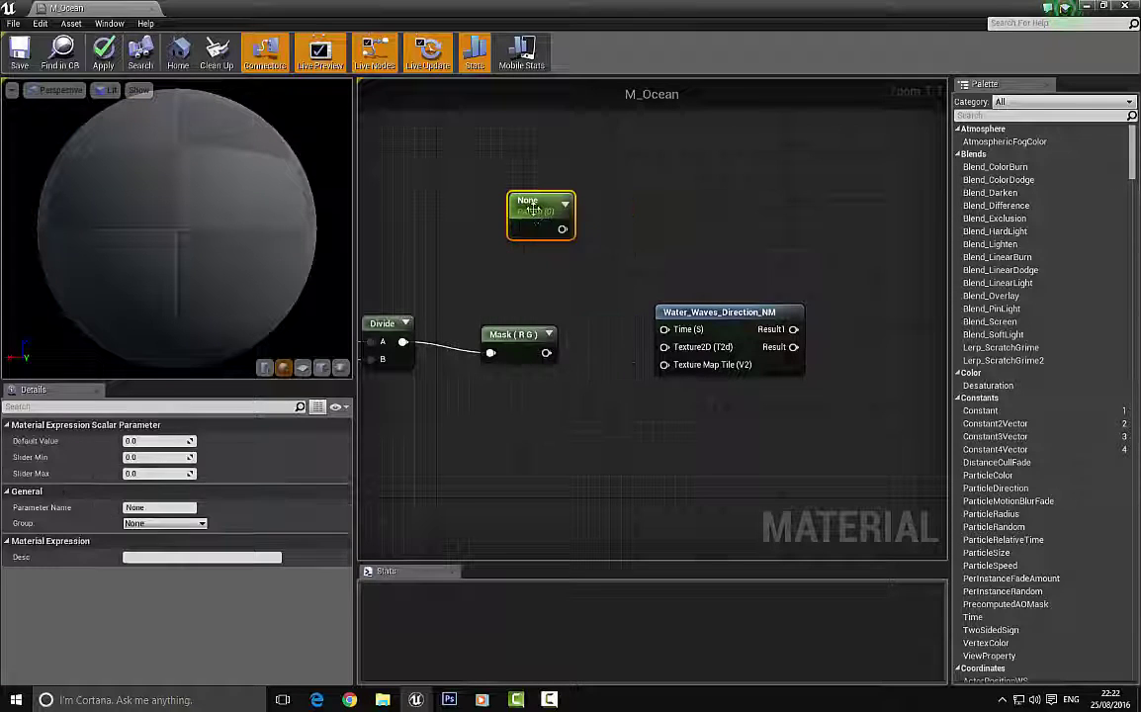
Name the new scalar parameter Big Wave 1 and set its default value to 0.1.
click(183, 507)
text(Big Wave)
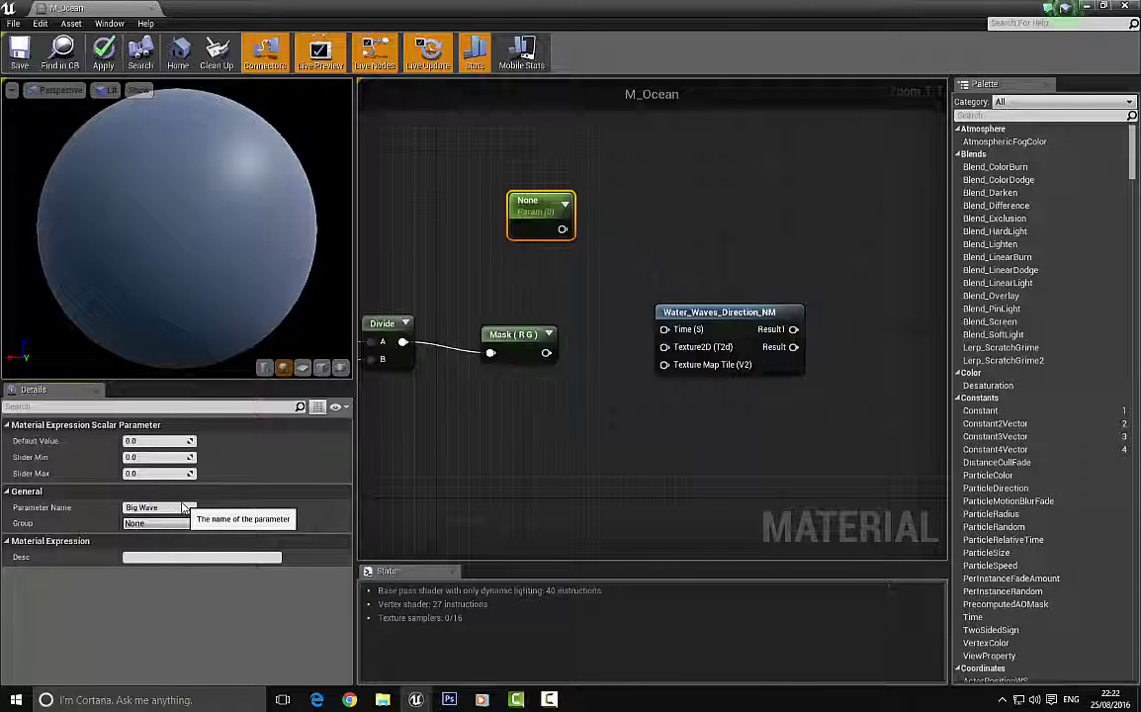
key(Return)
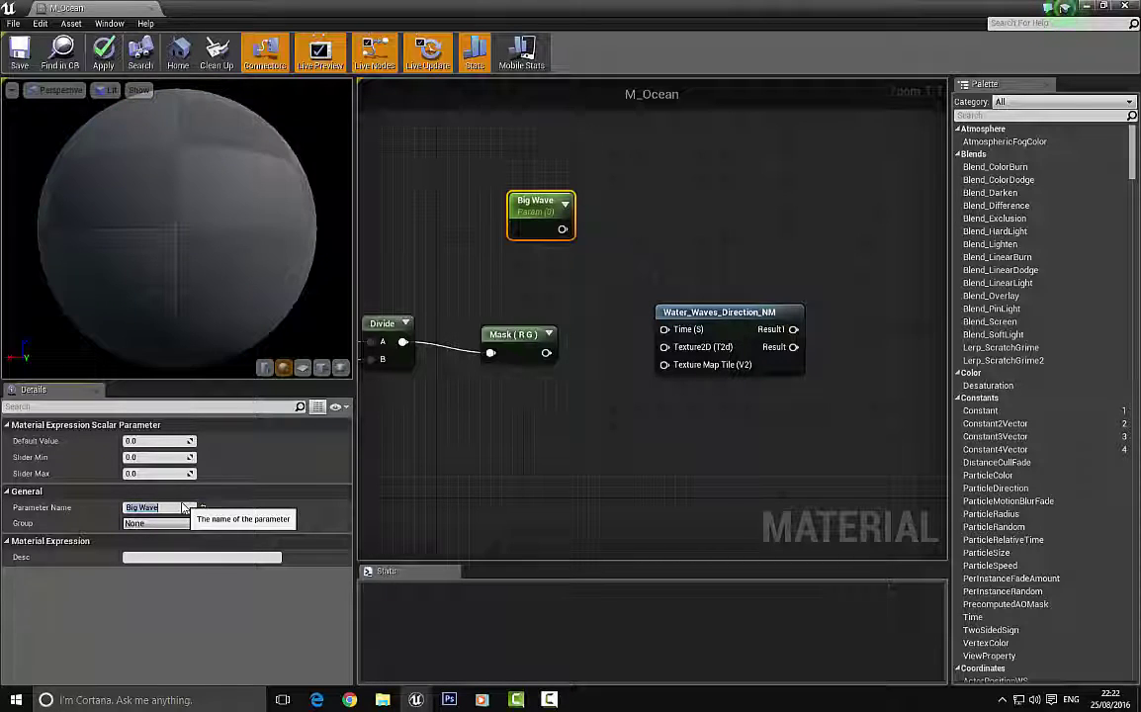
drag(543, 221, 537, 224)
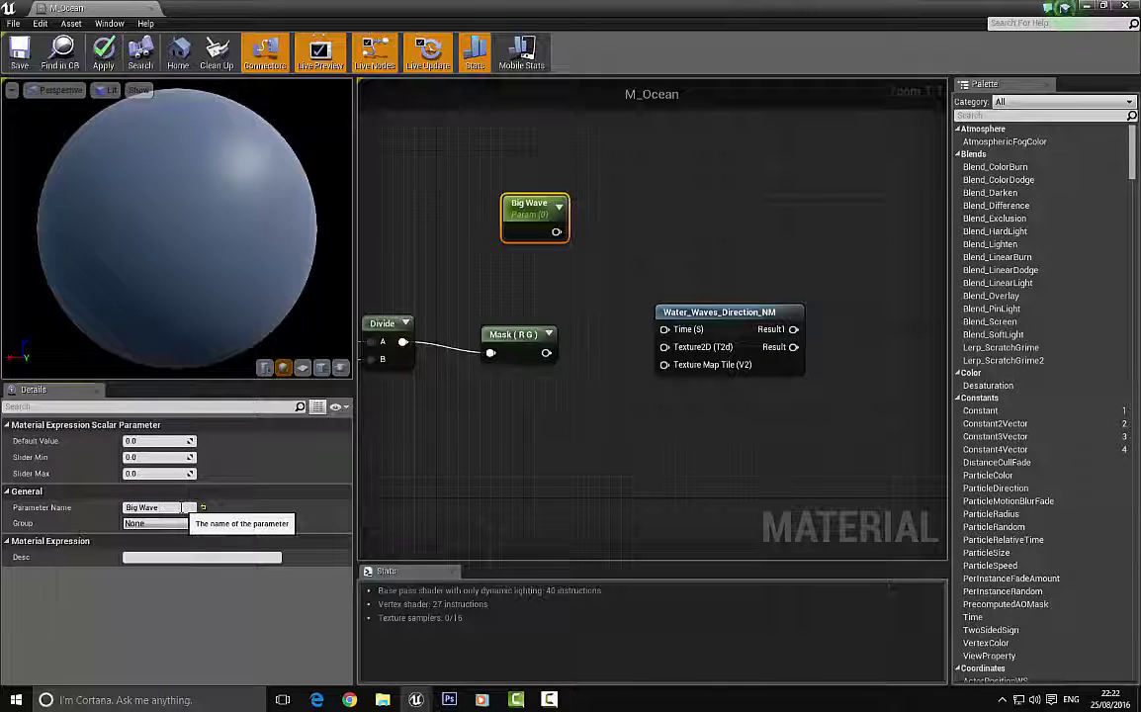
key(Return)
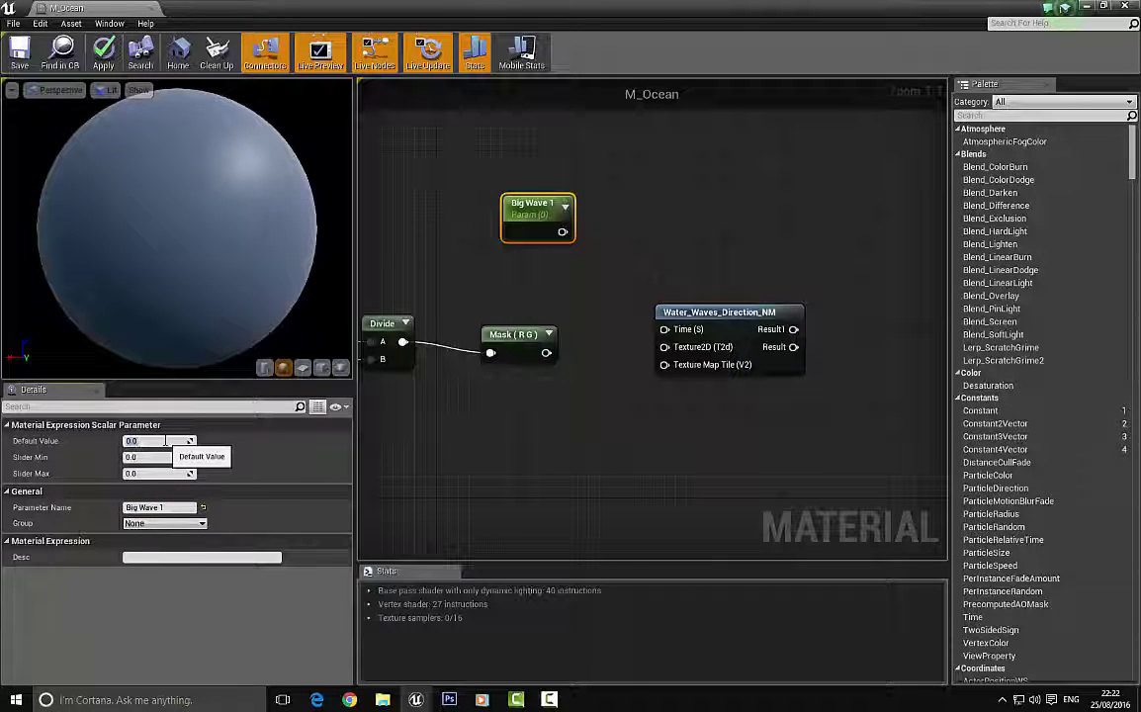
key(Return)
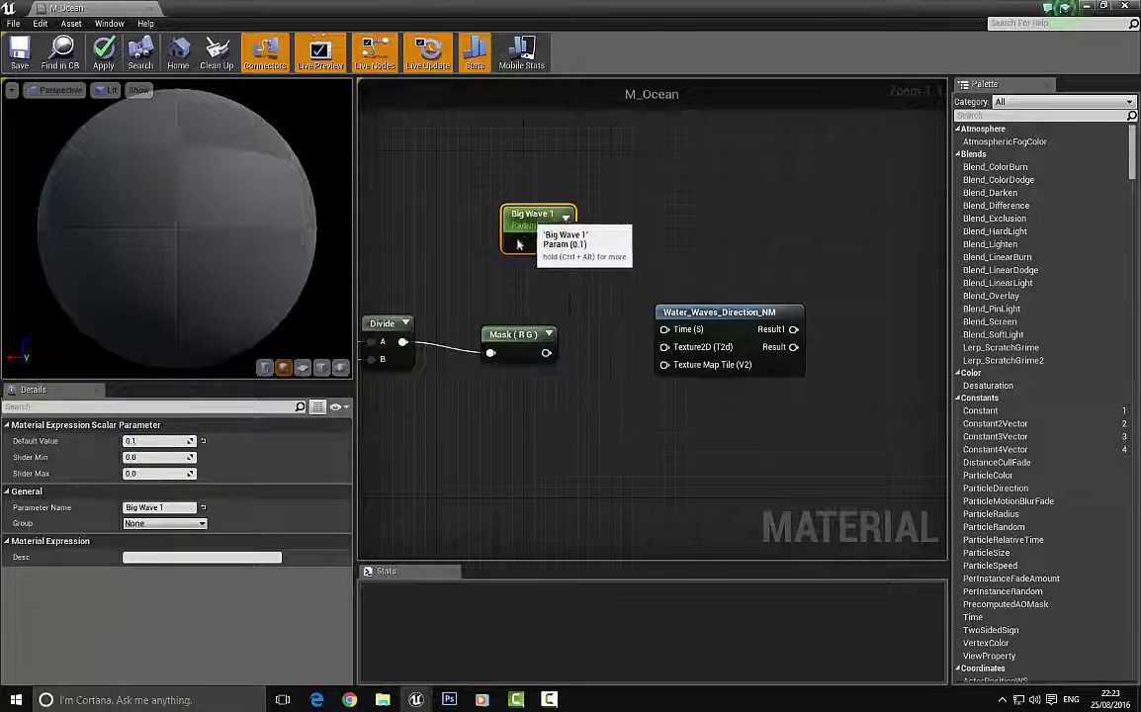
Connect Big Wave 1 to Time (S) and the Mask output to Texture Map Tile (V2) on Water_Waves_Direction_NM.
drag(537, 194, 514, 238)
drag(606, 300, 665, 330)
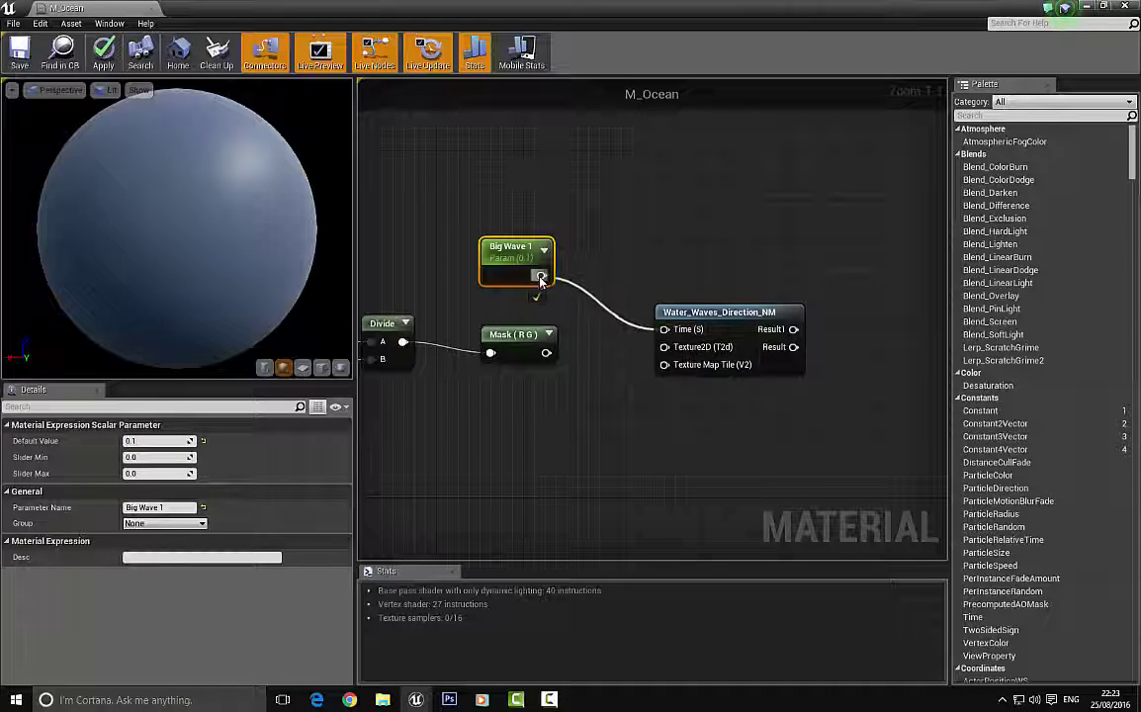
drag(546, 352, 664, 365)
click(638, 396)
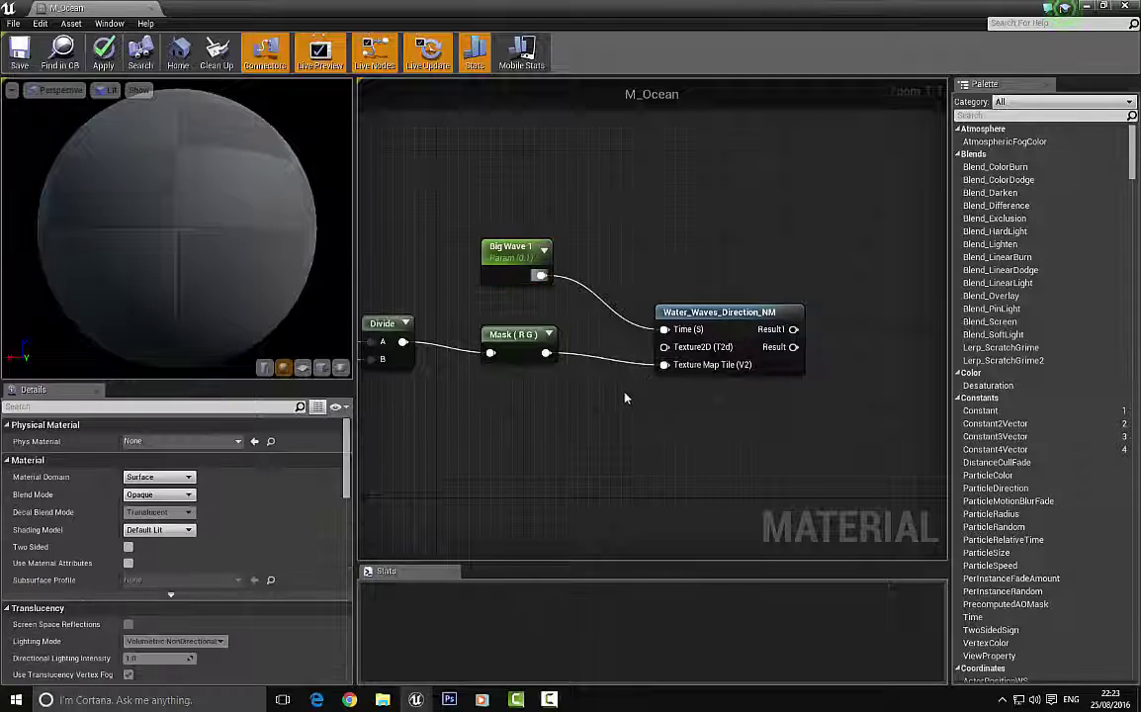
Move the Big Wave 1 parameter closer to the Mask node so it sits aligned directly above it.
right_drag(638, 396, 649, 307)
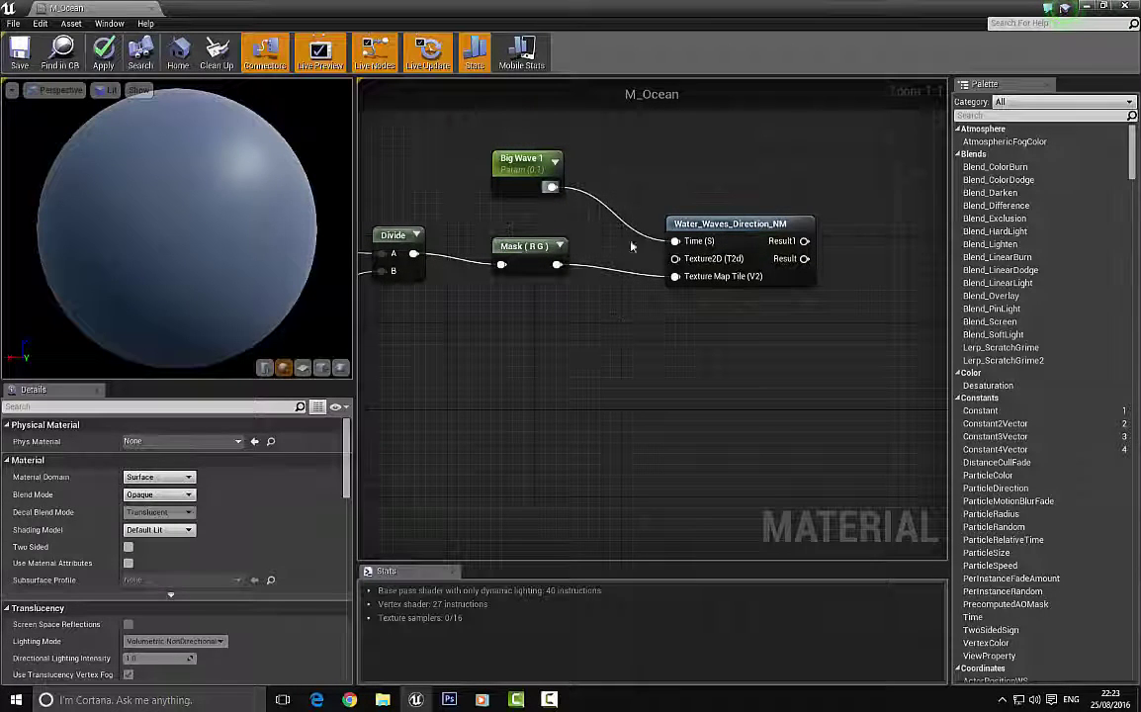
right_drag(514, 188, 516, 276)
click(512, 276)
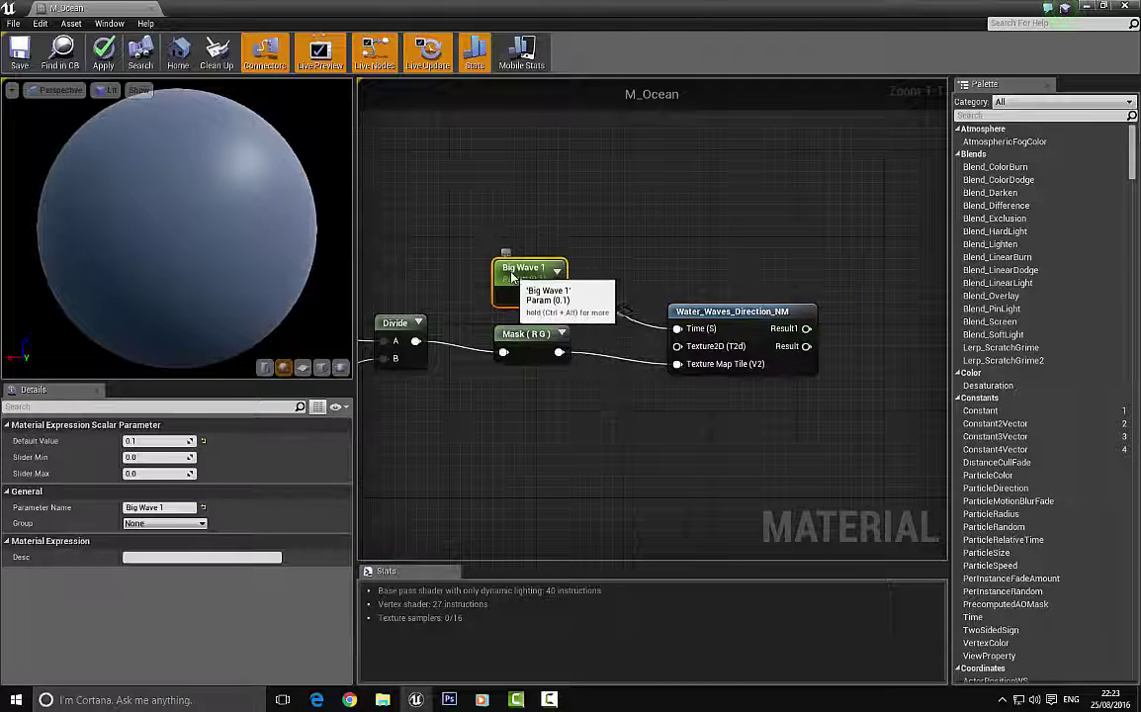
drag(537, 348, 537, 369)
right_drag(537, 369, 627, 321)
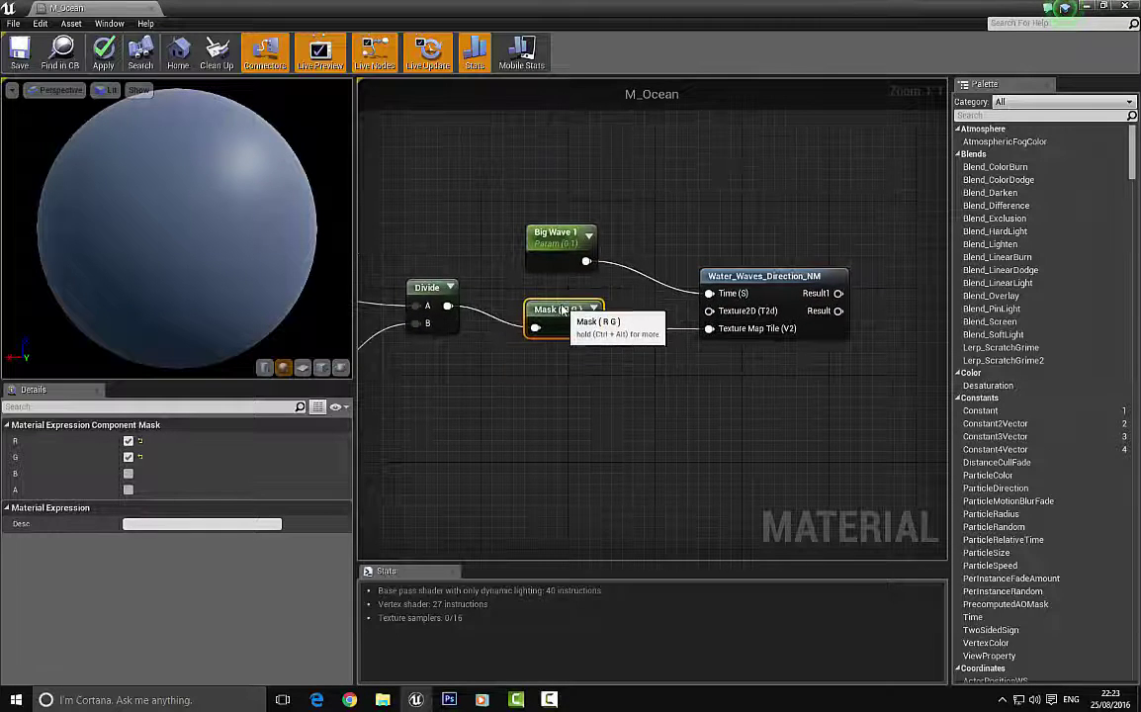
drag(599, 322, 598, 297)
click(603, 370)
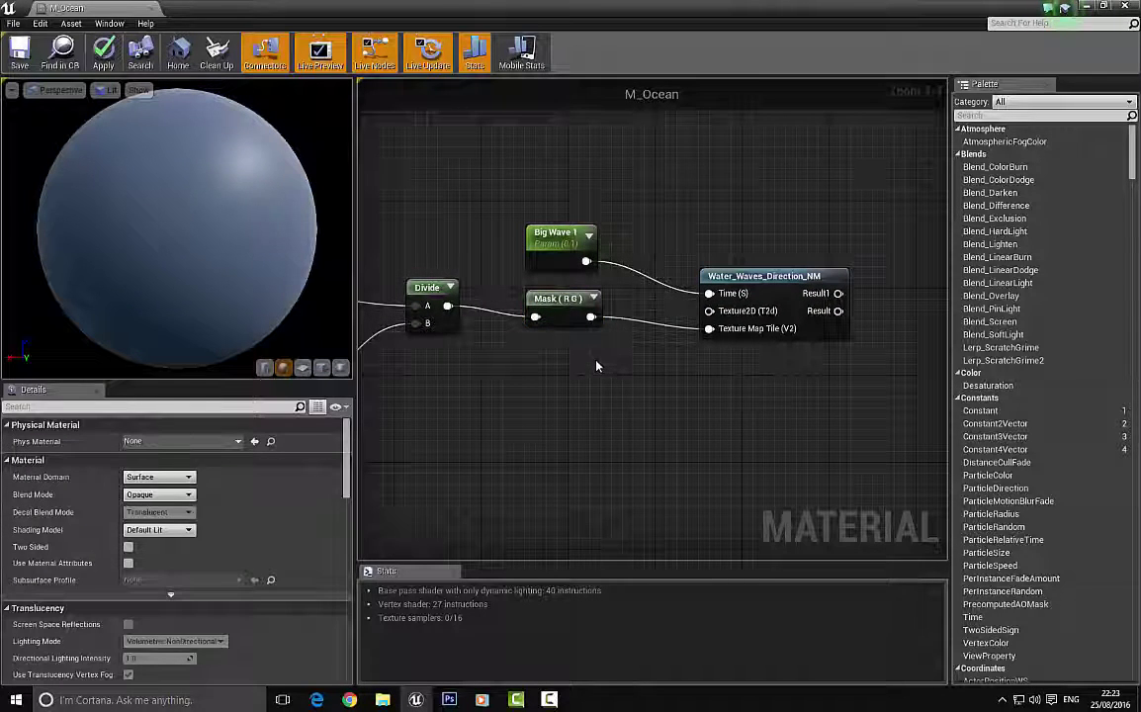
Bring the Water_L_NM texture from the Ocien content folder into the M_Ocean graph as a Texture Sample.
double_click(432, 6)
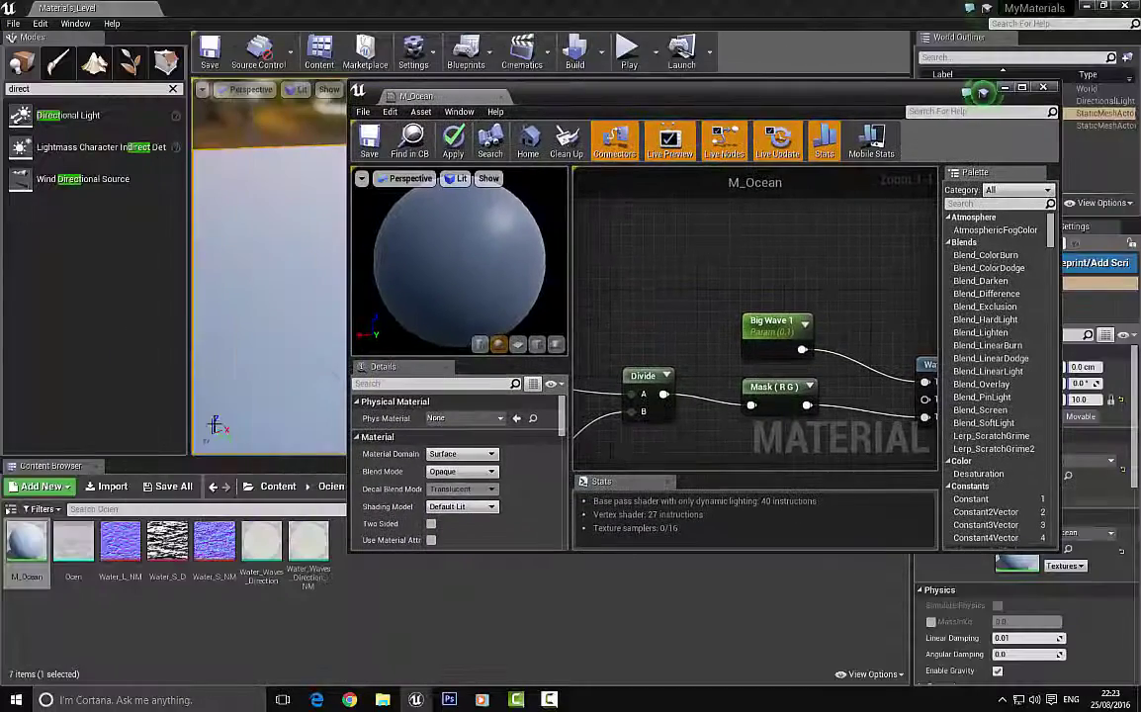
click(112, 547)
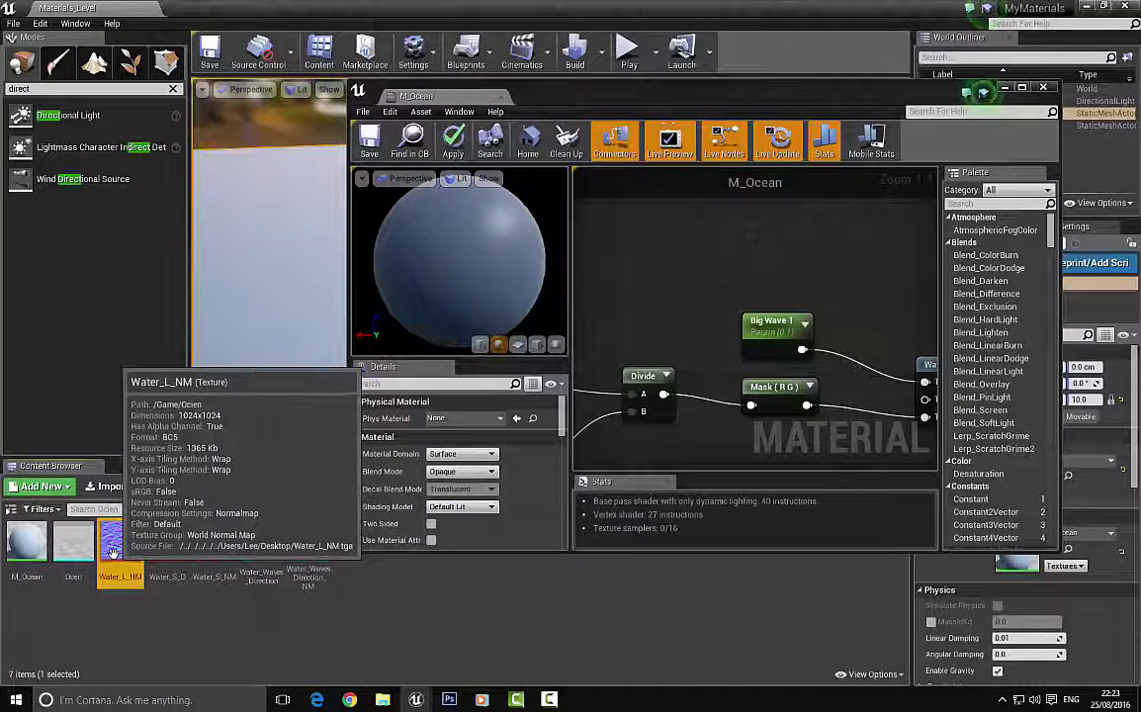
drag(113, 551, 669, 287)
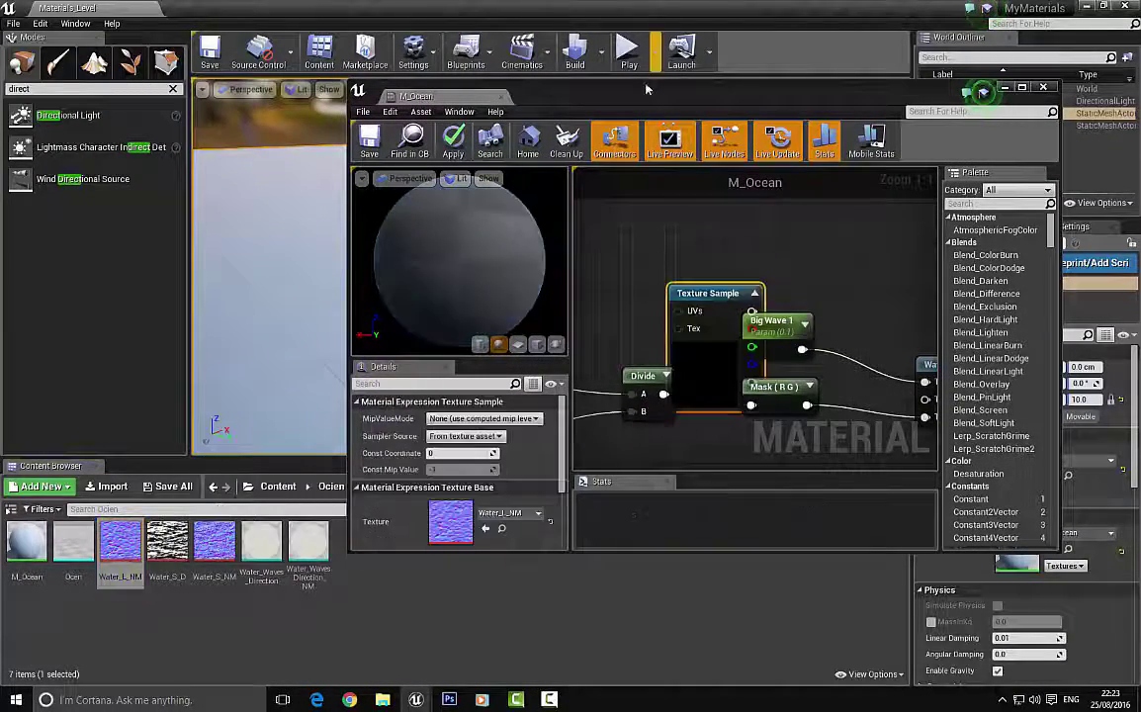
double_click(643, 96)
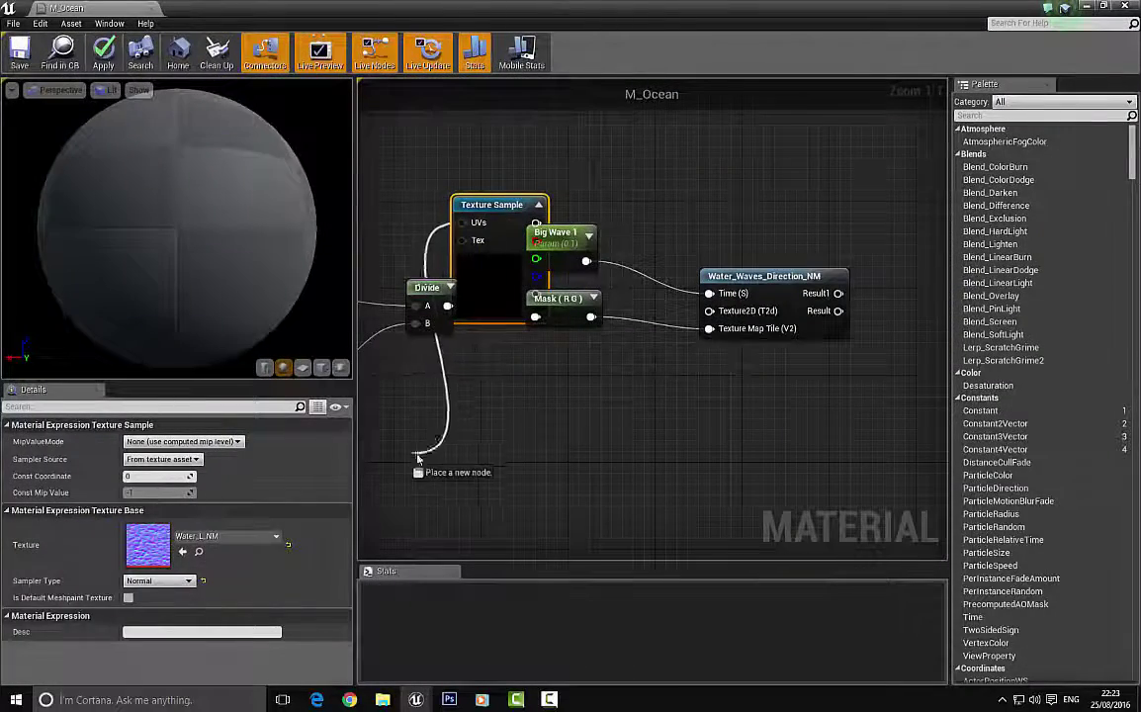
Try to connect the Texture Sample below the Mask node to the Texture2D (T2d) input, and delete the sample.
drag(458, 224, 429, 379)
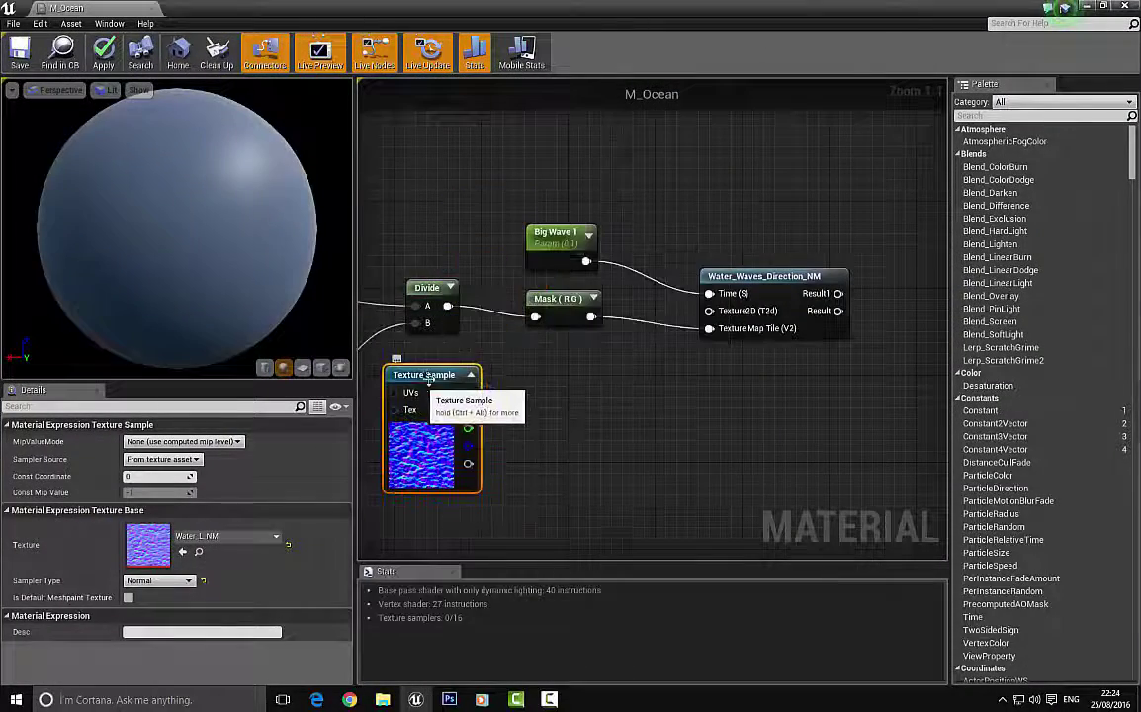
right_drag(494, 342, 472, 247)
drag(456, 313, 591, 310)
drag(745, 231, 634, 314)
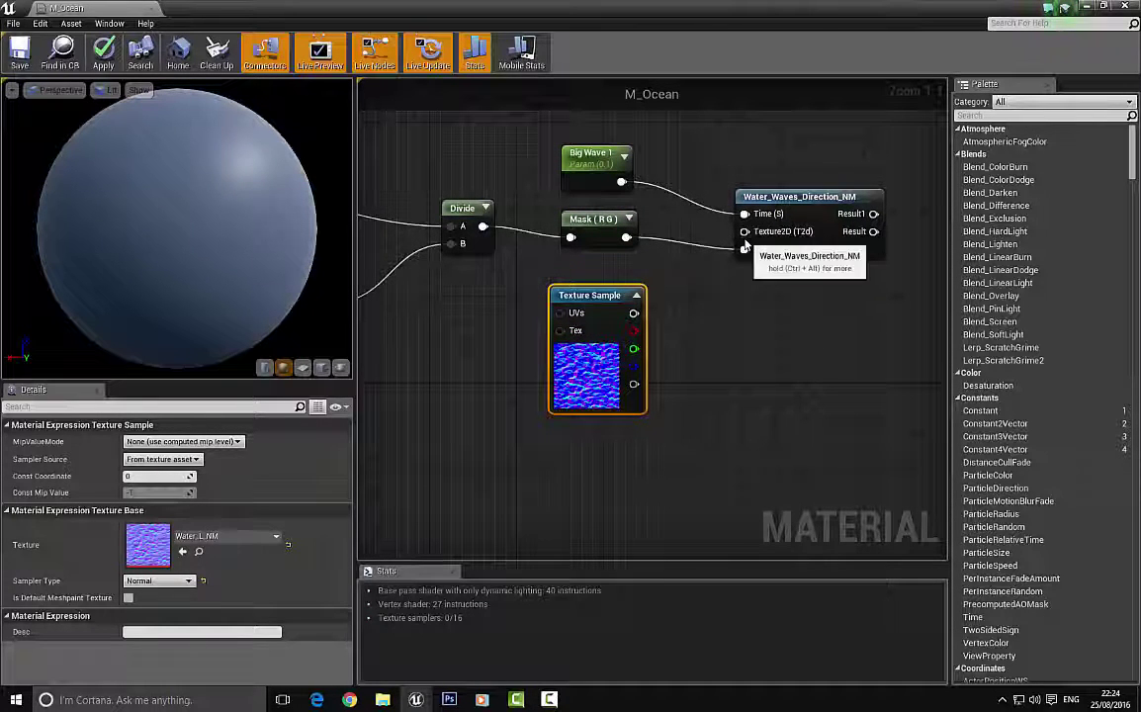
drag(743, 237, 597, 351)
click(668, 322)
key(Delete)
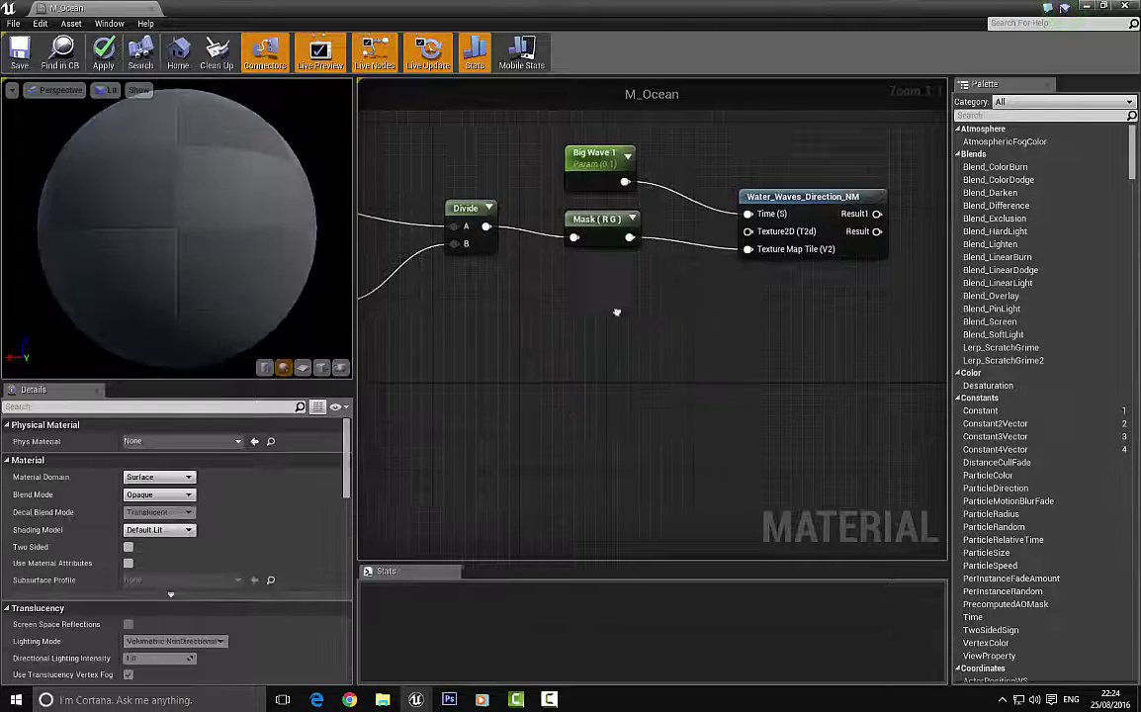
Add a Texture Object node holding Water_L_NM below the Mask node and connect it to Texture2D (T2d) on Water_Waves_Direction_NM.
right_click(617, 317)
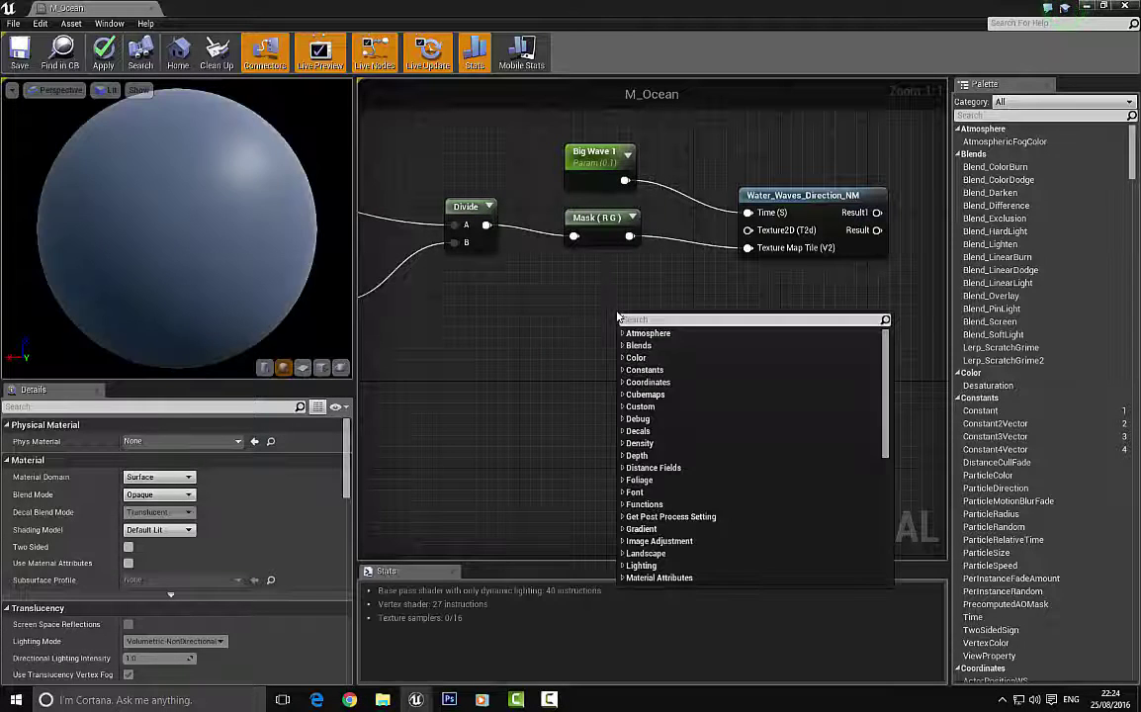
text(texture)
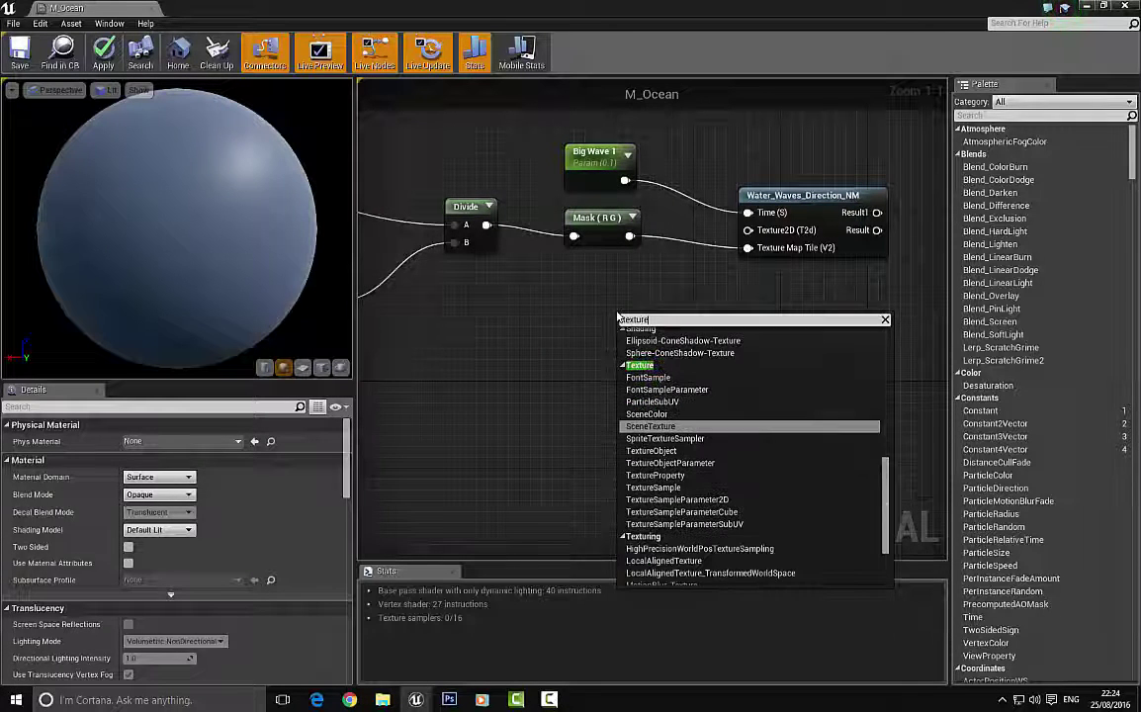
text(o)
key(Return)
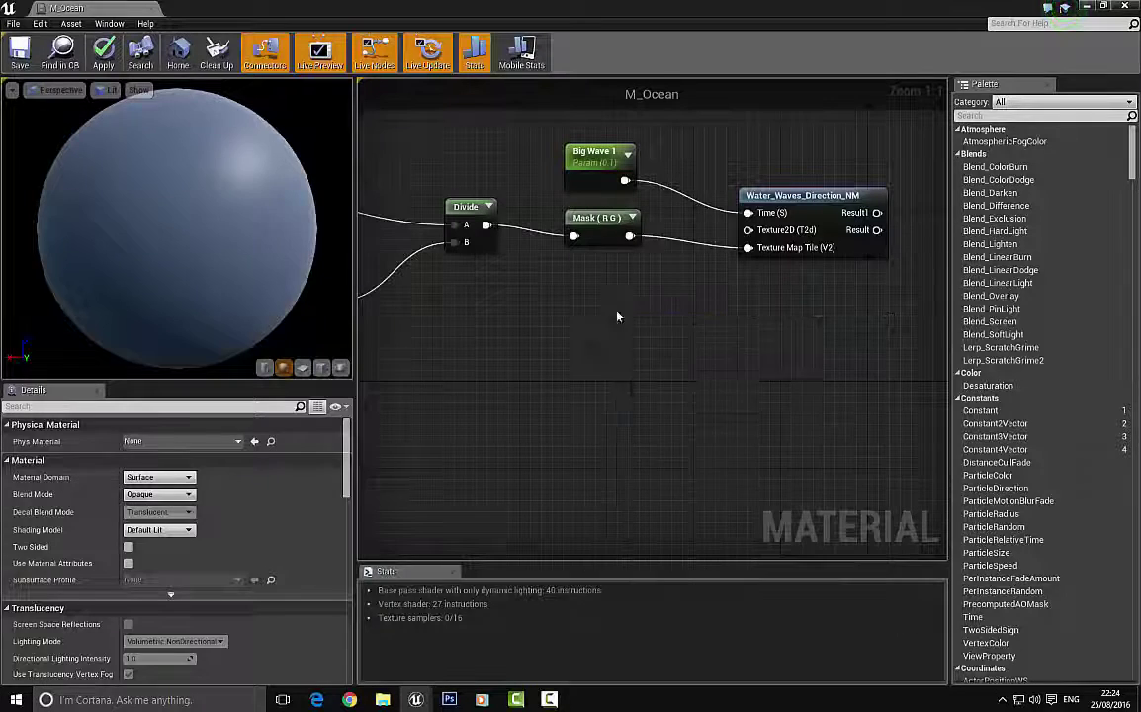
drag(651, 322, 749, 230)
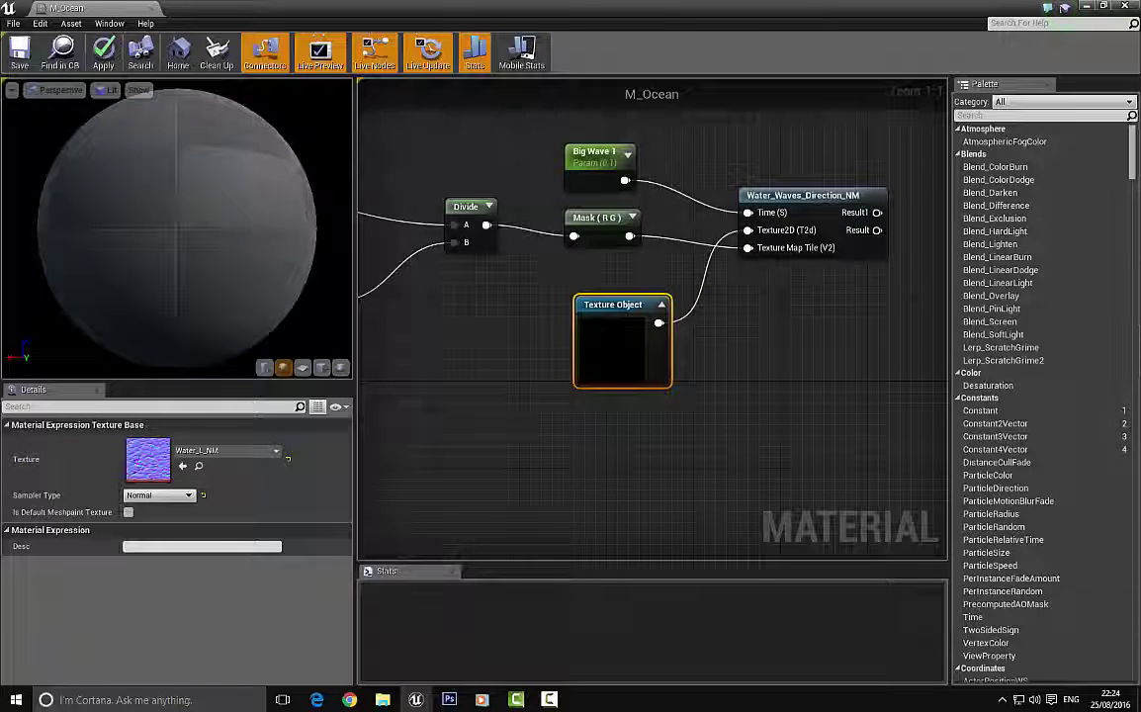
Duplicate the whole Big Wave node group with its Water_Waves_Direction_NM function and place the copy aligned directly below the original.
scroll(731, 257, down, 5)
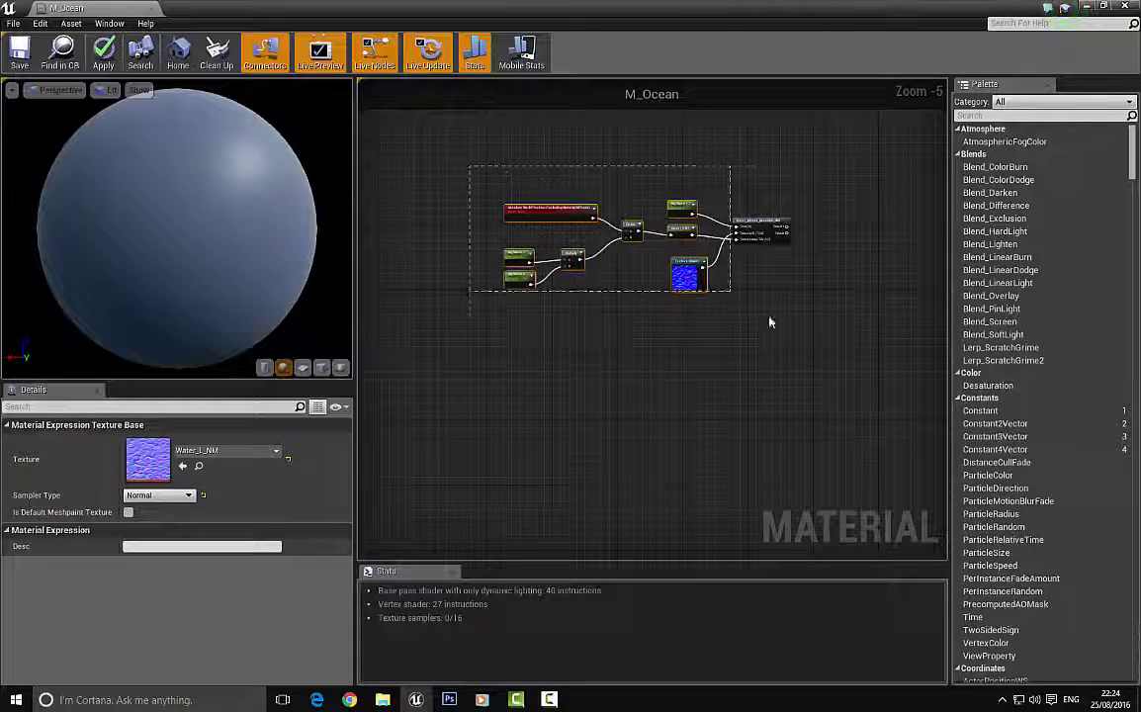
drag(771, 322, 791, 328)
drag(764, 227, 715, 231)
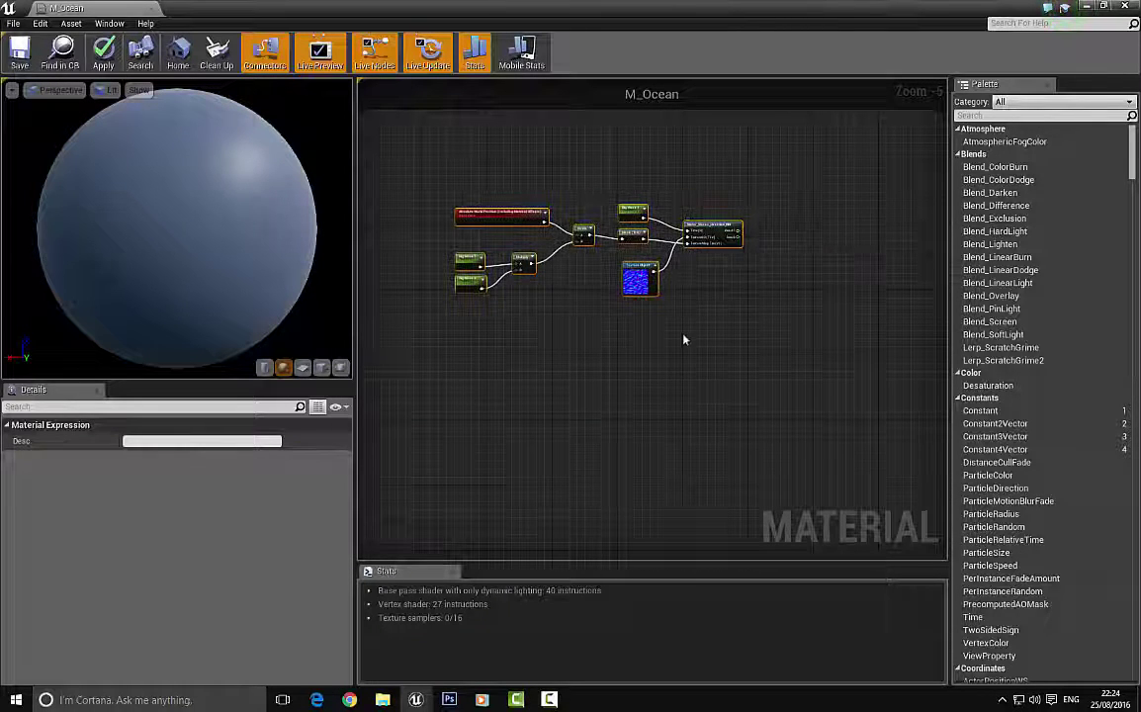
key(ctrl+d)
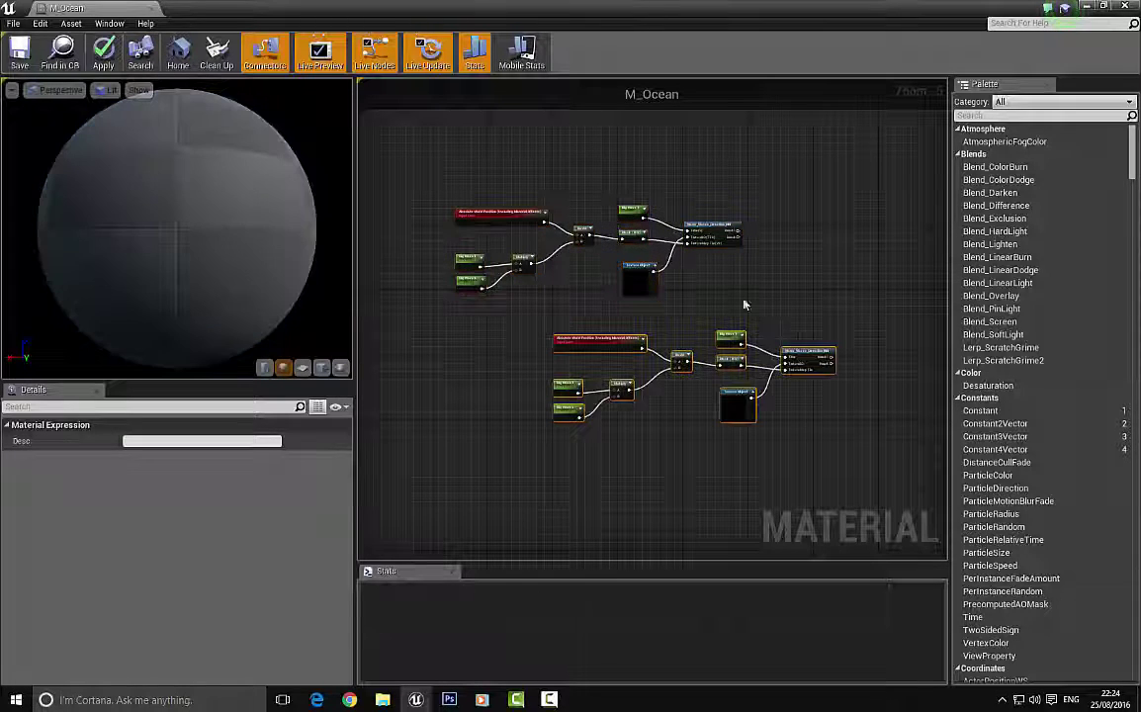
drag(819, 360, 718, 348)
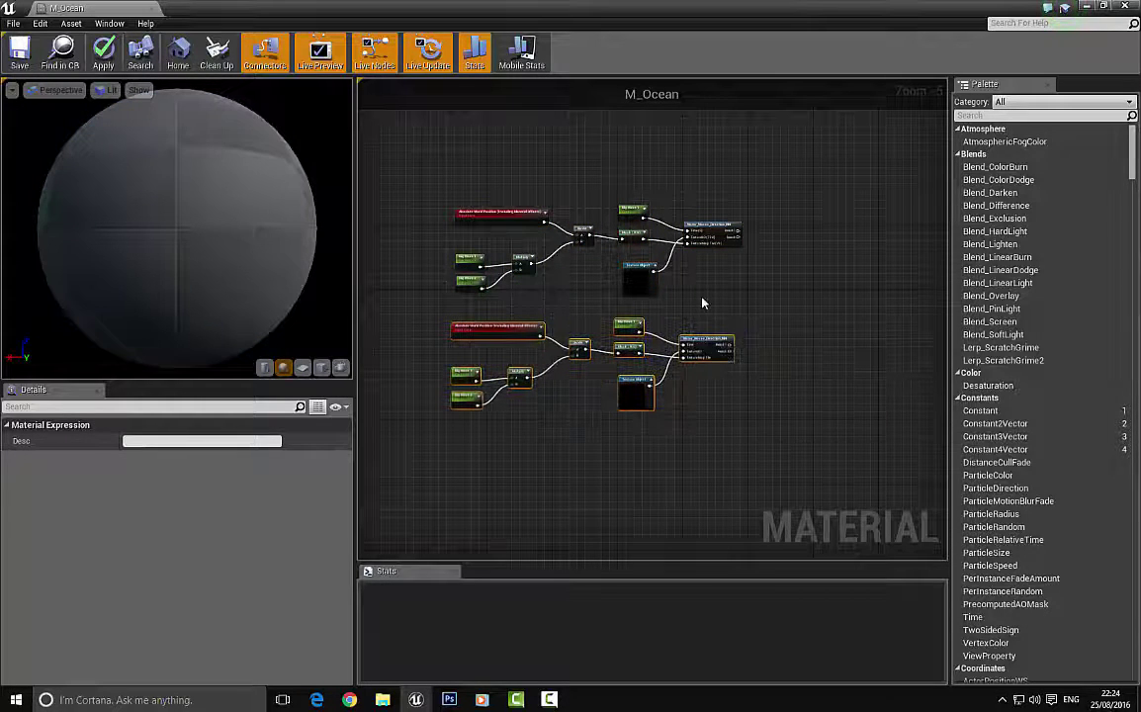
click(677, 316)
Set the texture of the duplicated group's Texture Object to Water_S_NM.
scroll(677, 317, up, 5)
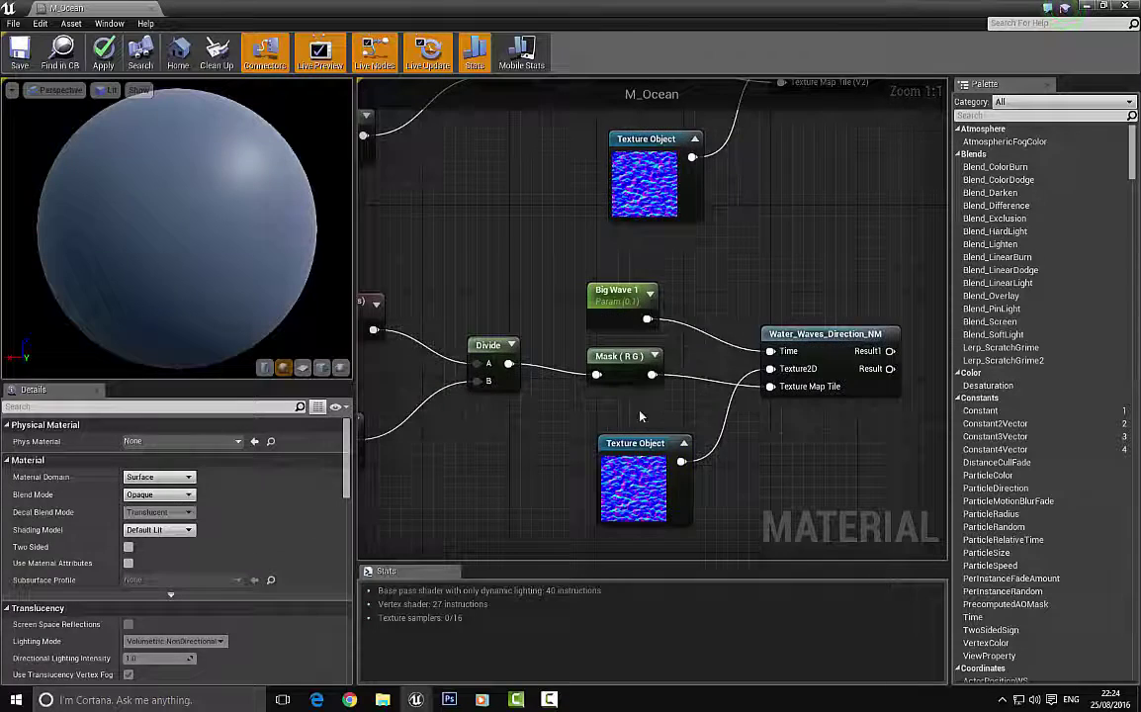
right_drag(575, 368, 579, 273)
click(638, 391)
click(208, 451)
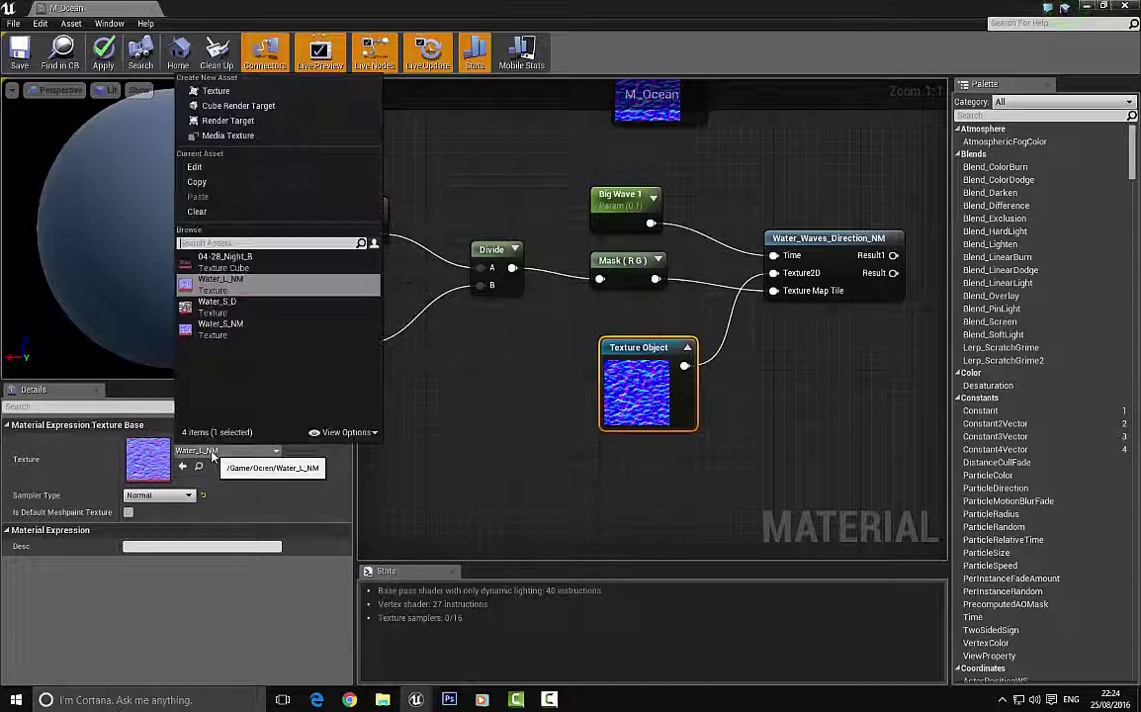
click(246, 334)
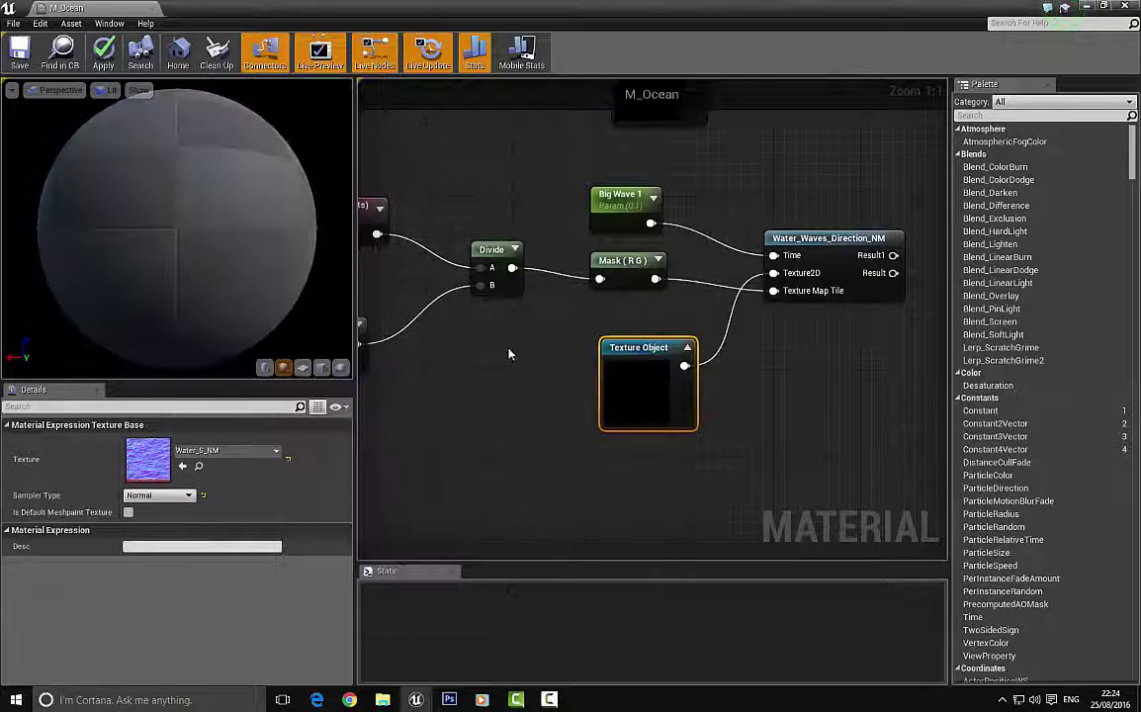
click(488, 313)
Rename the two Big Wave parameters feeding the duplicated Multiply node to Small Wave 1 and Small Wave 2.
right_drag(488, 313, 659, 287)
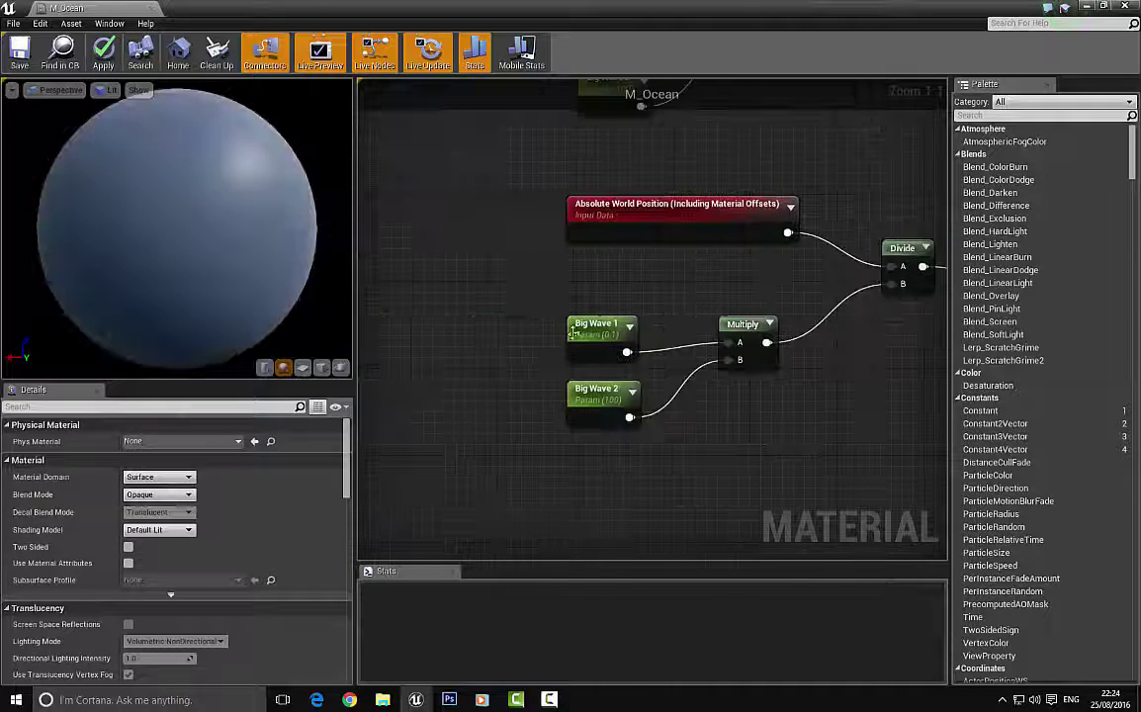
click(599, 331)
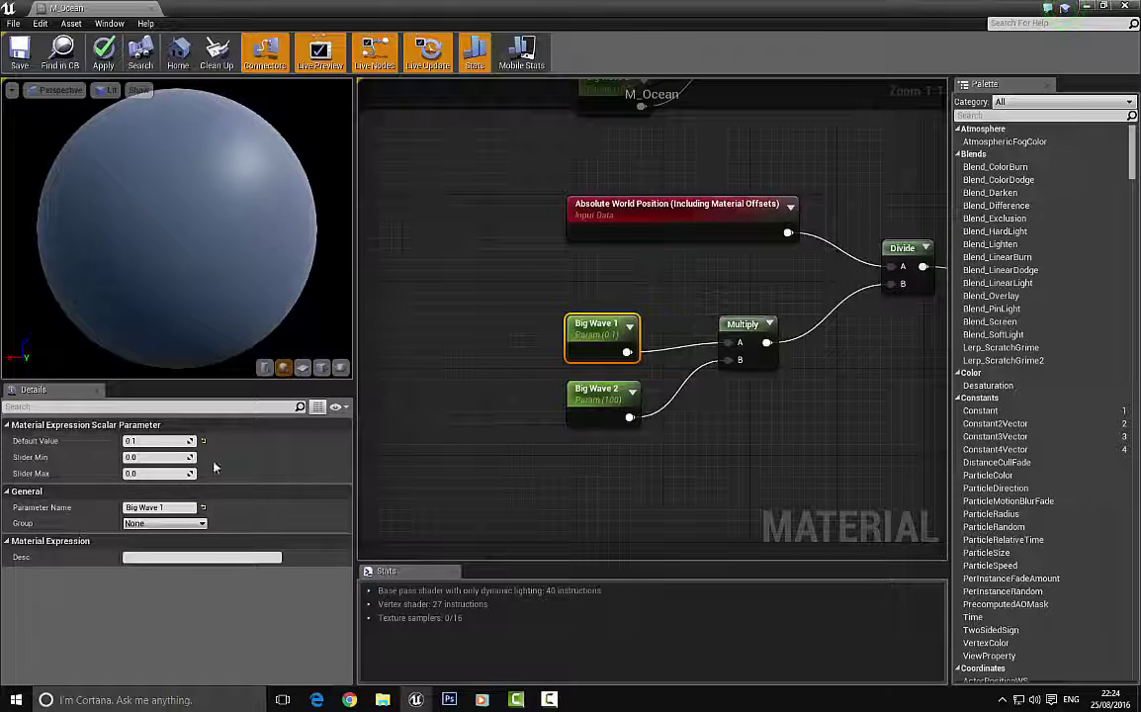
double_click(134, 508)
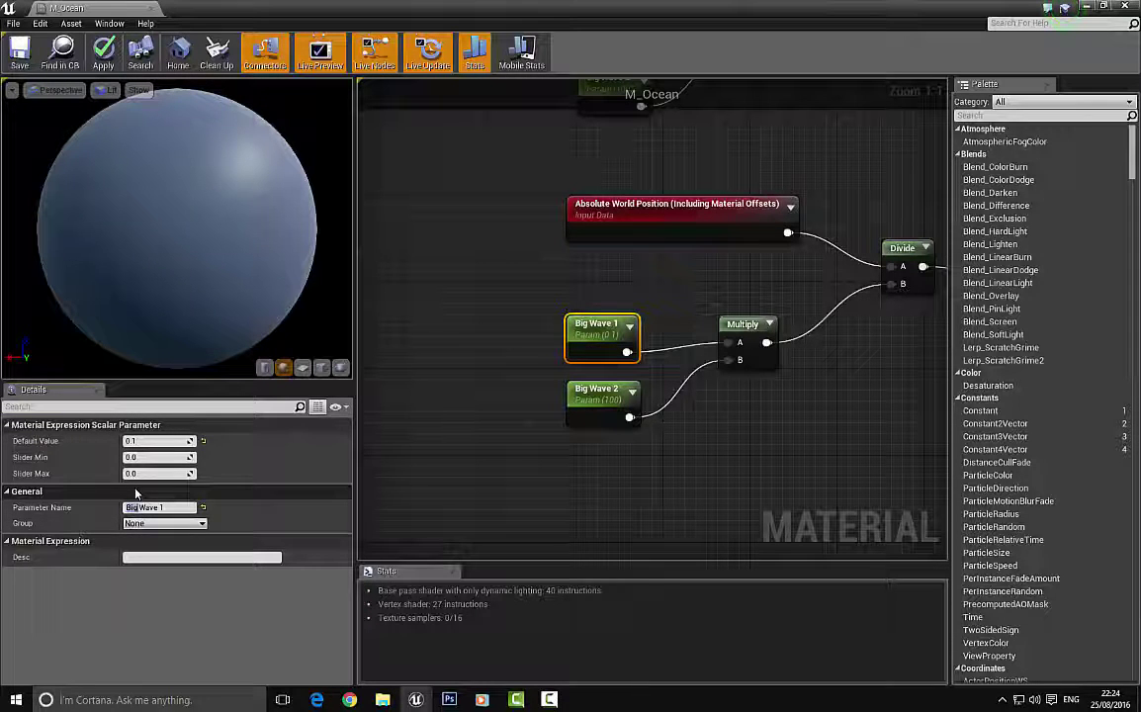
text(Small)
key(Return)
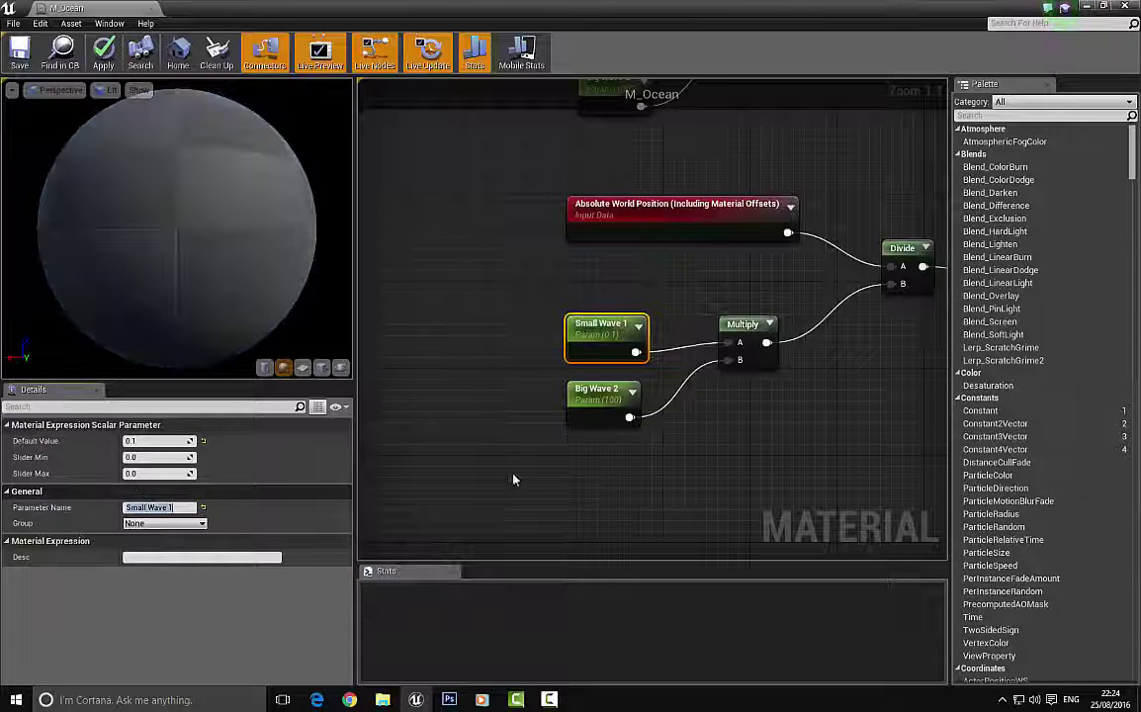
click(598, 396)
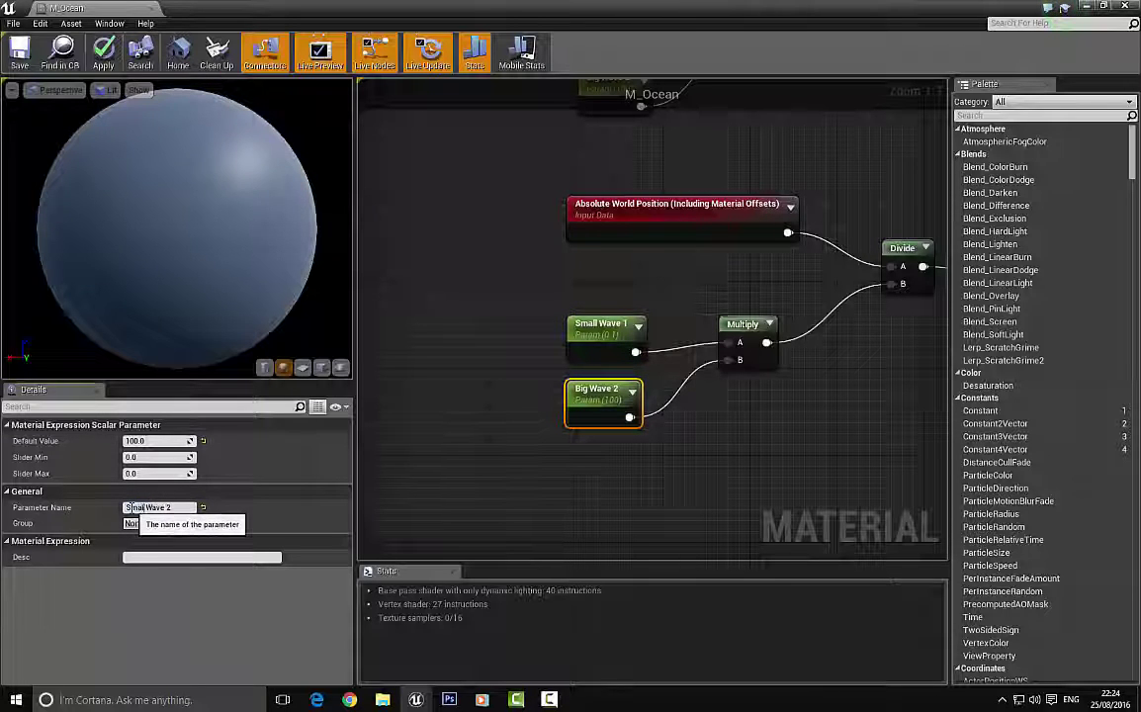
key(Return)
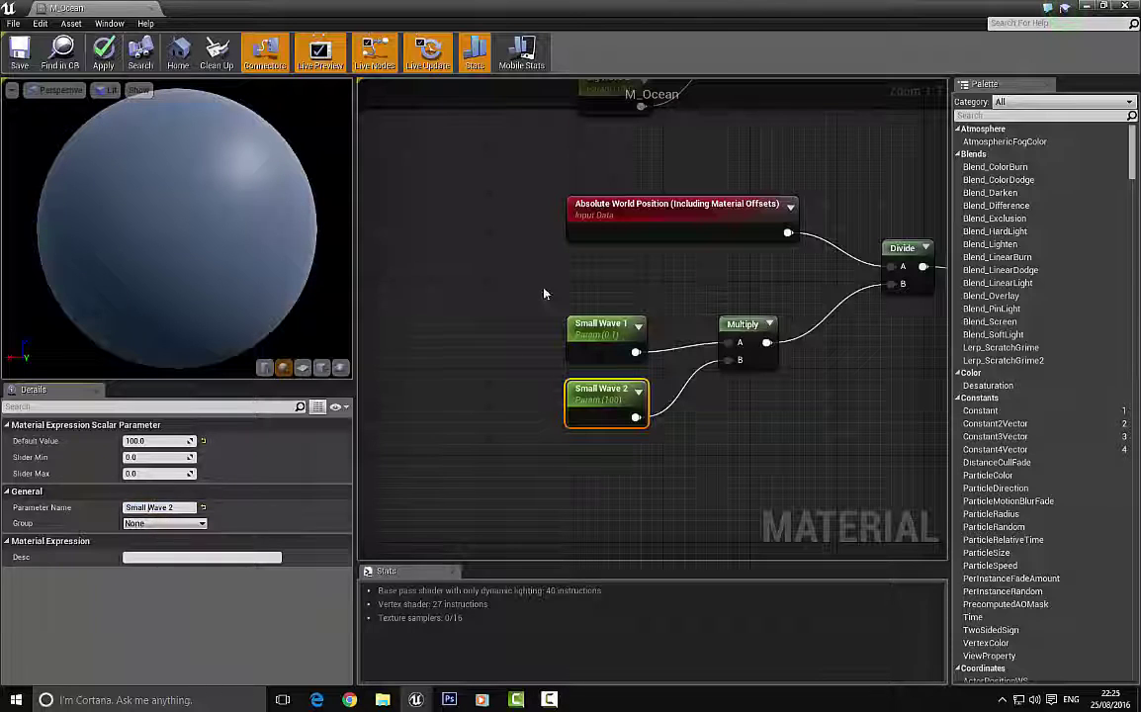
Rename the duplicated Big Wave 1 parameter above the lower Mask node to Small Wave 1.
right_drag(544, 294, 429, 340)
scroll(426, 339, down, 2)
right_drag(724, 268, 619, 303)
scroll(619, 303, down, 1)
scroll(646, 300, up, 3)
click(688, 309)
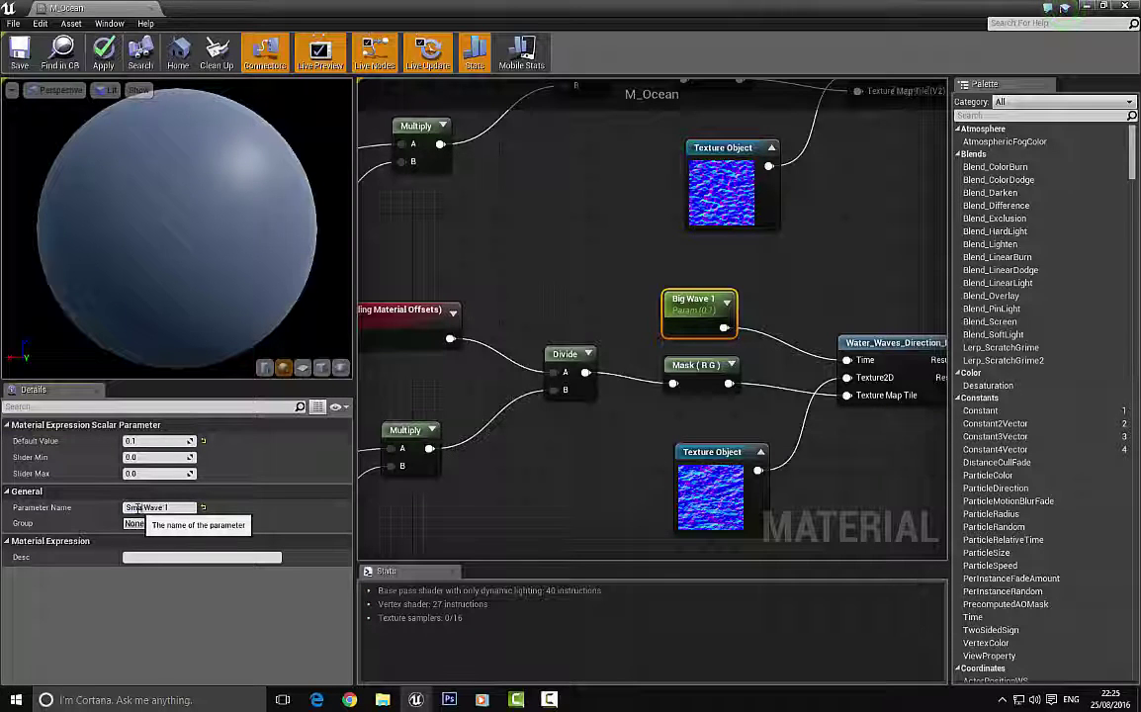
key(Return)
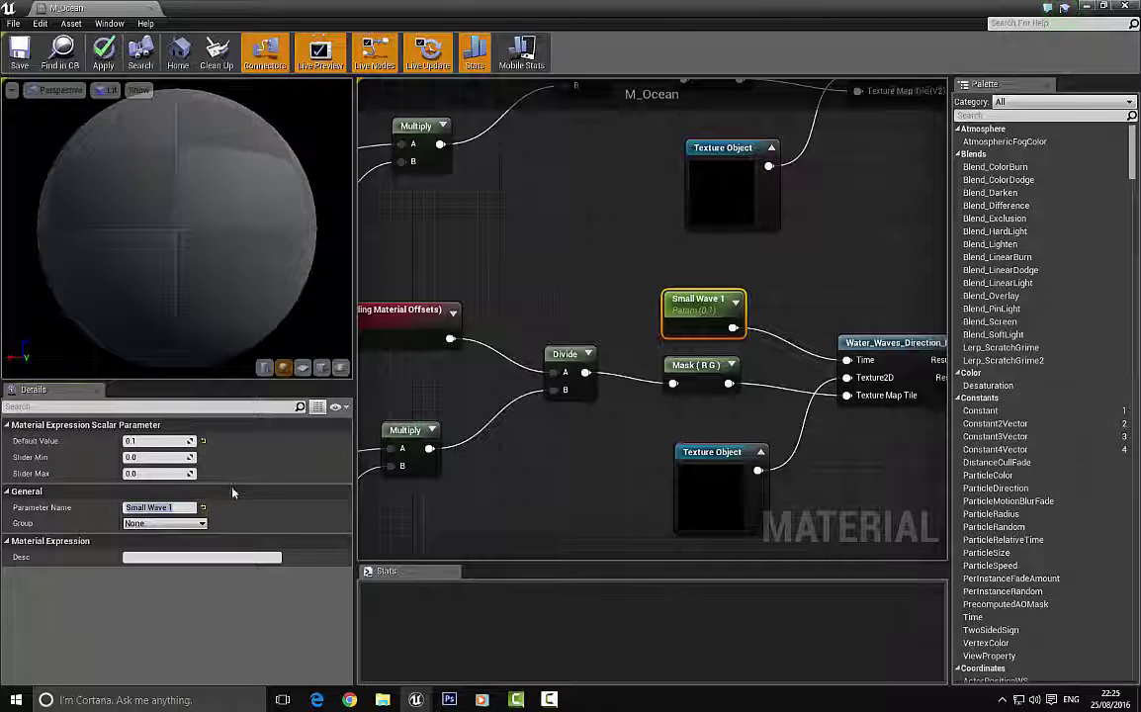
click(501, 508)
Set the default value of the Small Wave 2 parameter to 1000.
right_drag(487, 509, 673, 399)
click(450, 388)
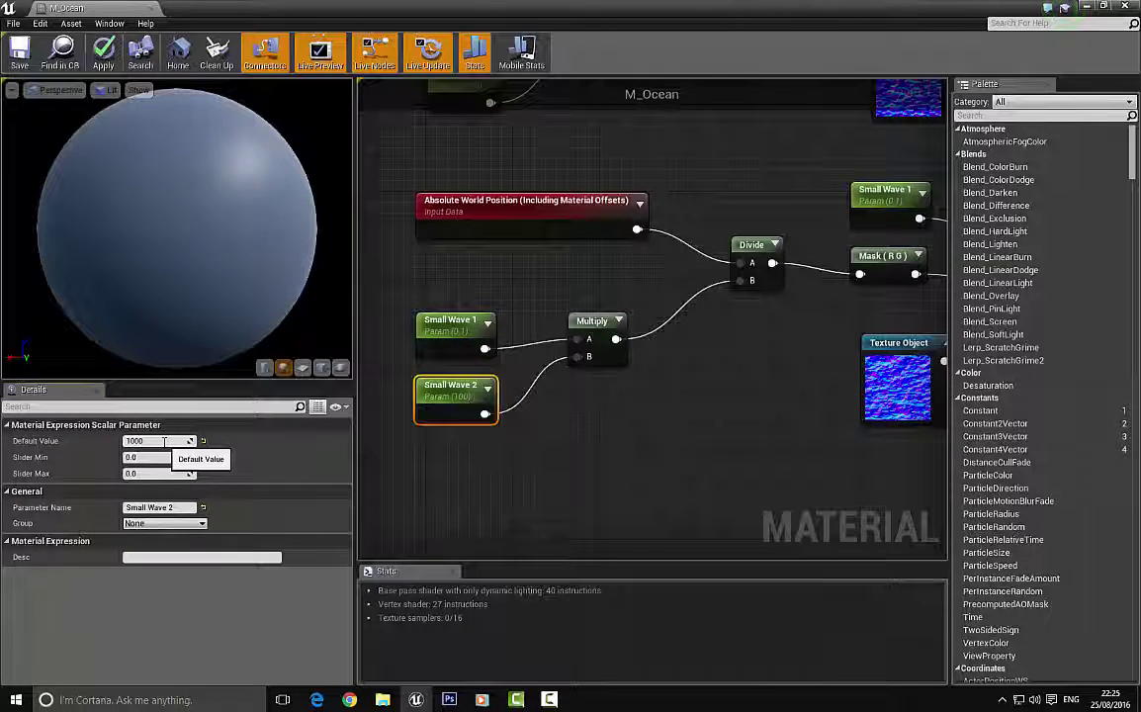
key(Return)
drag(733, 182, 619, 216)
Place an Add node beside the two Water_Waves_Direction_NM functions and connect the upper Result1 to A and the lower Result1 to B.
right_drag(670, 175, 476, 264)
right_drag(789, 241, 564, 275)
scroll(566, 280, down, 2)
right_drag(672, 263, 591, 372)
right_drag(611, 426, 611, 350)
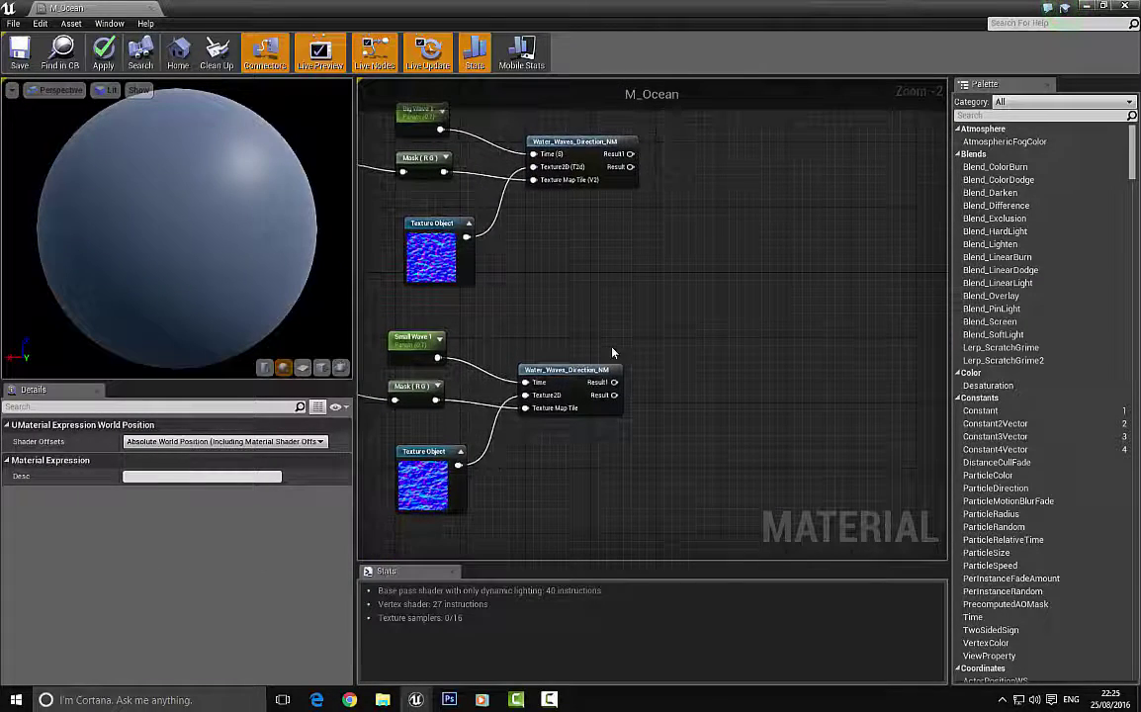
right_drag(666, 231, 621, 223)
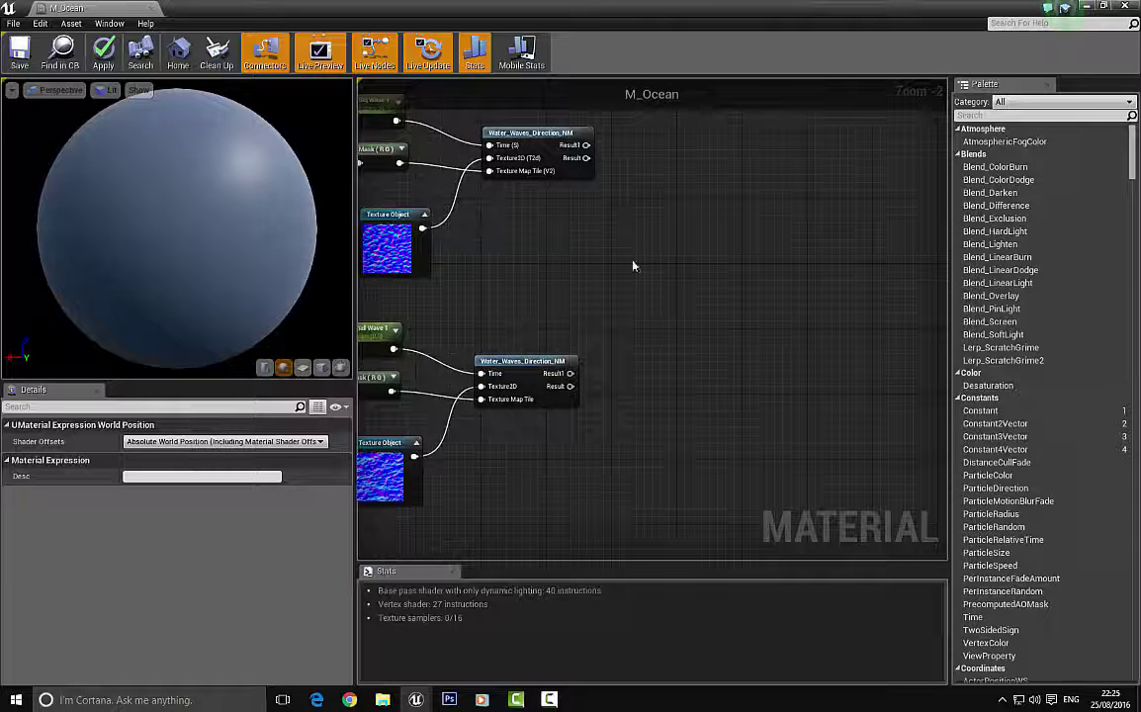
click(657, 254)
drag(673, 269, 586, 145)
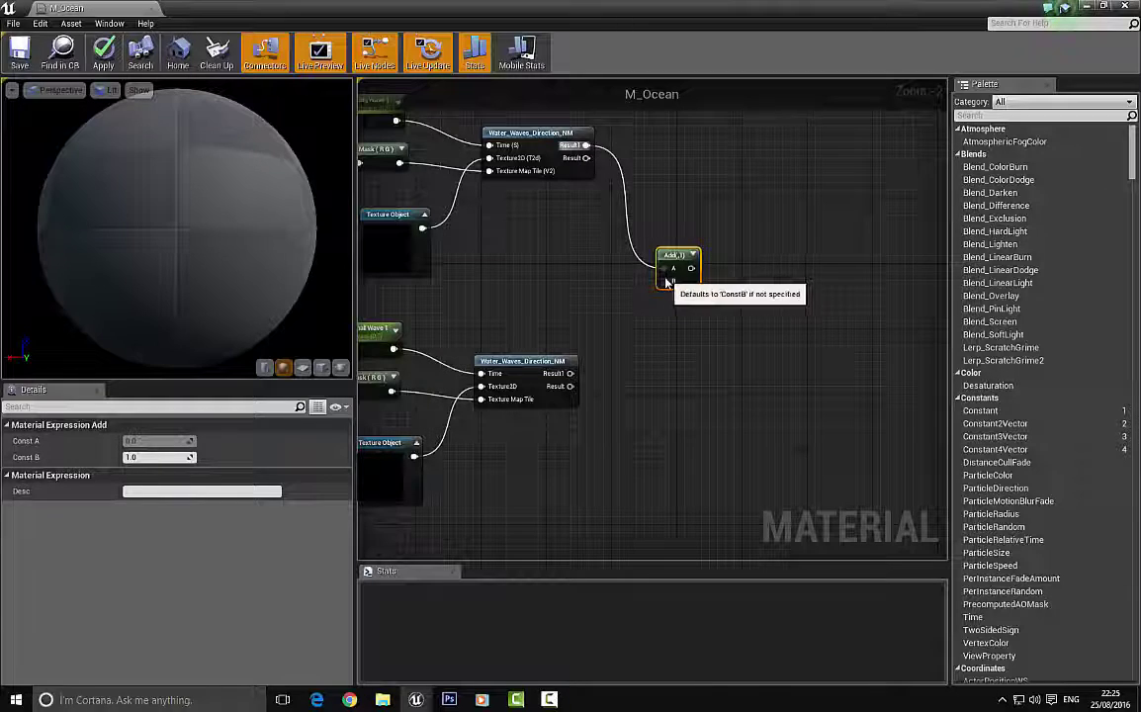
drag(670, 283, 572, 376)
Create a Normalize node from the Add output, placed between the Add node and the water colour nodes.
right_drag(743, 275, 593, 304)
scroll(594, 304, down, 7)
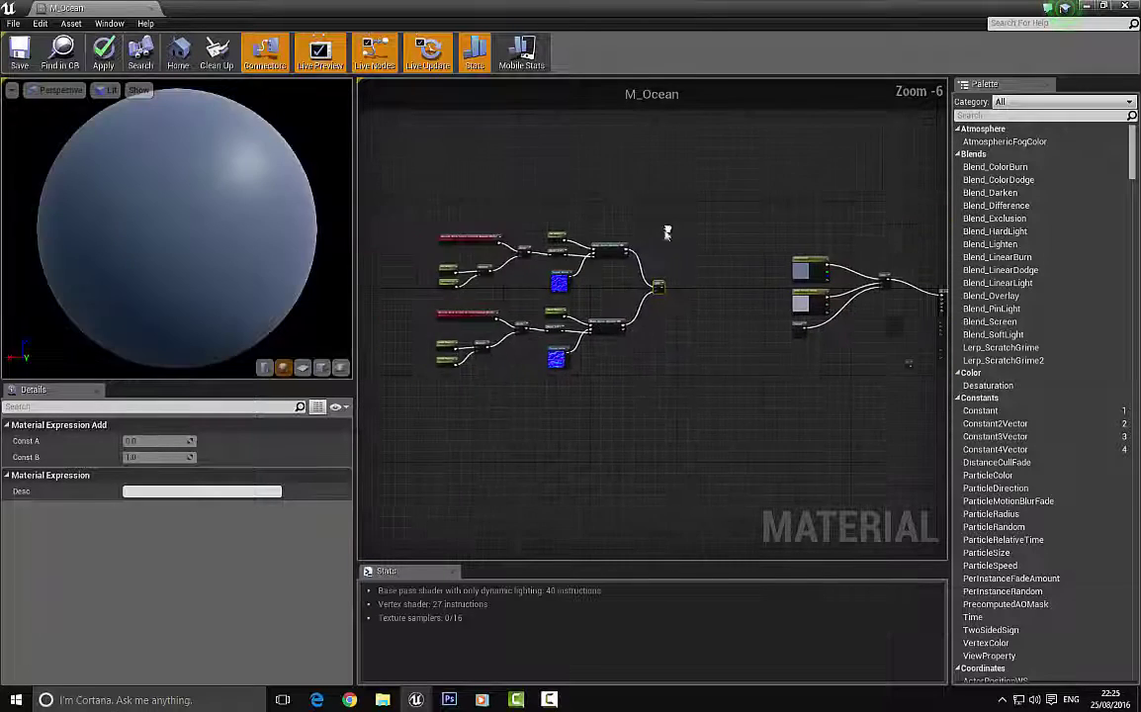
click(672, 336)
drag(669, 276, 643, 291)
click(705, 269)
scroll(690, 288, up, 4)
right_drag(691, 290, 591, 273)
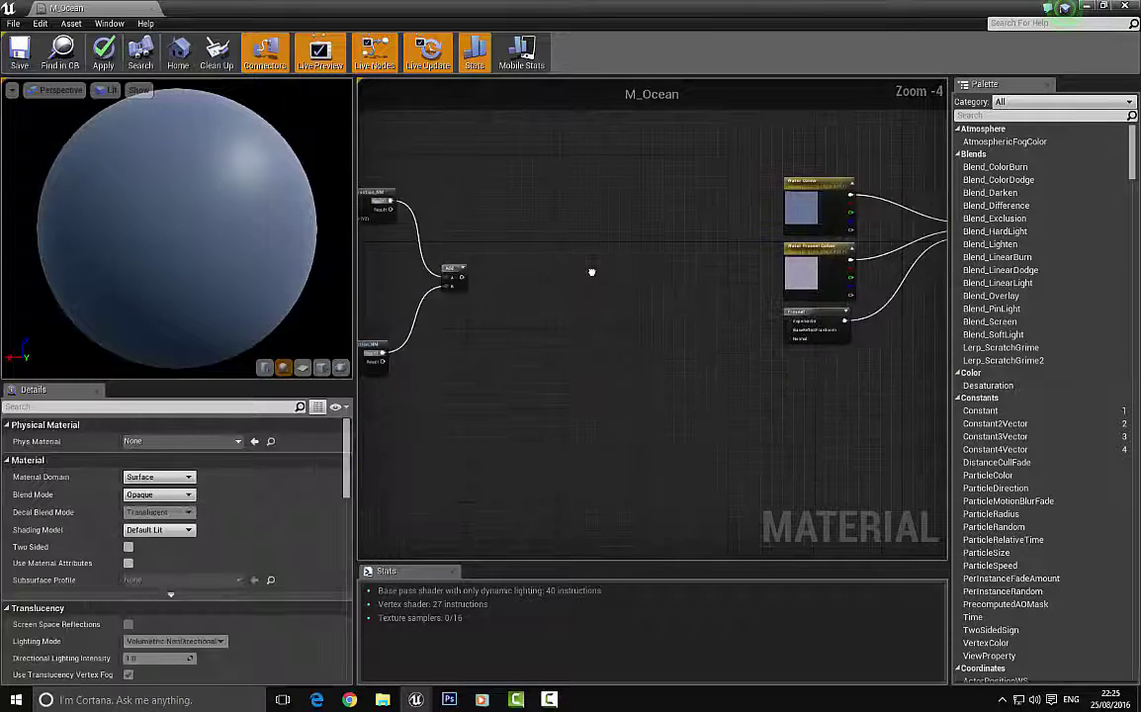
scroll(748, 314, up, 1)
scroll(749, 314, up, 1)
right_drag(470, 278, 627, 284)
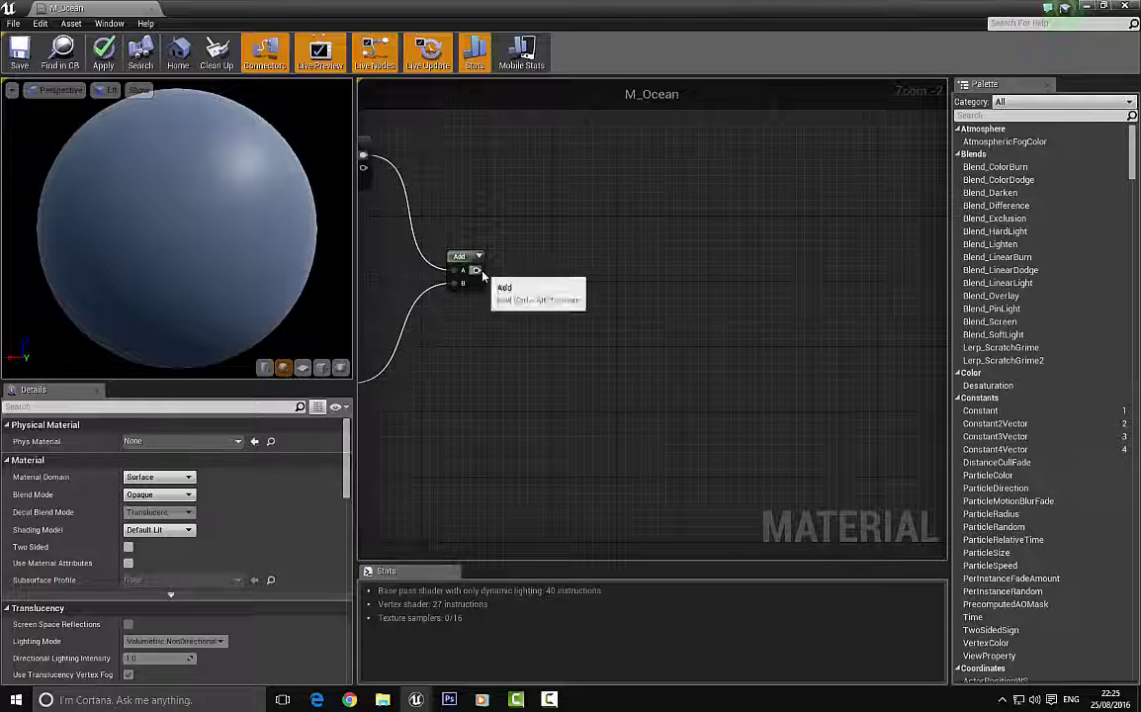
drag(475, 270, 740, 300)
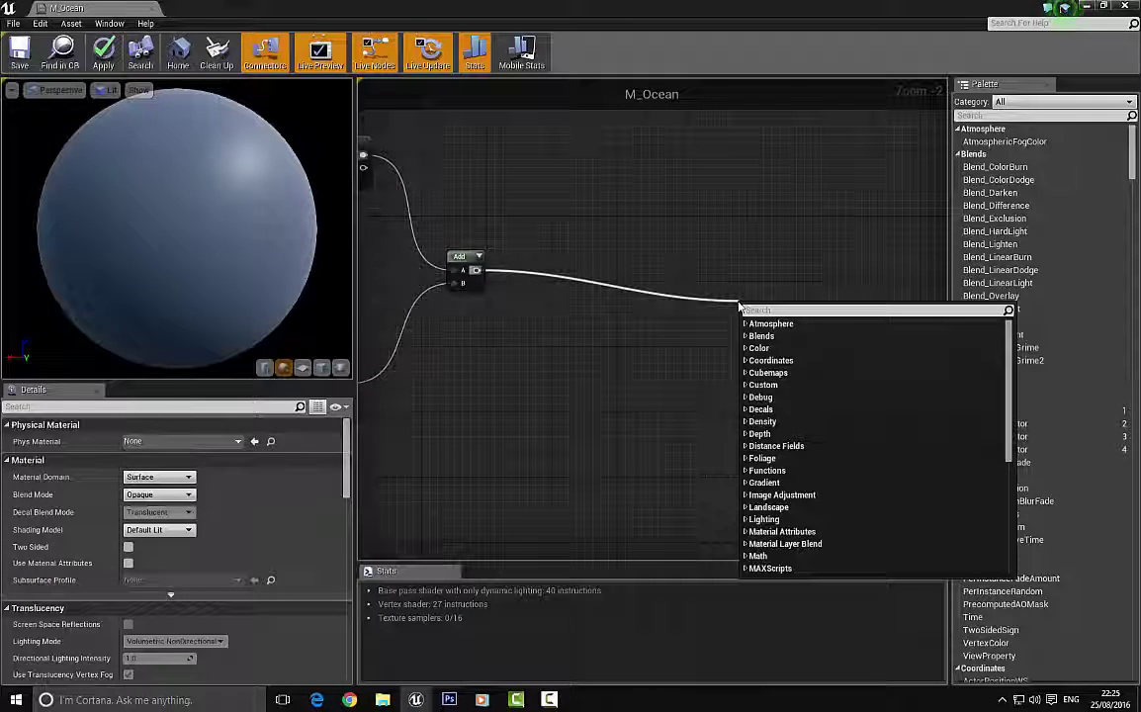
text(normali)
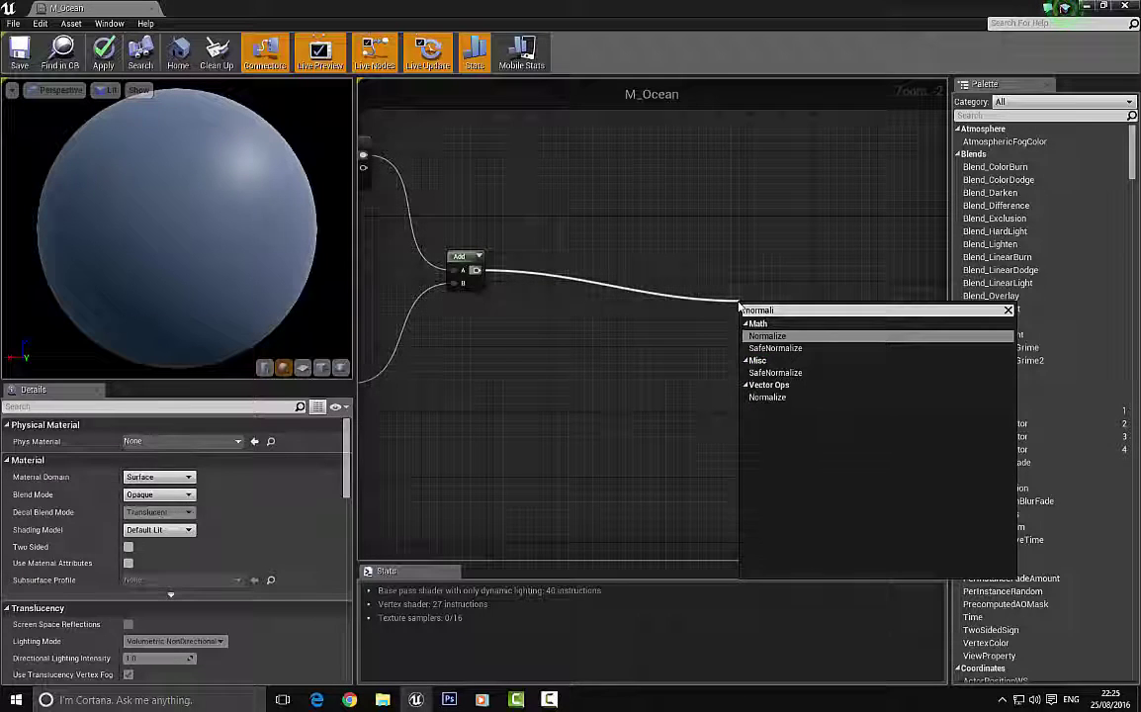
key(Return)
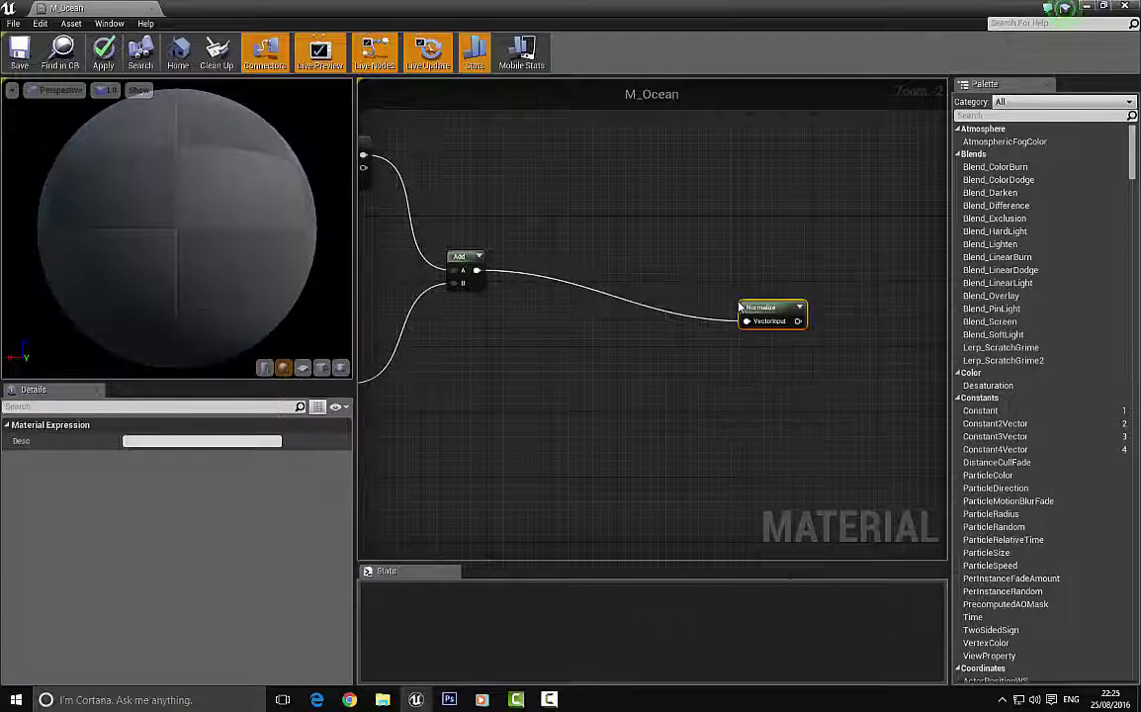
click(763, 243)
Connect Normalize to the Fresnel node's Normal input and Add to M_Ocean's Normal input, and inspect the preview sphere.
right_drag(763, 243, 440, 256)
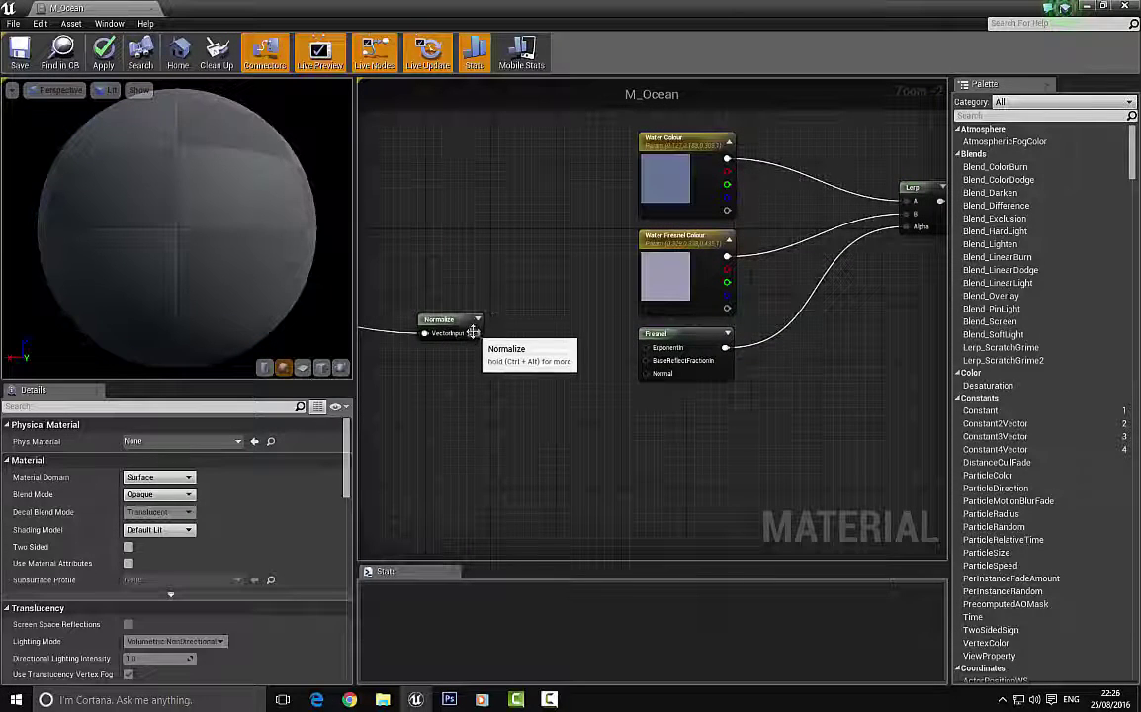
drag(476, 334, 650, 373)
scroll(535, 402, down, 2)
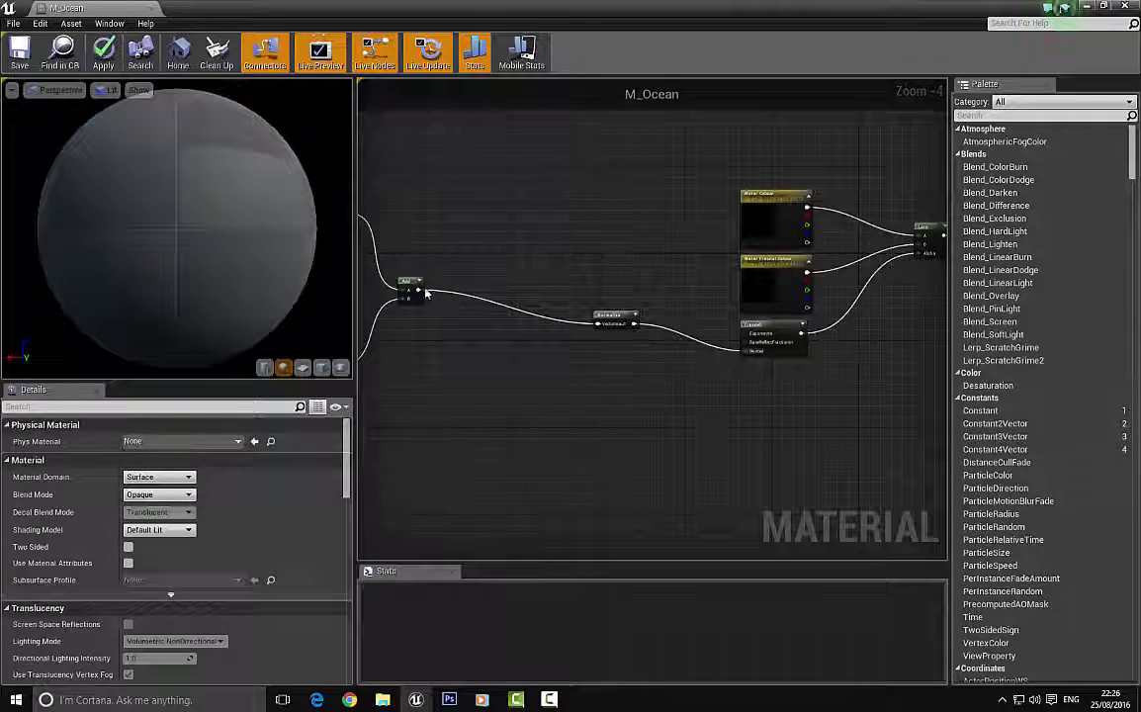
drag(420, 286, 678, 367)
scroll(716, 311, up, 4)
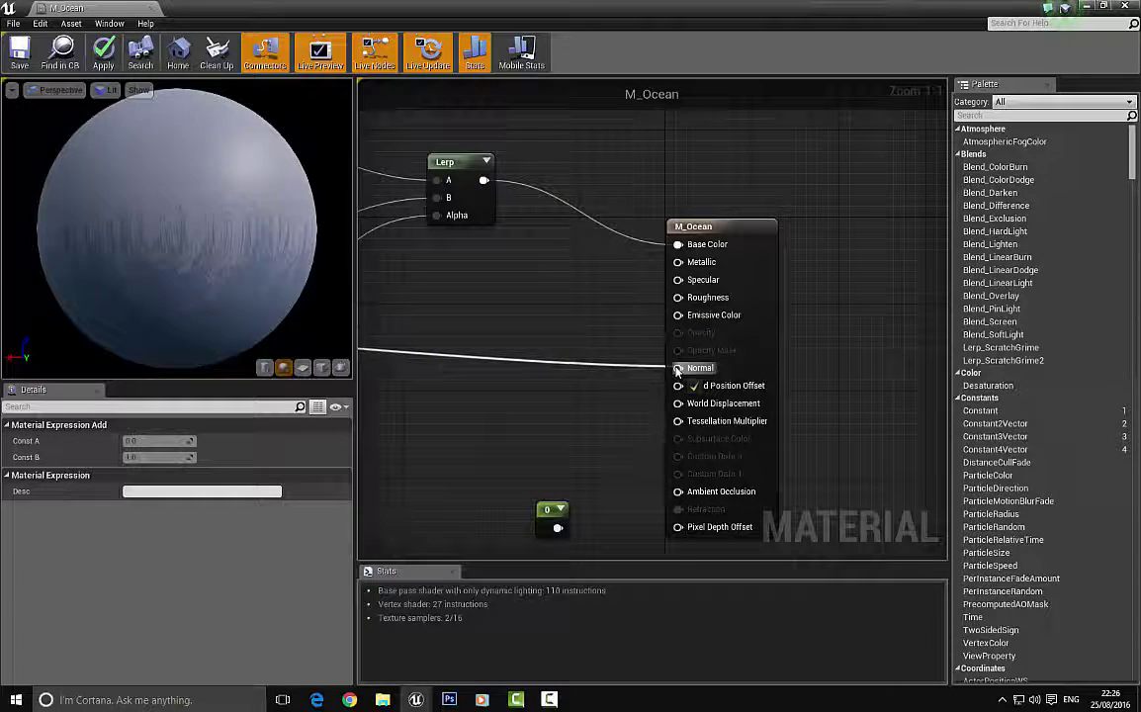
right_drag(495, 303, 532, 270)
scroll(505, 279, down, 1)
mouse_move(588, 363)
right_down()
mouse_move(551, 262)
mouse_move(573, 362)
right_up()
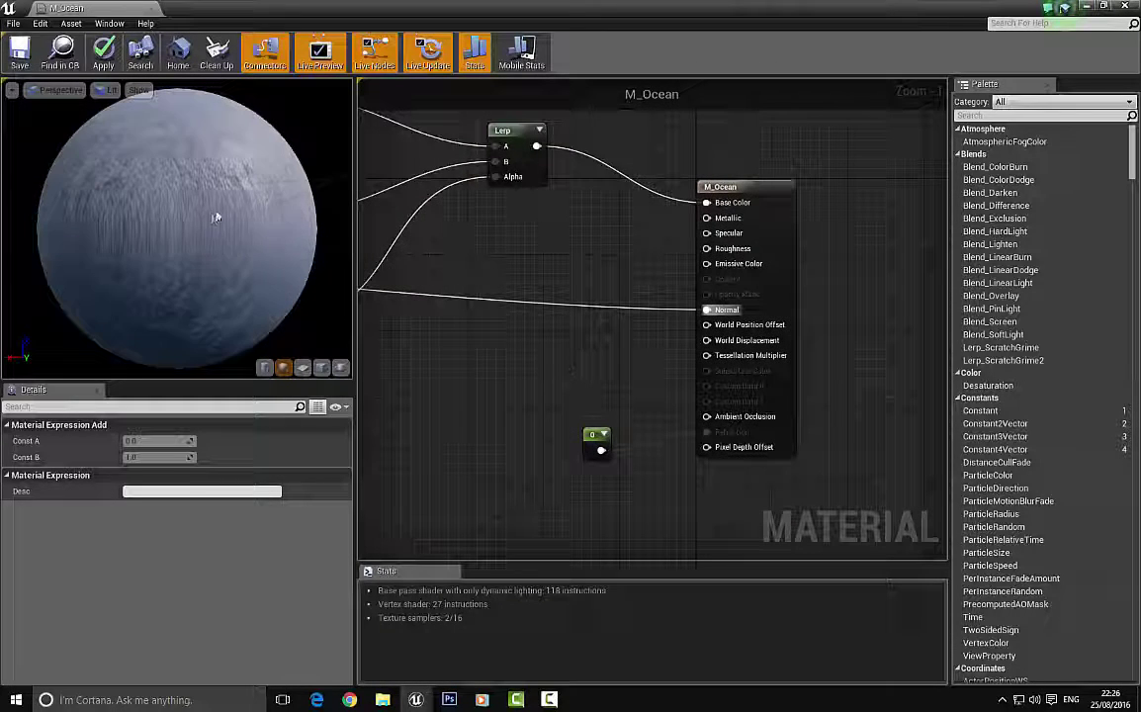
mouse_move(216, 214)
mouse_down()
mouse_move(317, 337)
mouse_move(320, 314)
mouse_move(296, 287)
mouse_move(232, 242)
mouse_move(216, 257)
mouse_move(247, 195)
mouse_up()
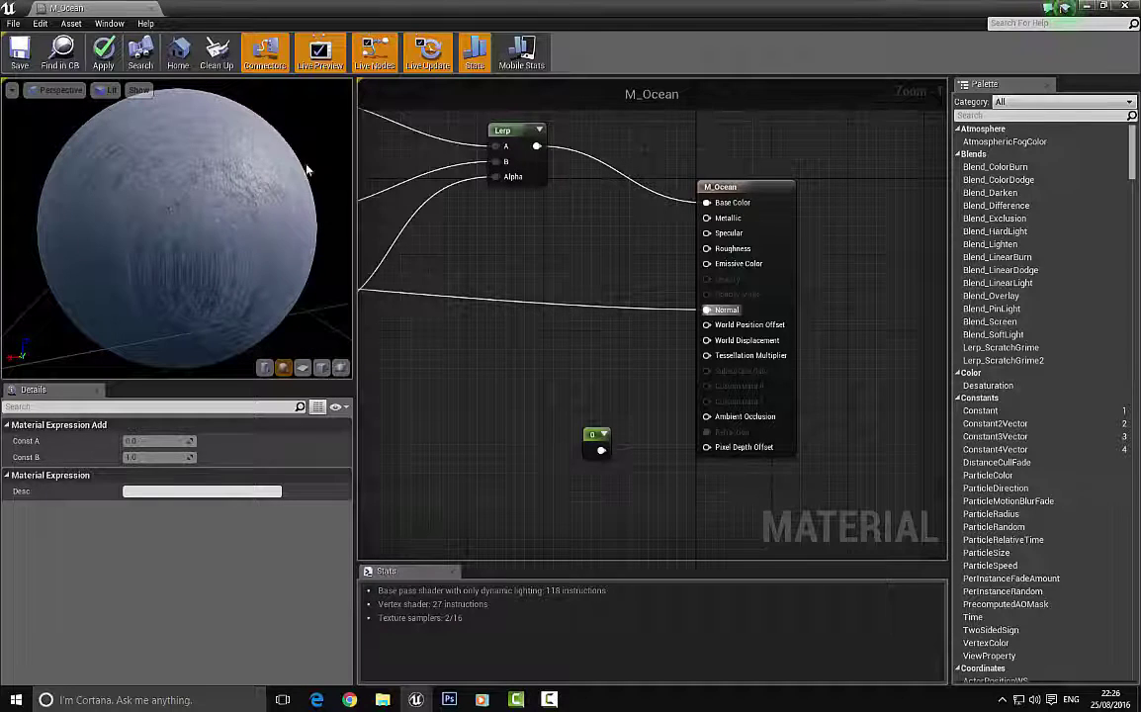
Add three Constant nodes and stack them vertically between the Lerp node and the M_Ocean material node.
scroll(574, 307, up, 1)
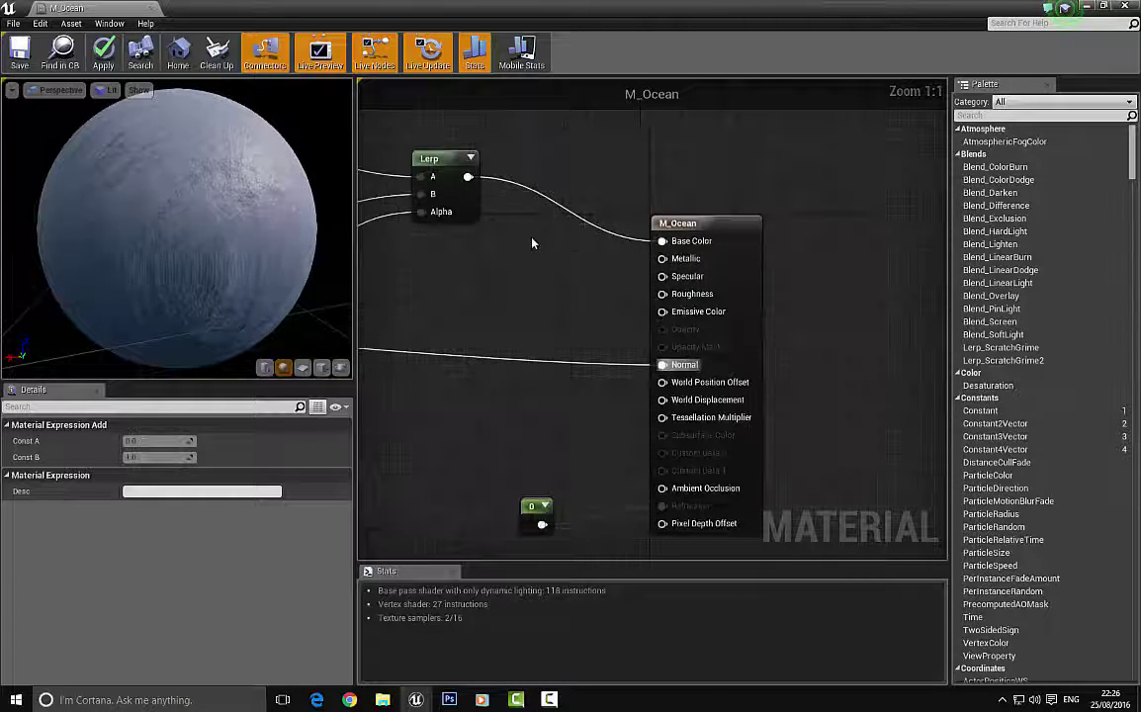
click(546, 277)
click(549, 251)
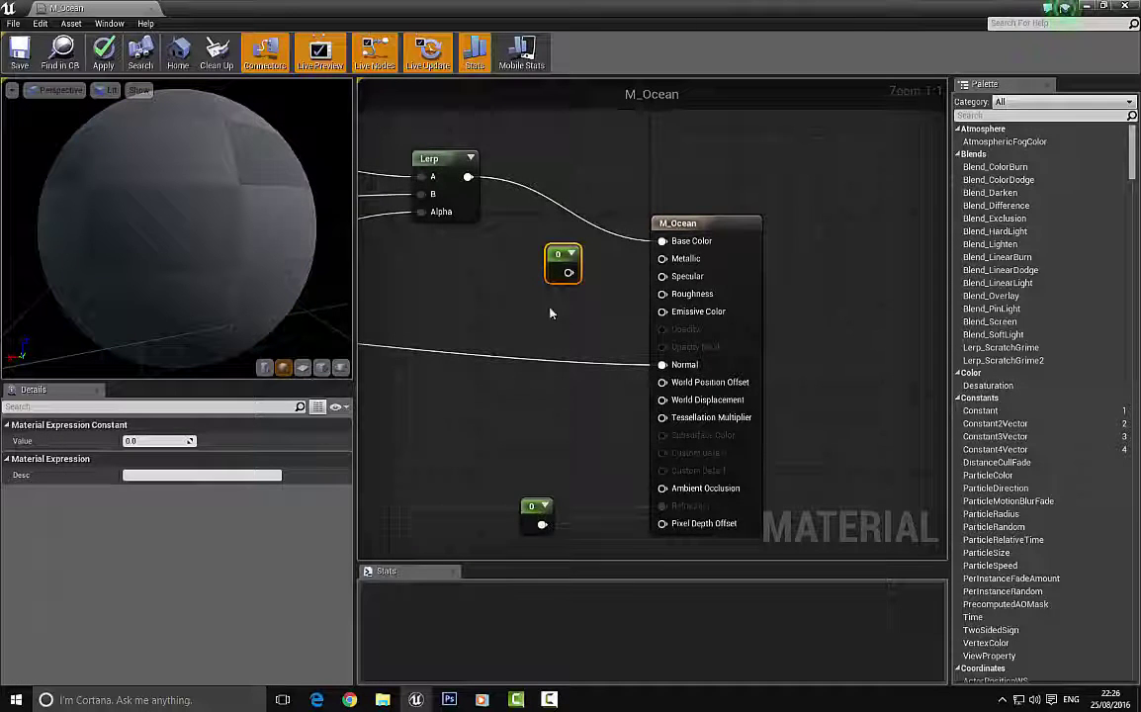
click(551, 308)
click(550, 372)
drag(558, 255, 540, 254)
drag(556, 318, 541, 290)
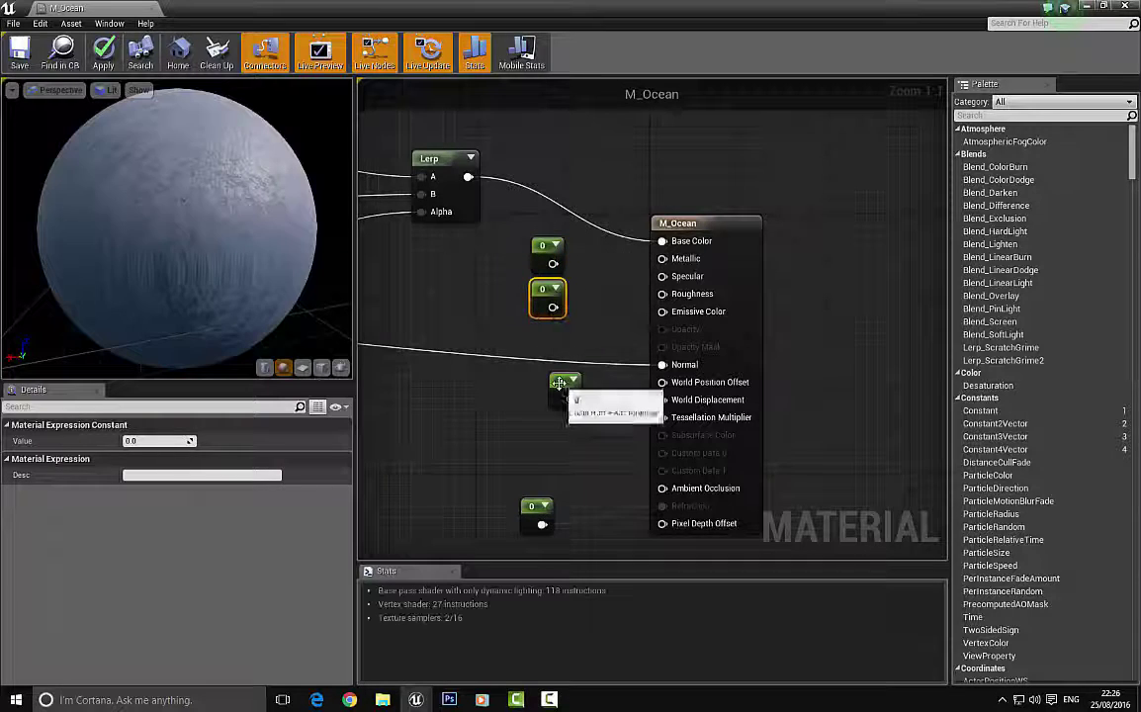
drag(559, 382, 540, 335)
Convert the topmost of the three stacked Constants to a scalar parameter named Matalic.
right_click(550, 255)
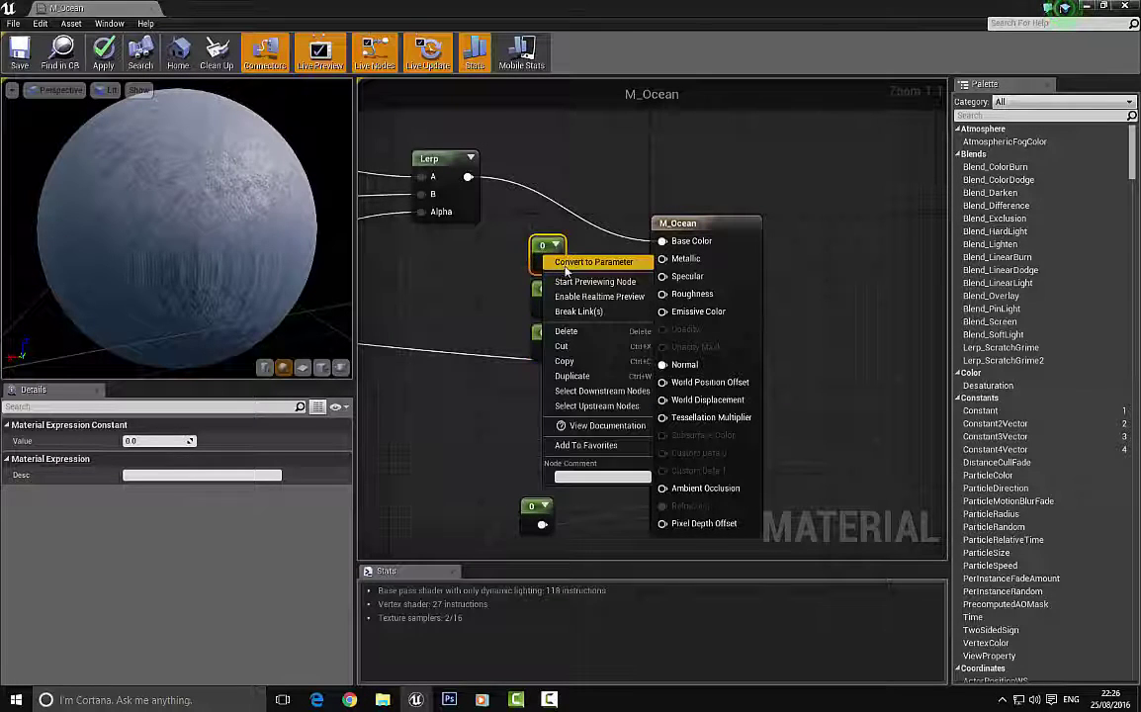
click(566, 265)
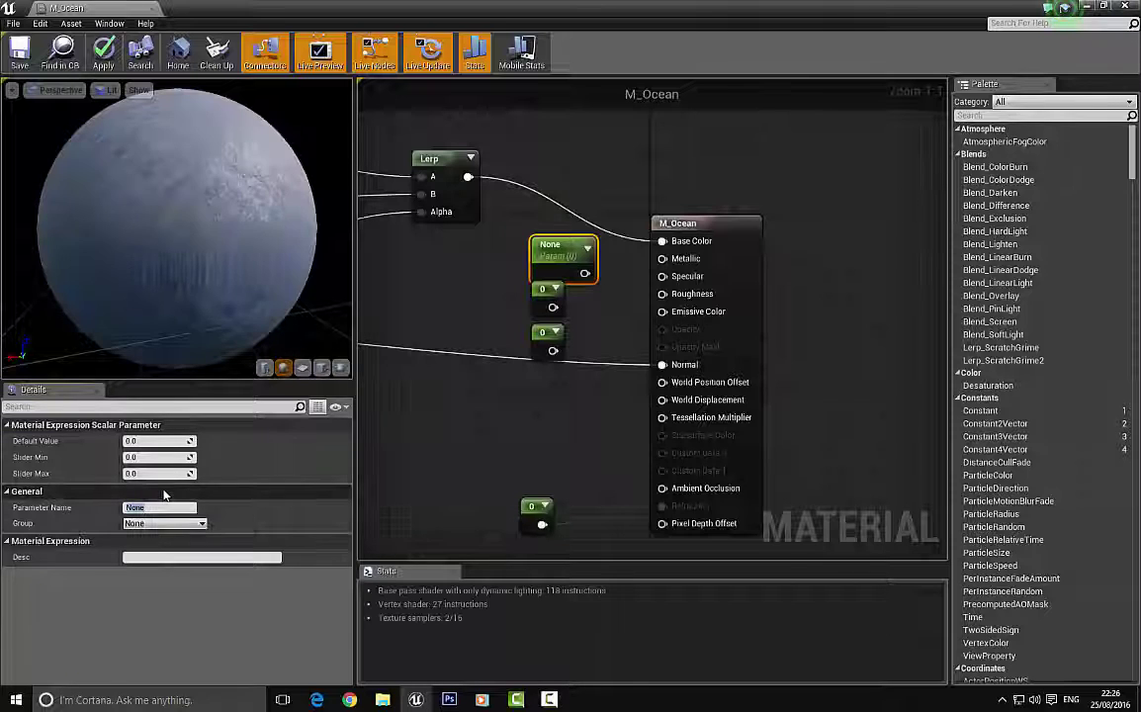
text(Matalic)
key(Return)
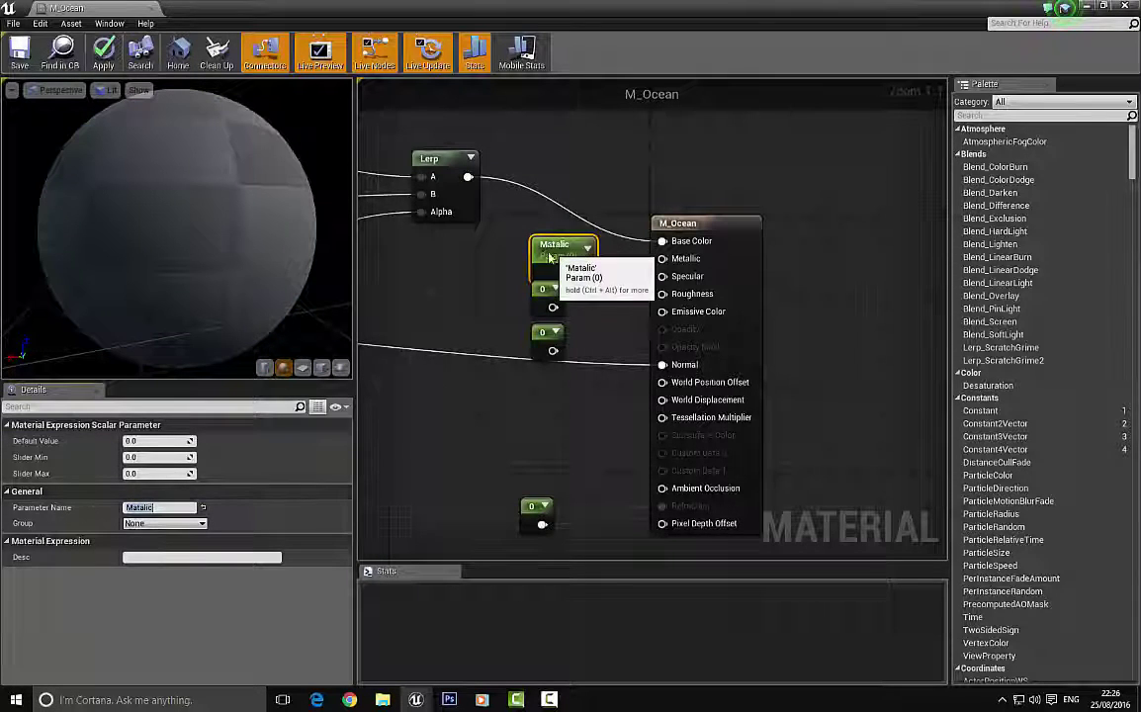
Shift the Matalic parameter away from M_Ocean, and convert the Constant below it to a scalar parameter named Specular.
drag(555, 265, 517, 297)
right_click(517, 296)
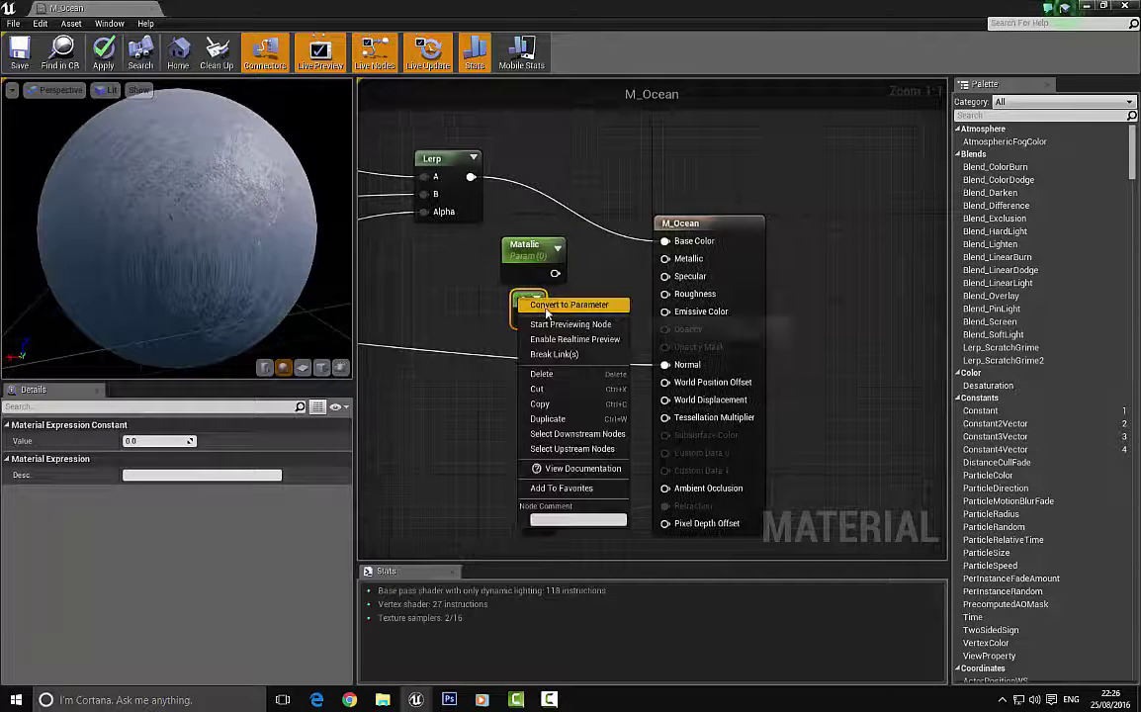
click(550, 308)
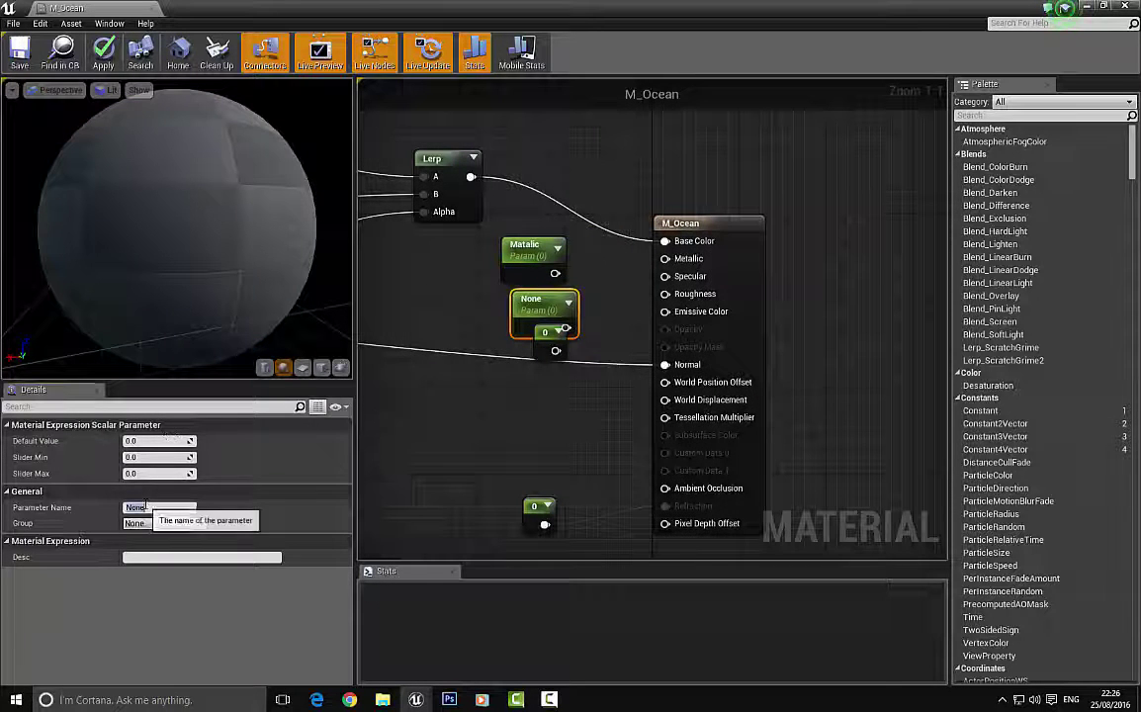
click(145, 506)
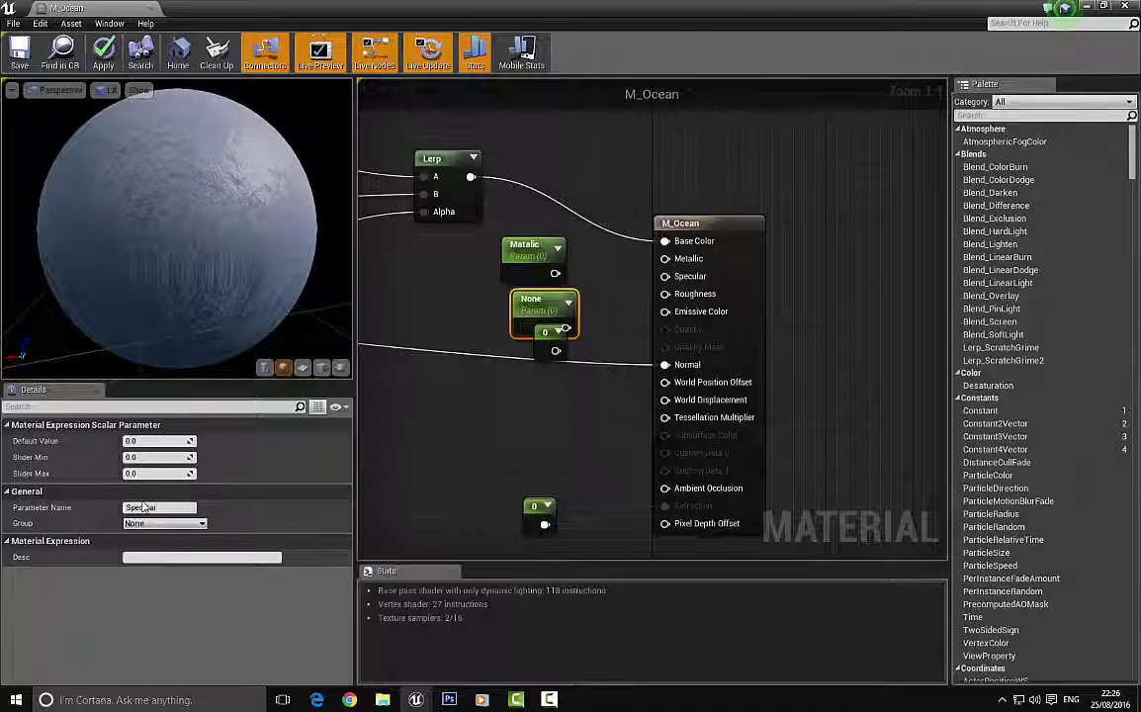
text(Specular)
key(Return)
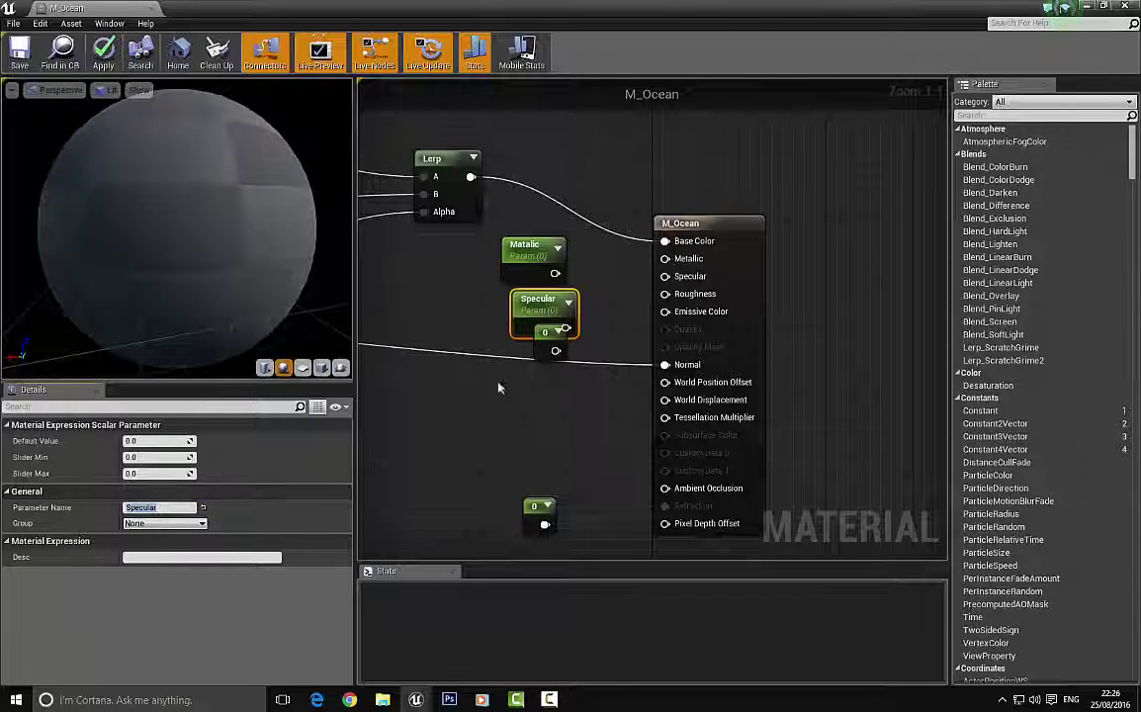
Align Specular and the third Constant beneath Matalic, and convert that Constant to a scalar parameter named Roughness.
drag(525, 303, 546, 345)
click(537, 364)
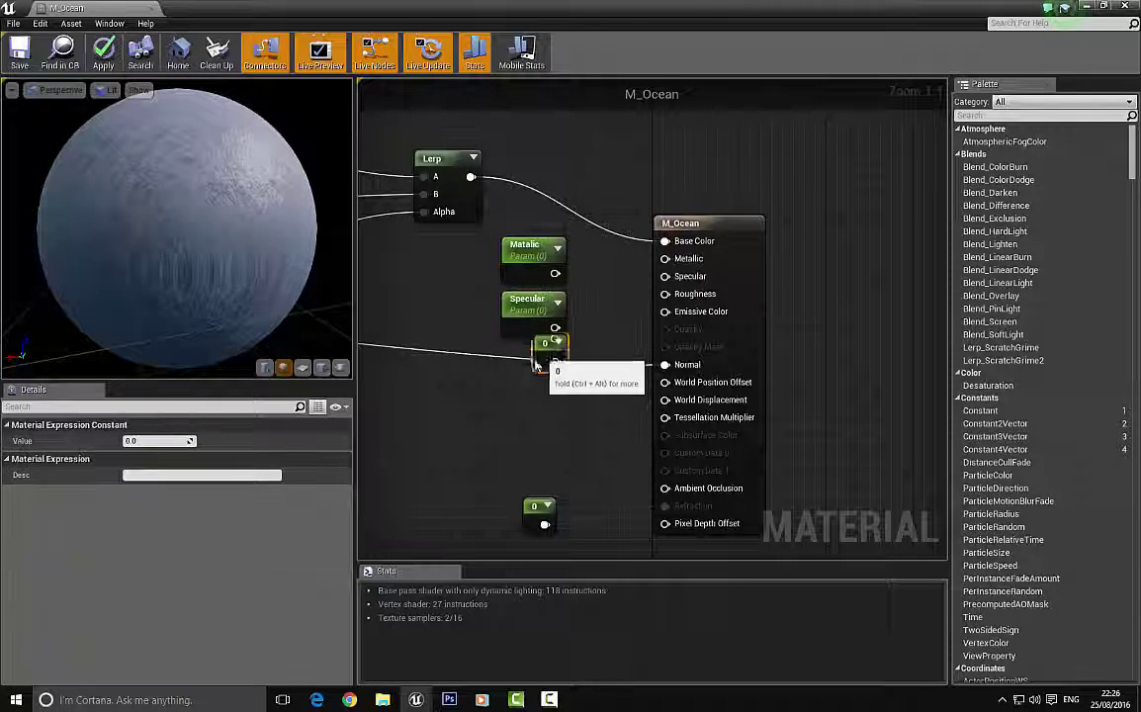
right_drag(511, 369, 515, 369)
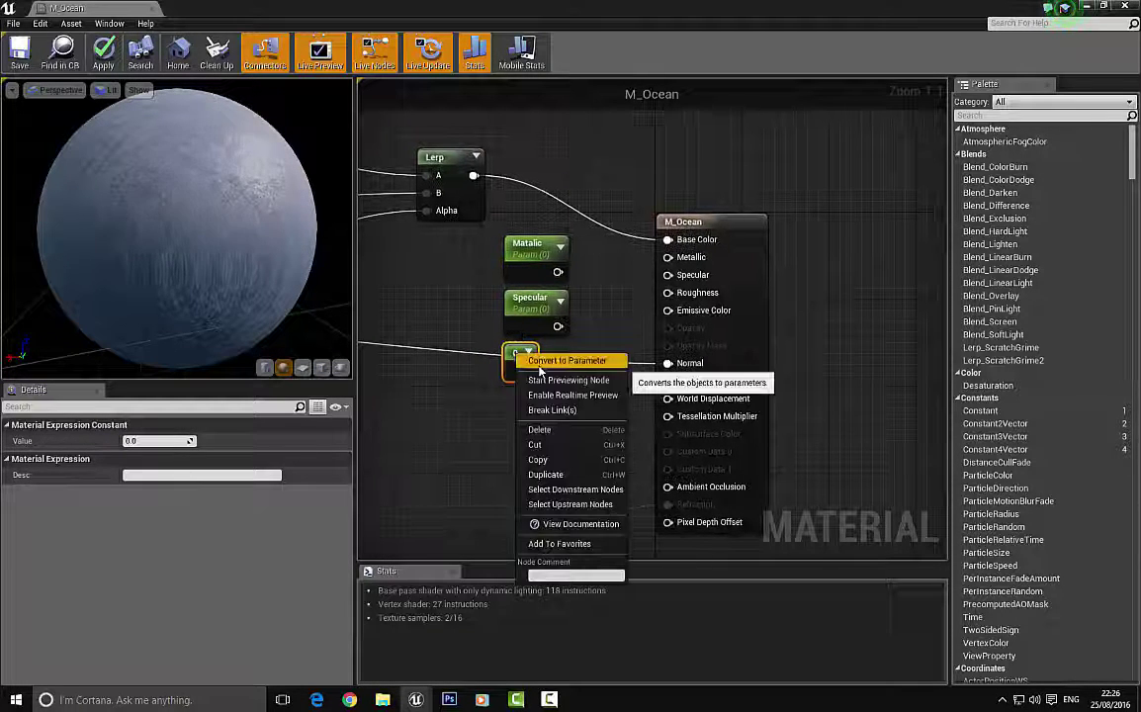
click(468, 410)
click(155, 507)
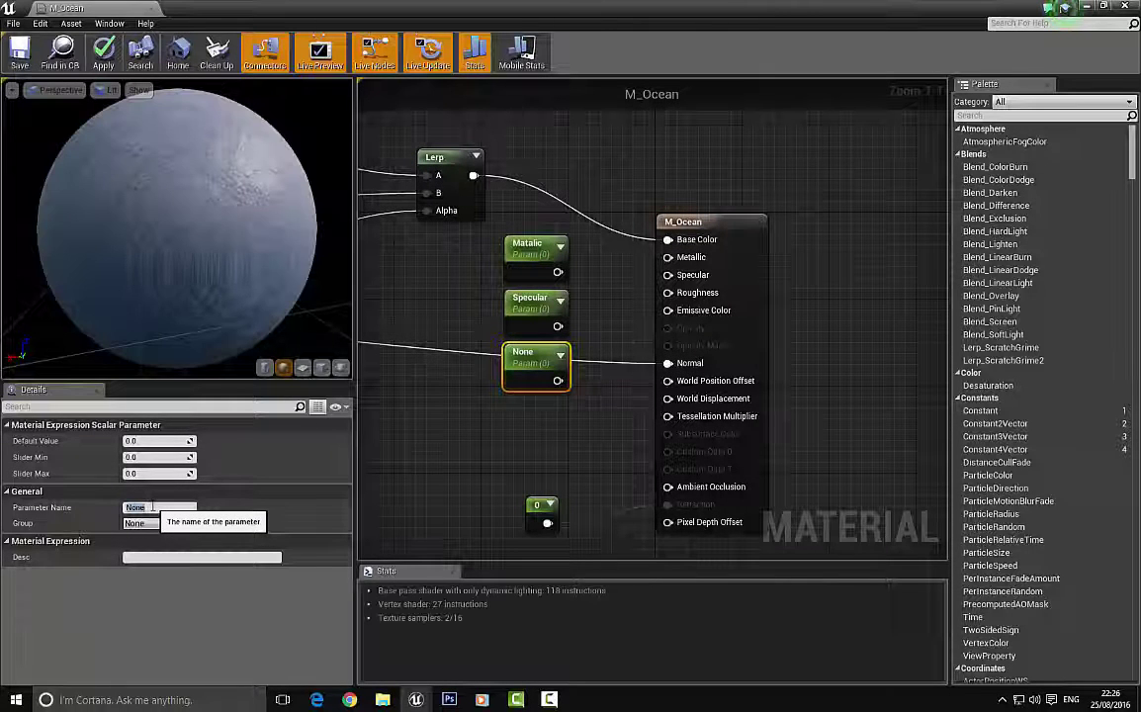
text(Roughness)
key(Return)
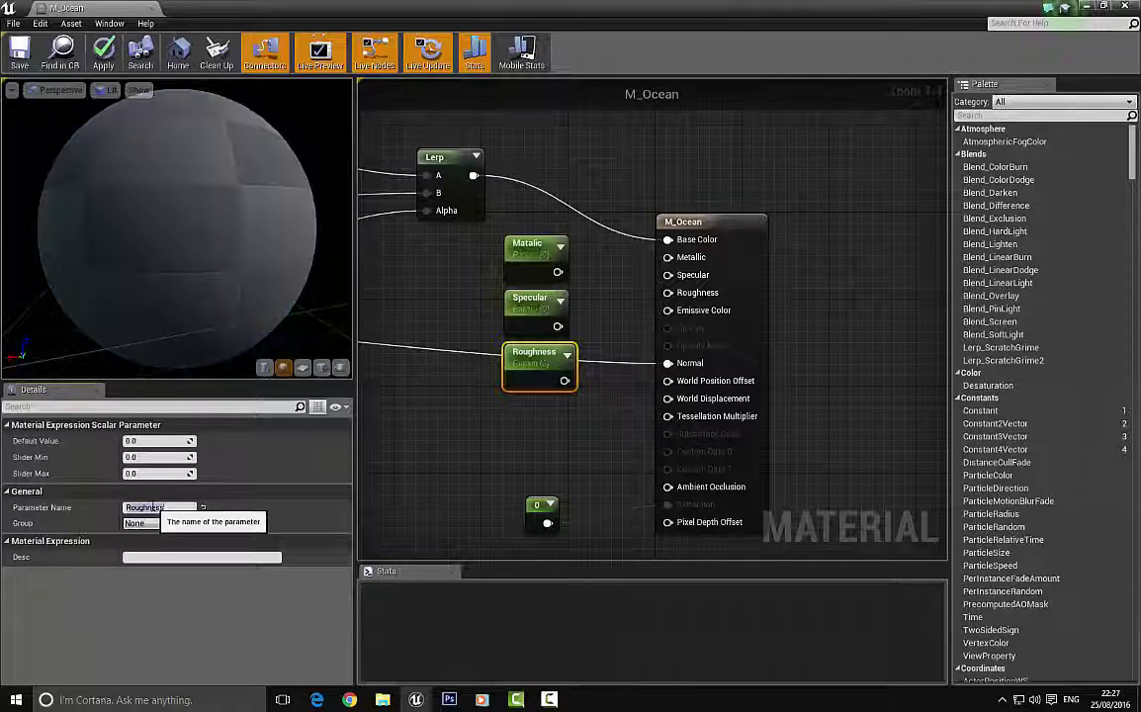
Connect the Matalic, Specular and Roughness parameters to M_Ocean's Metallic, Specular and Roughness inputs.
click(596, 278)
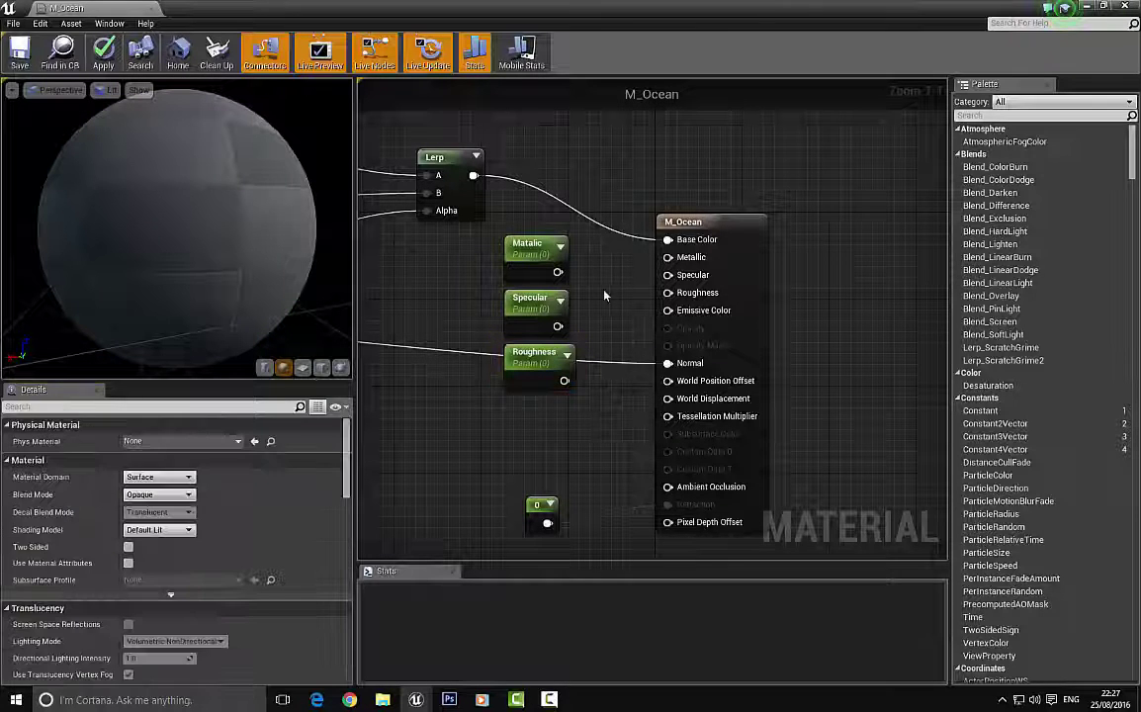
right_drag(605, 290, 576, 254)
drag(528, 237, 532, 295)
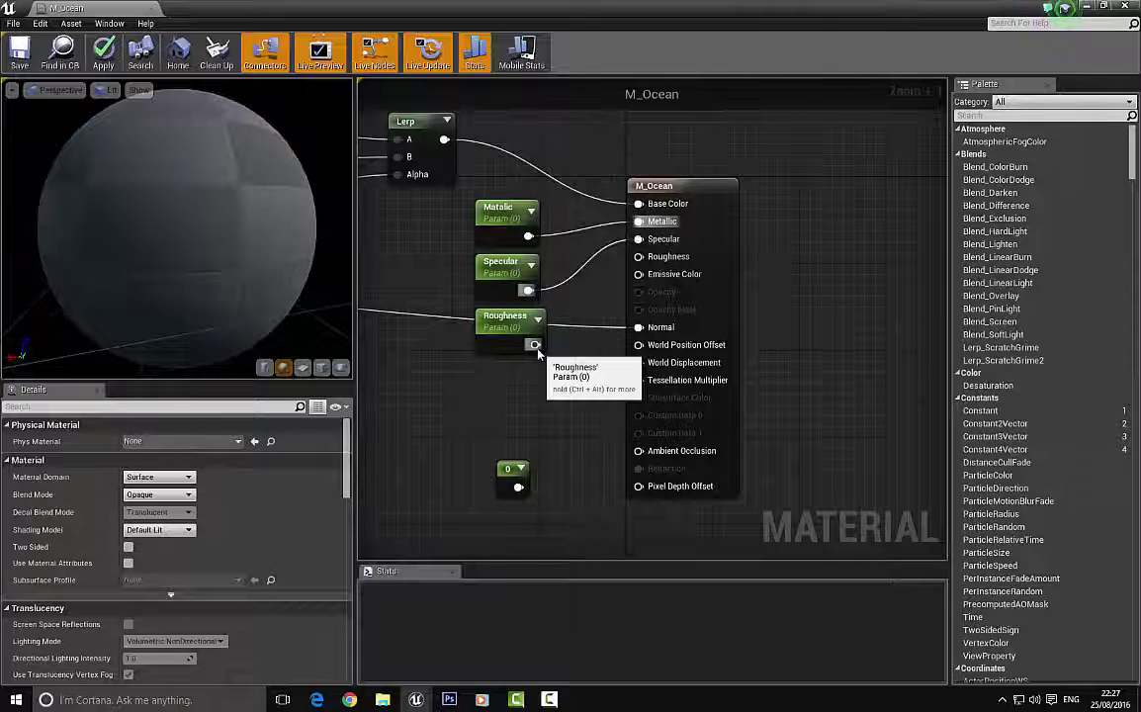
drag(535, 343, 639, 256)
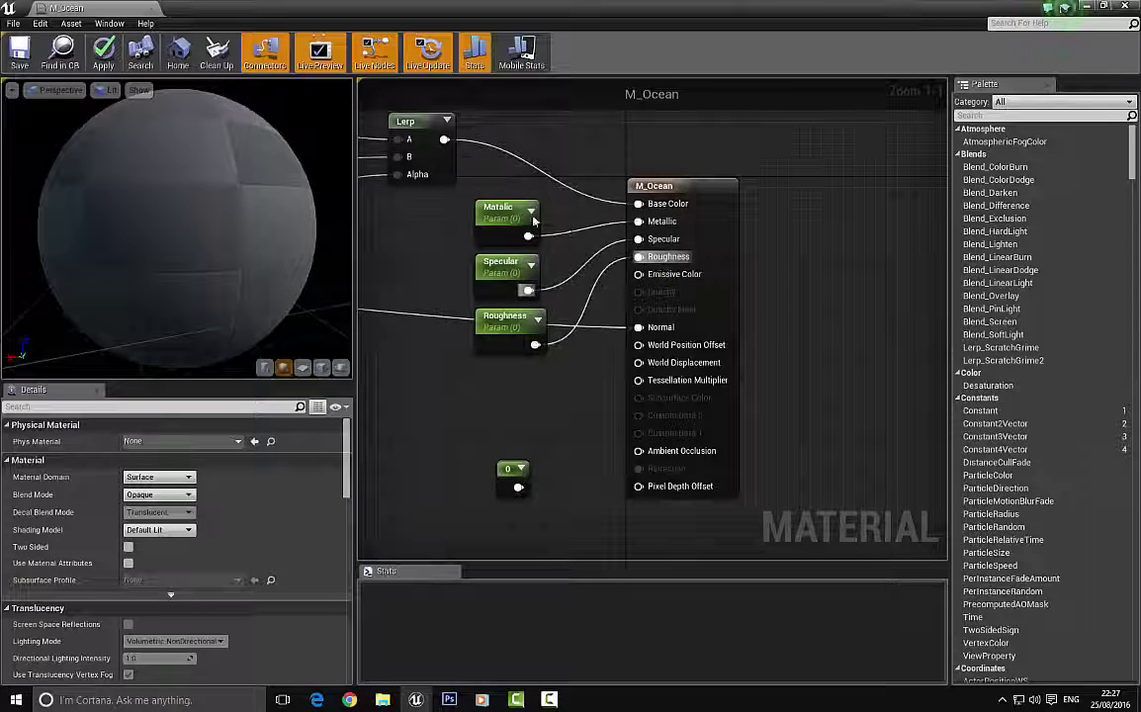
Set the default value of the Matalic parameter to 0.8 and of the Specular parameter to 1.
click(497, 208)
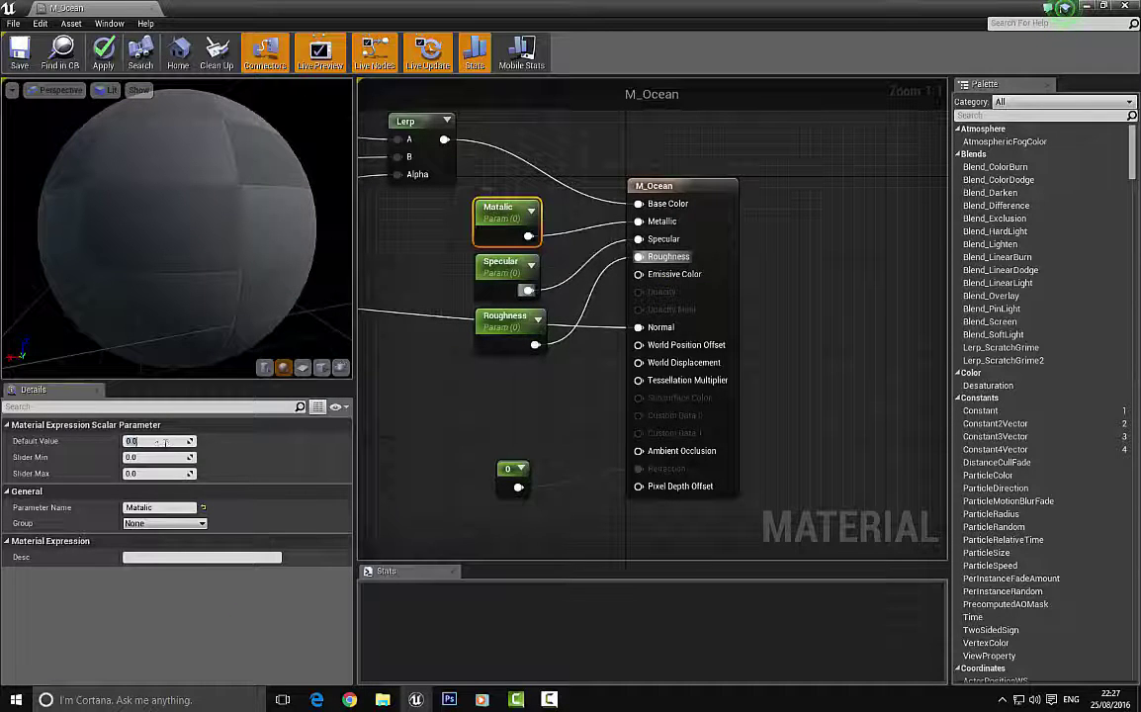
text(0.8)
key(Return)
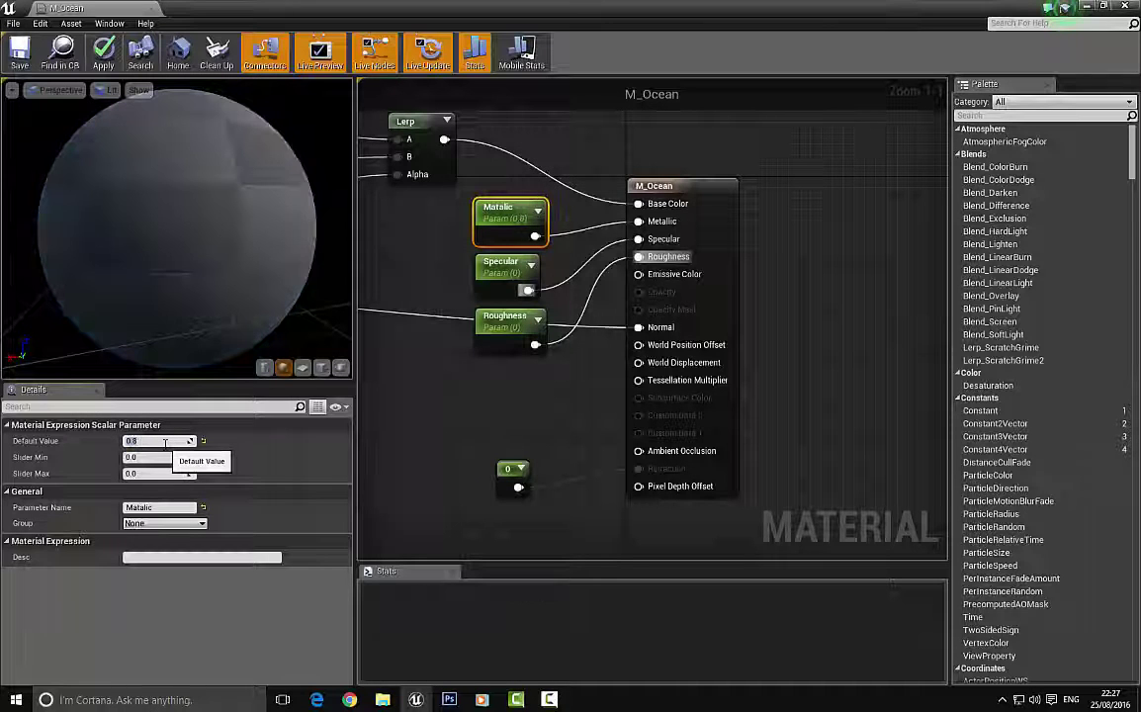
click(502, 267)
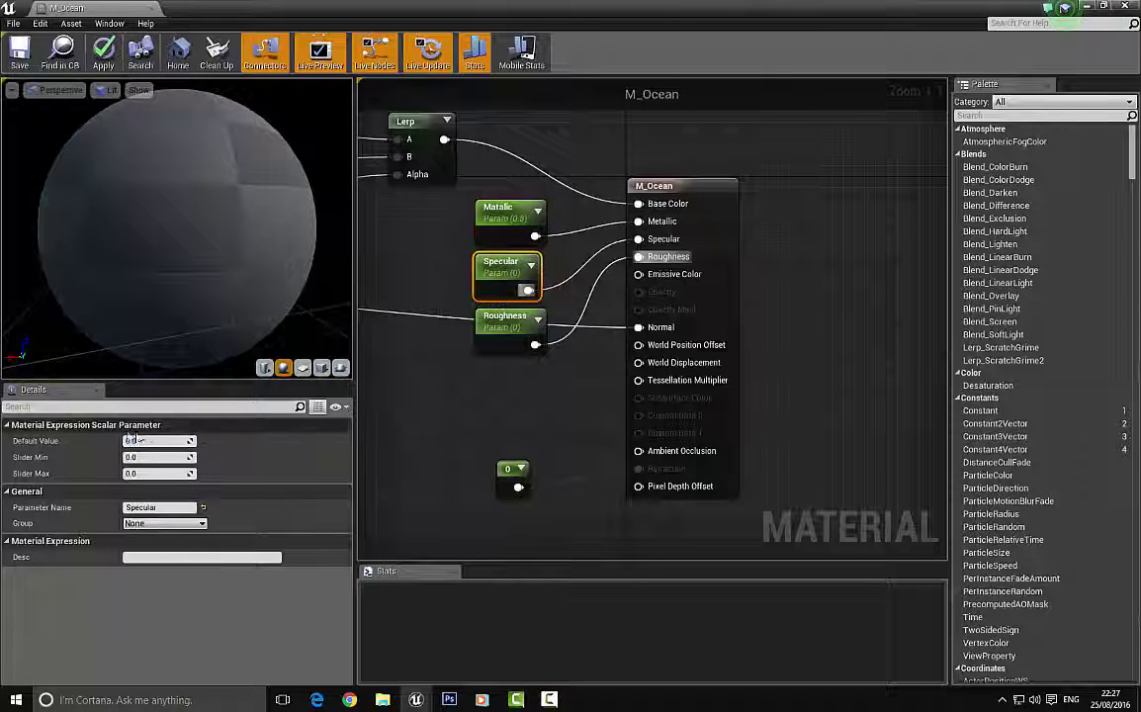
click(145, 441)
text(1)
key(Return)
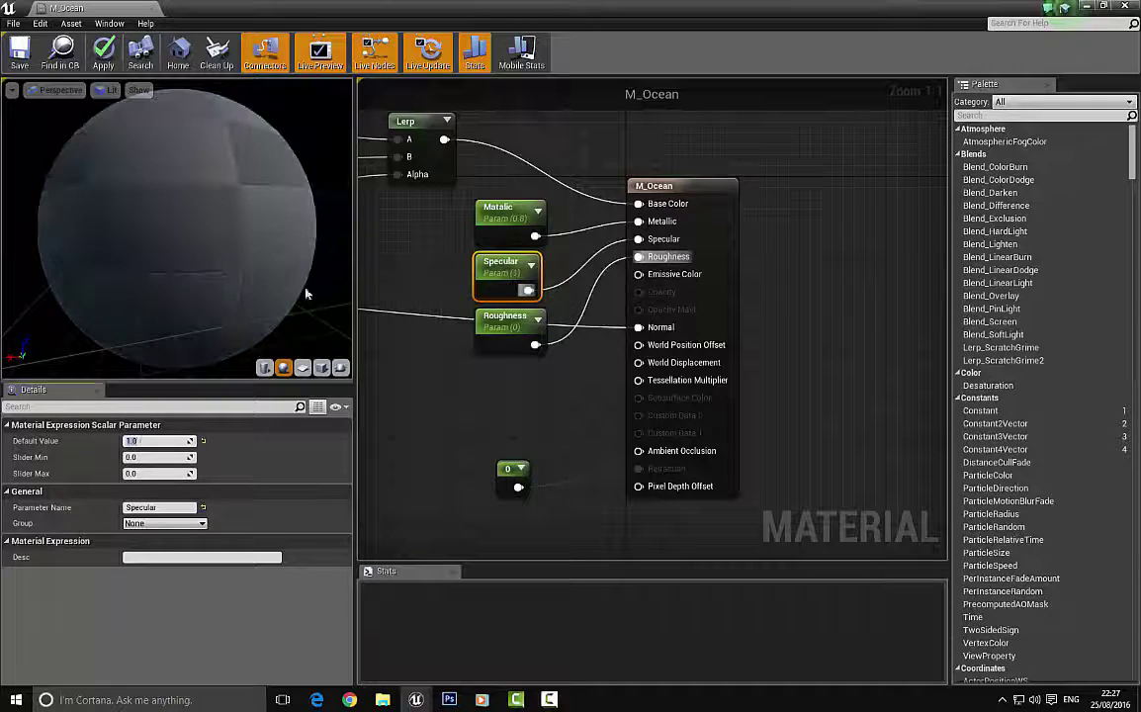
Set the default value of the Roughness parameter to 0.1.
mouse_move(442, 292)
right_down()
mouse_move(423, 292)
mouse_move(446, 297)
right_up()
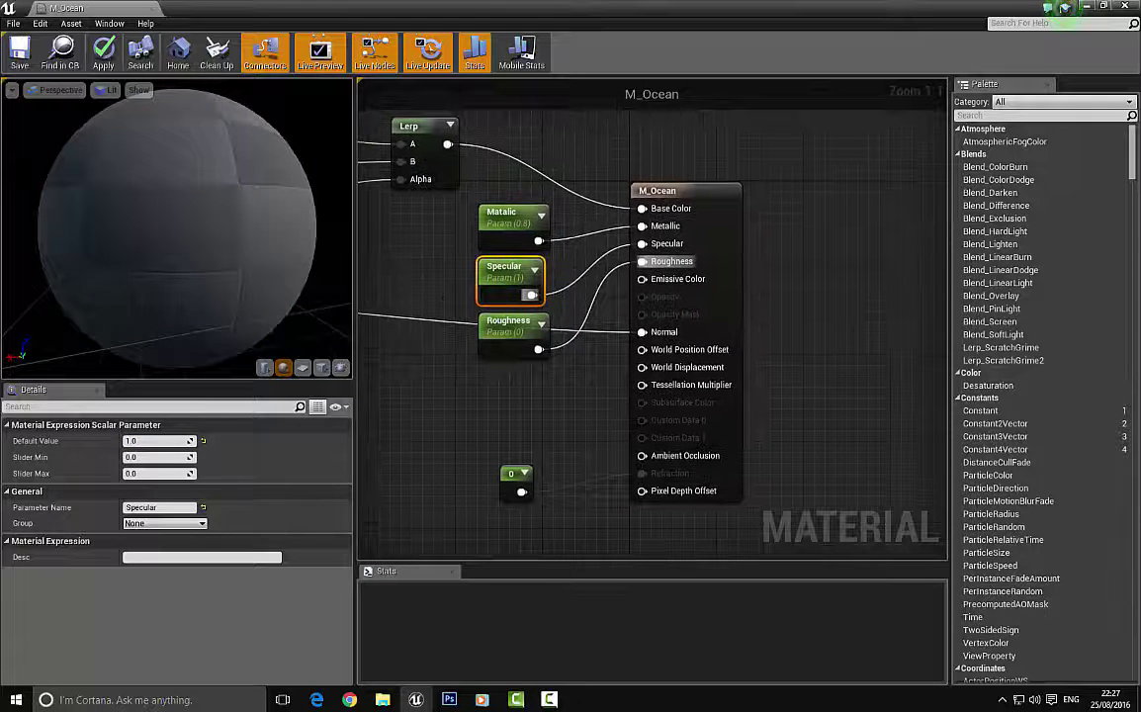
click(509, 324)
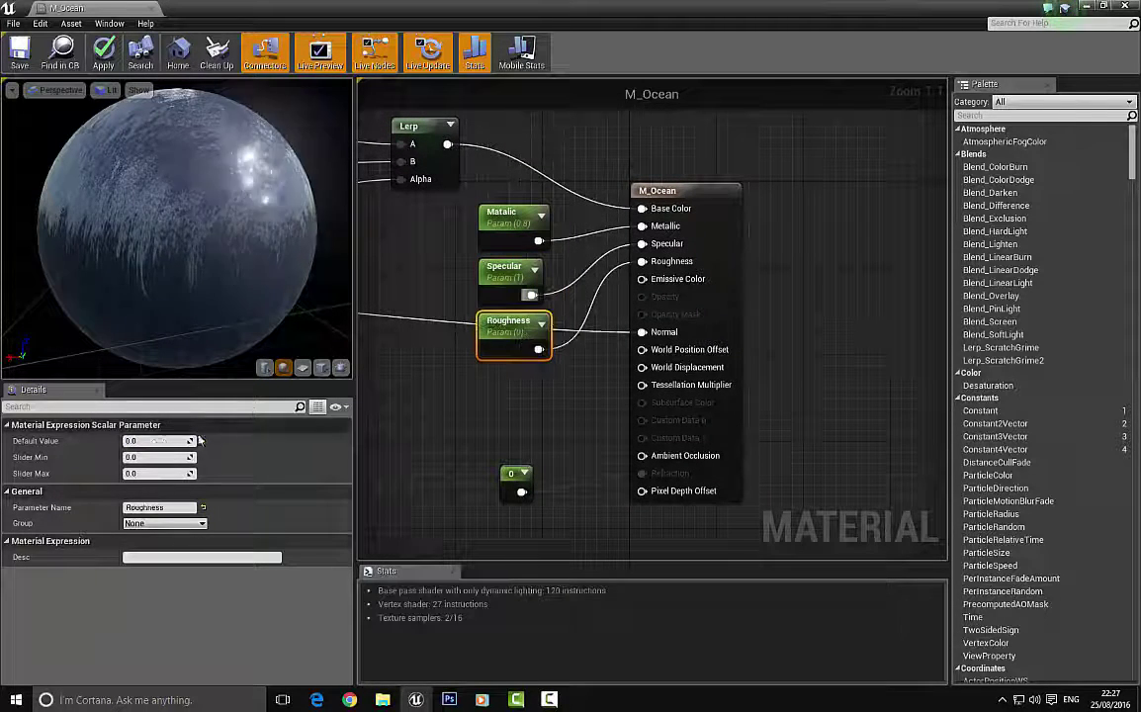
click(163, 441)
text(1)
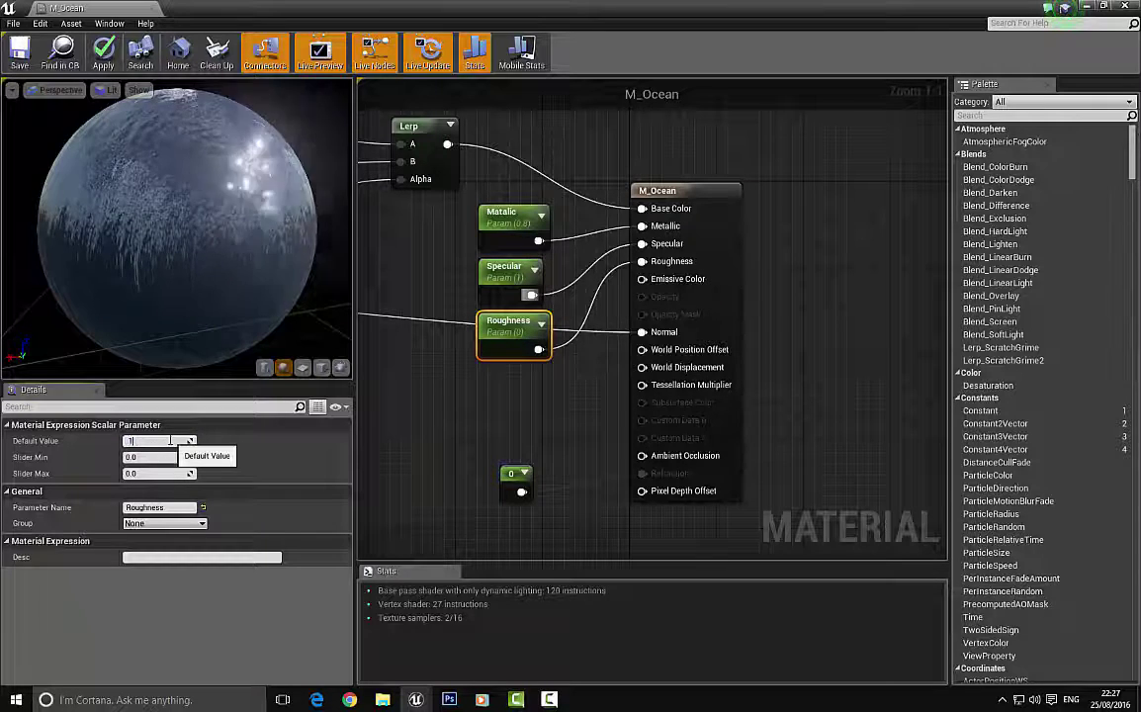
key(Return)
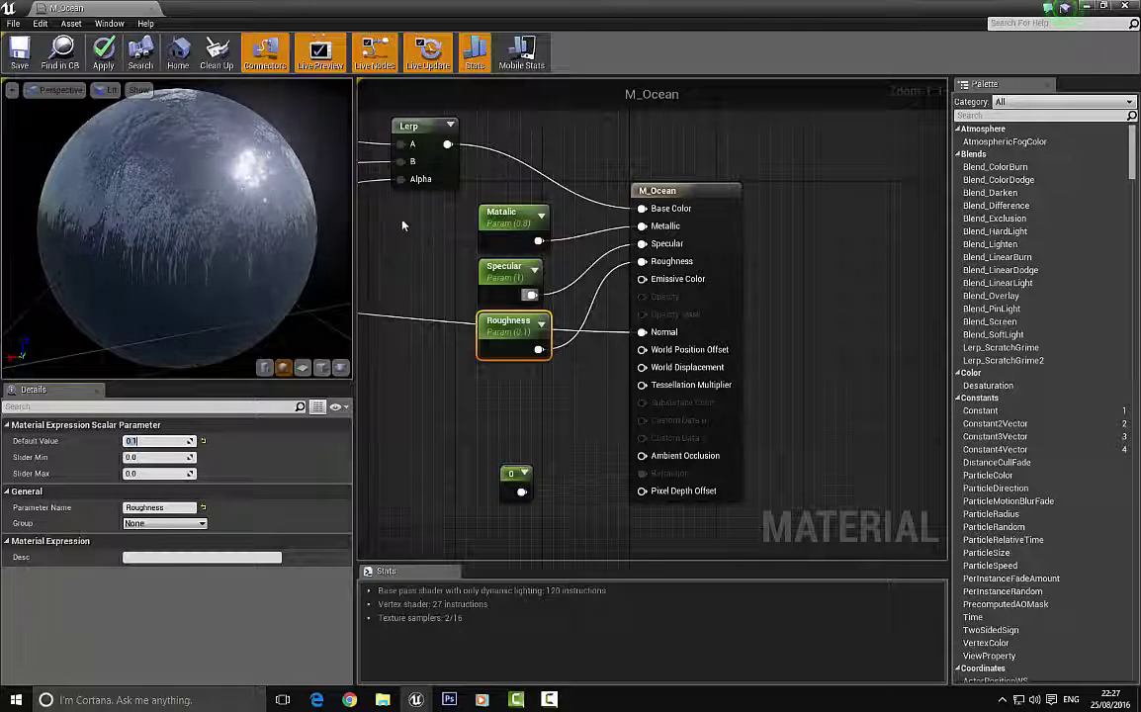
Rotate the preview sphere to inspect its reflections, and save the M_Ocean material.
click(504, 219)
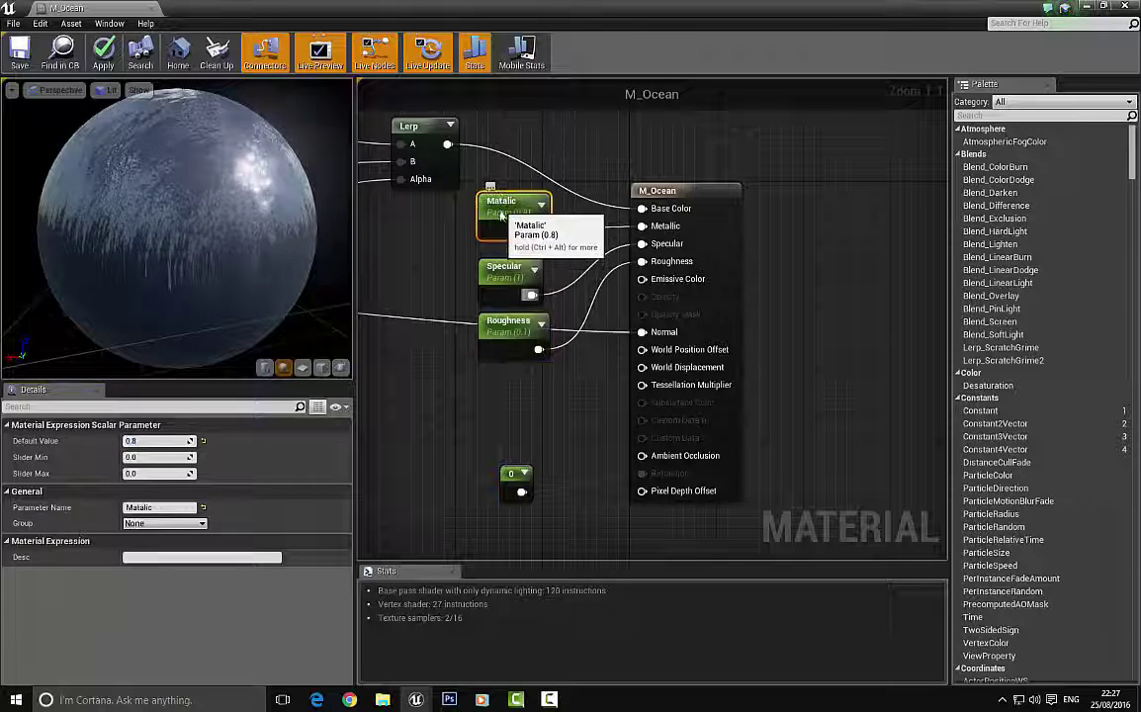
click(409, 241)
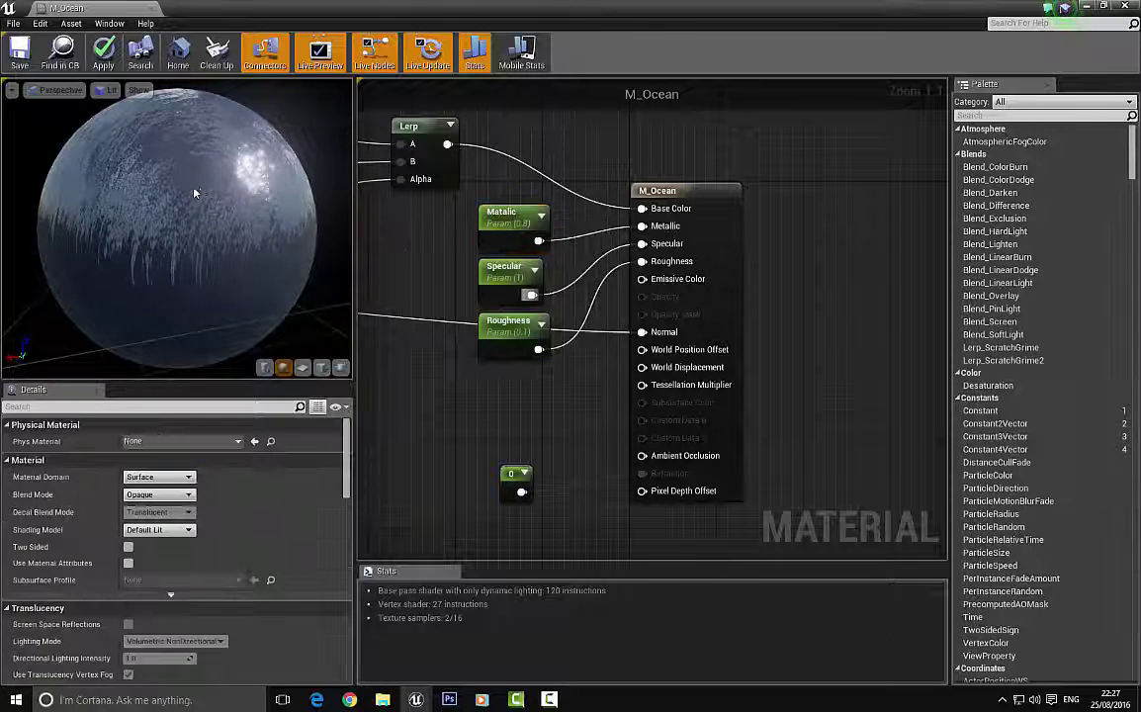
drag(196, 193, 19, 84)
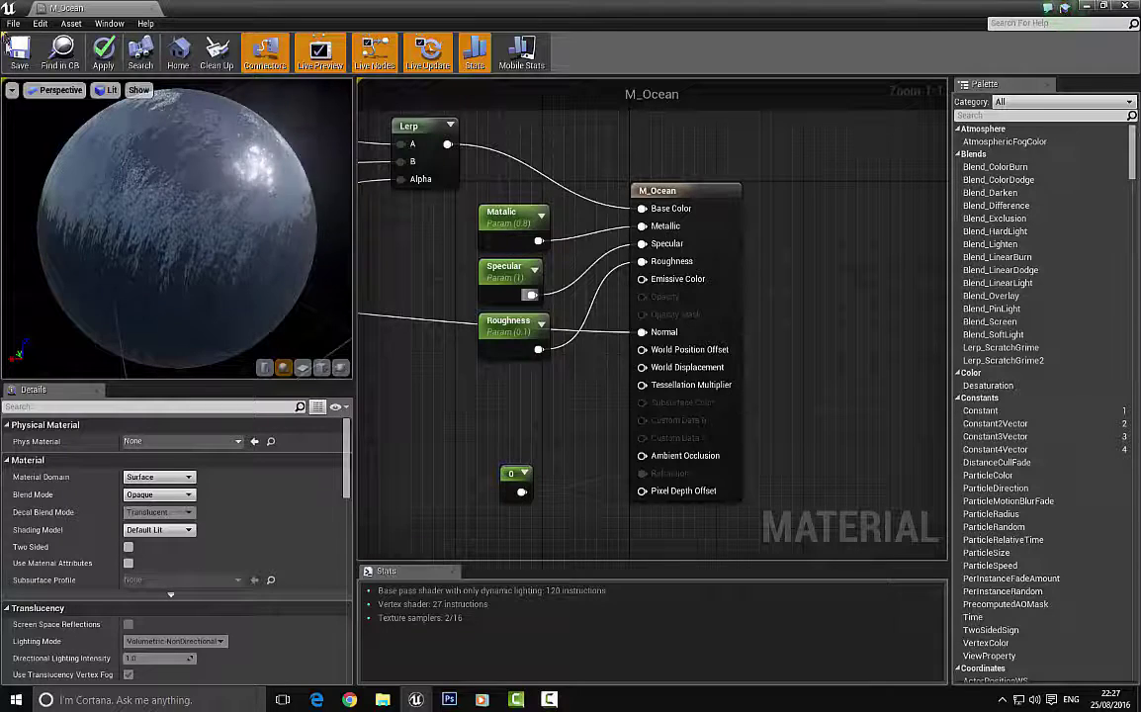
click(13, 49)
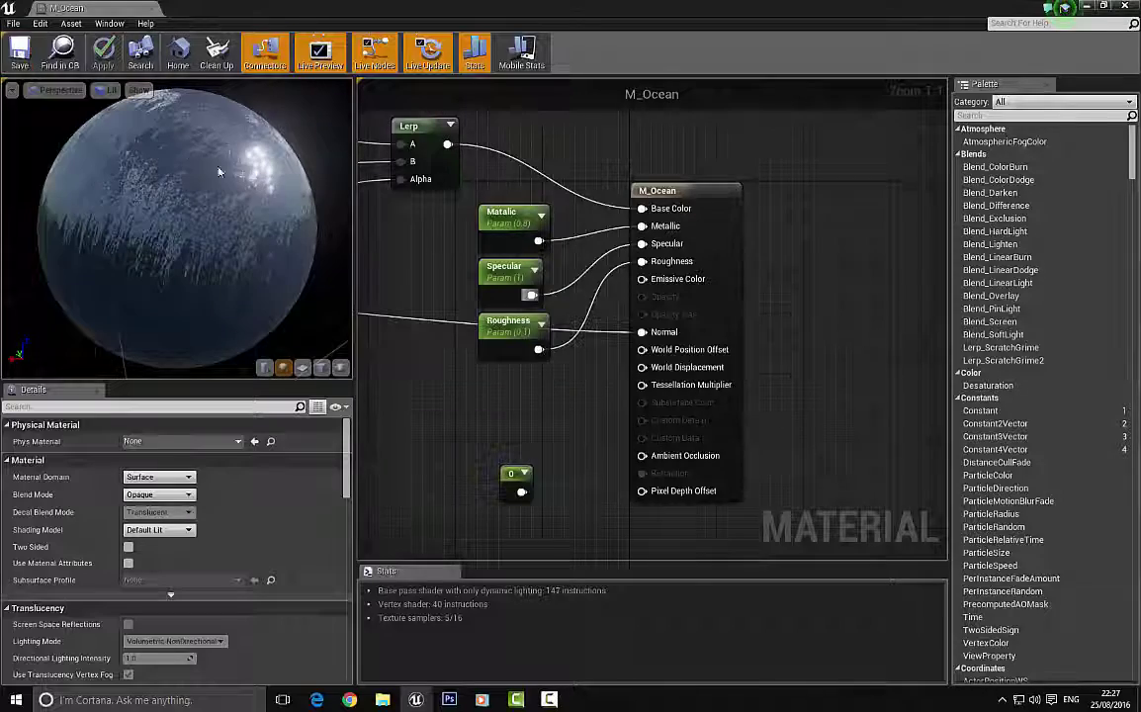
Uncover the level viewport, examine the ocean plane's surface from different angles, and return to the maximised material editor.
drag(321, 7, 435, 337)
scroll(548, 234, up, 3)
right_drag(548, 234, 520, 103)
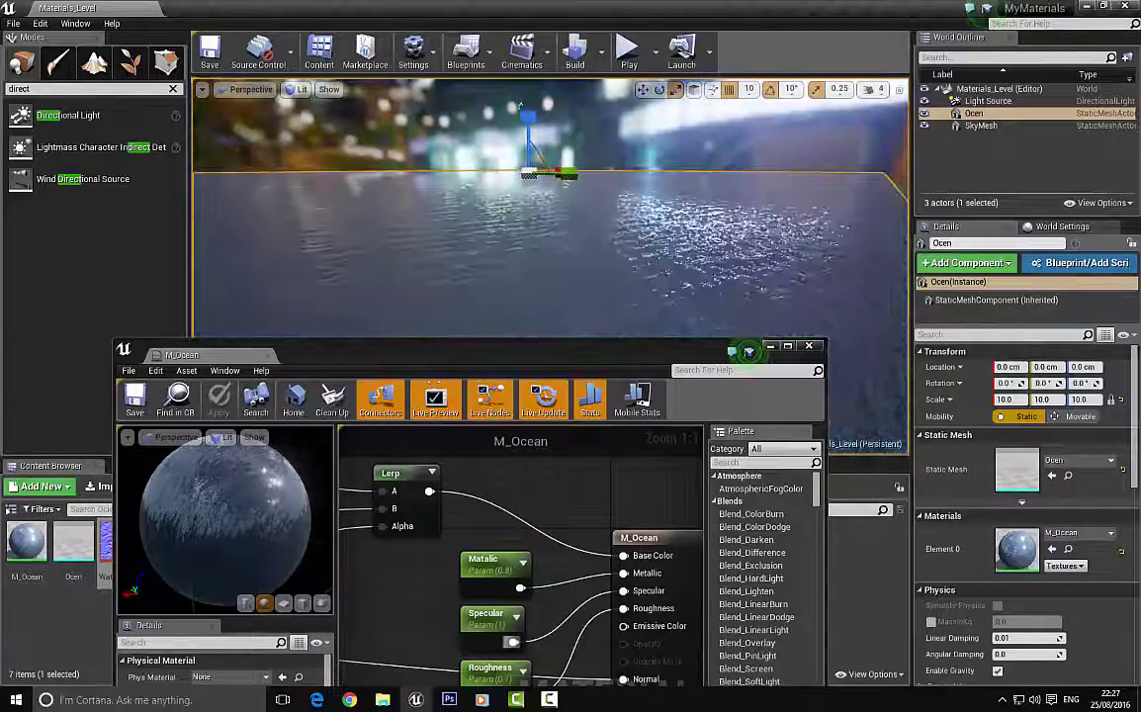
drag(748, 351, 692, 230)
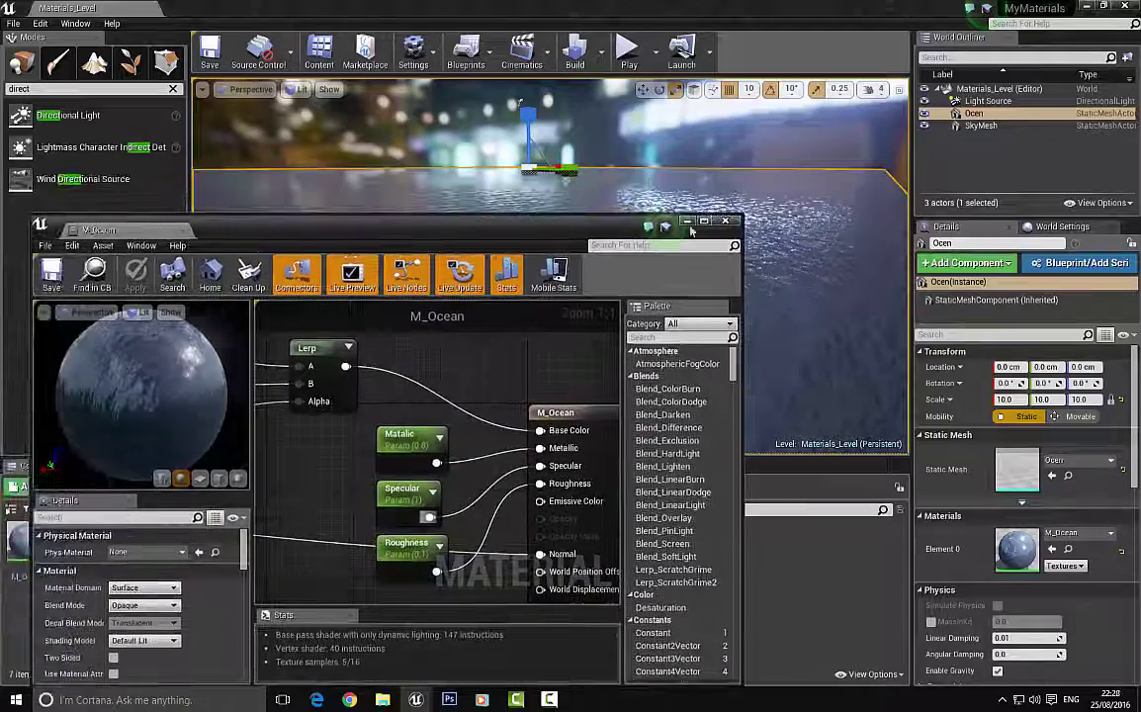
drag(615, 235, 620, 465)
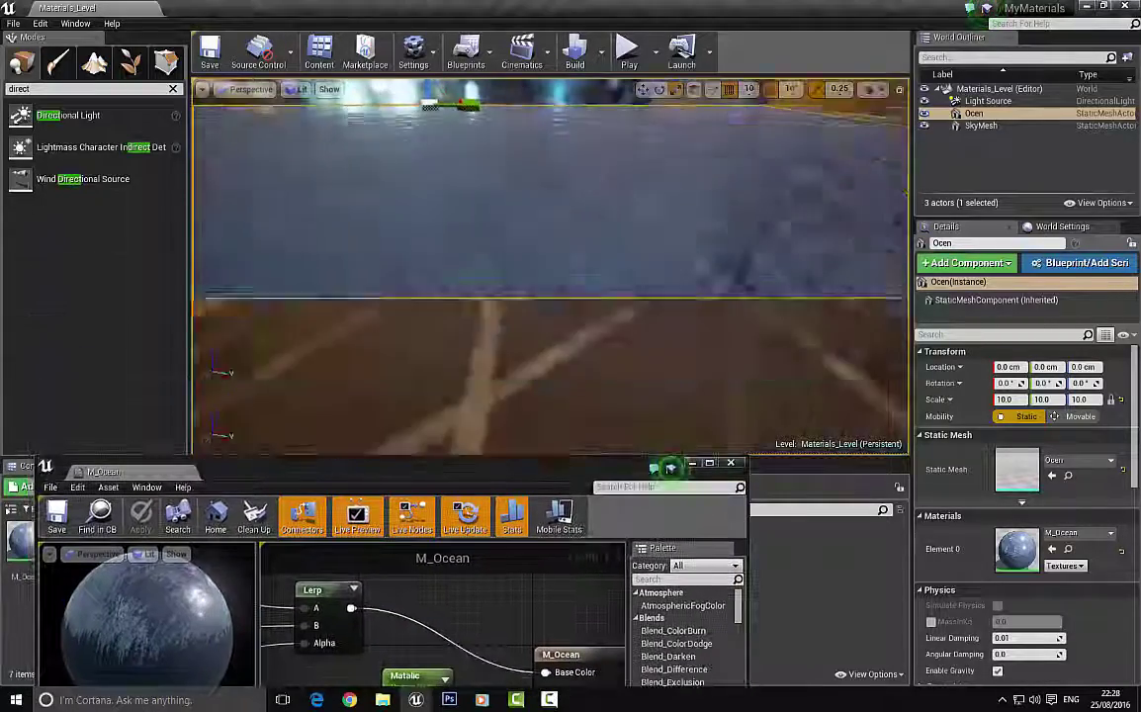
right_drag(633, 227, 561, 138)
drag(407, 471, 571, 10)
Move the Add node slightly so it sits centred between the two wave normal branches.
scroll(407, 263, down, 8)
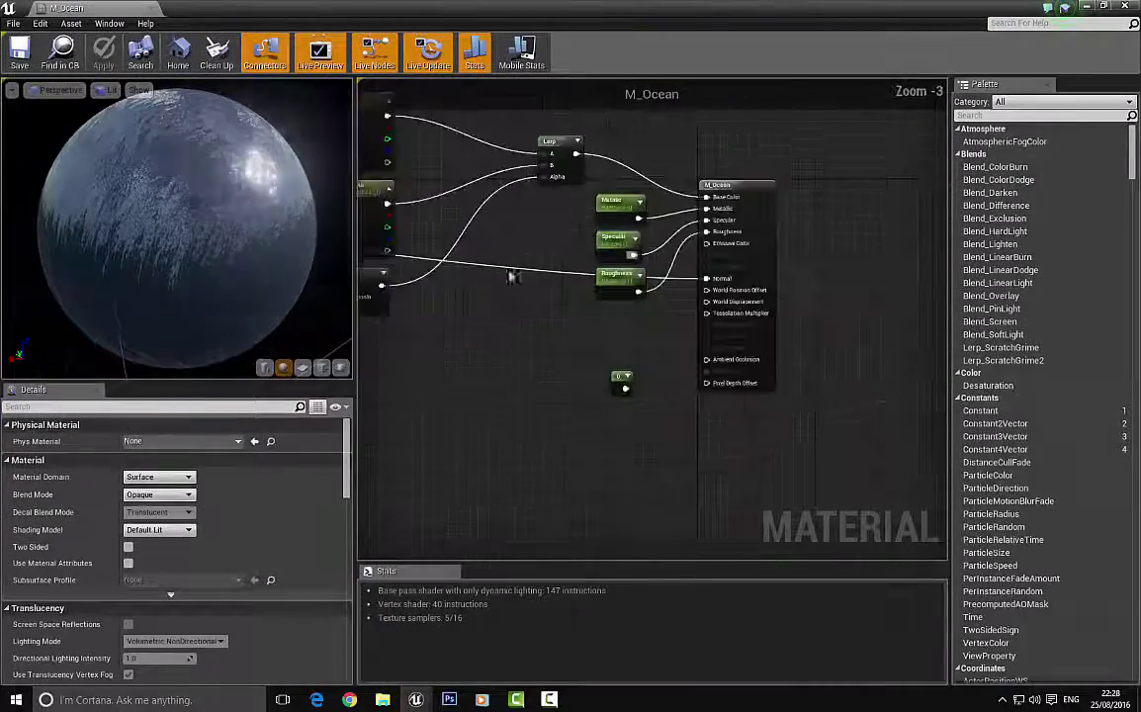
scroll(682, 347, down, 1)
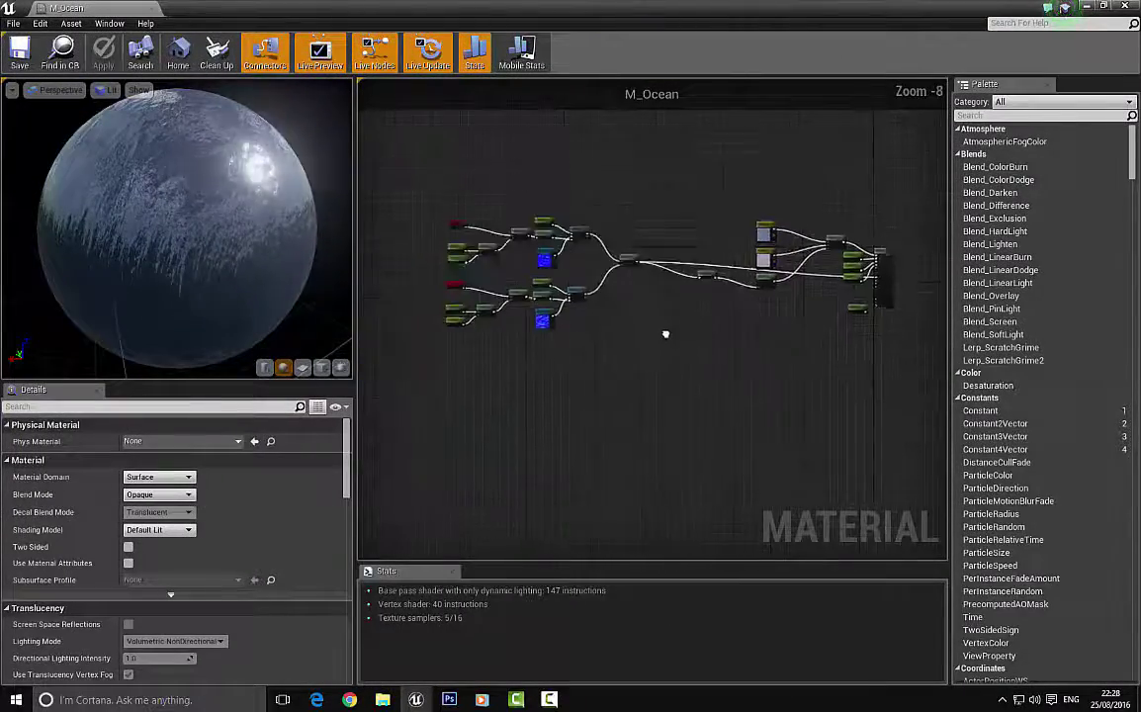
drag(635, 390, 635, 389)
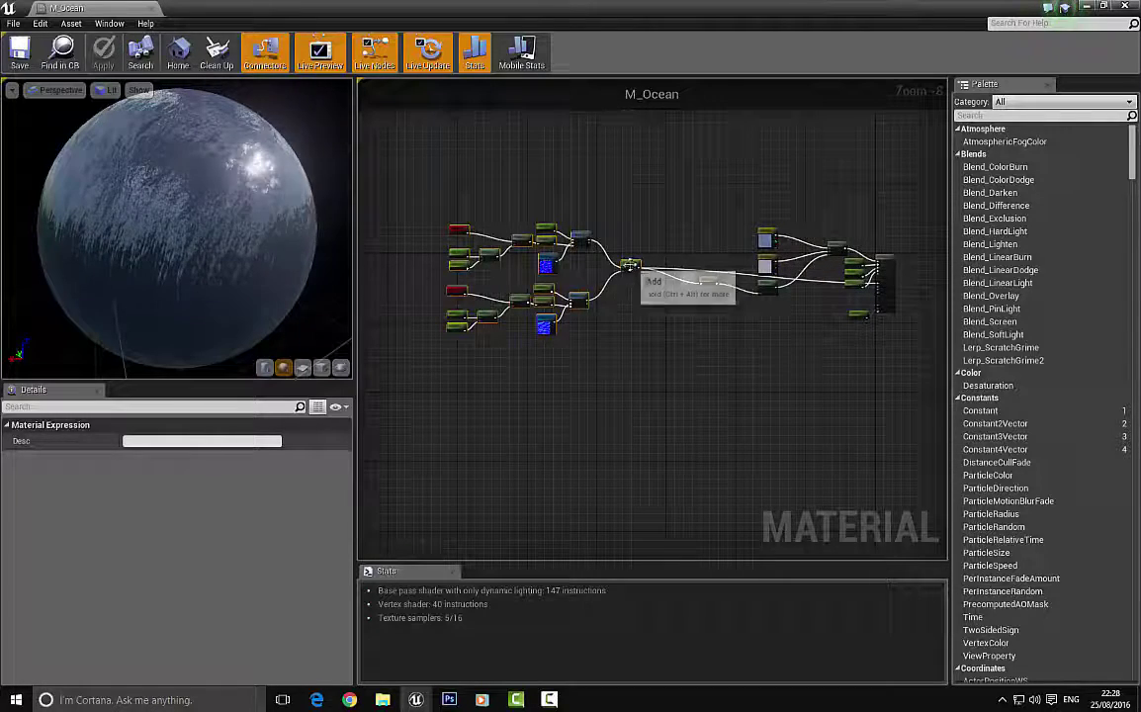
drag(630, 265, 643, 275)
click(716, 352)
scroll(676, 287, up, 4)
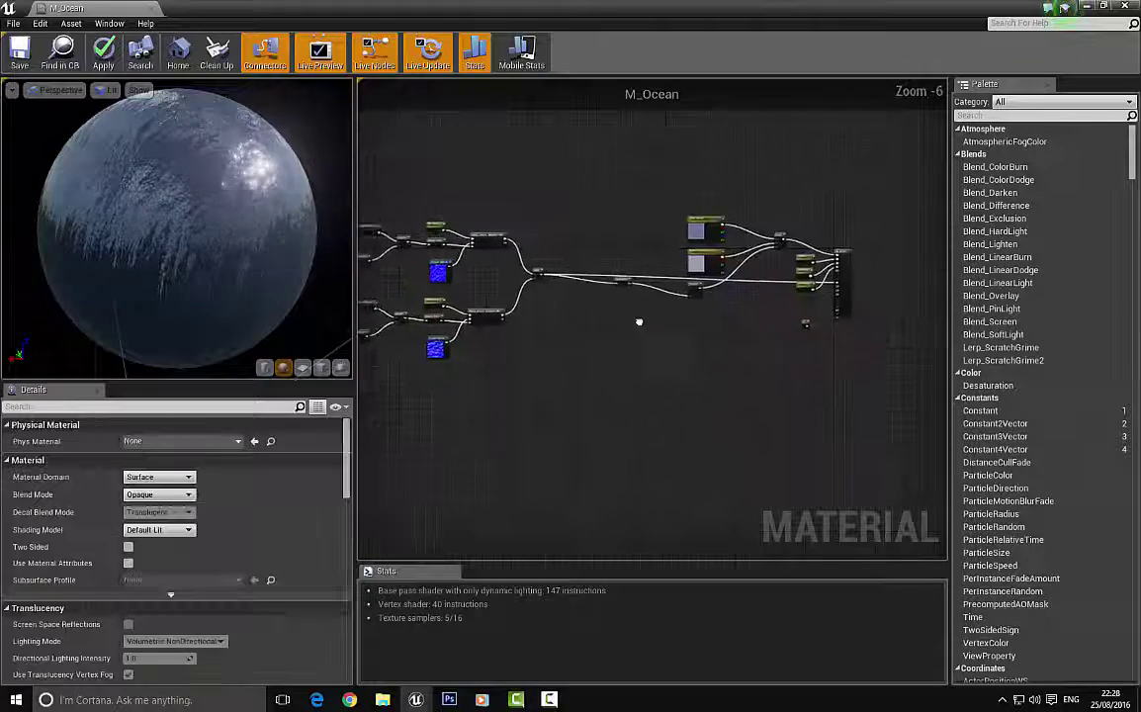
scroll(643, 310, up, 1)
right_drag(585, 417, 412, 369)
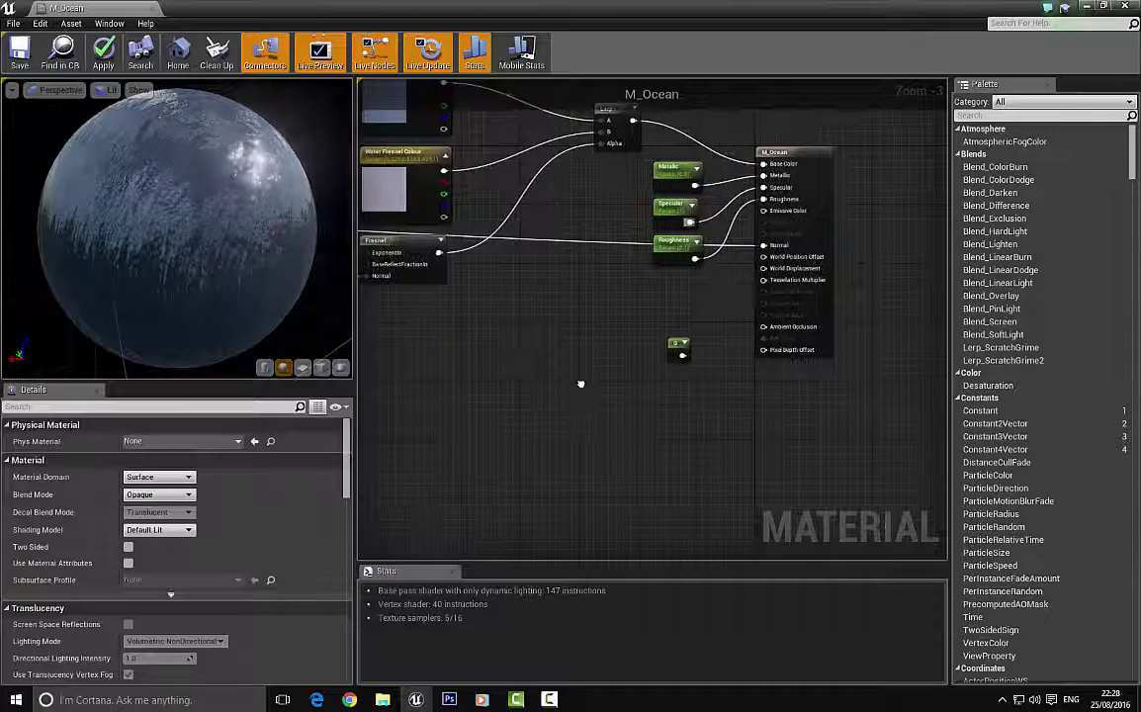
scroll(594, 327, up, 4)
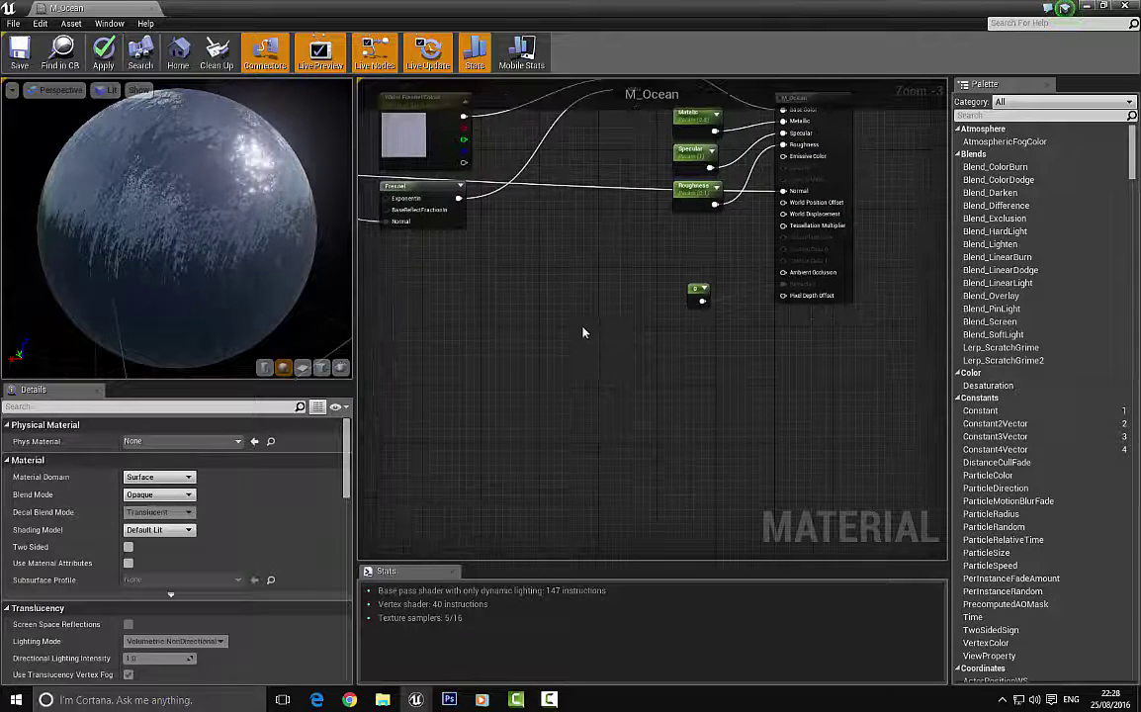
Add an Add node in the empty graph area below the Roughness parameter, near the constant feeding Refraction.
click(623, 303)
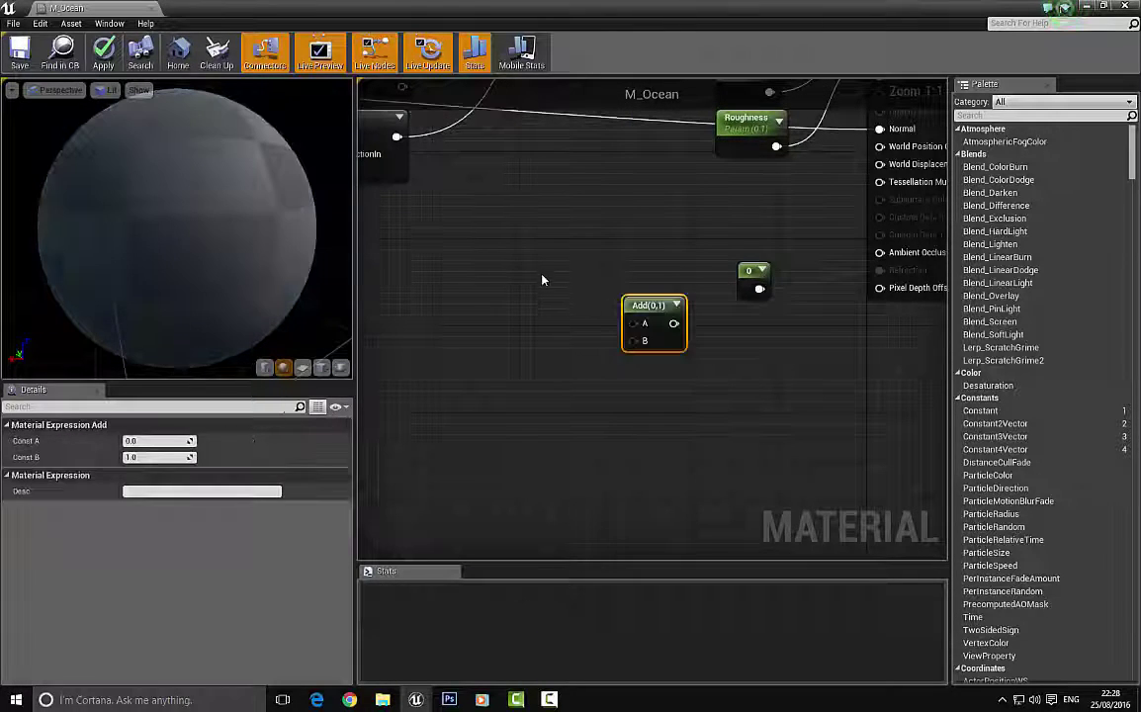
right_click(539, 275)
text(w)
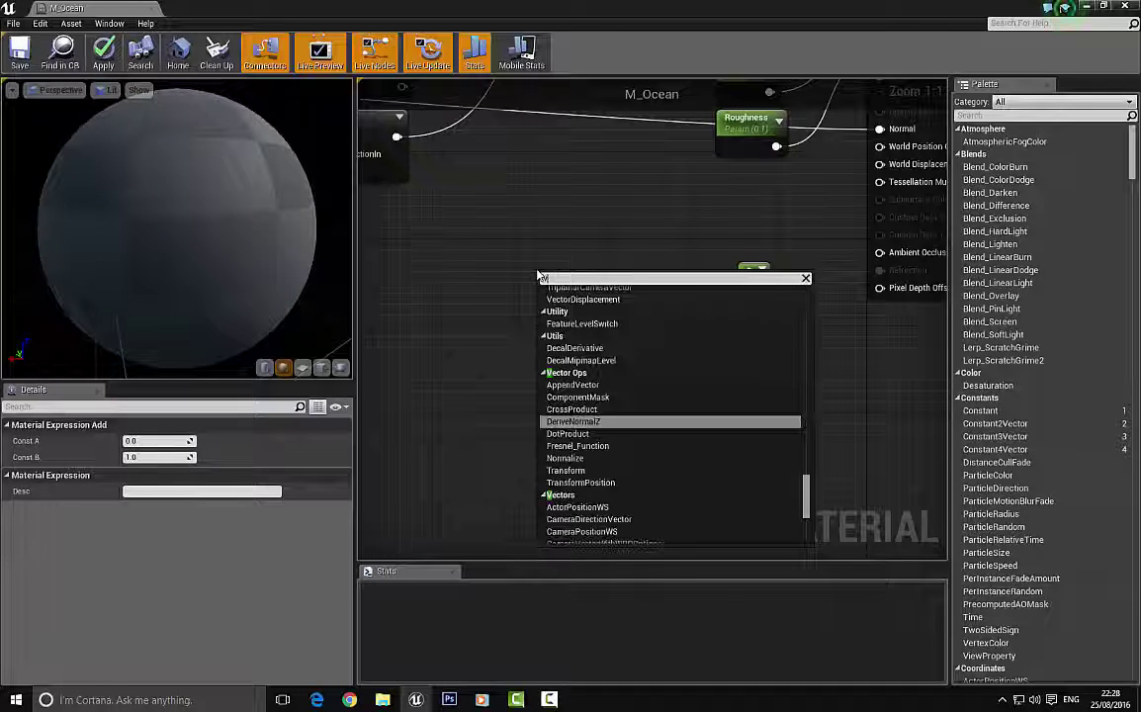
text(ctor)
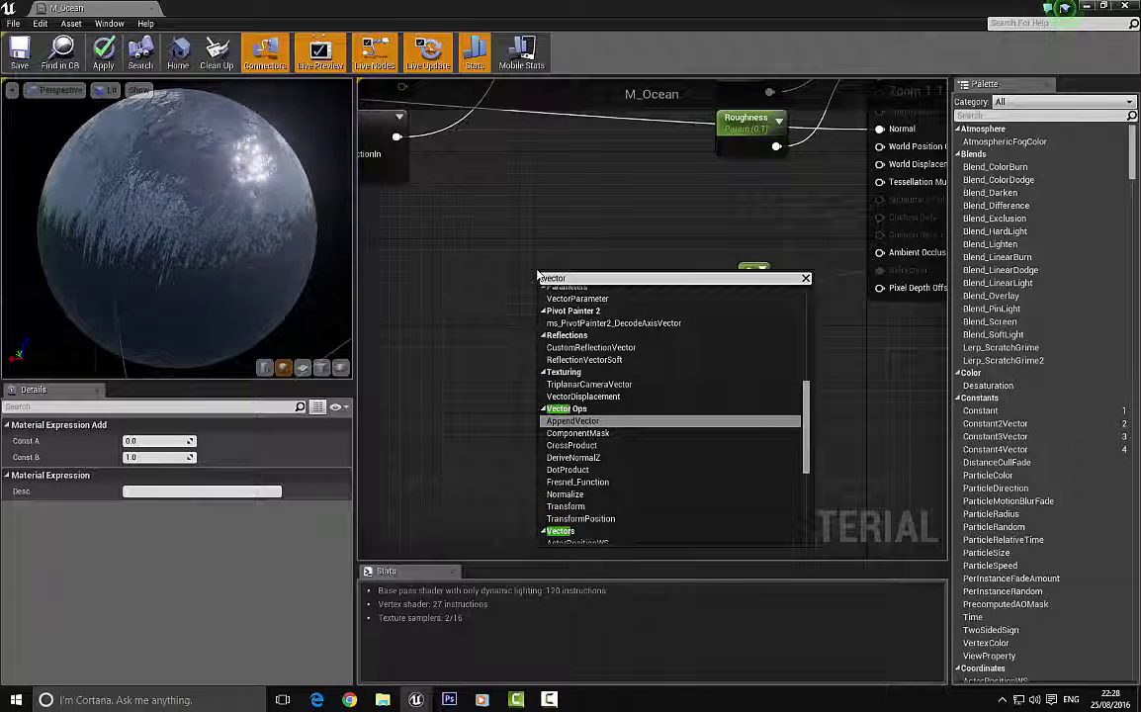
text(no)
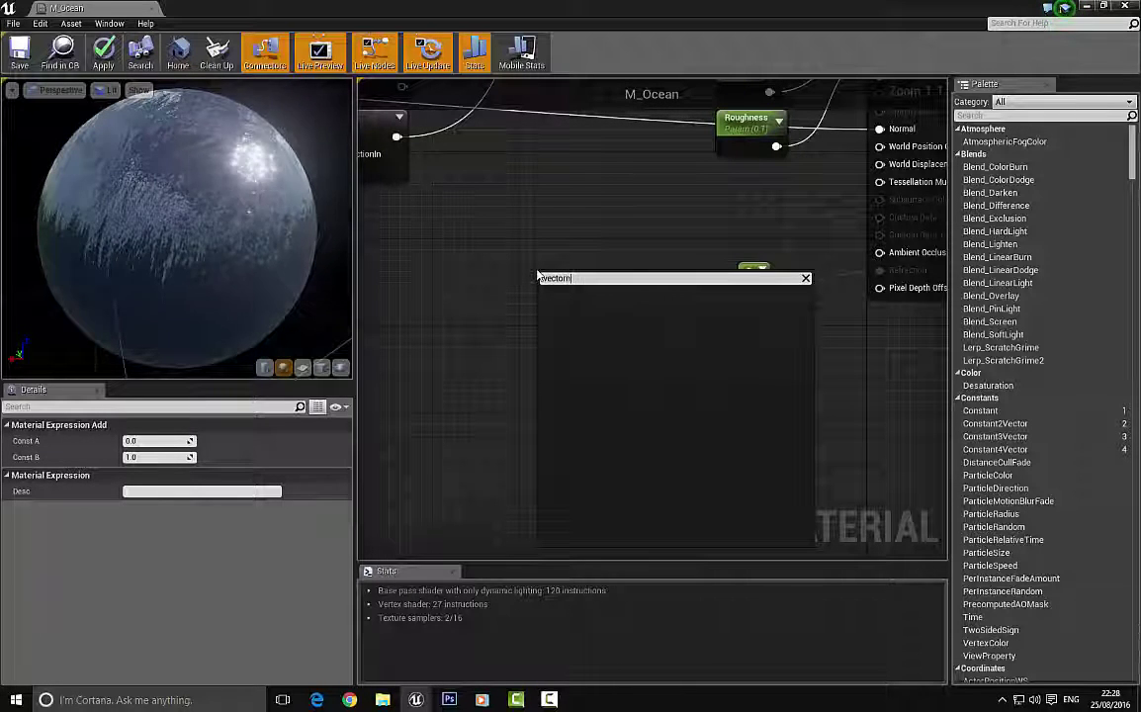
key(BackSpace)
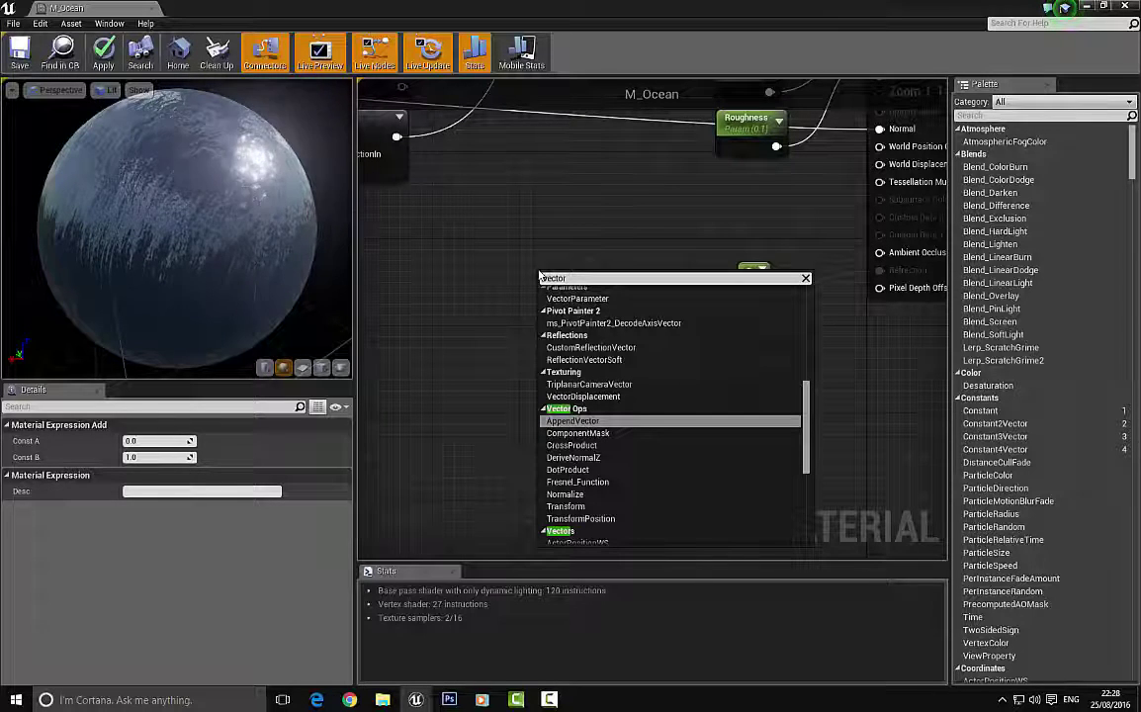
scroll(604, 423, down, 4)
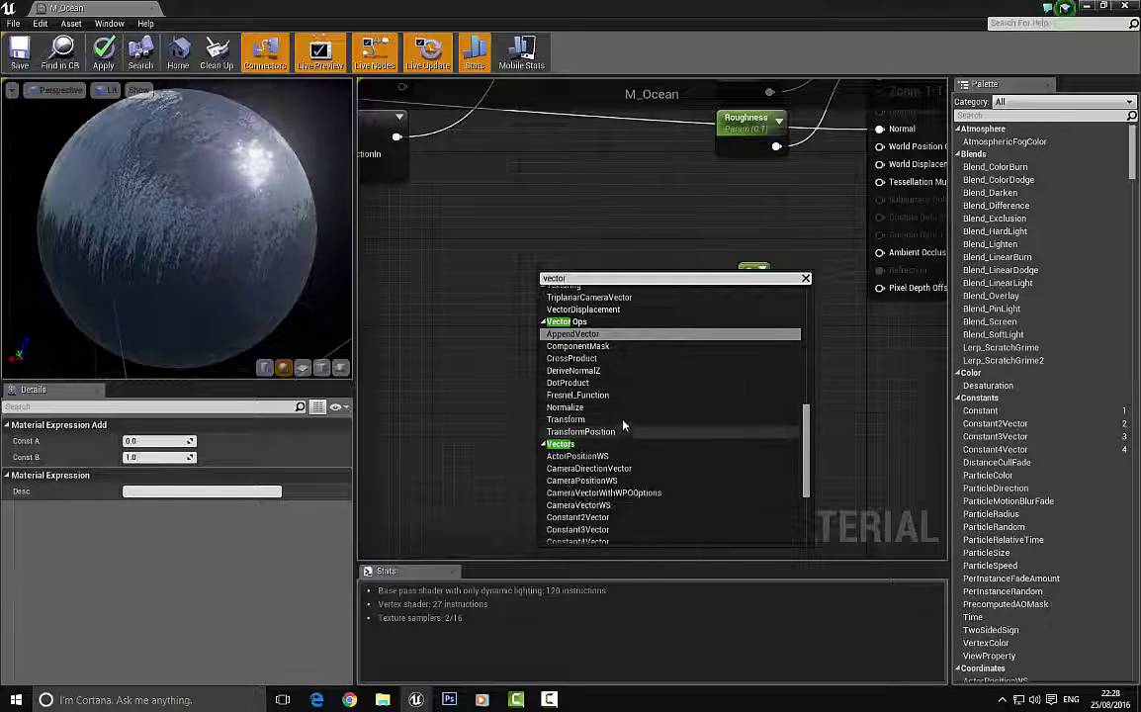
click(444, 366)
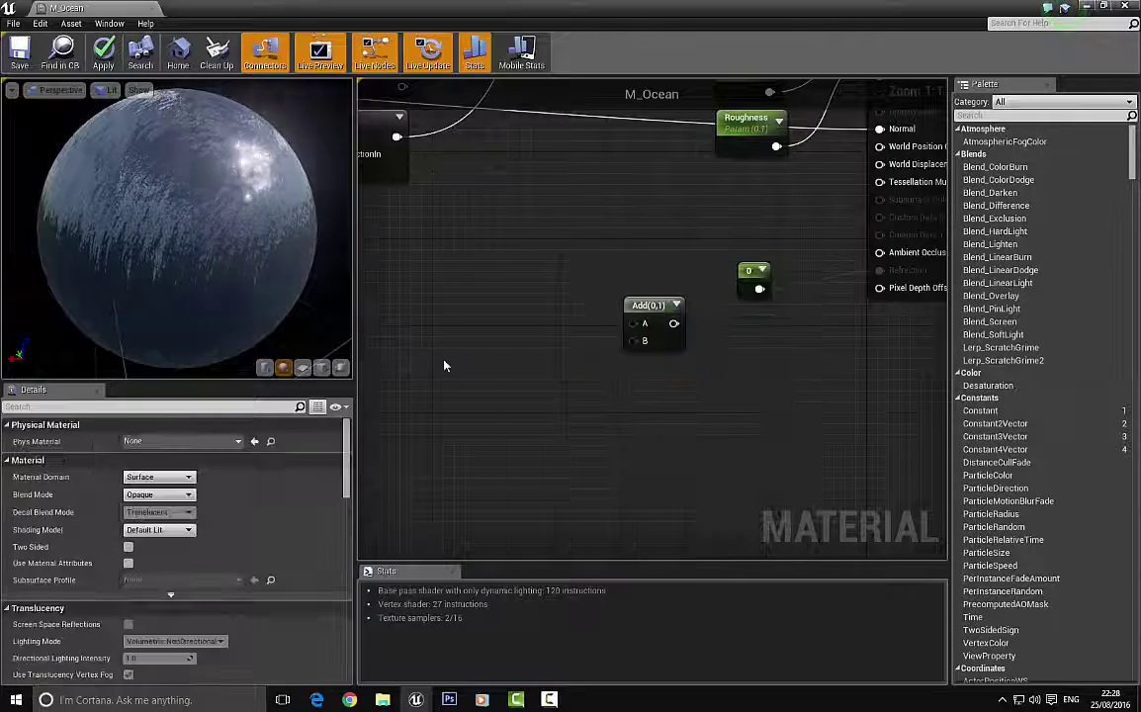
Search the node list for normalWS and add a VertexNormalWS node next to the Add node.
right_click(555, 322)
text(normal)
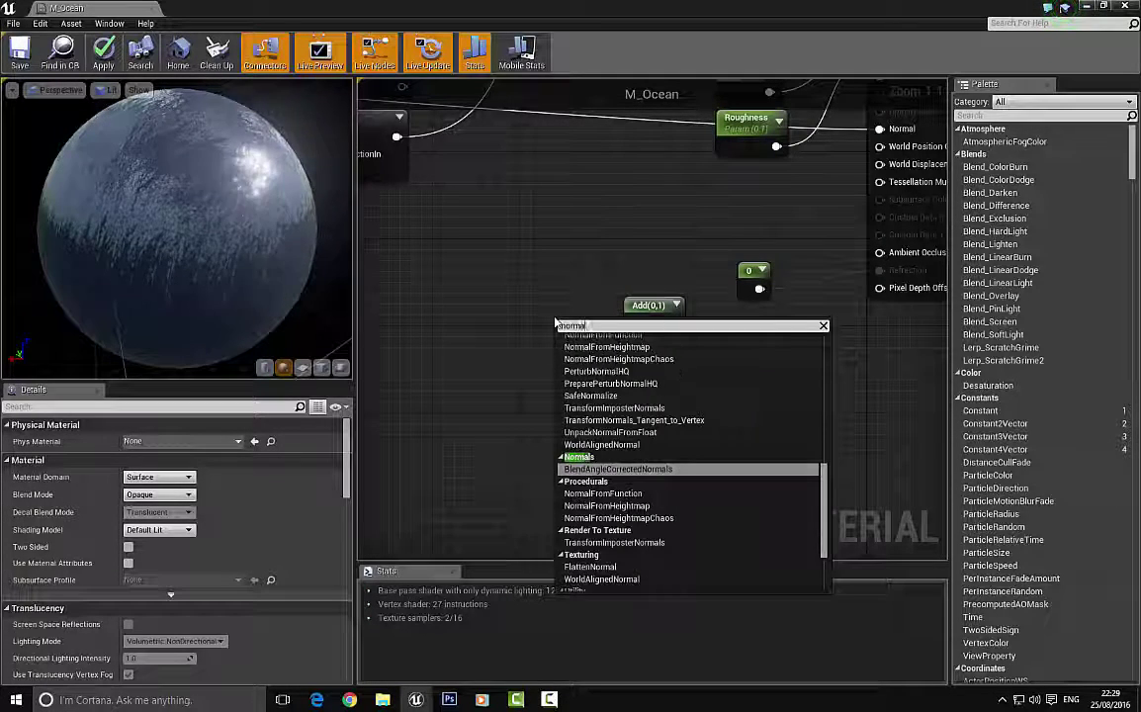
text(WS)
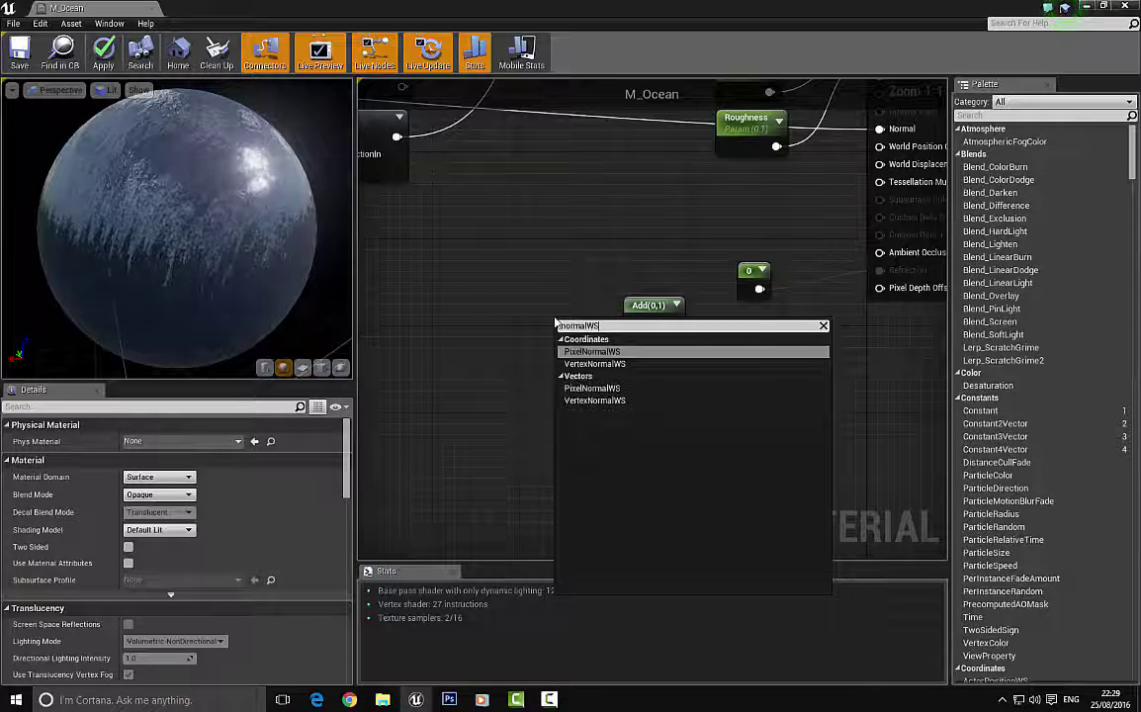
click(635, 365)
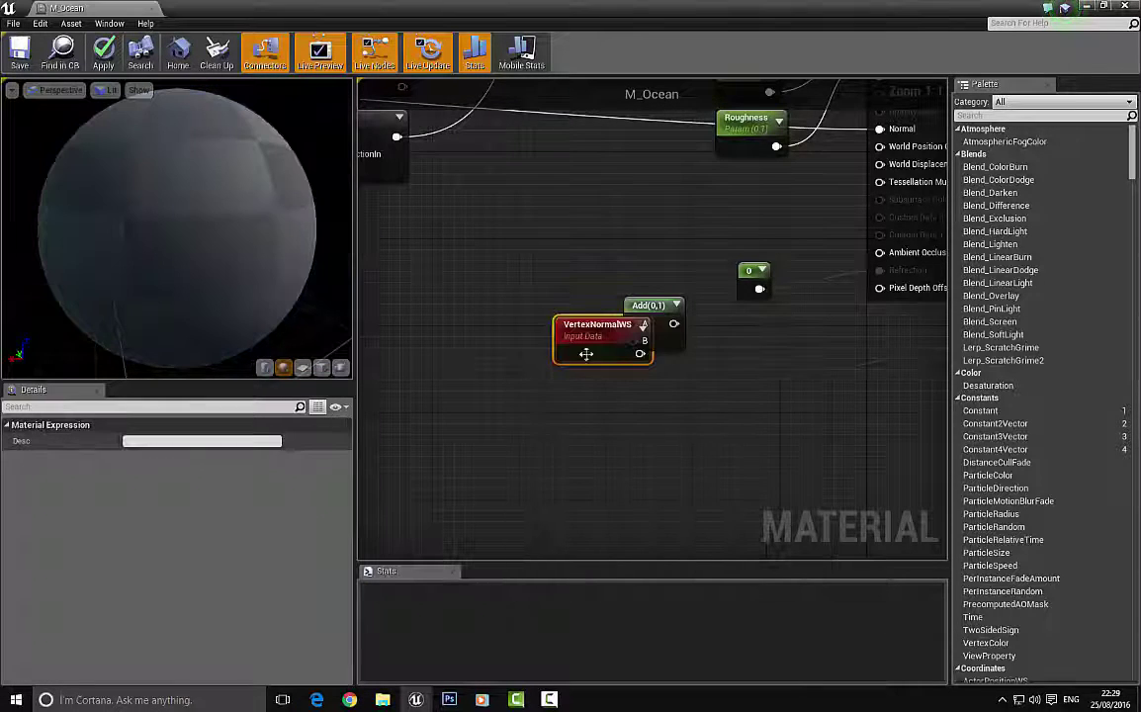
Separate the overlapping nodes with VertexNormalWS above and before Add, and connect its output to Add's A input.
right_drag(528, 391, 479, 394)
drag(601, 306, 628, 337)
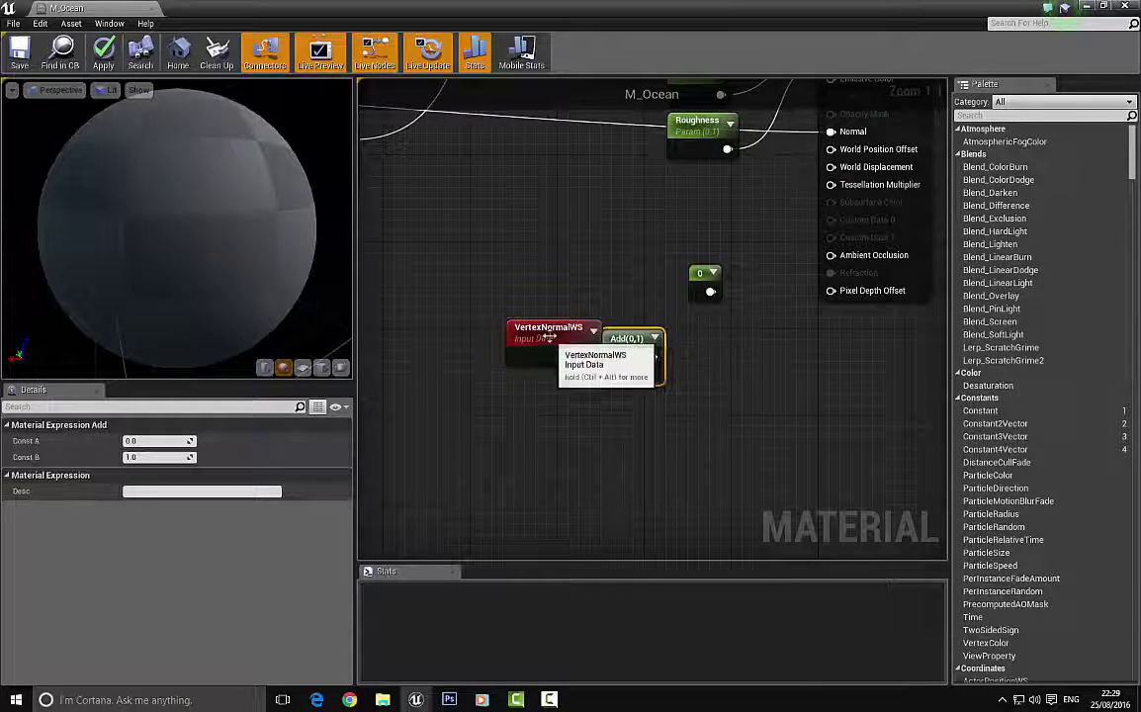
drag(549, 334, 471, 277)
drag(634, 343, 513, 310)
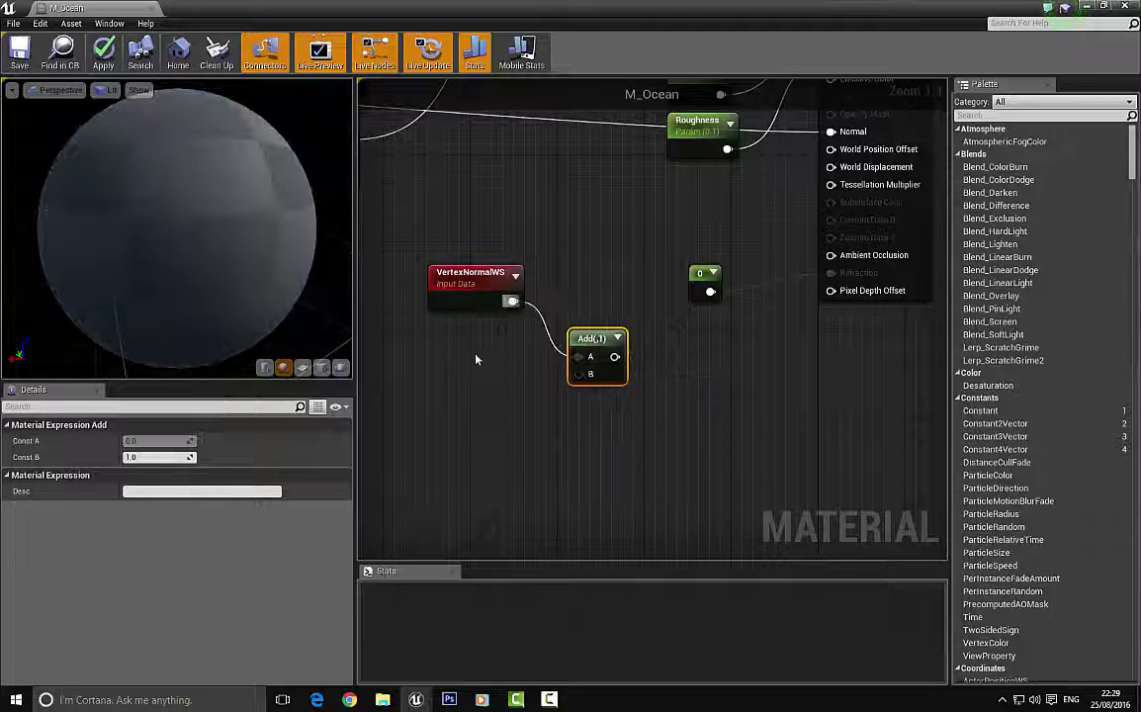
click(428, 319)
Place a Multiply node below the Add node, and add a constant converted to a parameter before it.
right_drag(428, 318, 452, 284)
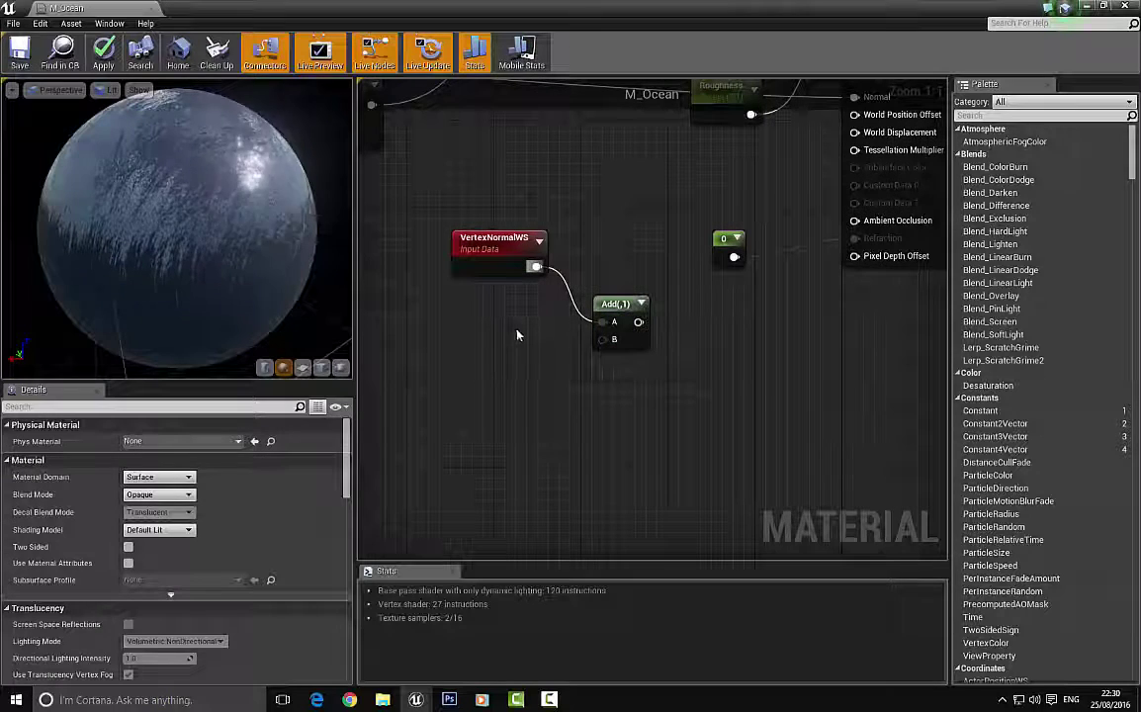
click(556, 369)
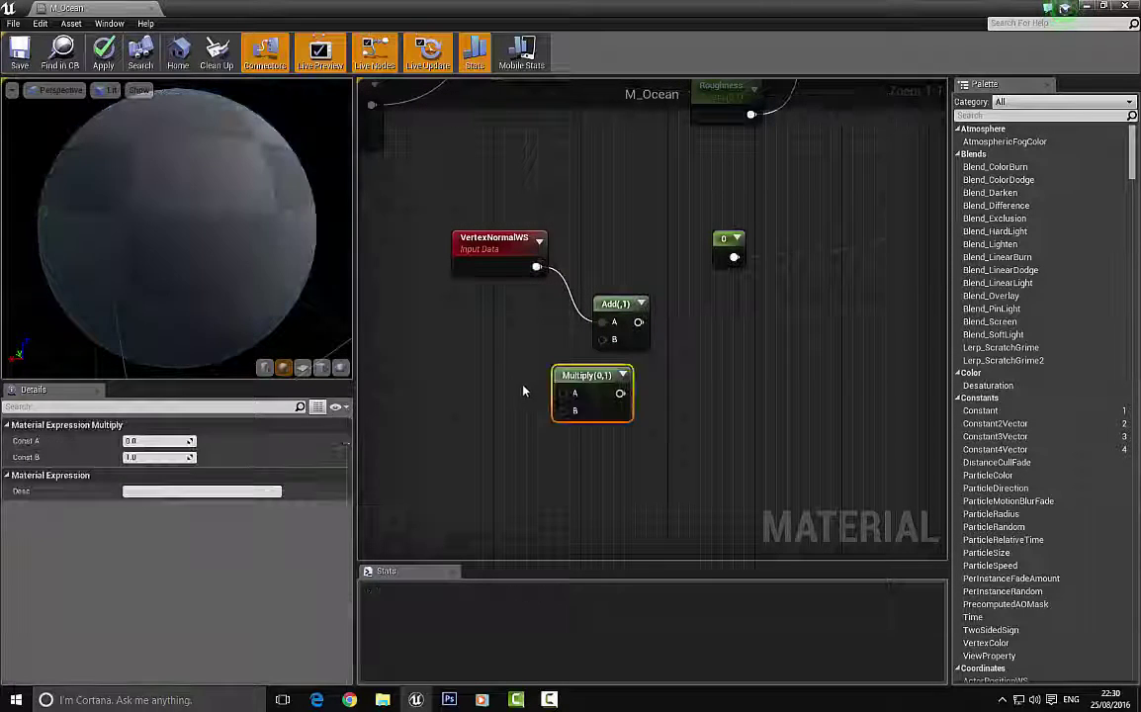
drag(587, 379, 543, 406)
right_drag(402, 321, 504, 288)
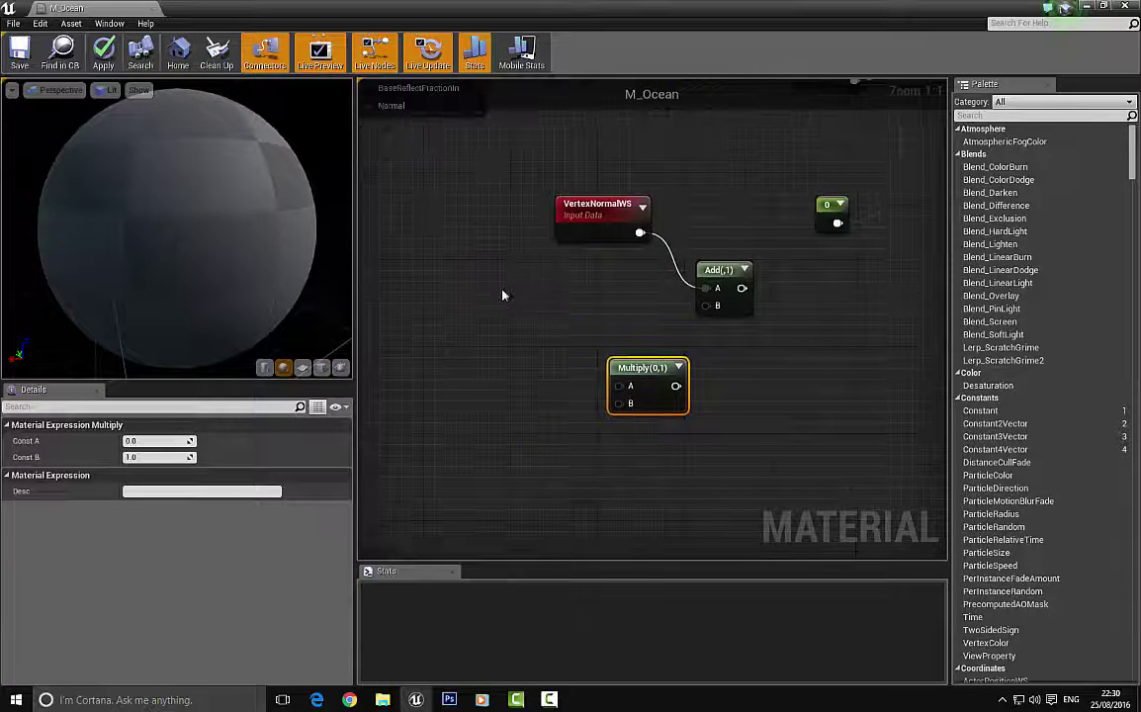
key(1)
click(502, 288)
right_click(514, 293)
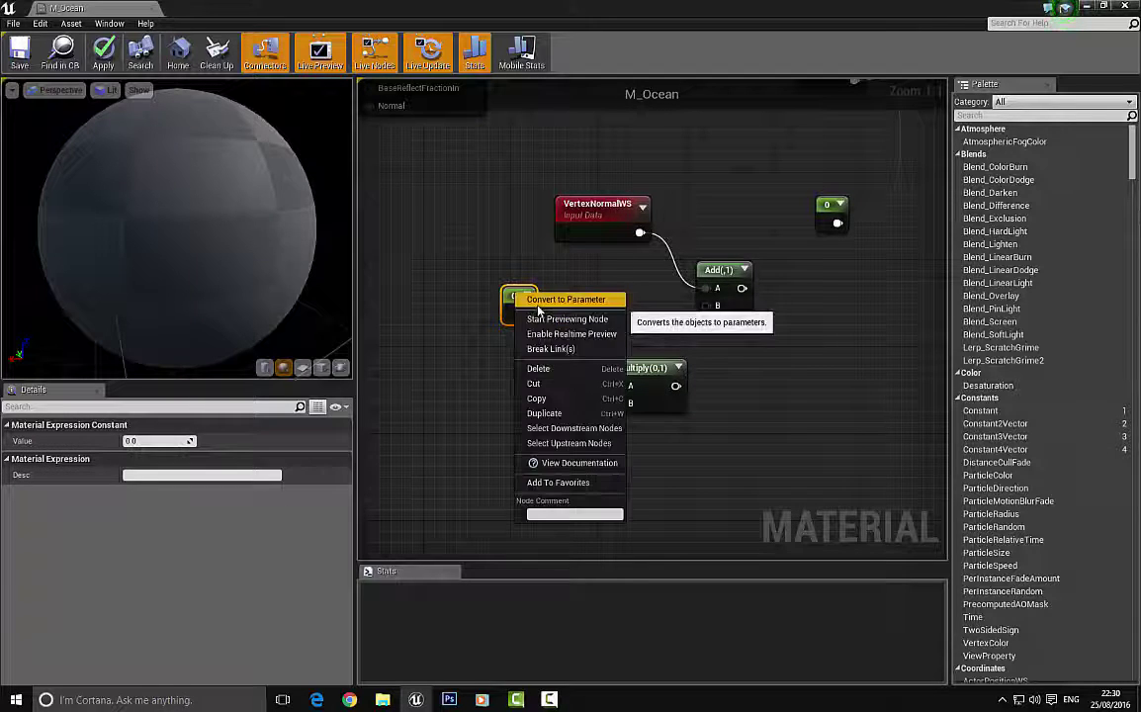
click(542, 300)
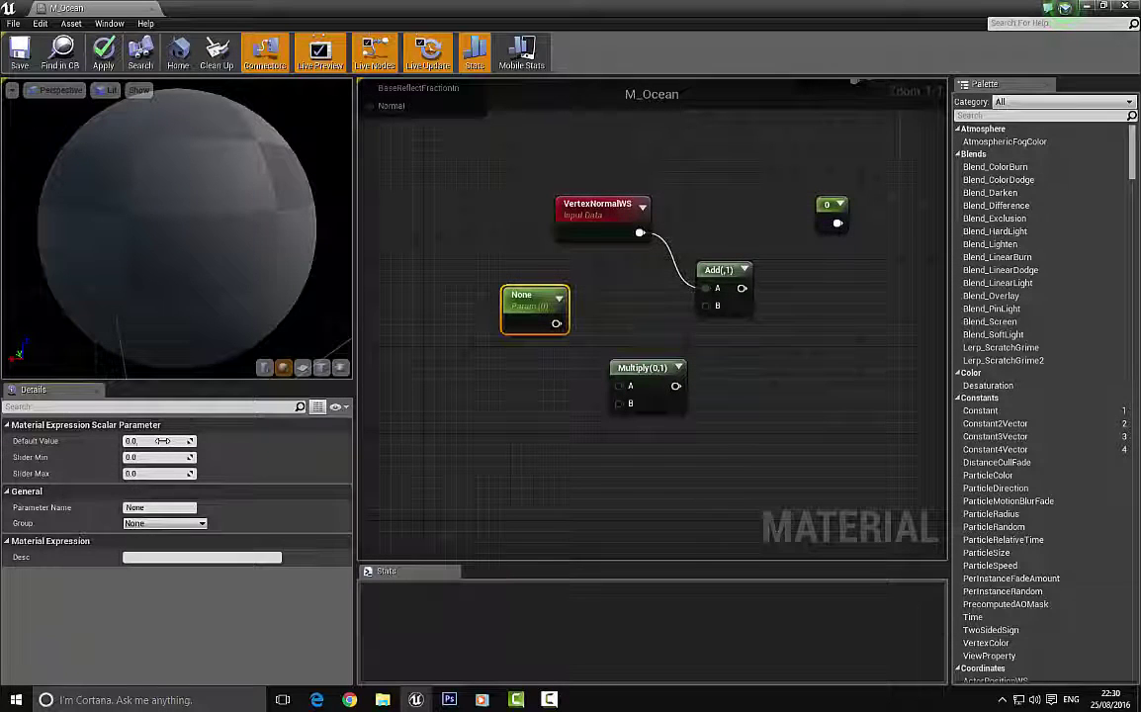
Name the new scalar parameter Distance and set its default value to 1.
click(163, 441)
click(158, 509)
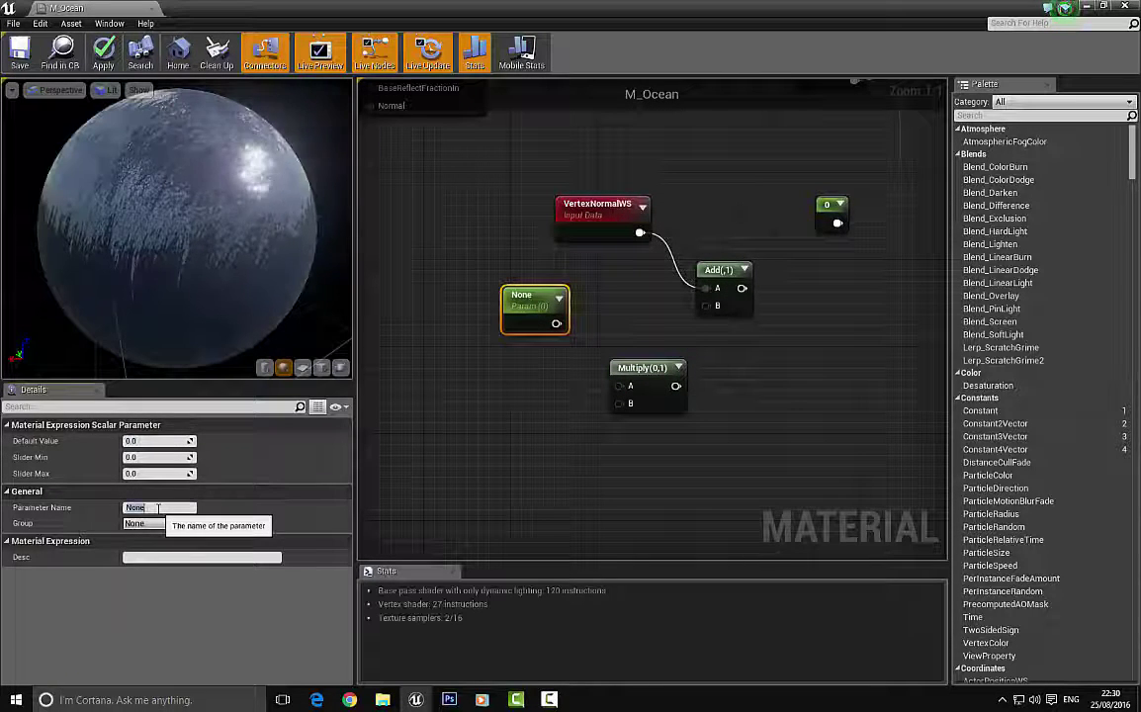
text(Distance)
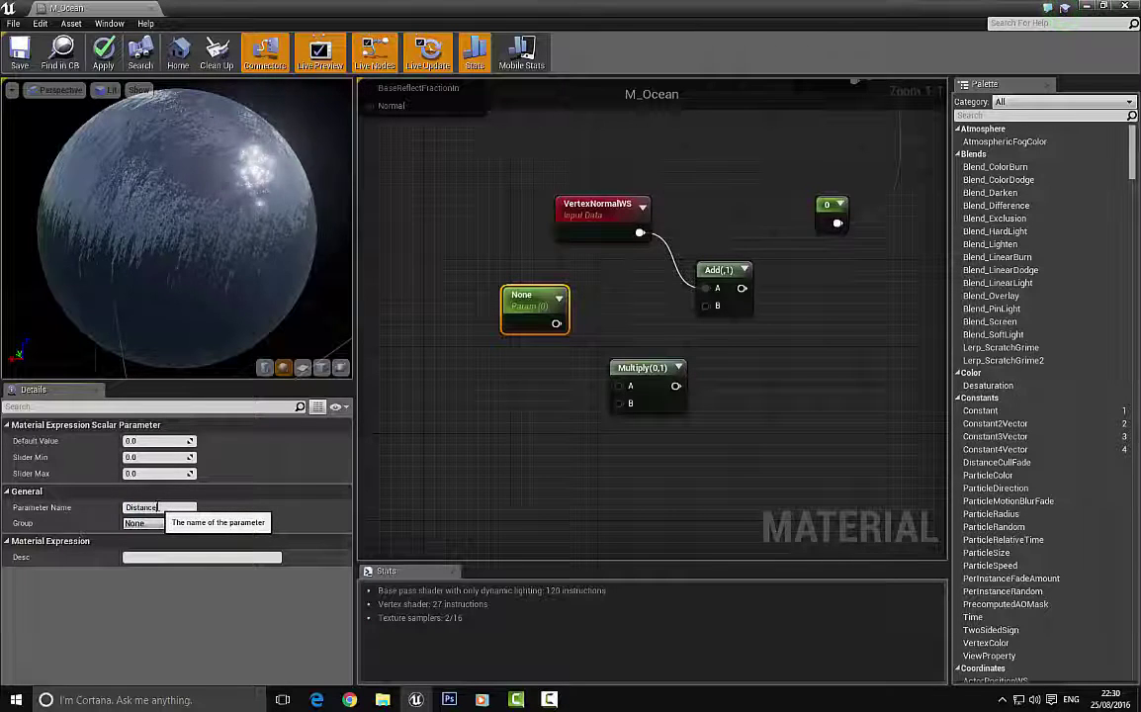
key(Return)
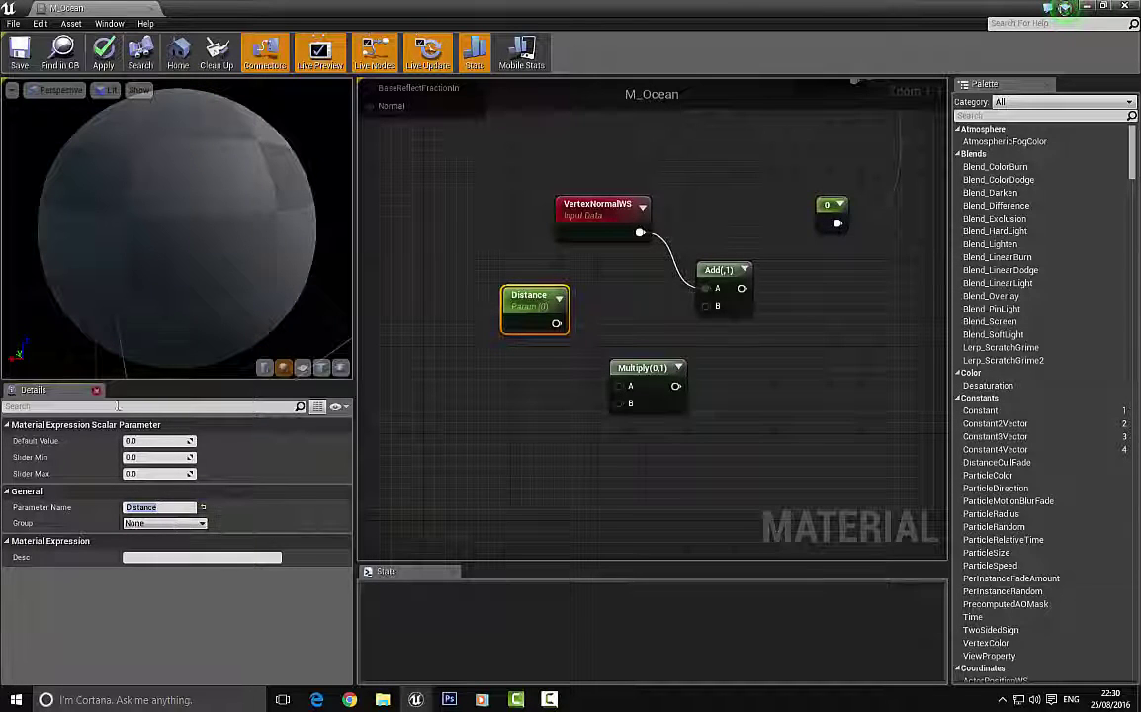
click(156, 440)
text(1)
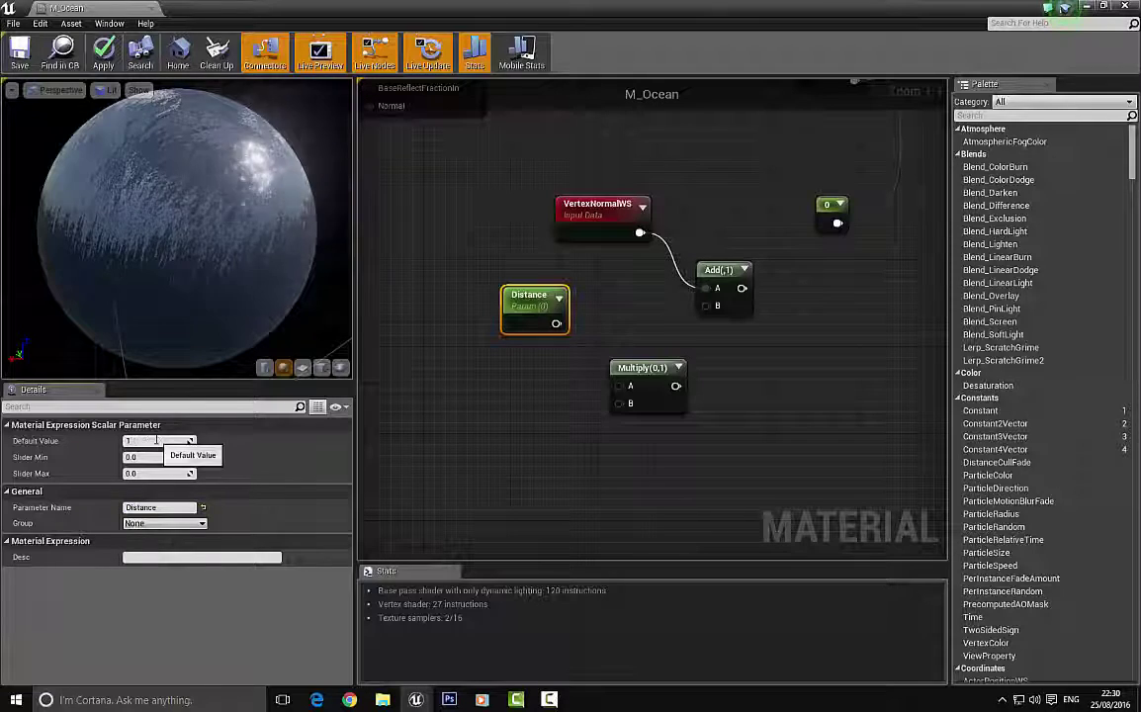
Connect Distance to the Multiply node's A input and the Multiply output to Add's B input.
drag(619, 385, 571, 339)
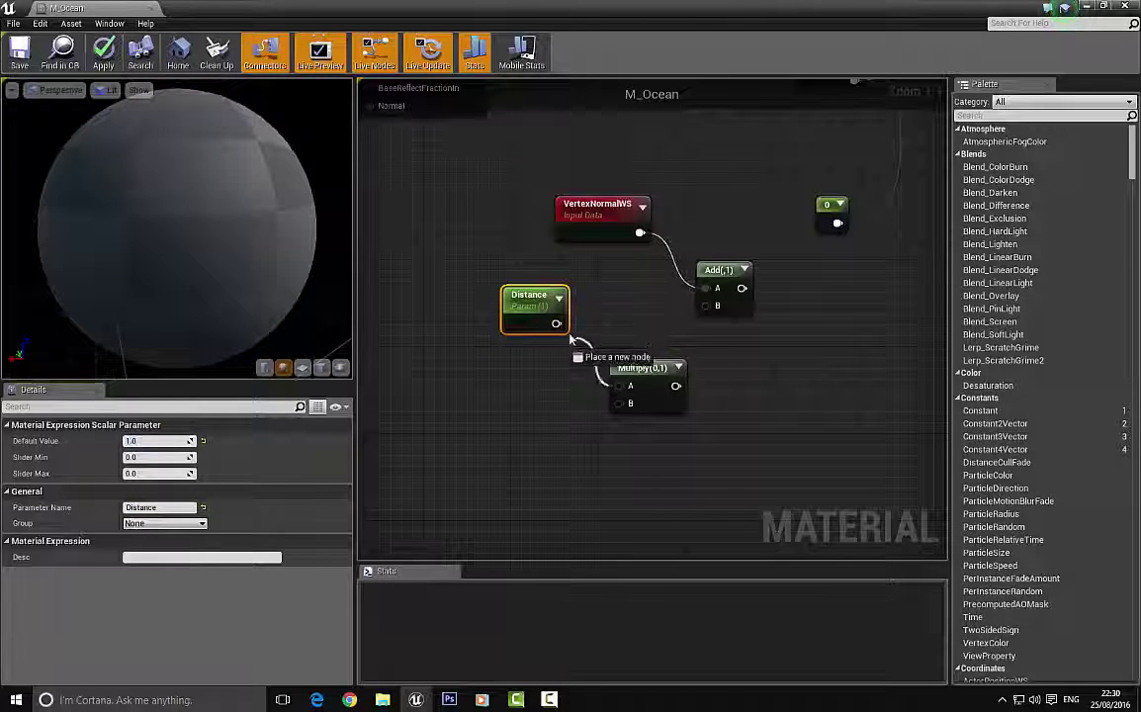
click(547, 376)
drag(675, 386, 708, 312)
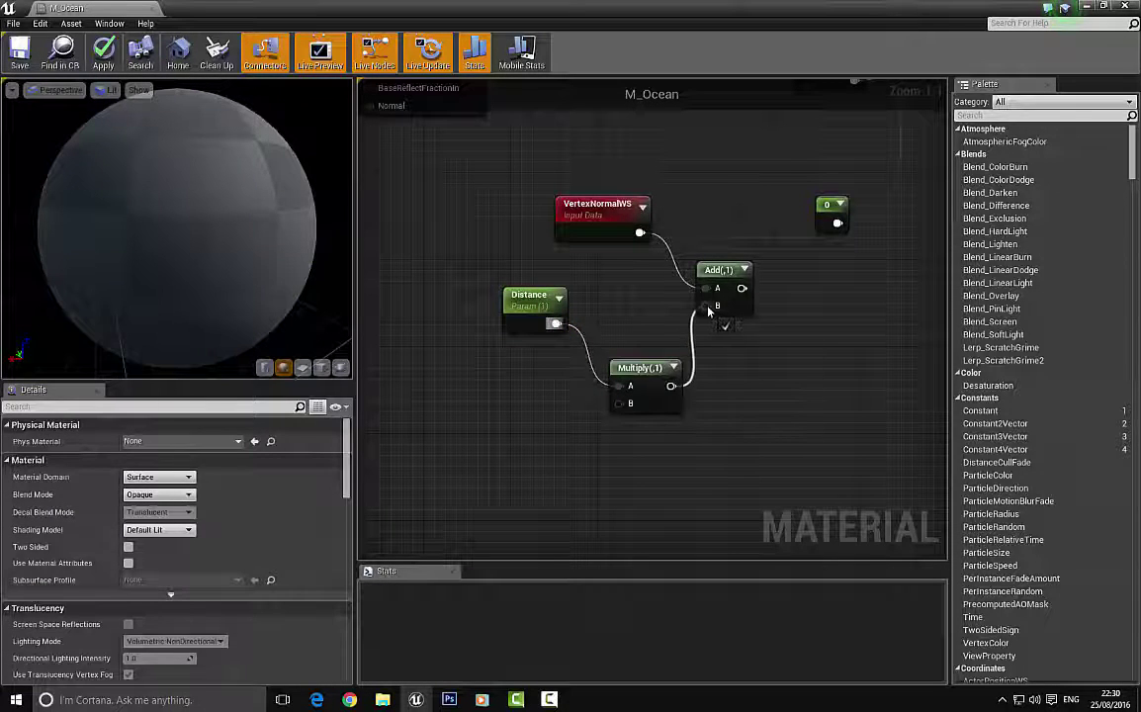
Add an AppendVector node below Distance and connect its output to the Multiply node's B input.
right_drag(530, 401, 540, 341)
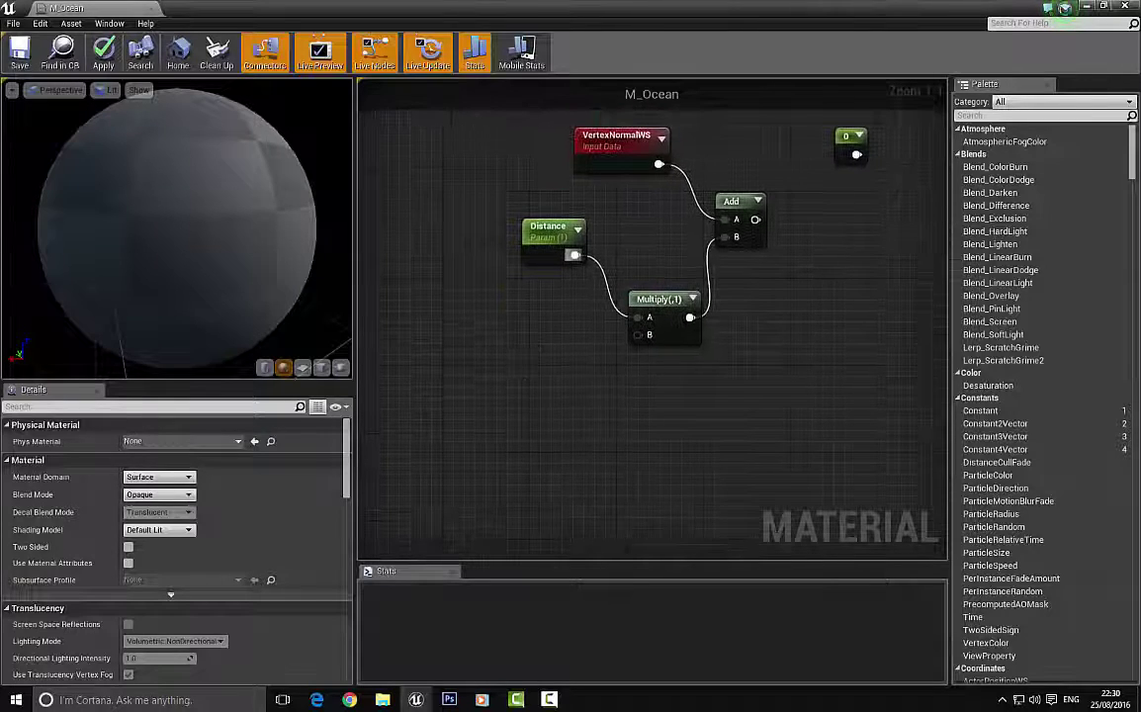
right_click(509, 347)
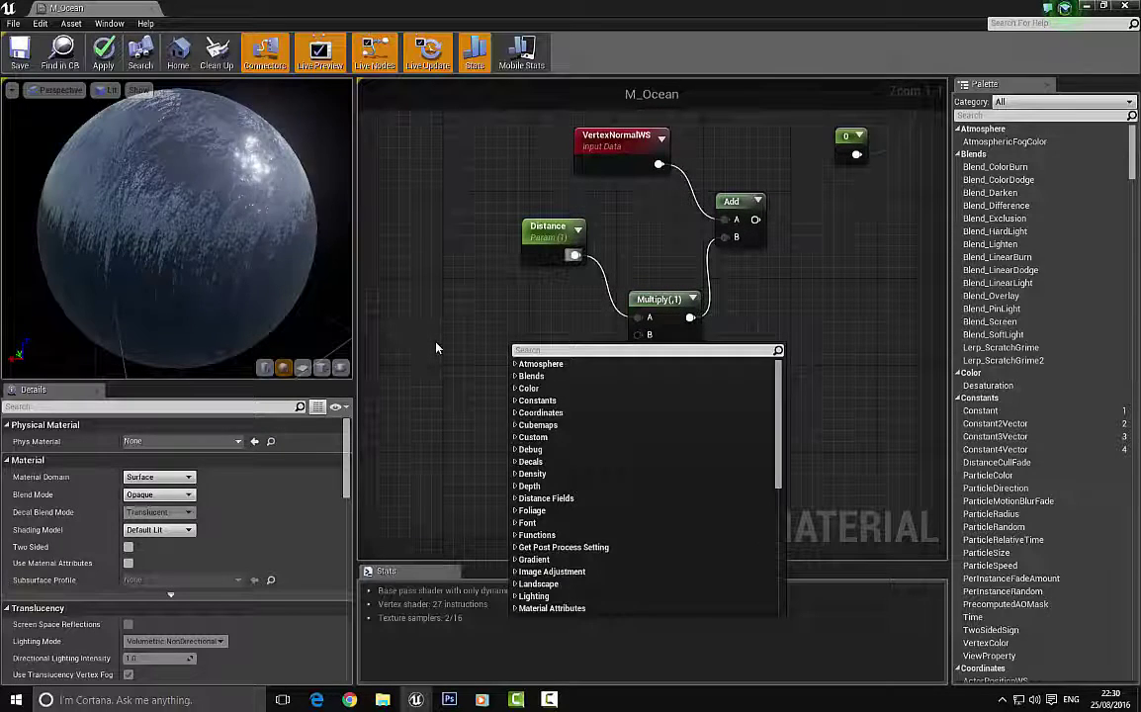
text(append)
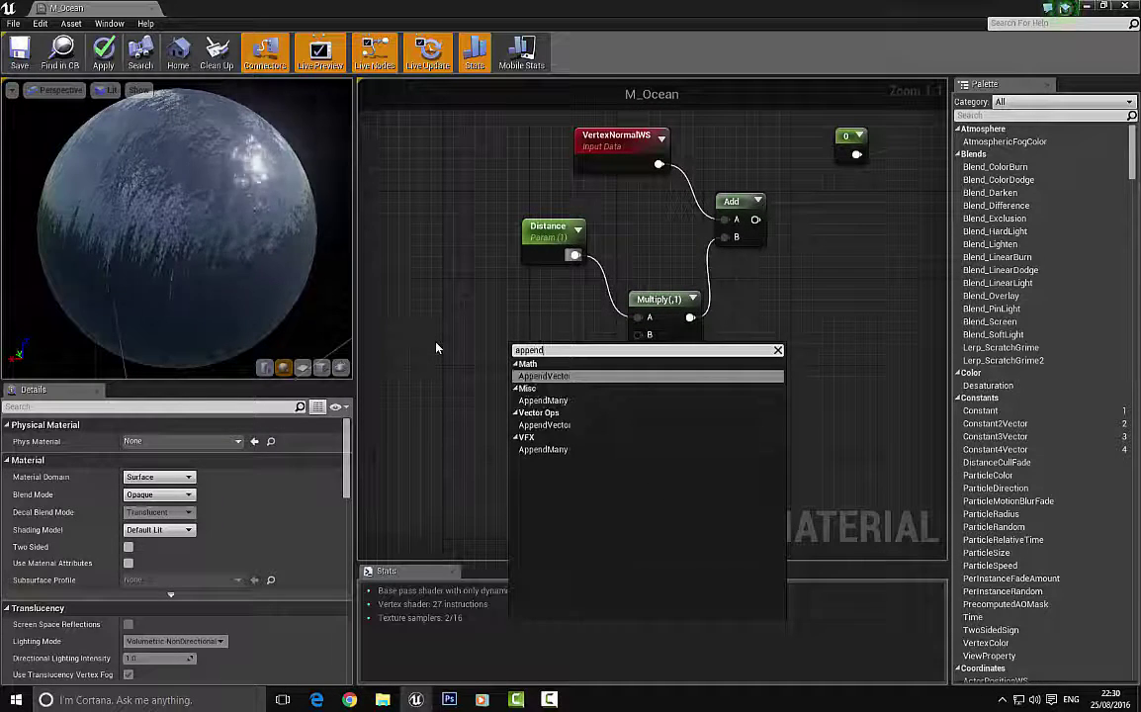
key(Return)
mouse_move(566, 348)
mouse_down()
mouse_move(581, 372)
mouse_move(554, 360)
mouse_up()
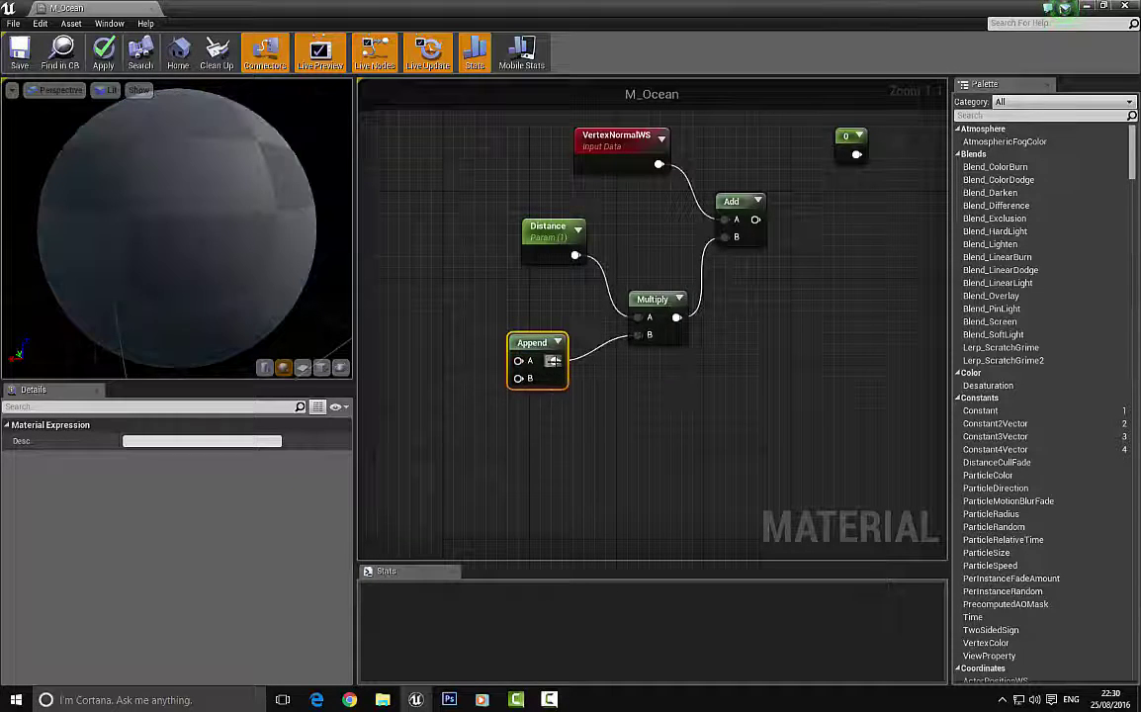
click(492, 314)
right_click(493, 312)
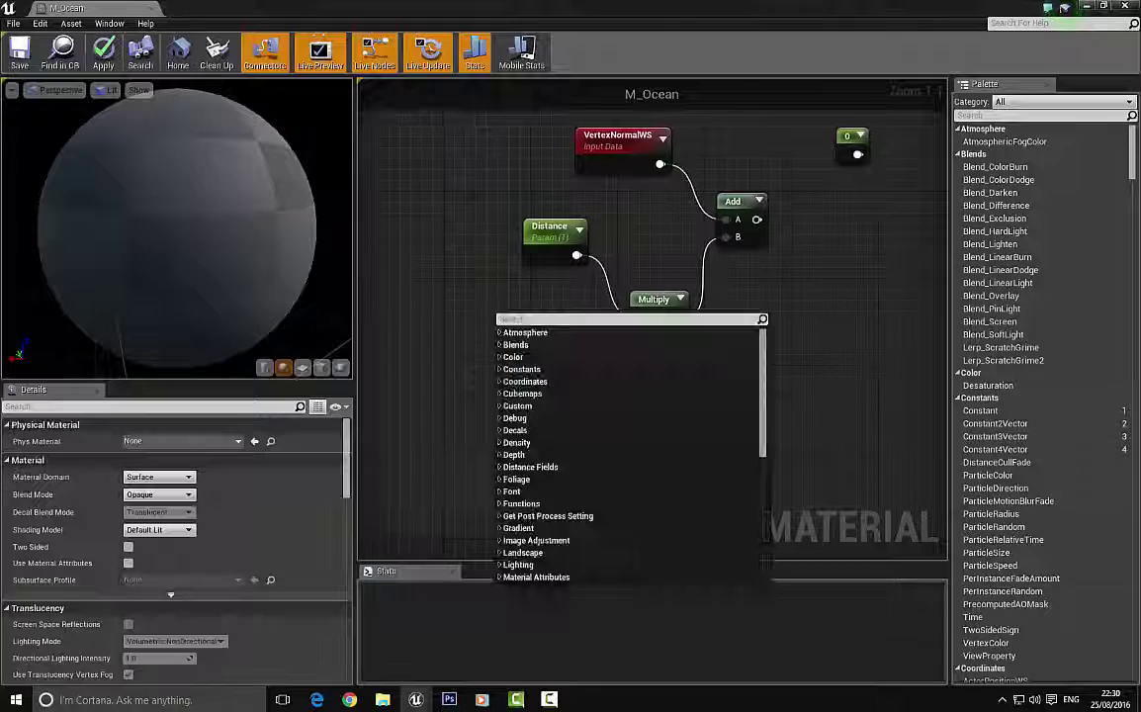
click(391, 269)
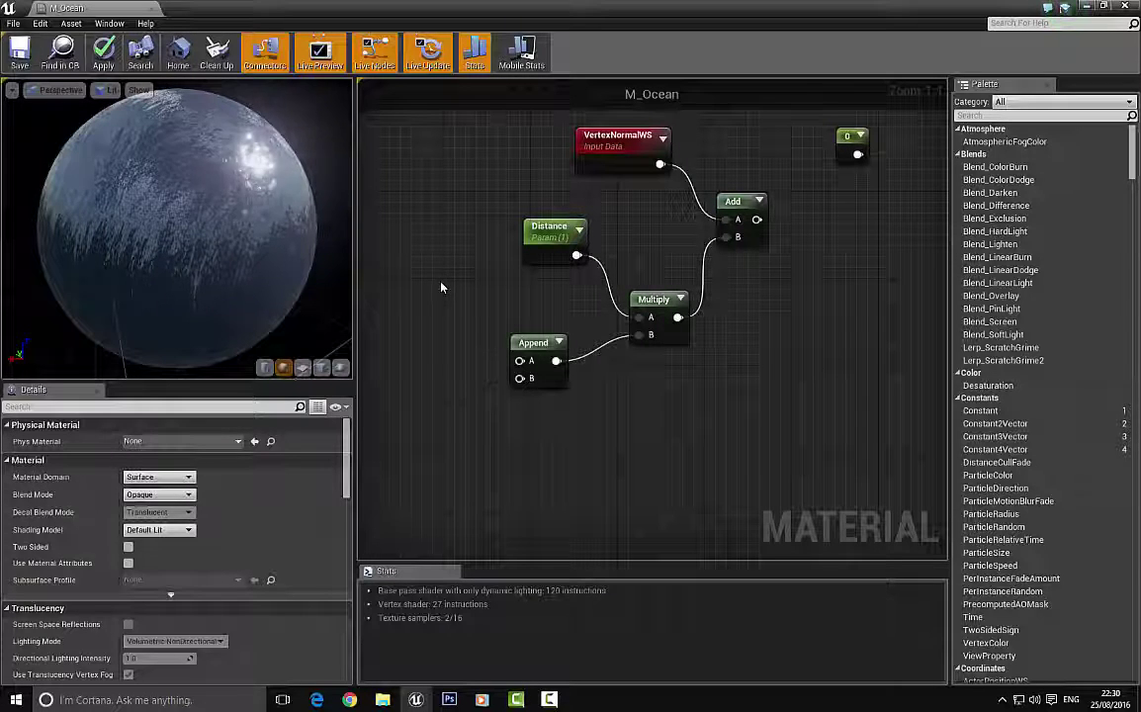
Add a Constant2Vector node, connect it to Append's A input and shift it slightly away from the Append node.
click(453, 307)
drag(490, 330, 518, 362)
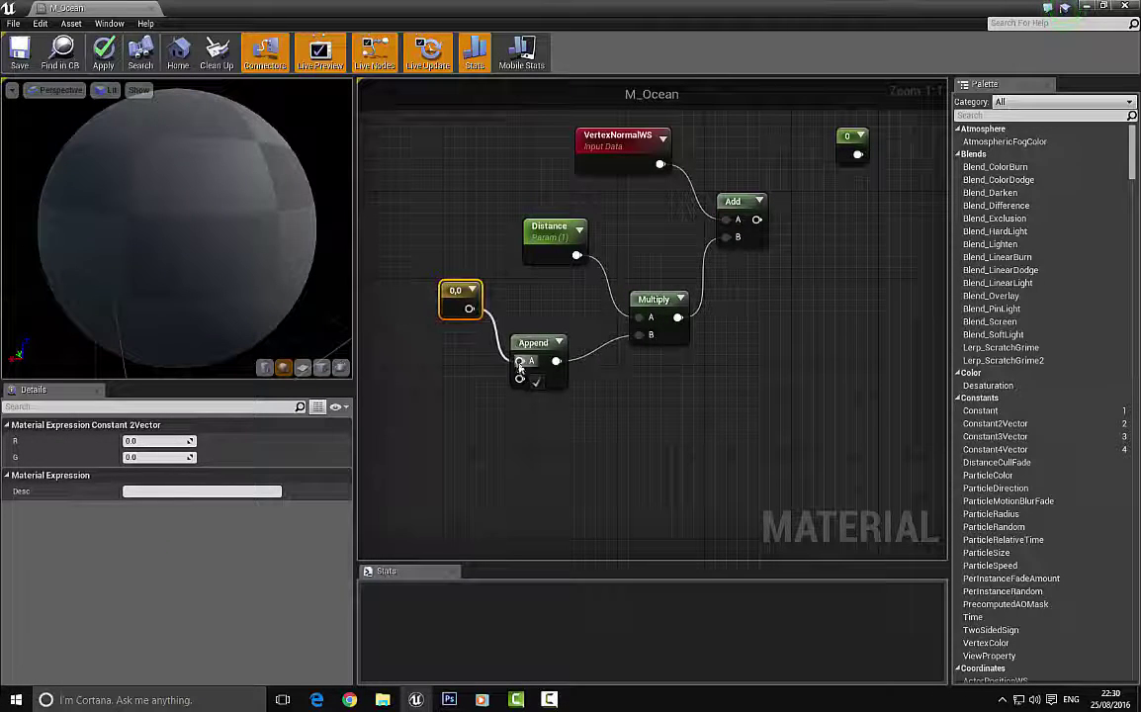
drag(450, 288, 431, 299)
click(389, 349)
Search the node list for Mask and place a ComponentMask node directly below the Constant2Vector.
right_click(441, 392)
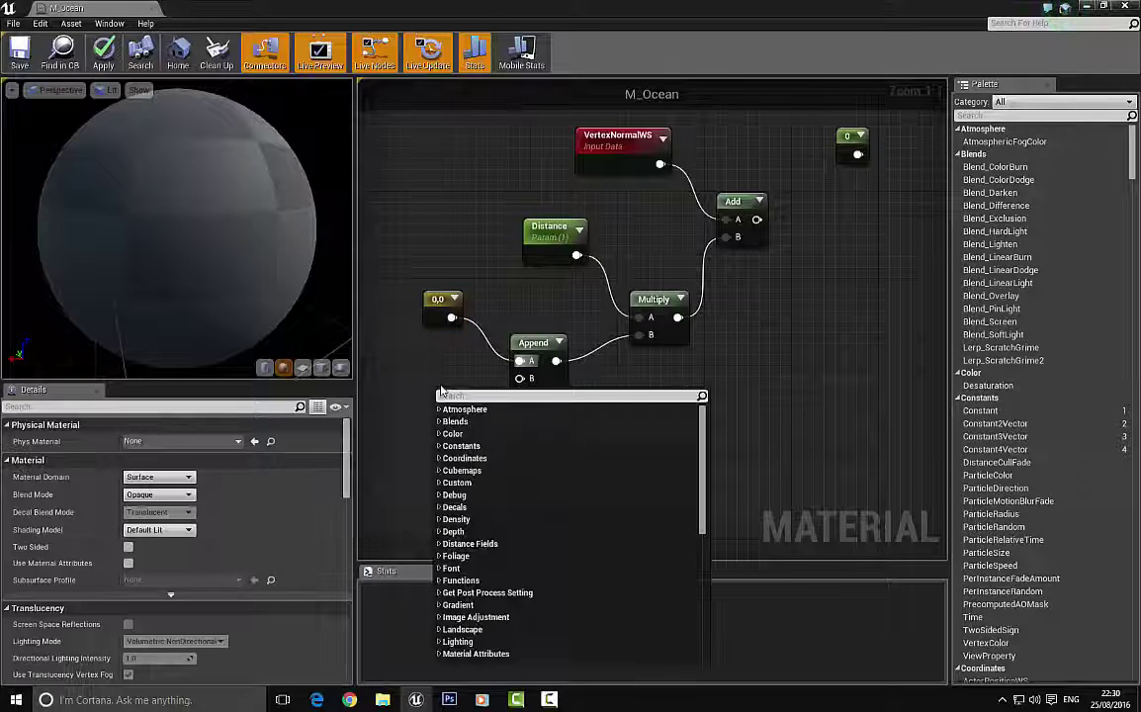
text(Mask)
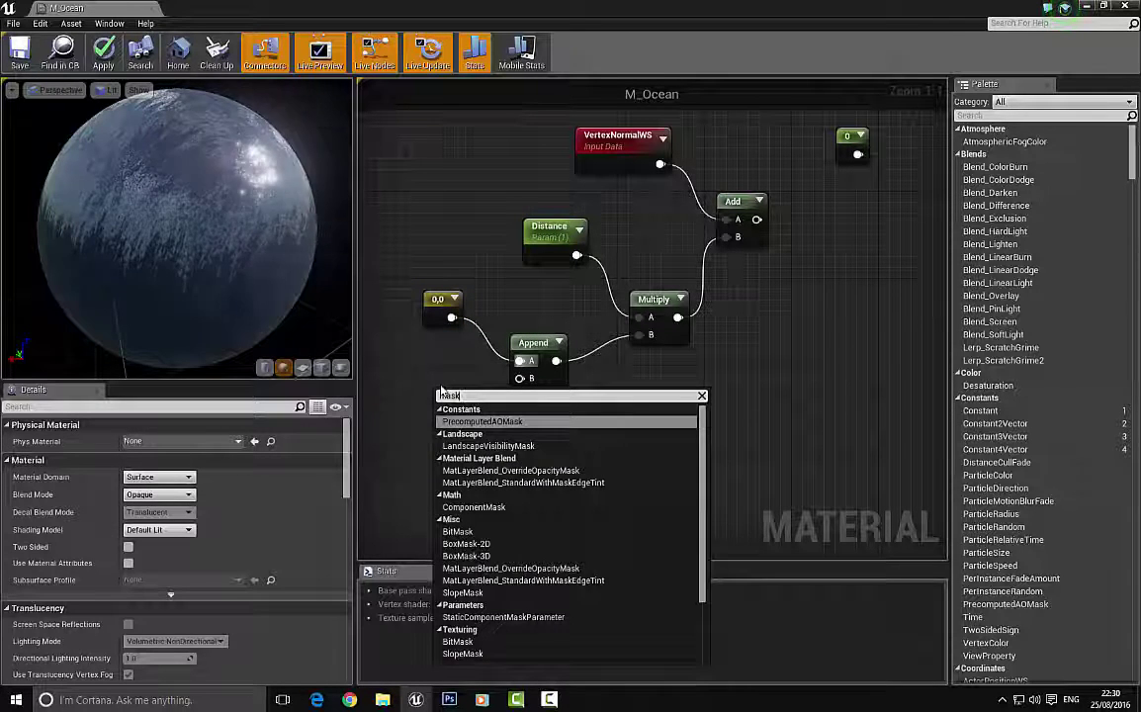
key(Down)
key(Down)
key(Return)
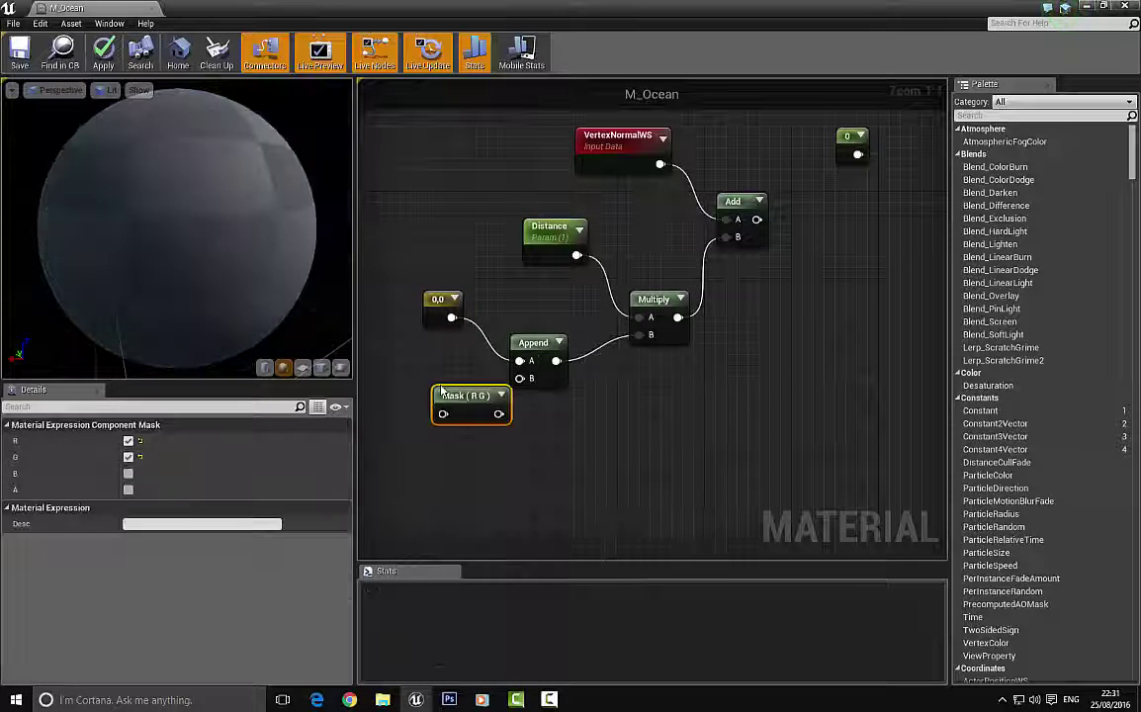
drag(469, 392, 448, 373)
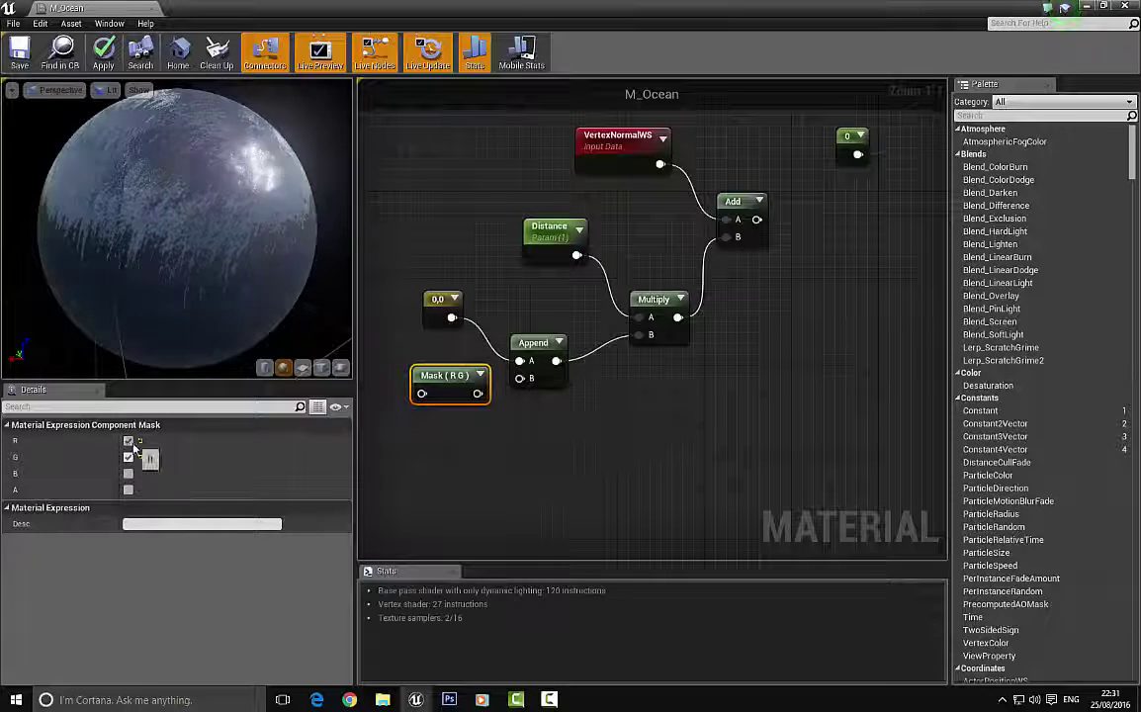
Restrict the component mask to the G channel and connect it to Append's B input, placing it slightly lower.
click(127, 443)
drag(520, 379, 469, 394)
right_drag(459, 430, 566, 413)
drag(548, 362, 537, 383)
click(463, 334)
right_drag(466, 365, 550, 334)
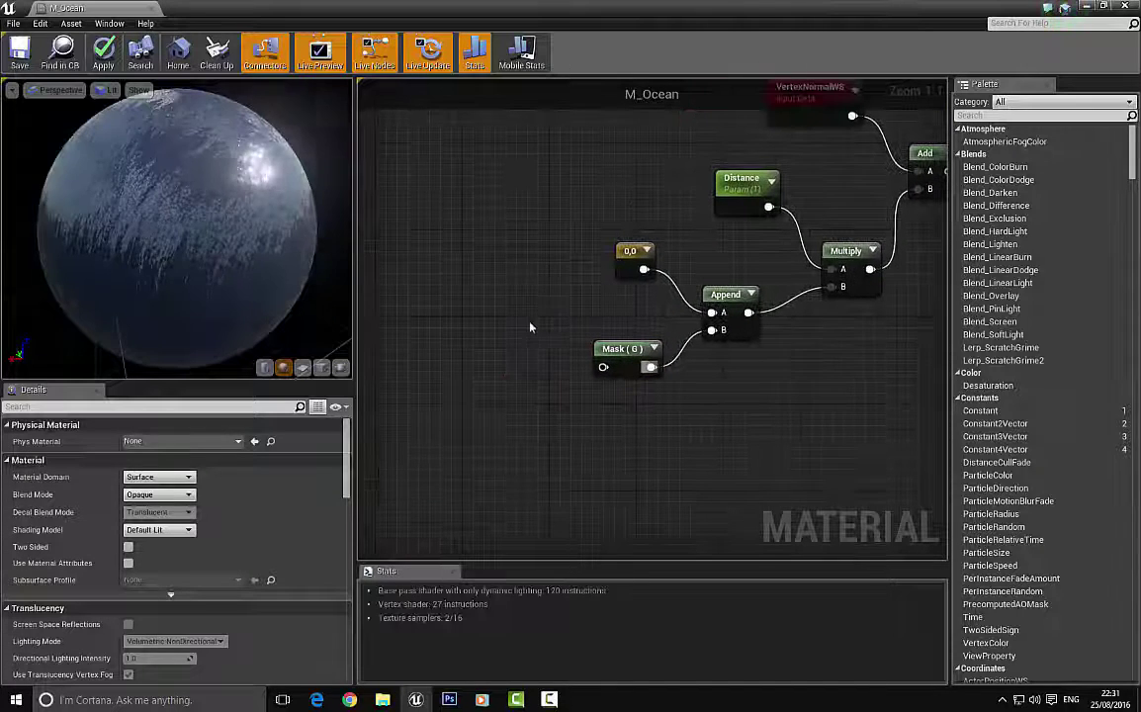
Add a Power node feeding the G component mask's input and place it slightly below the mask.
drag(603, 367, 526, 385)
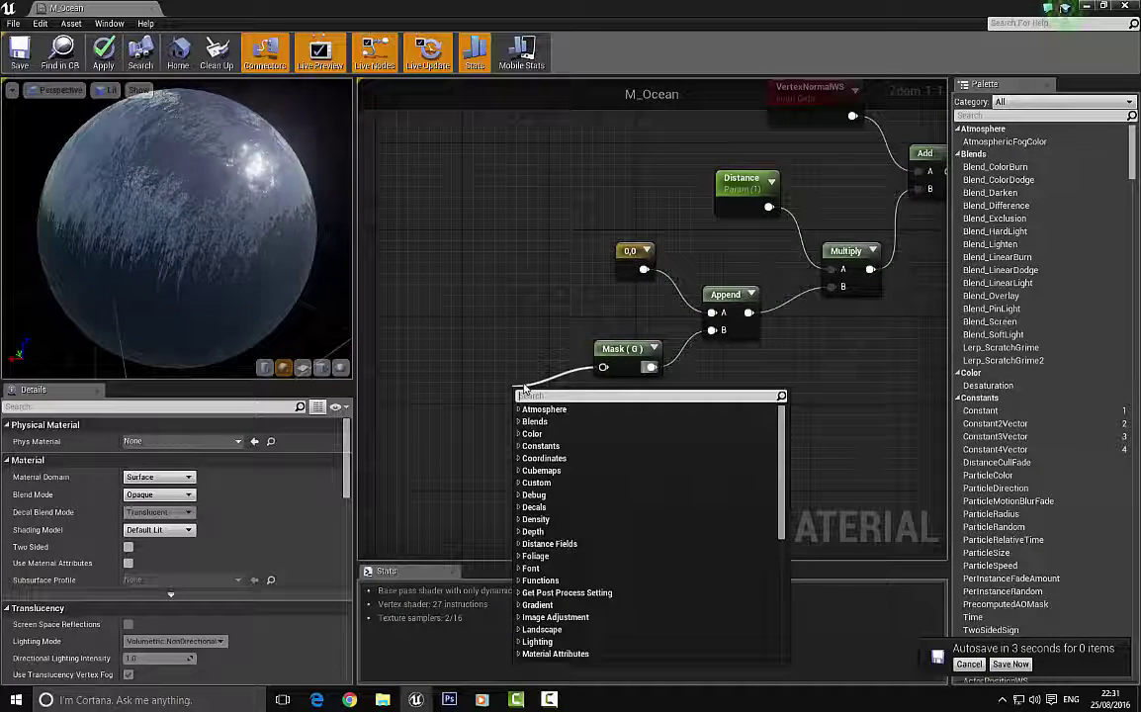
text(power)
key(Return)
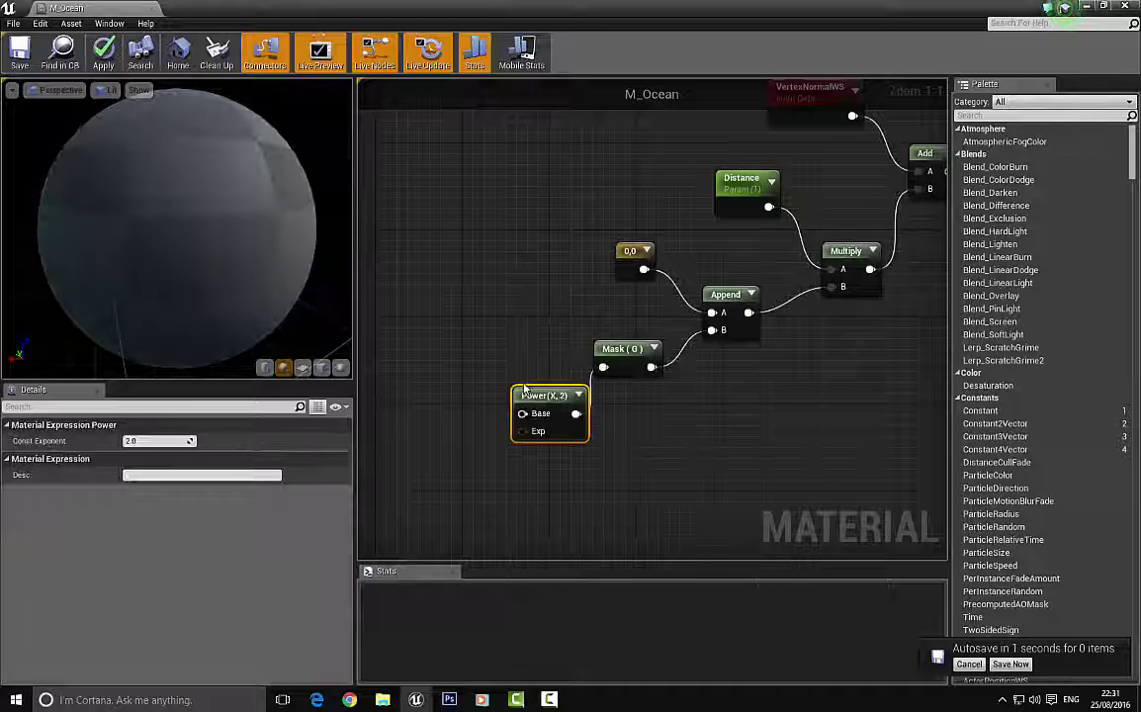
click(501, 332)
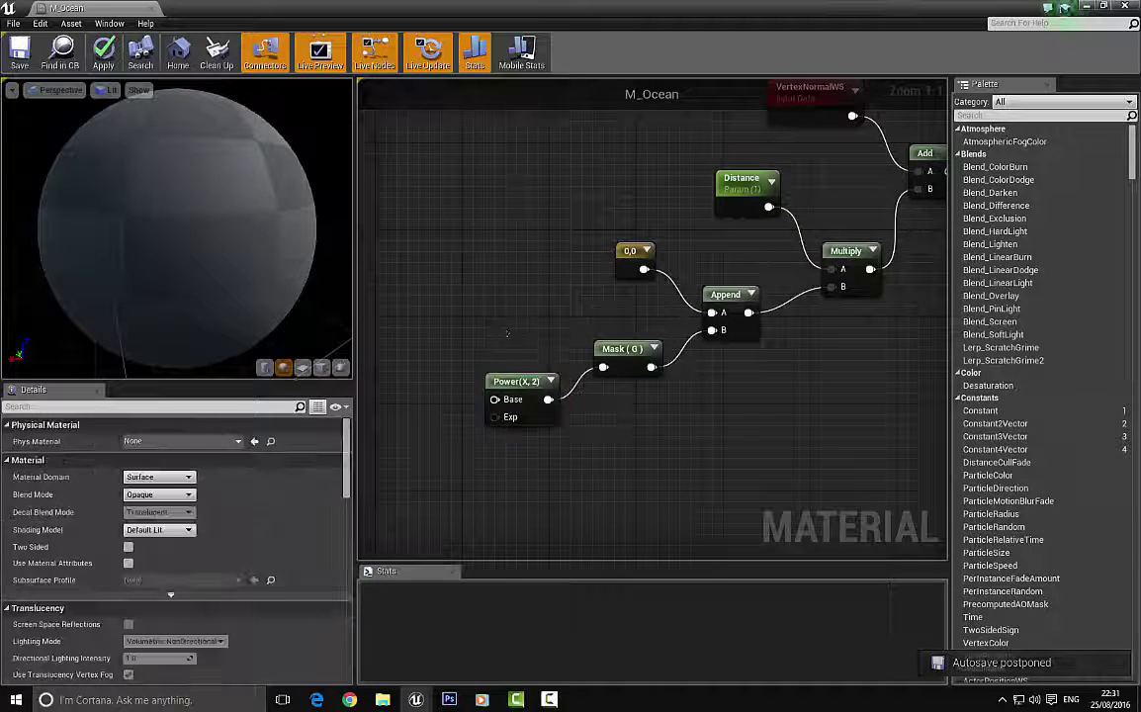
Add a Constant node below the Power node, convert it to a parameter and name it Wave Power EXP.
right_drag(501, 327, 578, 235)
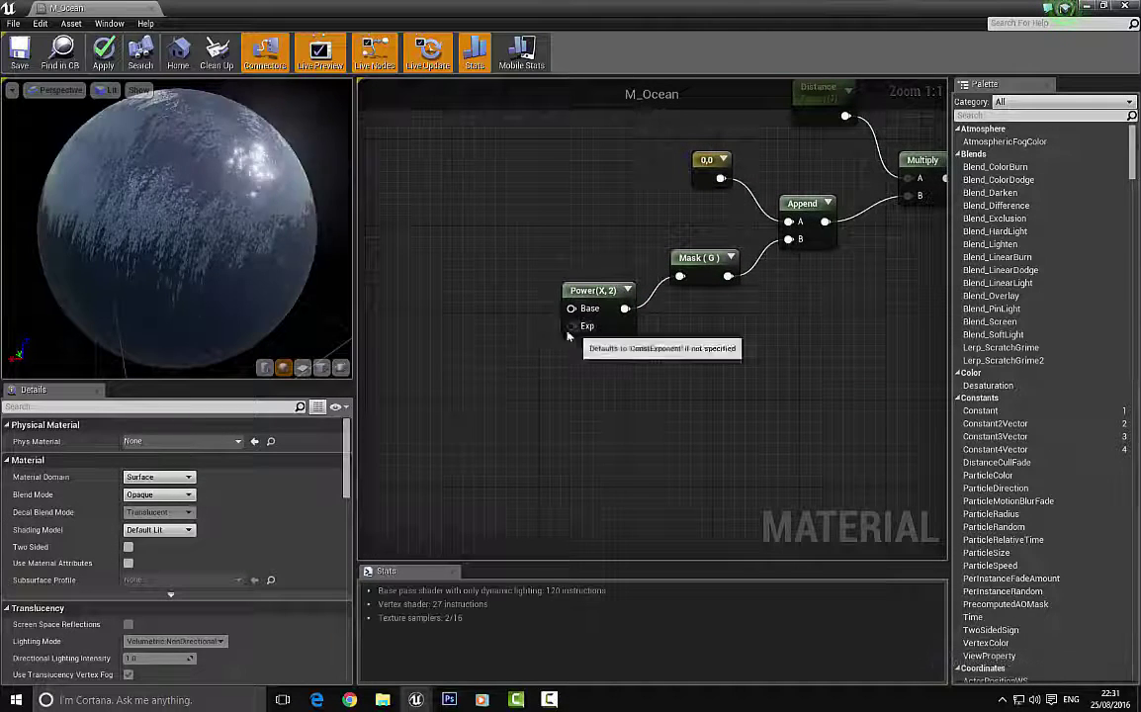
click(486, 348)
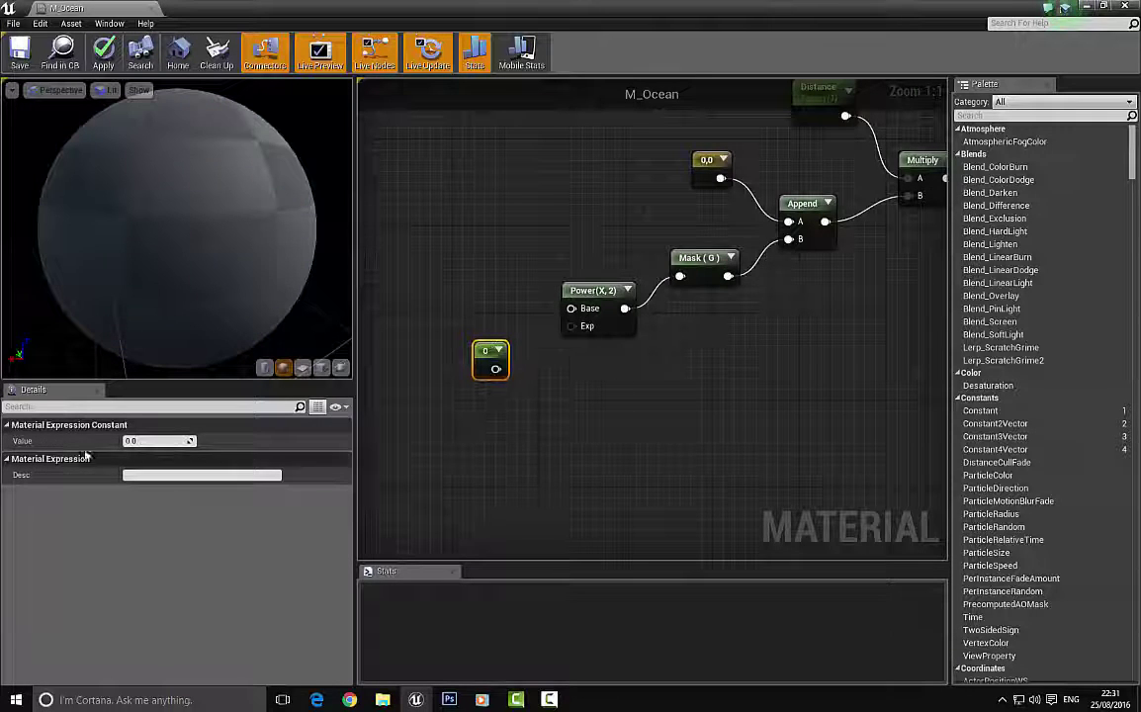
right_click(487, 352)
click(539, 359)
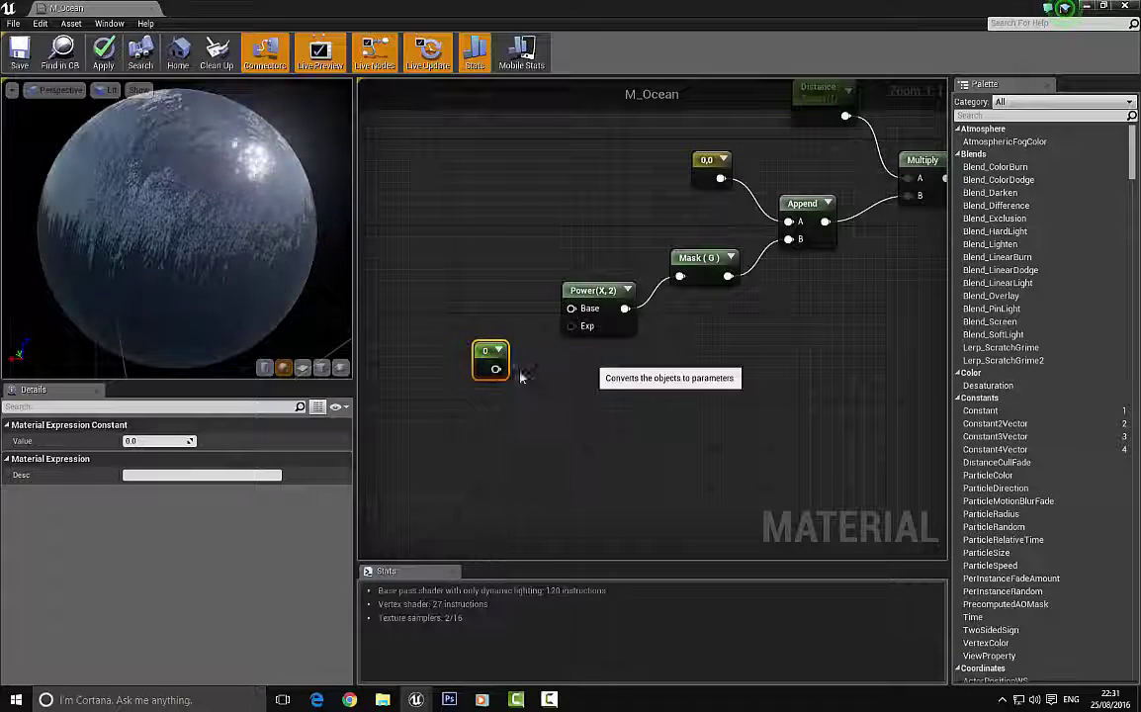
click(149, 507)
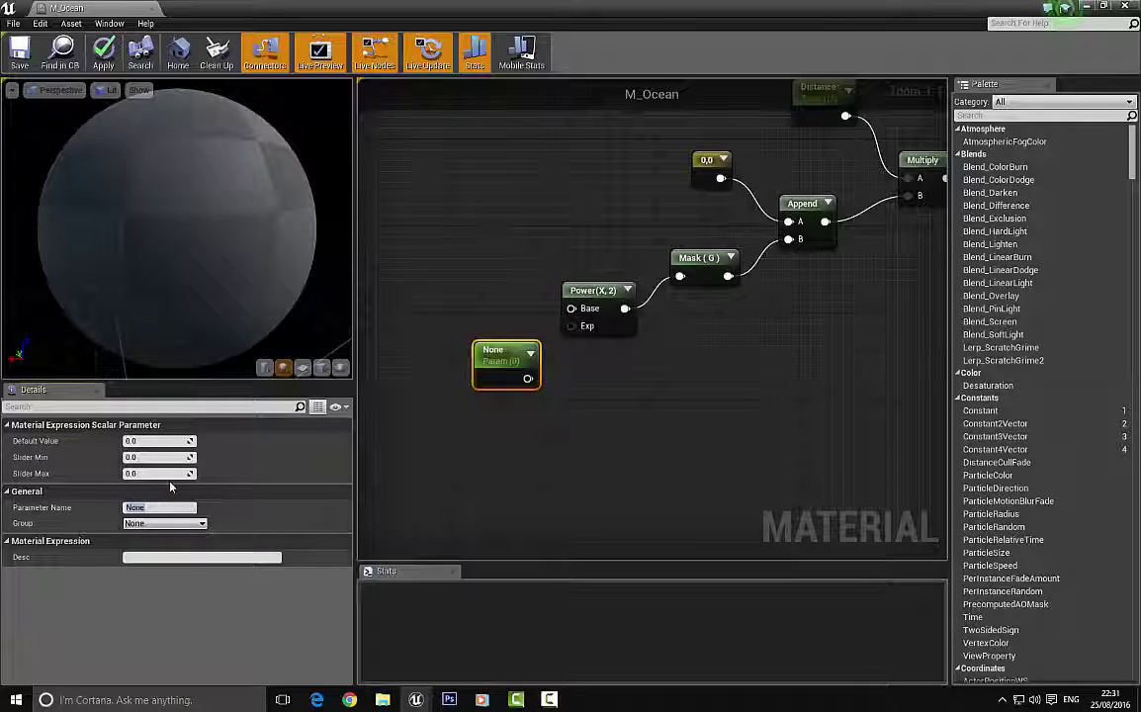
text(Wave Power EXP)
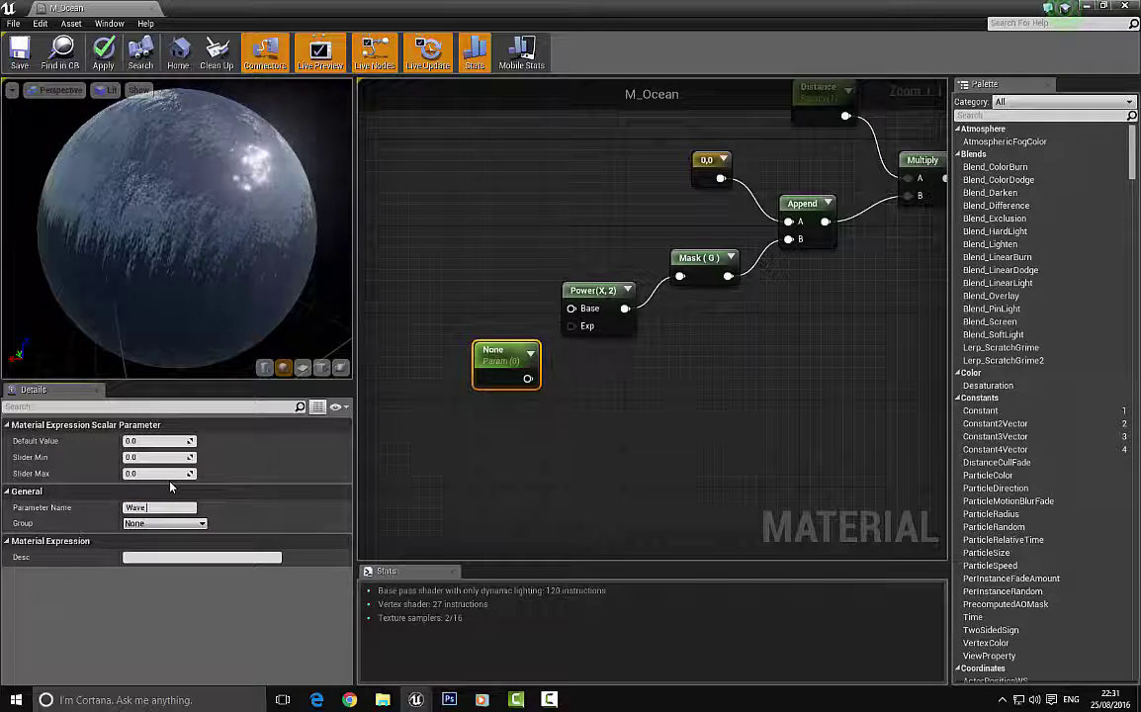
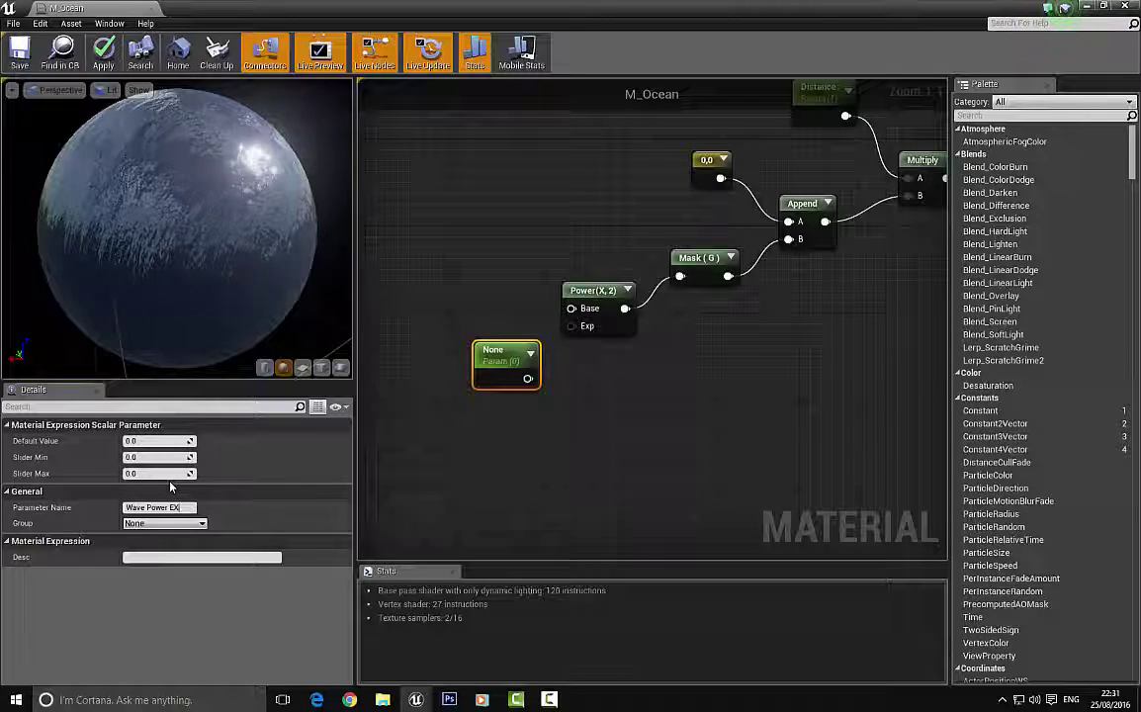
key(Return)
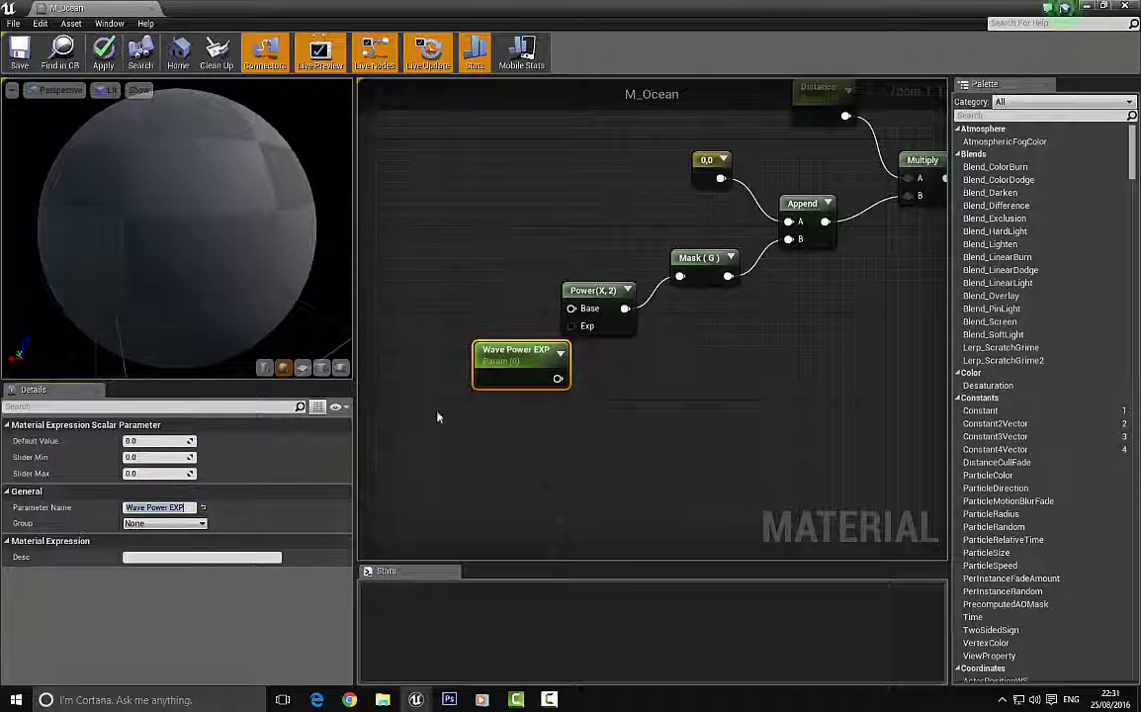
Set Wave Power EXP's default value to 2 and connect it to the Power node's Exp input, spacing it further from Power.
drag(527, 354, 496, 359)
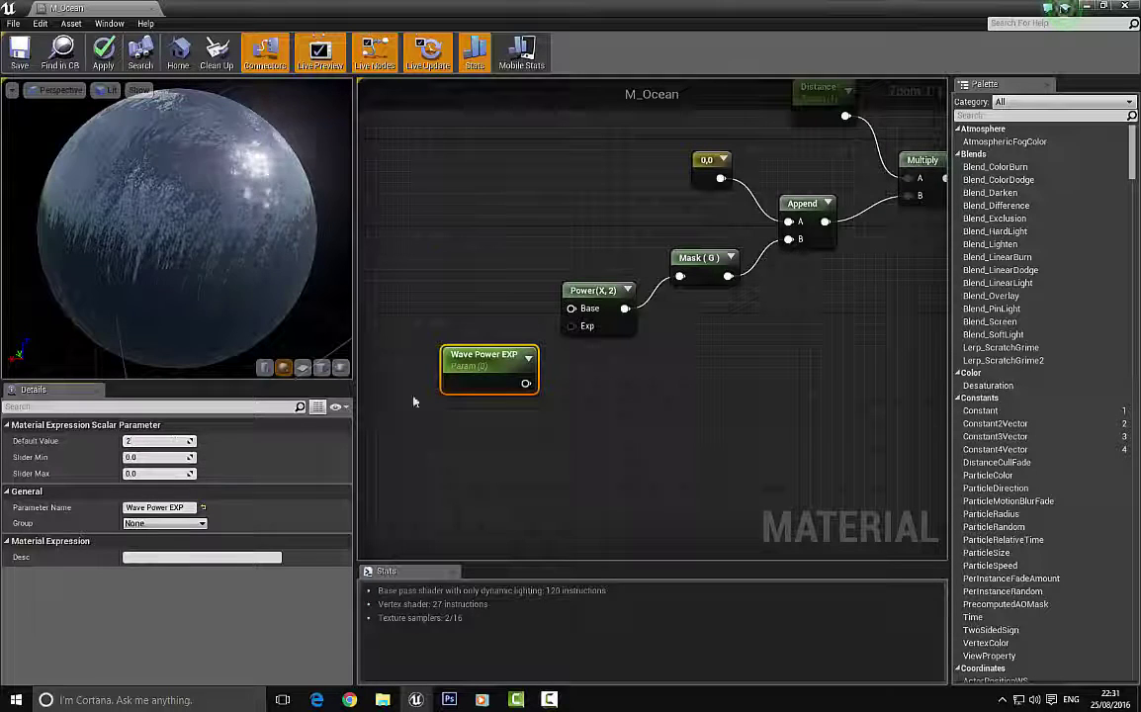
key(Return)
drag(526, 384, 571, 326)
click(520, 313)
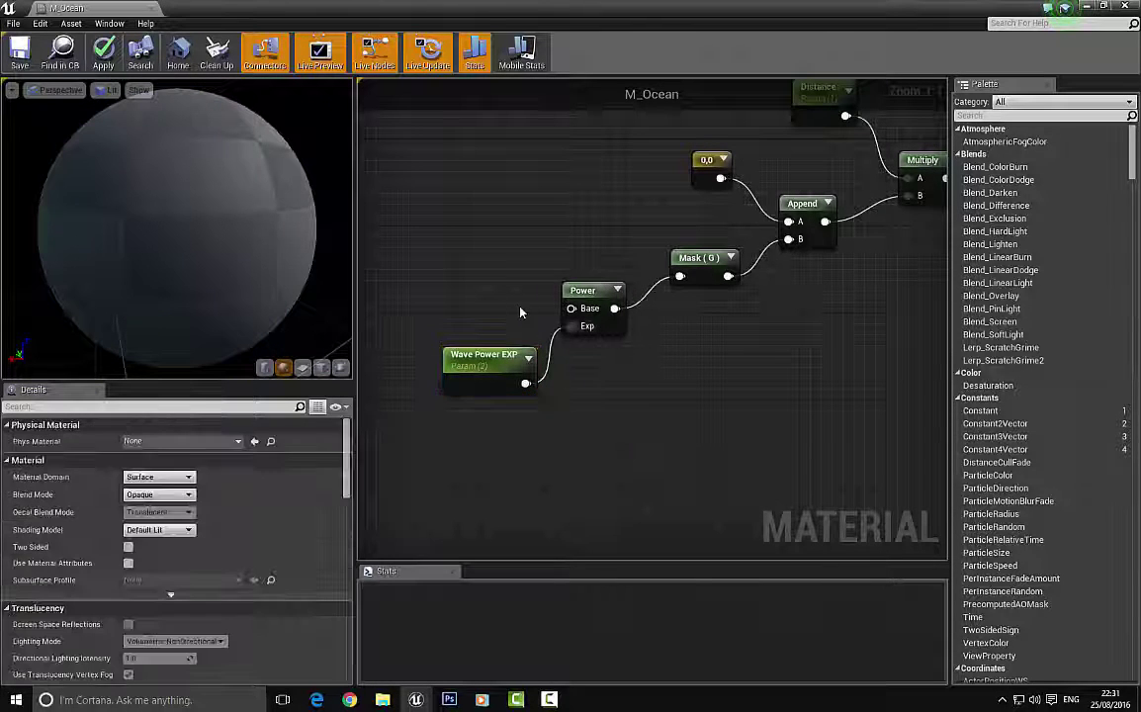
Copy the upper Water_Waves_Direction_NM function node from the wave normal network and paste it beside the Power node.
scroll(530, 262, down, 2)
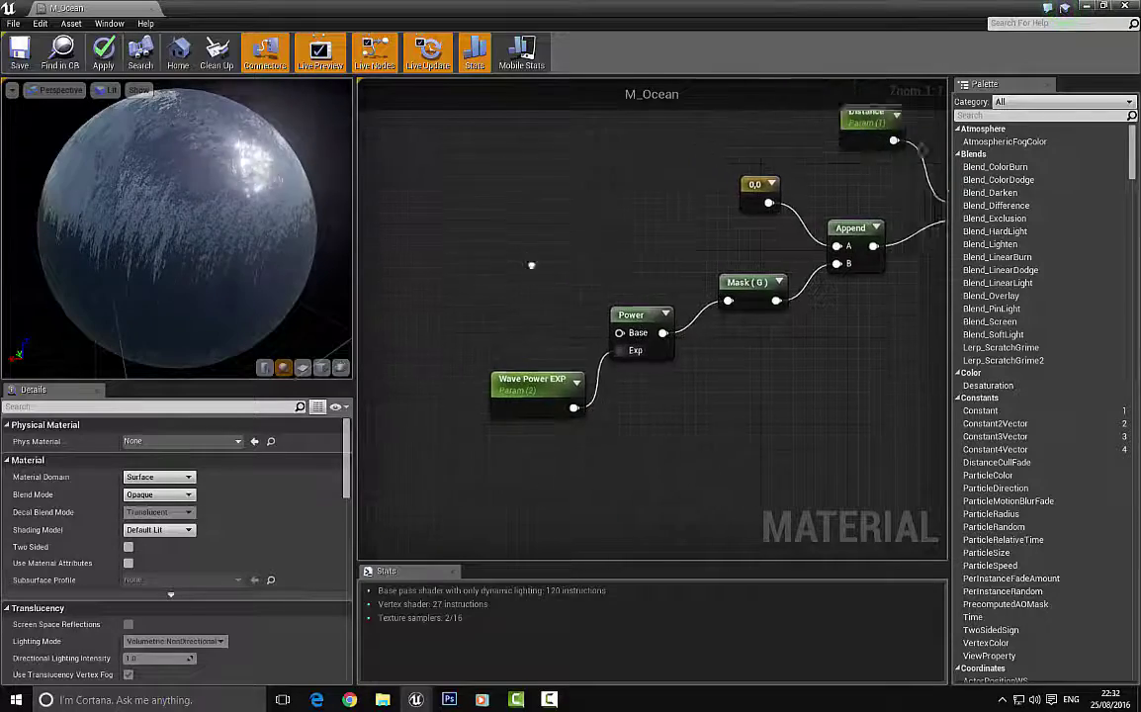
right_drag(540, 229, 718, 318)
scroll(535, 350, down, 3)
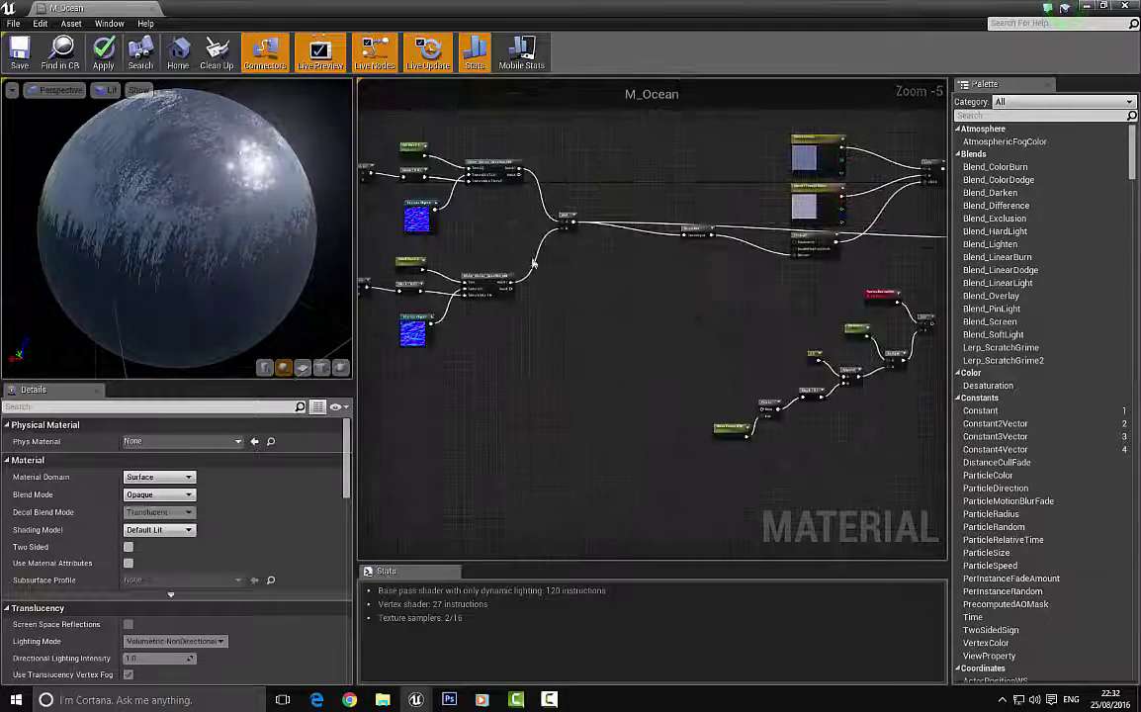
click(494, 163)
key(ctrl+c)
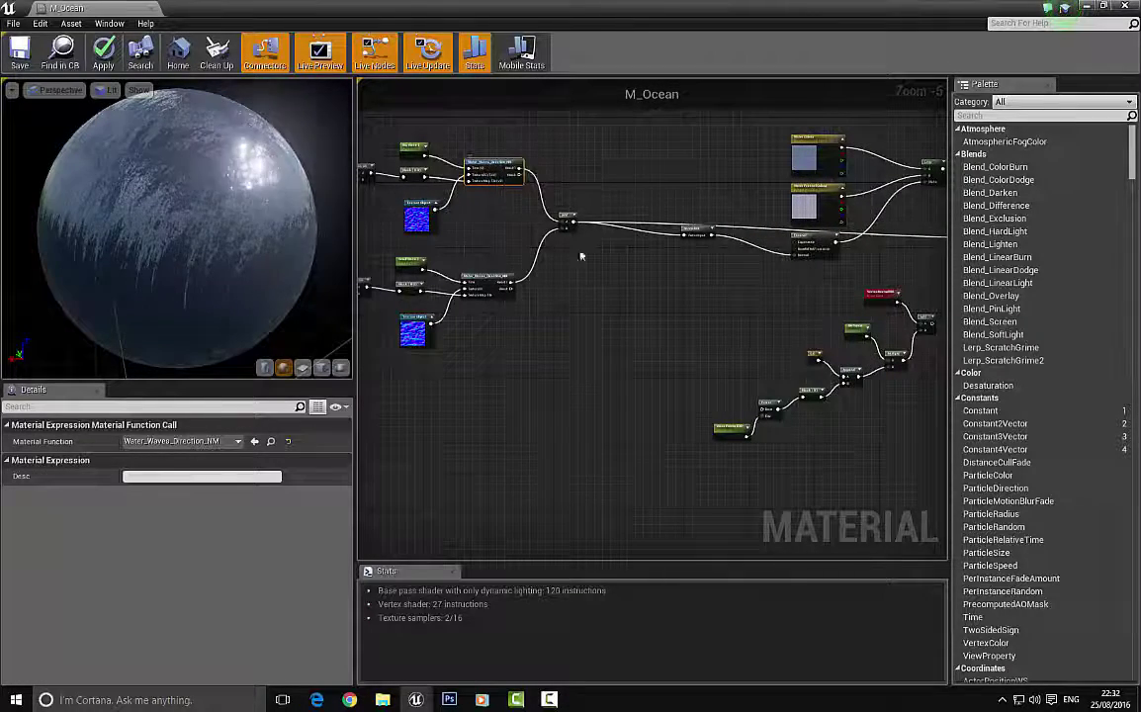
right_drag(634, 311, 512, 234)
scroll(570, 277, up, 4)
key(ctrl+v)
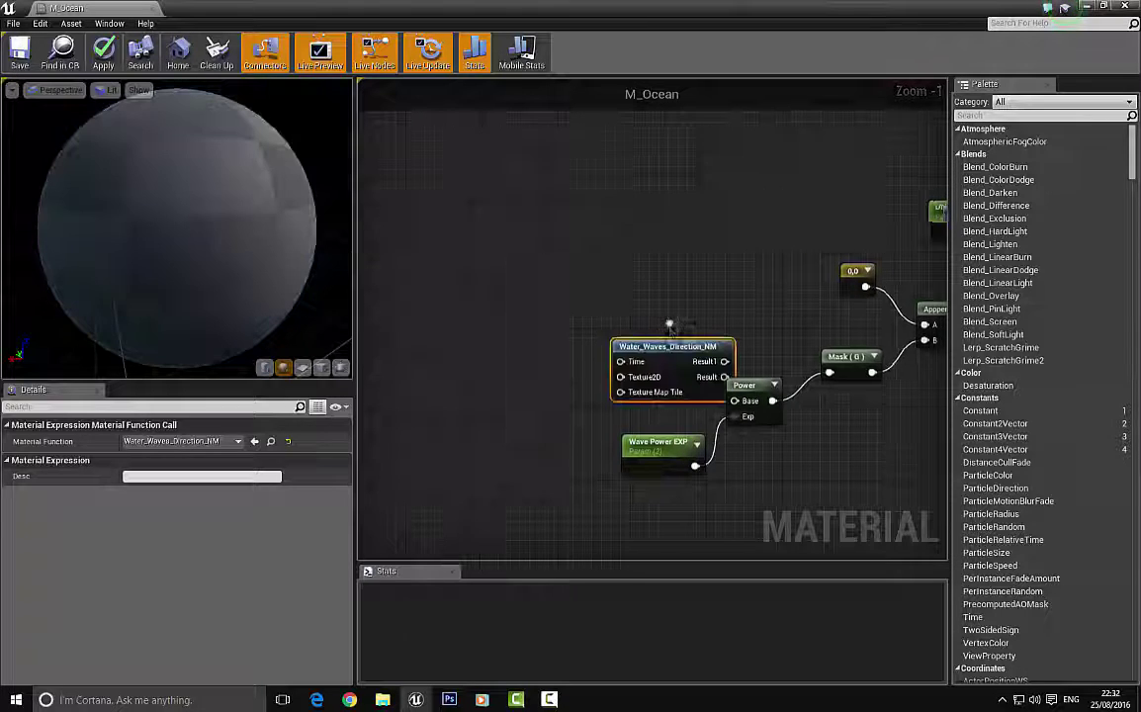
right_drag(669, 324, 581, 266)
drag(579, 289, 549, 299)
Change the pasted node's material function to Water_Waves_Direction and connect its Result1 output to the Power node's Base input.
click(184, 442)
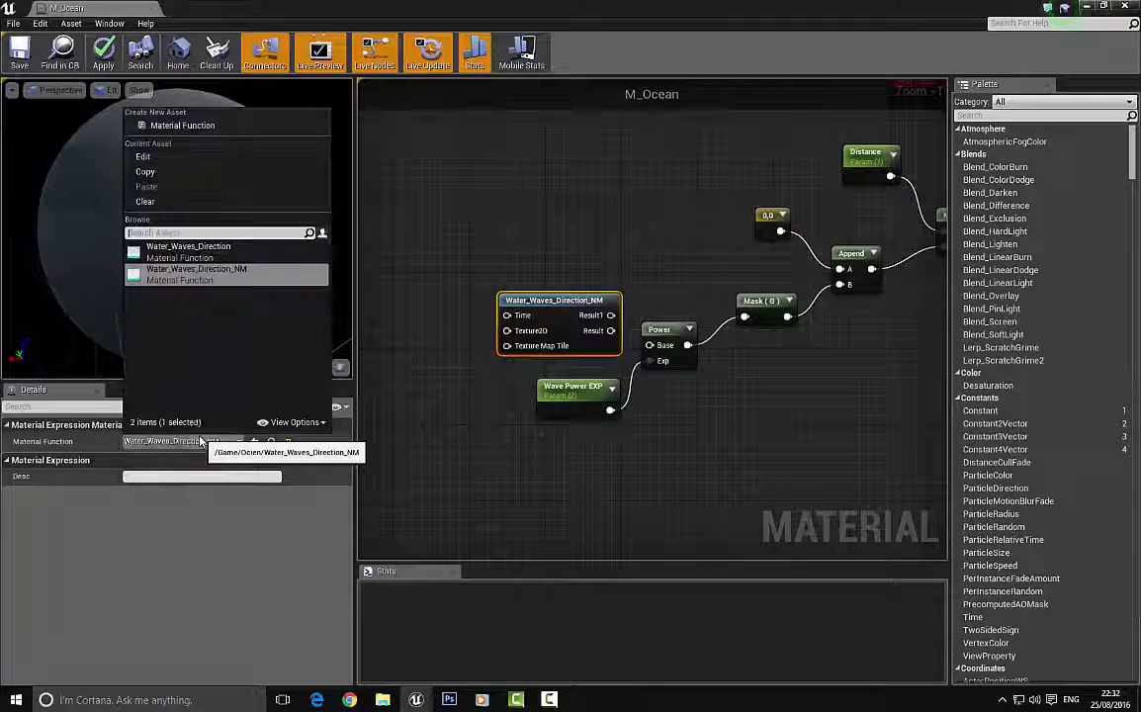
click(237, 235)
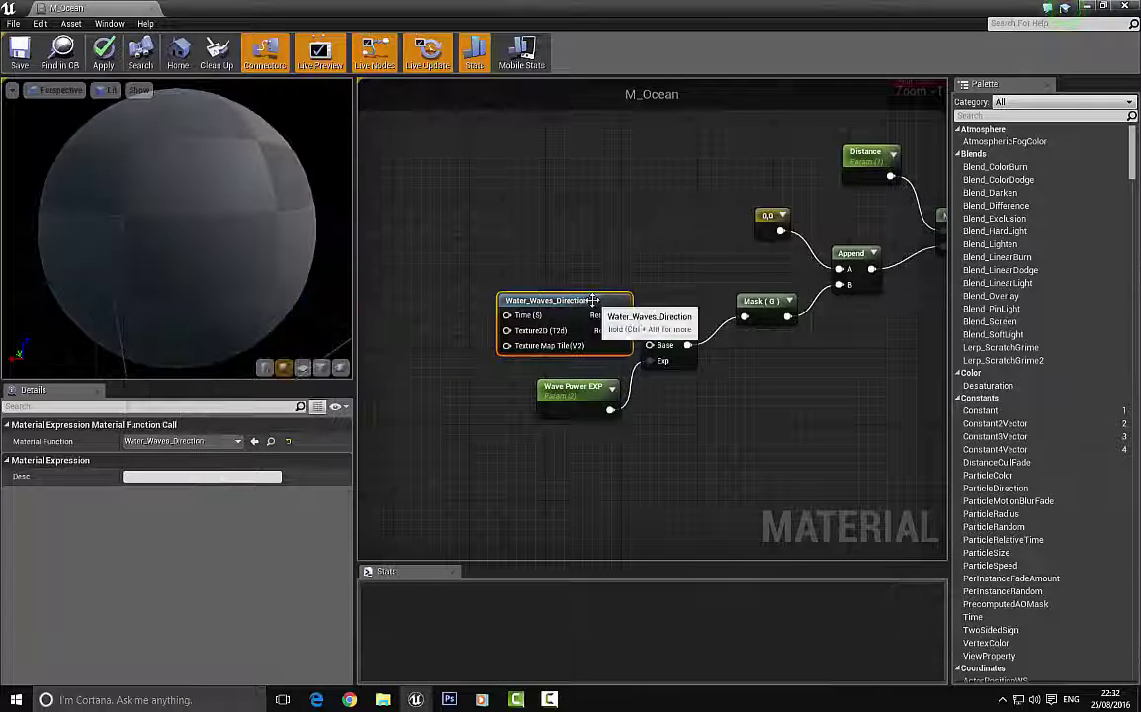
drag(520, 297, 491, 297)
drag(650, 345, 594, 314)
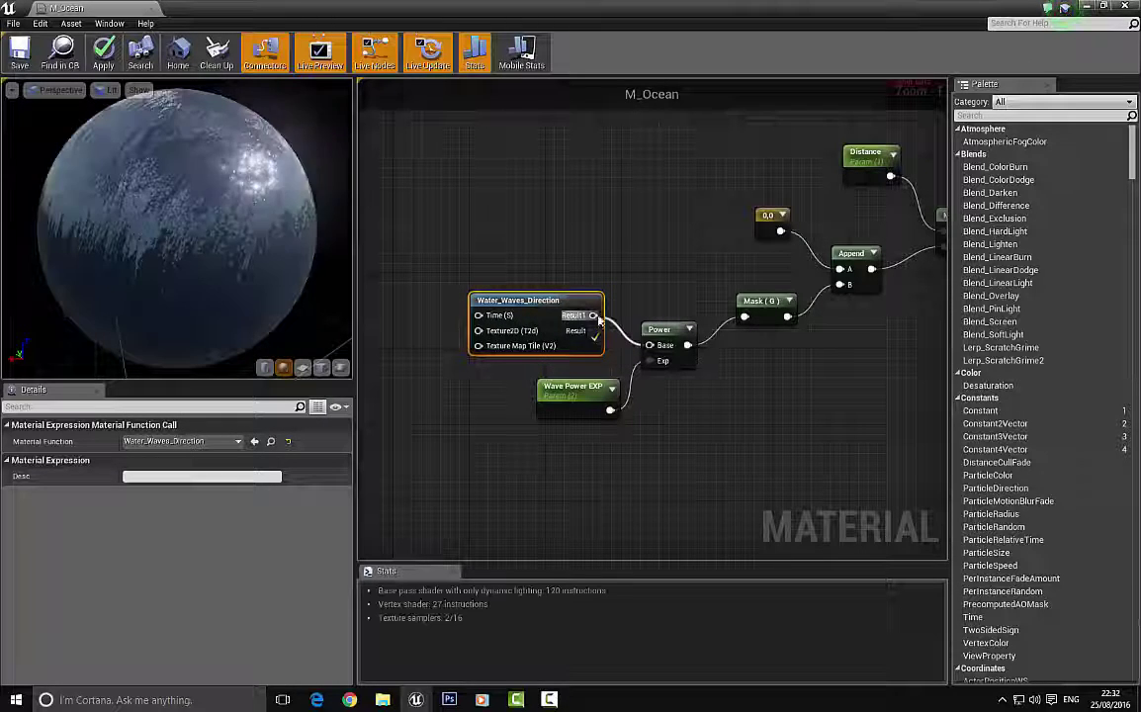
click(572, 257)
Examine the two existing wave normal networks and the inputs of the new Water_Waves_Direction node.
right_drag(526, 262, 697, 239)
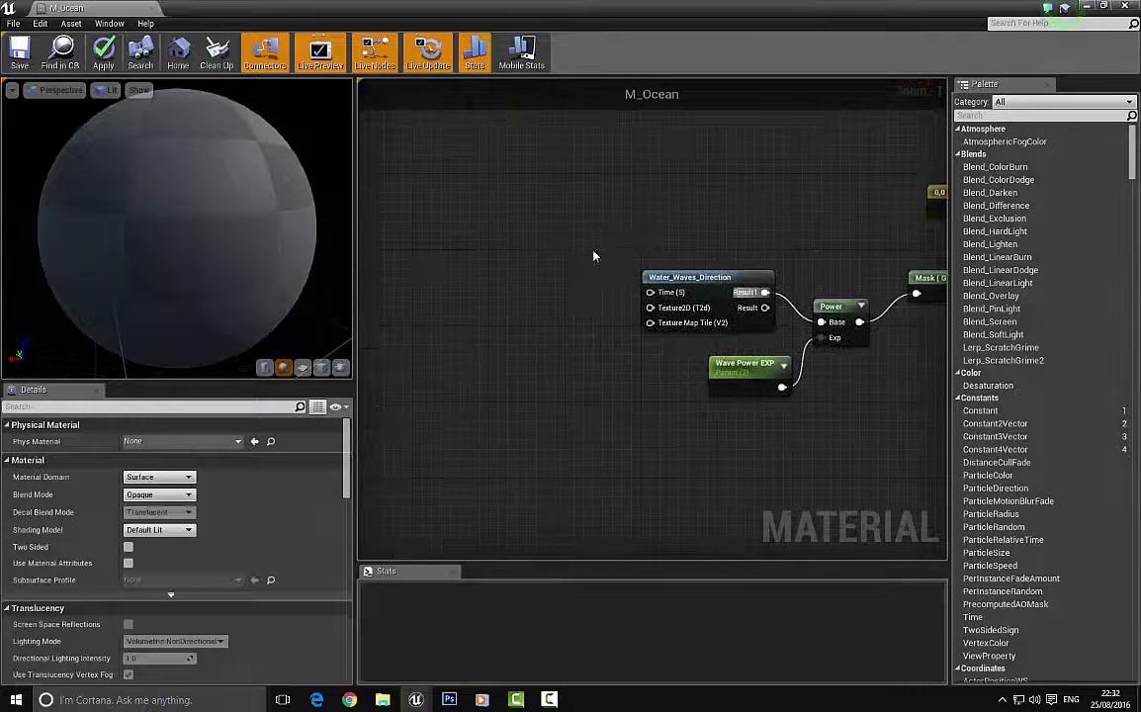
right_drag(593, 255, 806, 341)
scroll(575, 278, down, 6)
right_drag(502, 243, 582, 290)
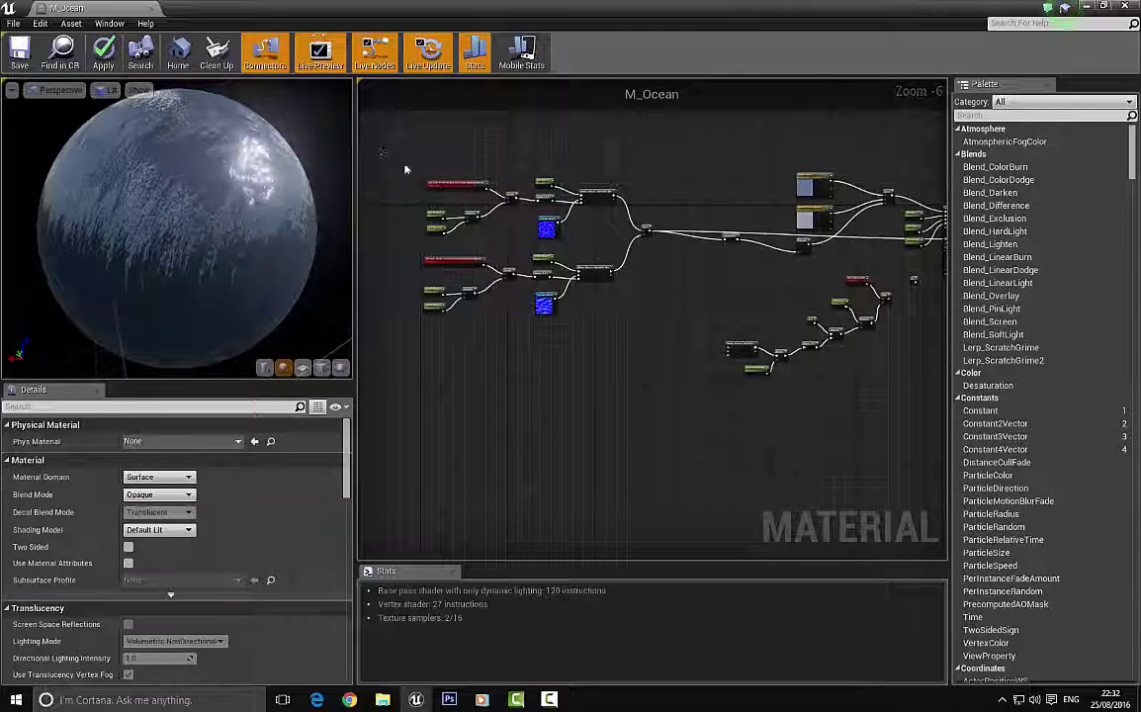
drag(544, 235, 400, 174)
scroll(613, 255, up, 6)
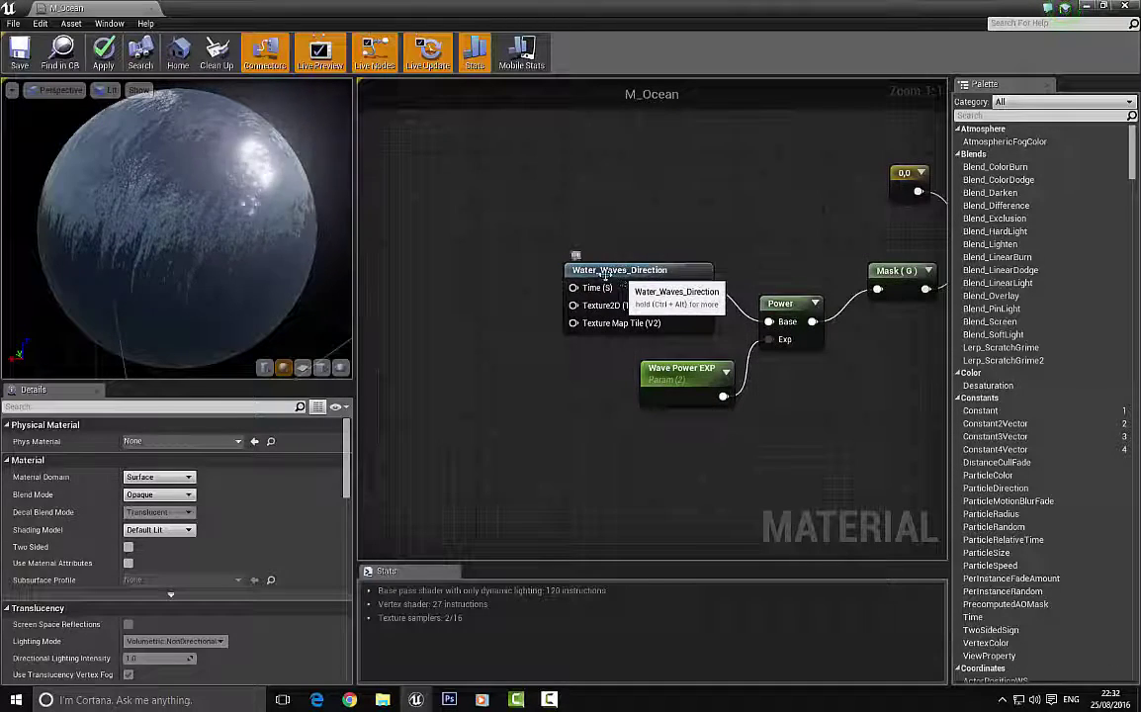
click(619, 269)
right_drag(509, 295, 615, 287)
click(583, 268)
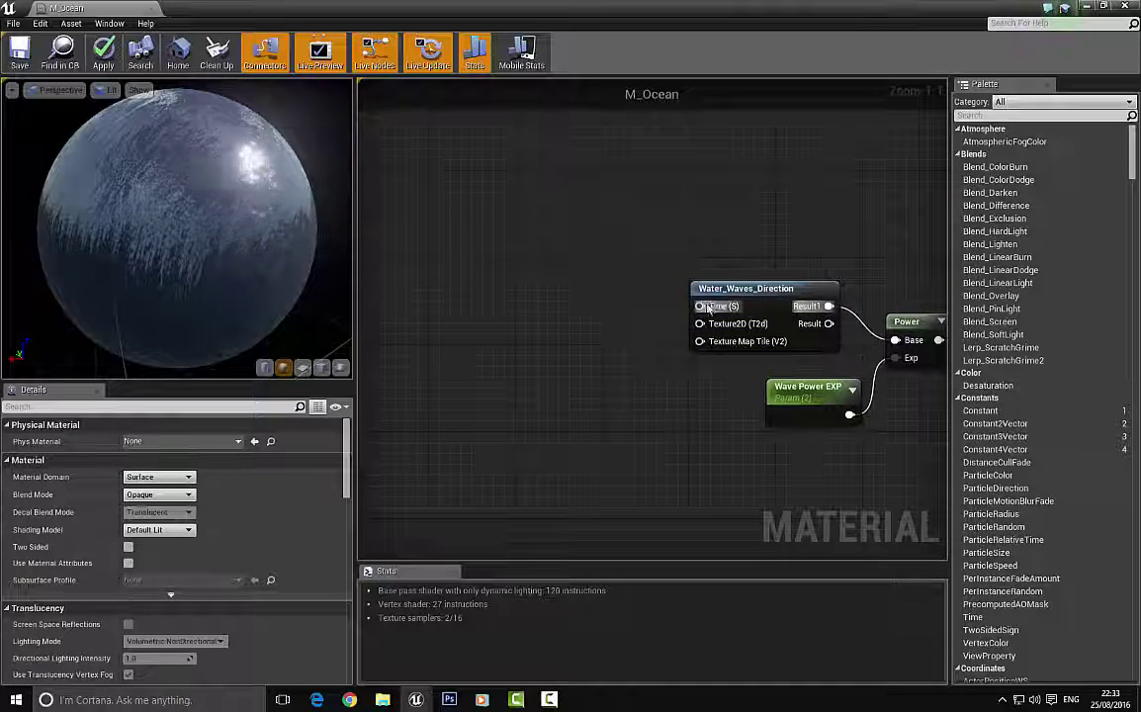
drag(609, 287, 599, 271)
text(sm)
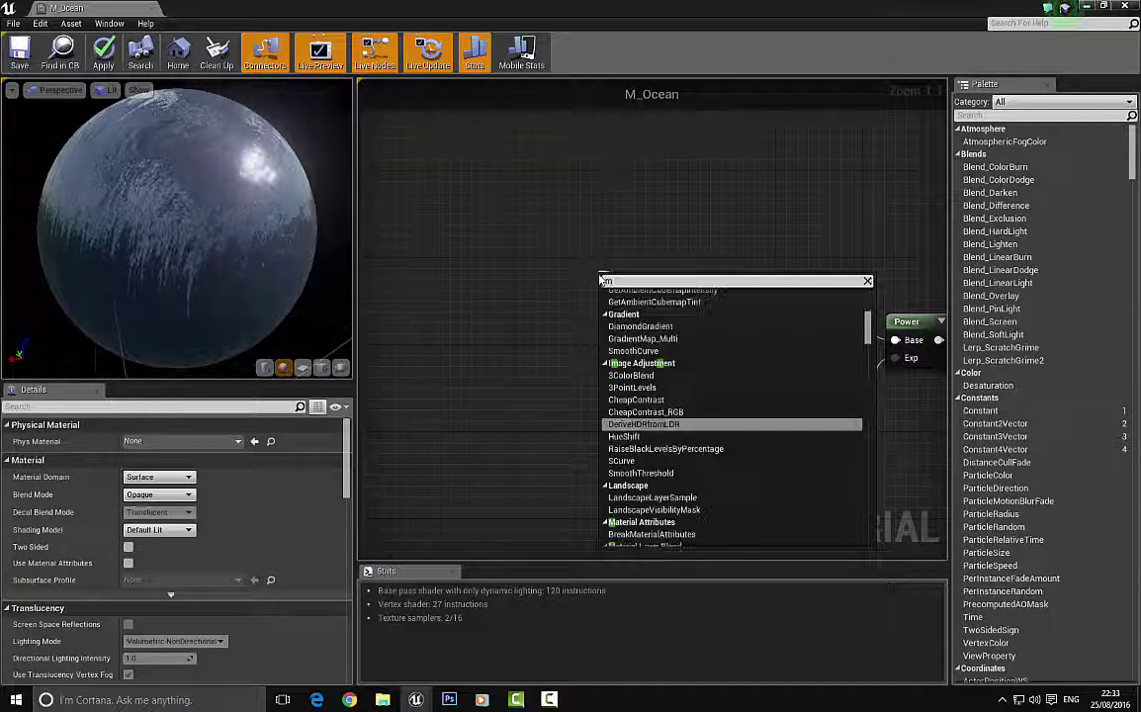
click(484, 252)
Add a Multiply node, connect it to Water_Waves_Direction's Time input and place it above and away from that node.
click(546, 285)
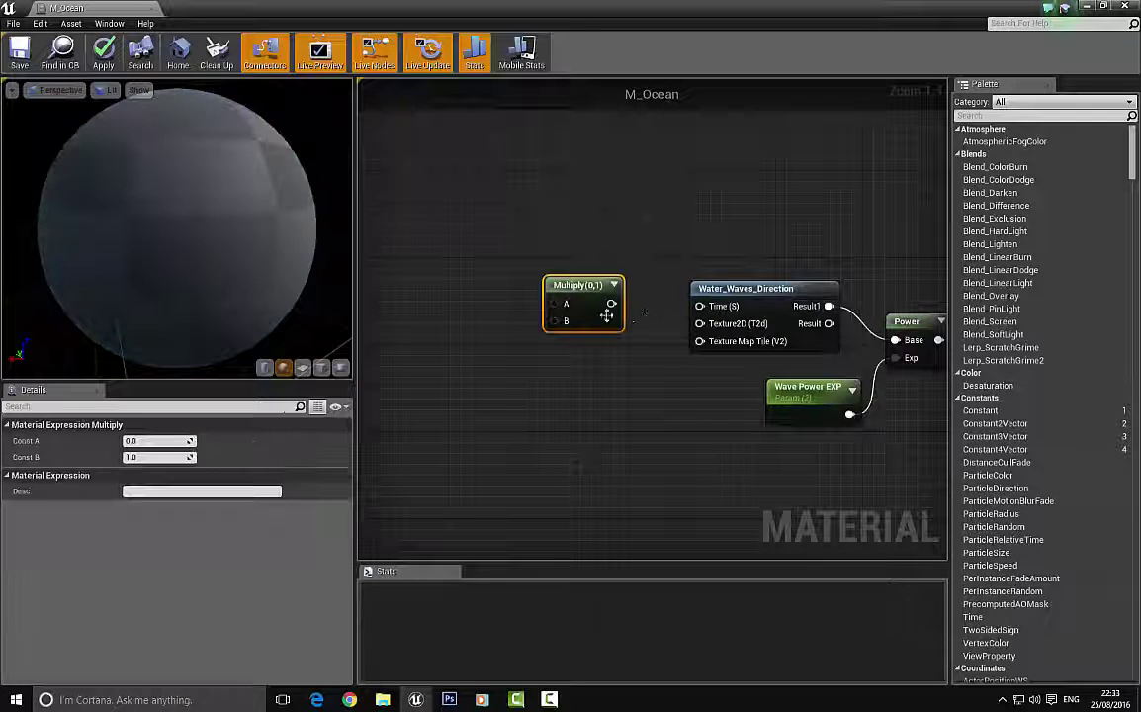
drag(611, 304, 702, 309)
drag(583, 289, 574, 238)
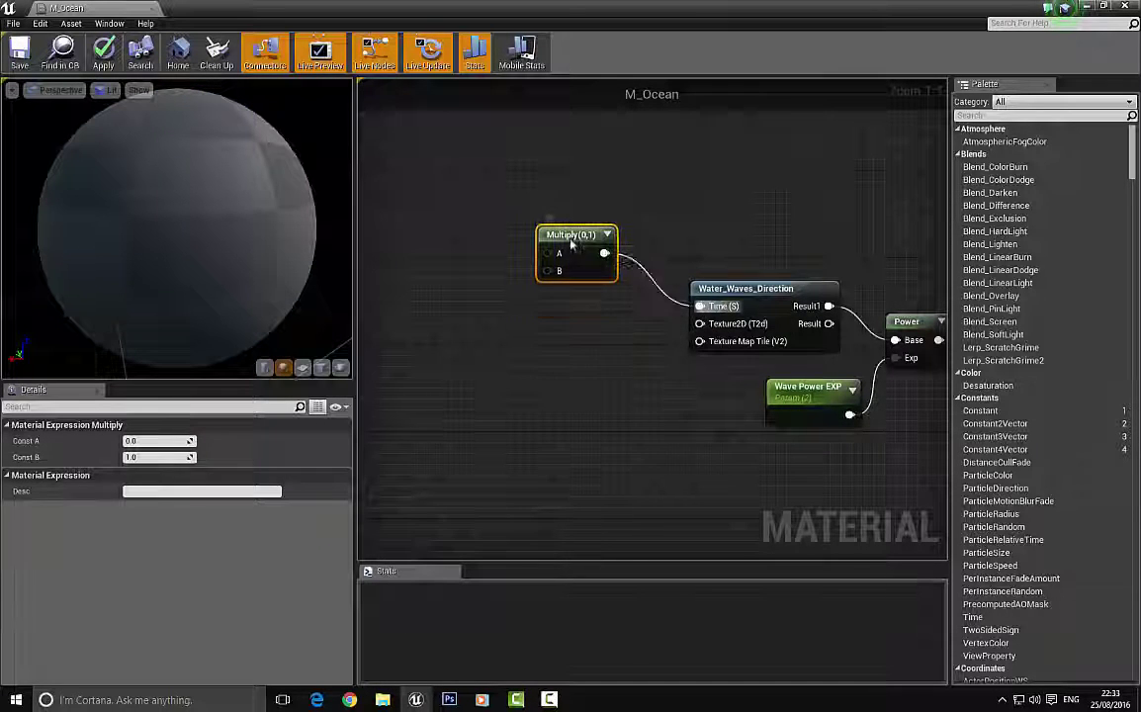
click(450, 215)
Add a Constant node near the new Multiply node, convert it to a parameter and name it TessalationWaveTime.
right_drag(465, 213, 588, 265)
right_click(484, 229)
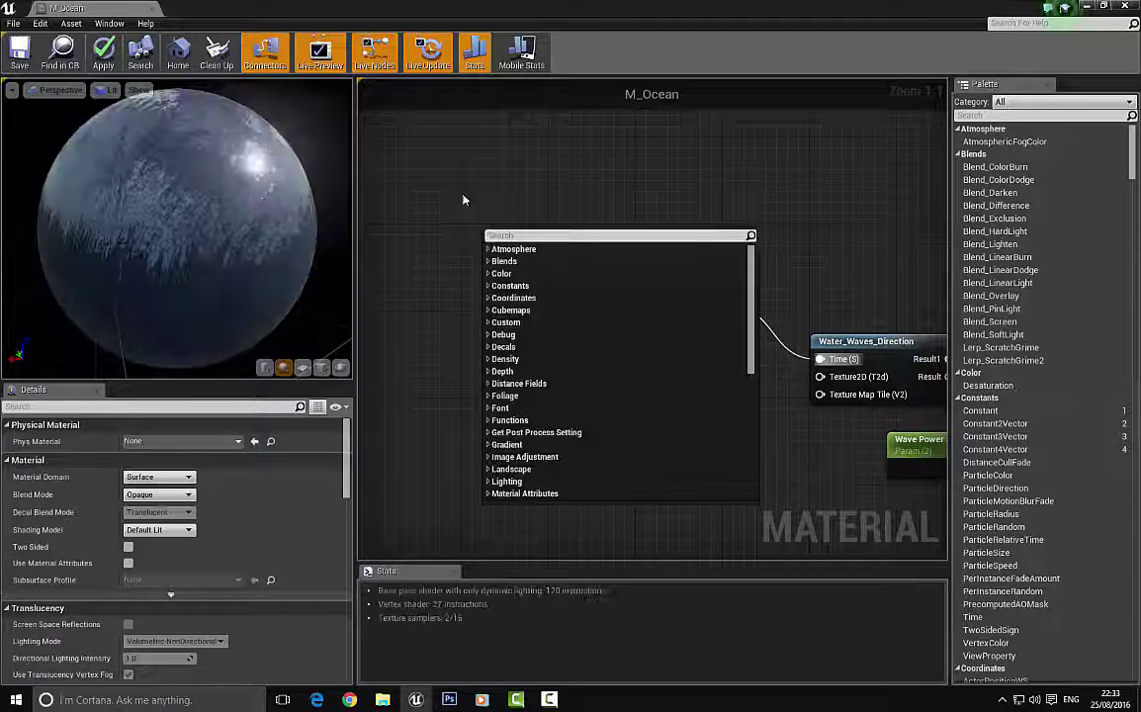
click(464, 197)
key(1)
click(506, 236)
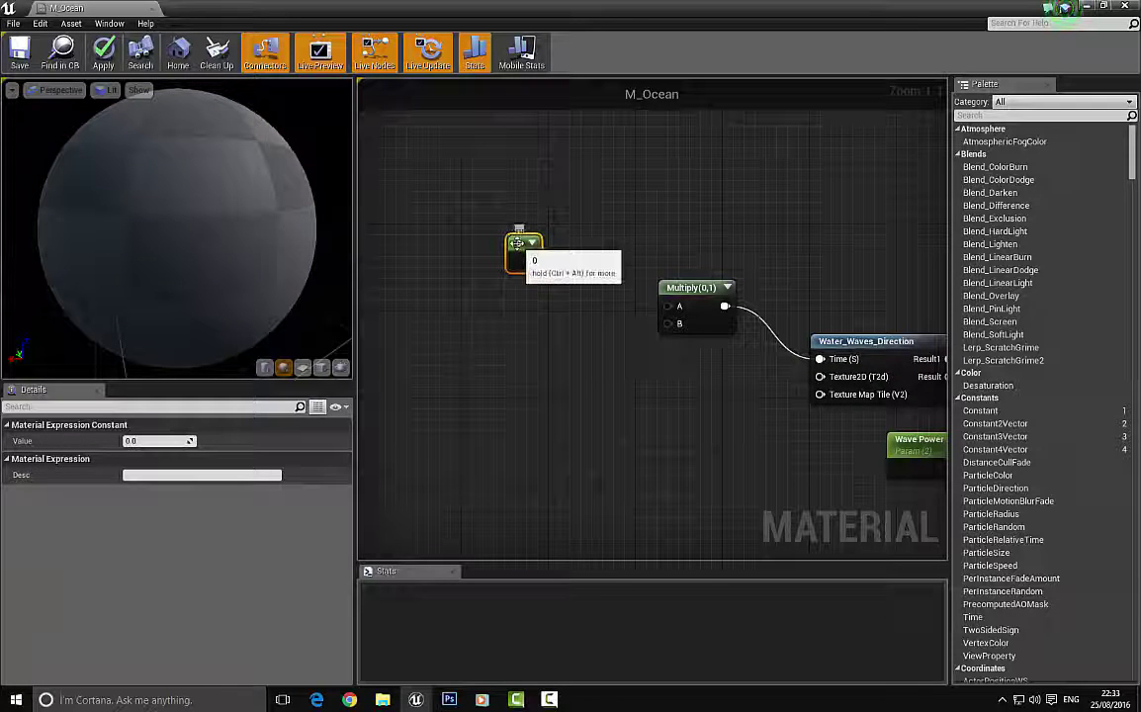
right_click(516, 244)
click(549, 249)
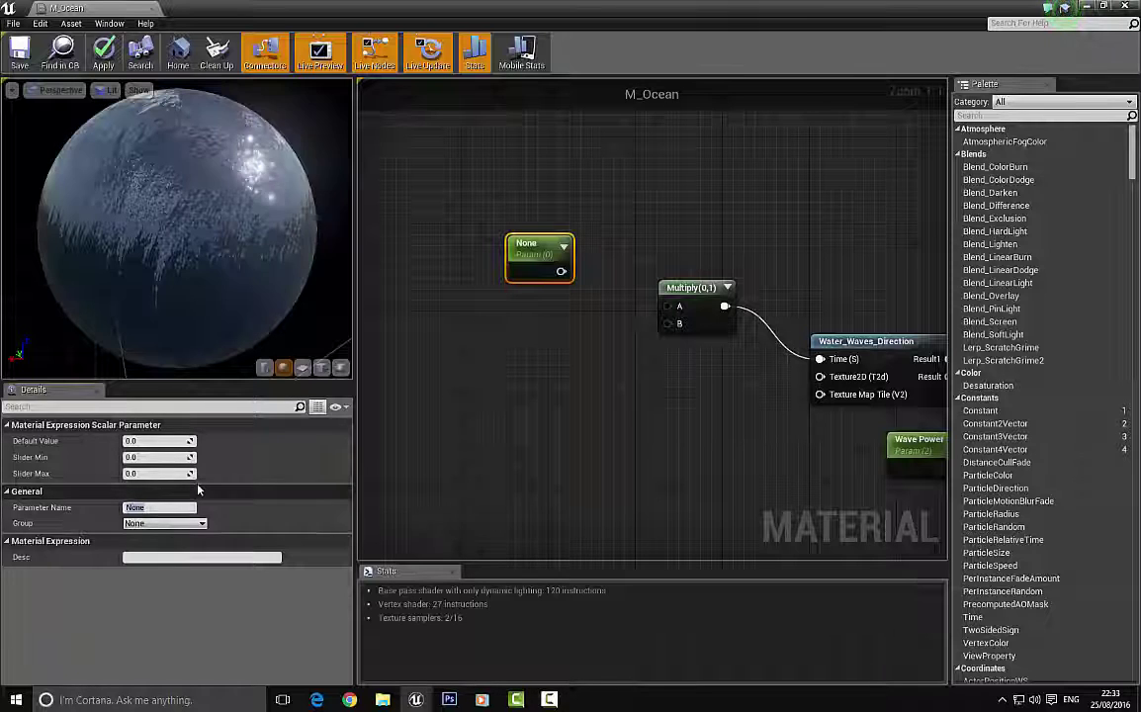
text(Tessa)
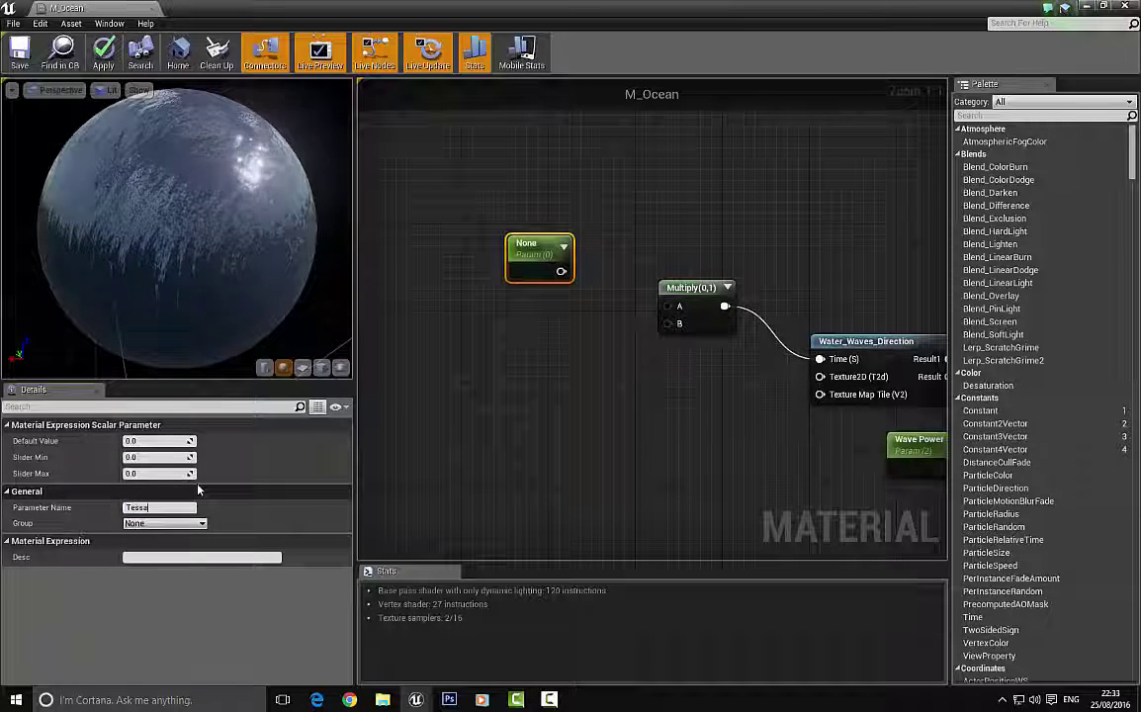
text(lationWa)
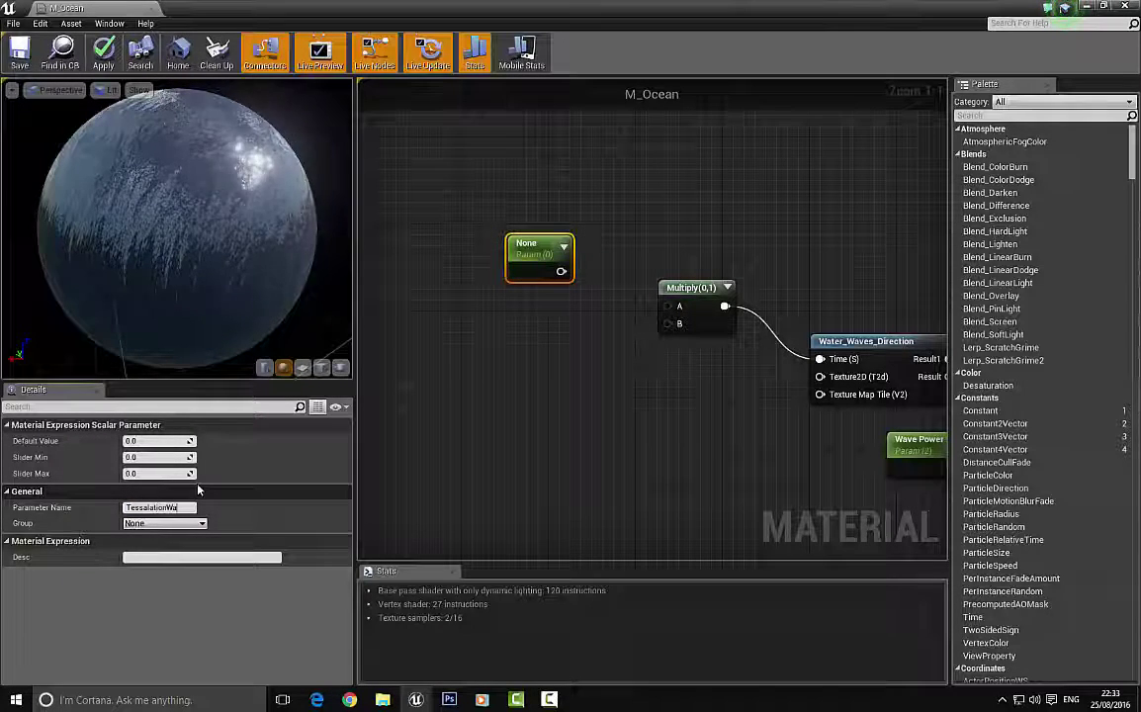
text(veTime)
key(Return)
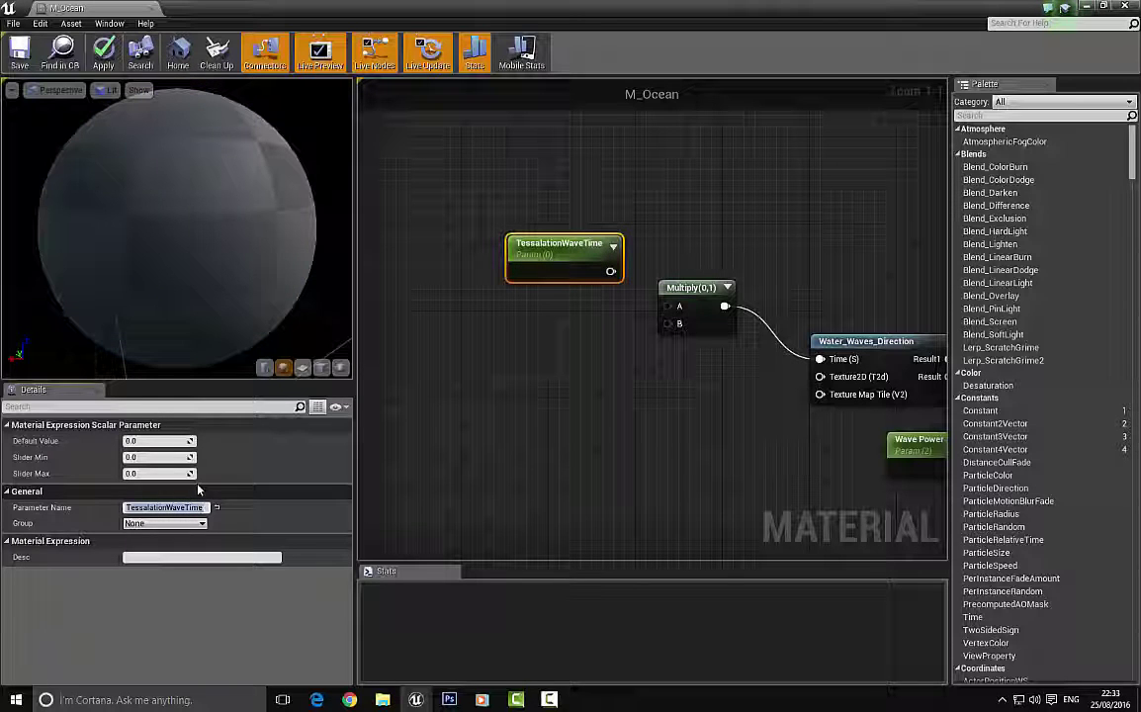
Shift the TessalationWaveTime parameter away from Multiply and set its default value to 0.1.
drag(560, 255, 527, 277)
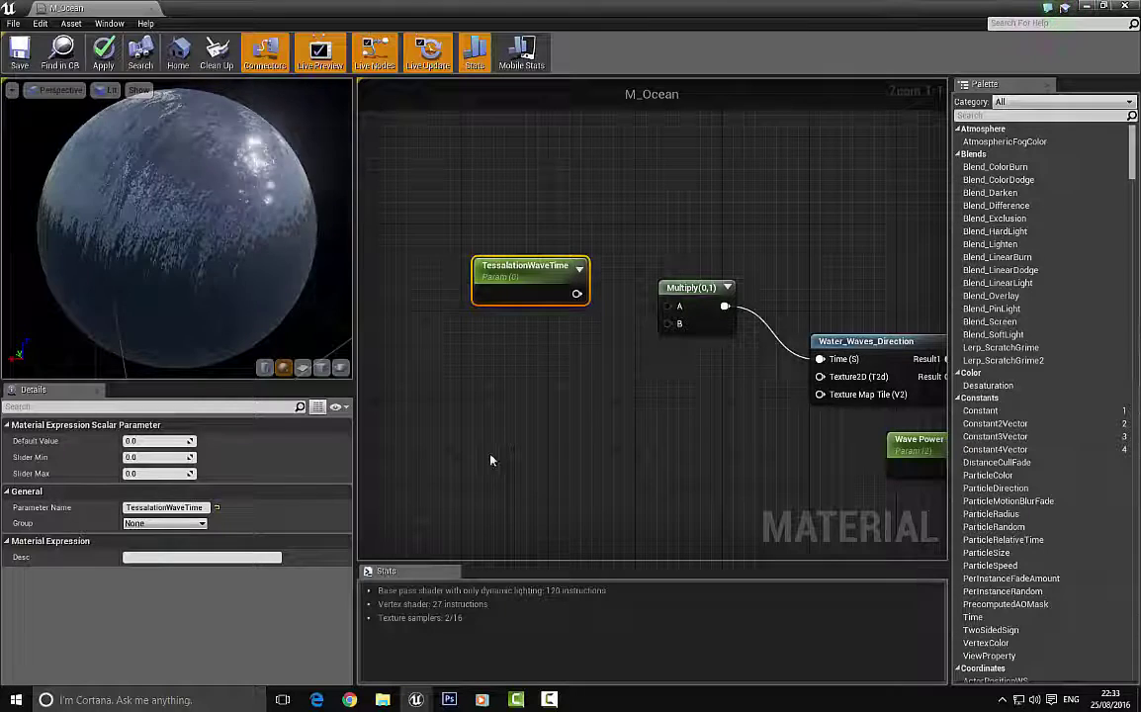
click(175, 442)
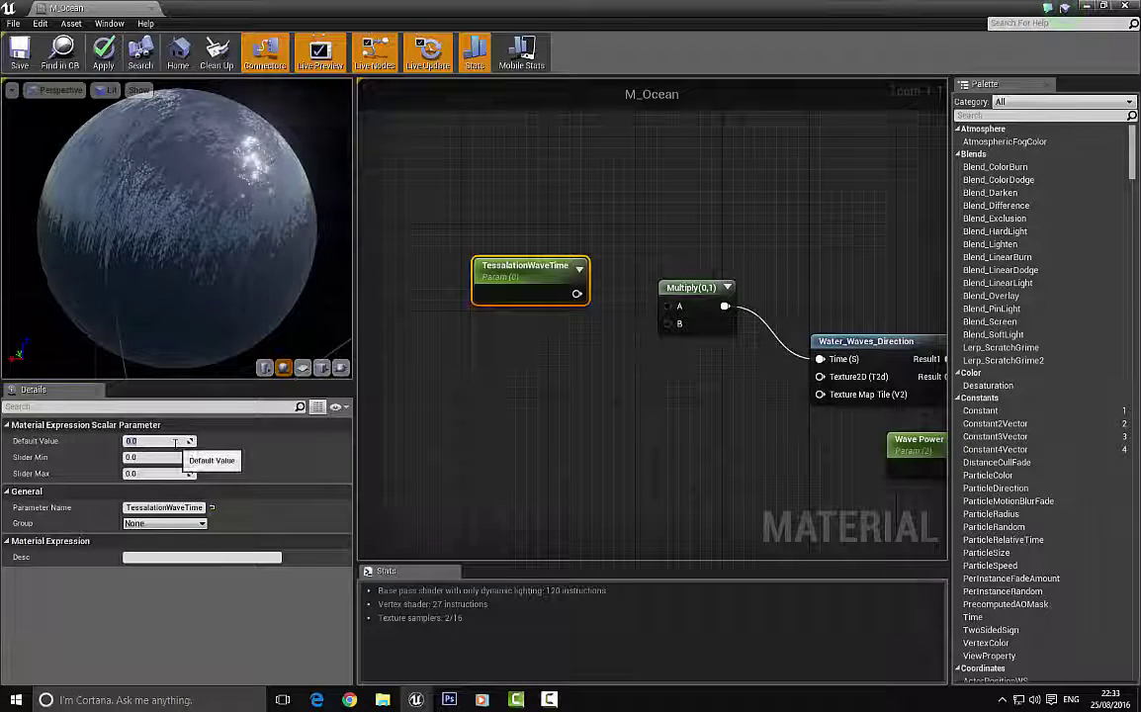
text(0.1)
key(Return)
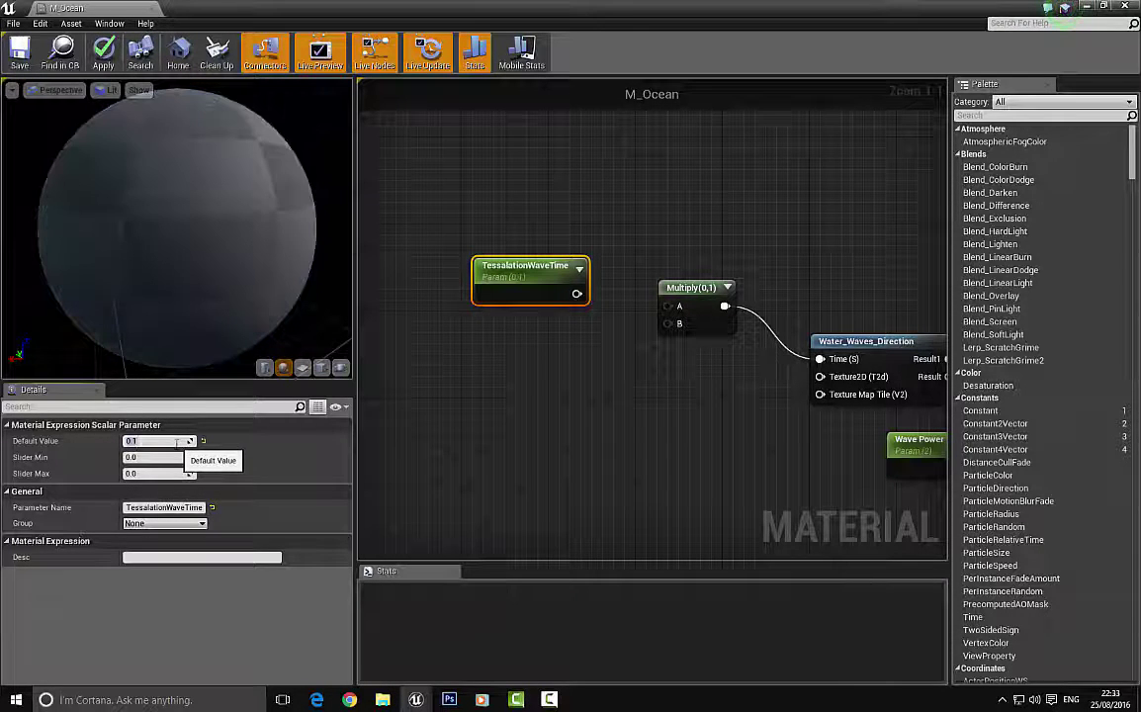
Add a Constant node with value 0.1 below TessalationWaveTime and wire the parameter and constant into Multiply's A and B inputs.
click(474, 317)
click(534, 348)
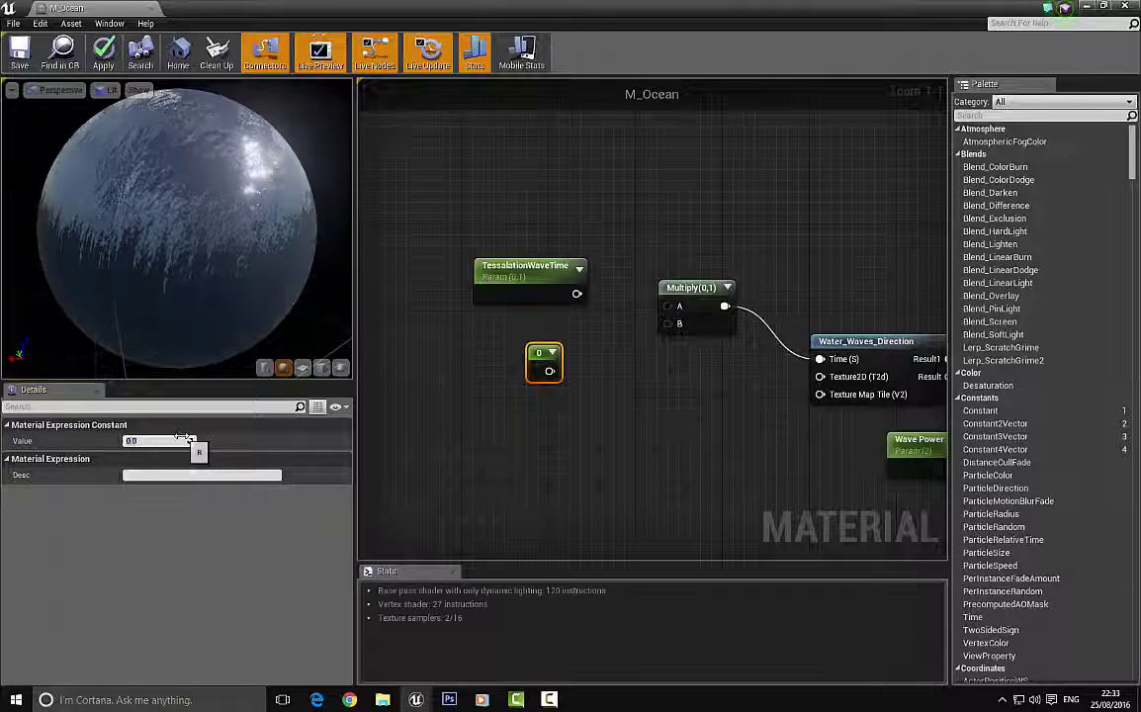
key(Return)
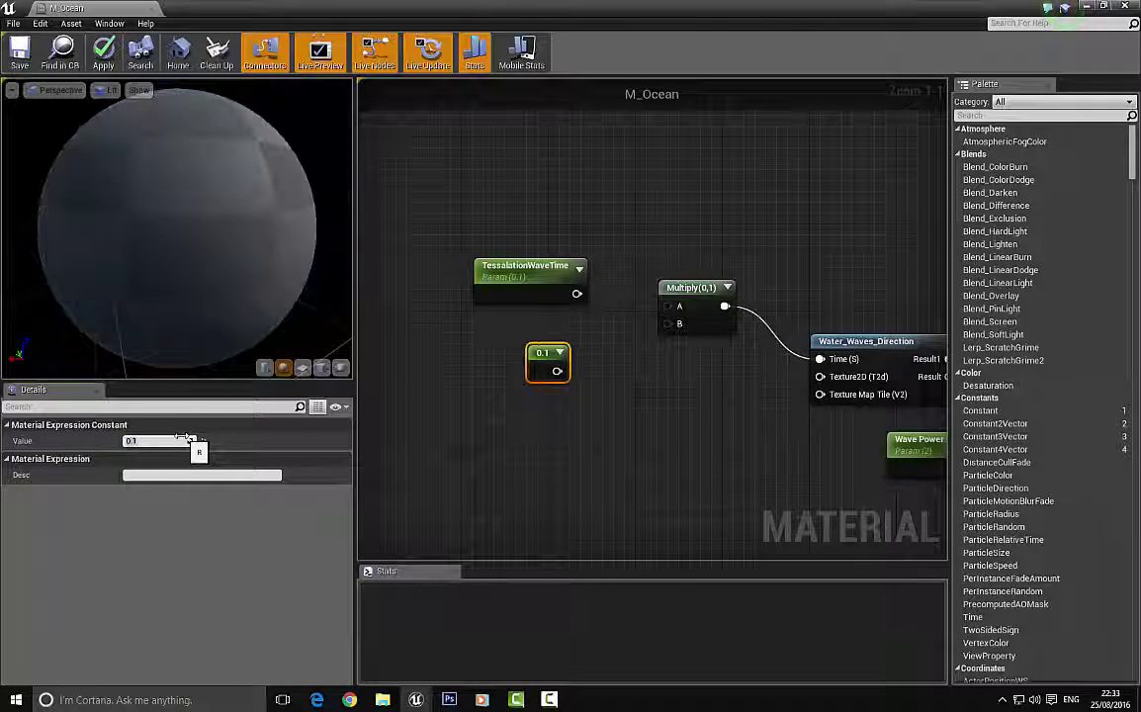
drag(557, 371, 663, 318)
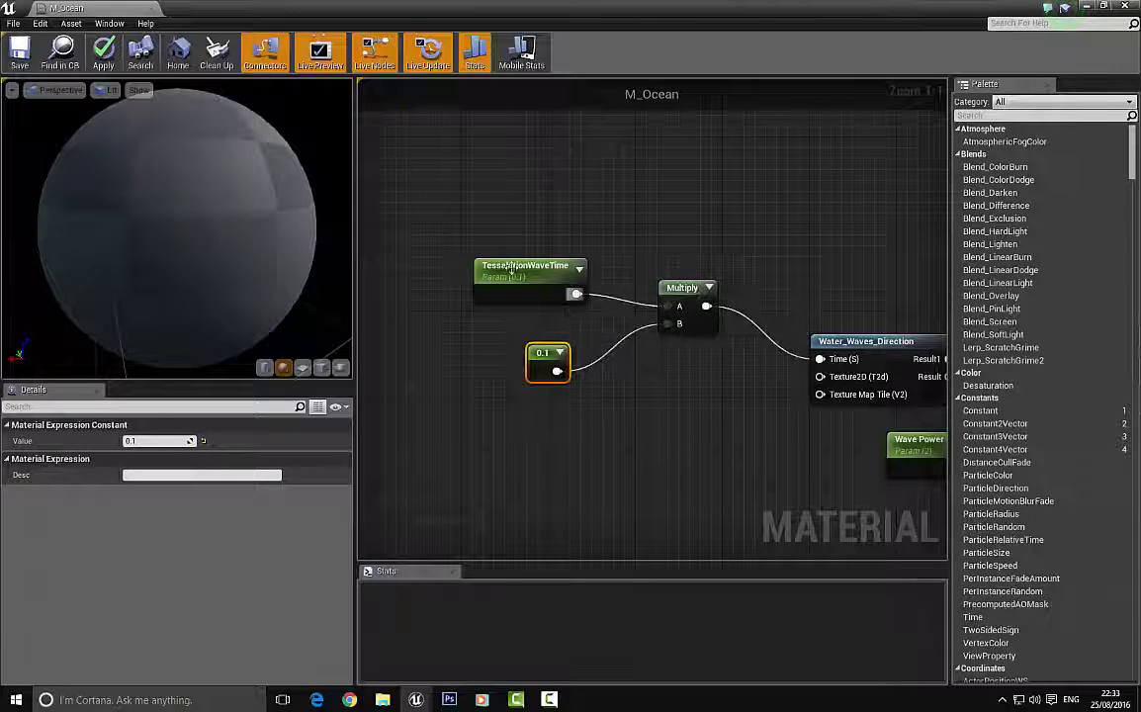
Move the TessalationWaveTime parameter and the 0.1 constant closer to their Multiply node.
drag(511, 267, 533, 256)
drag(537, 364, 559, 342)
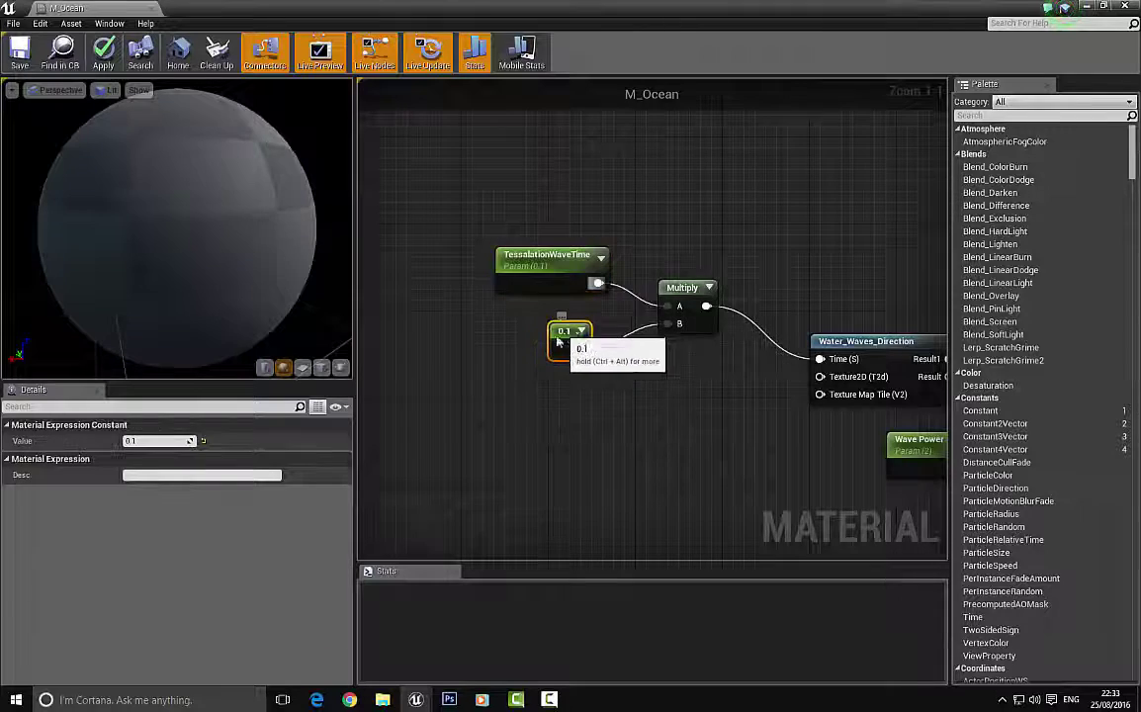
right_drag(706, 432, 600, 316)
click(588, 358)
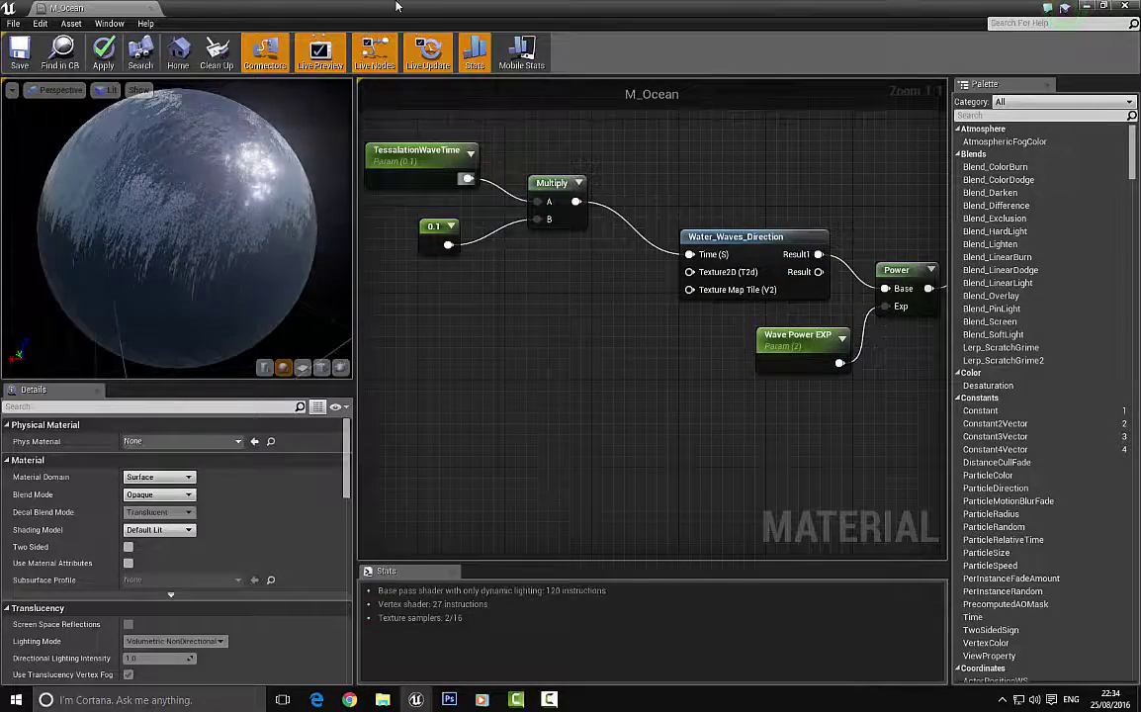
Select the Water_S_D texture in the Content Browser and add a Texture Object node using it near Water_Waves_Direction.
drag(397, 6, 714, 98)
drag(166, 541, 145, 522)
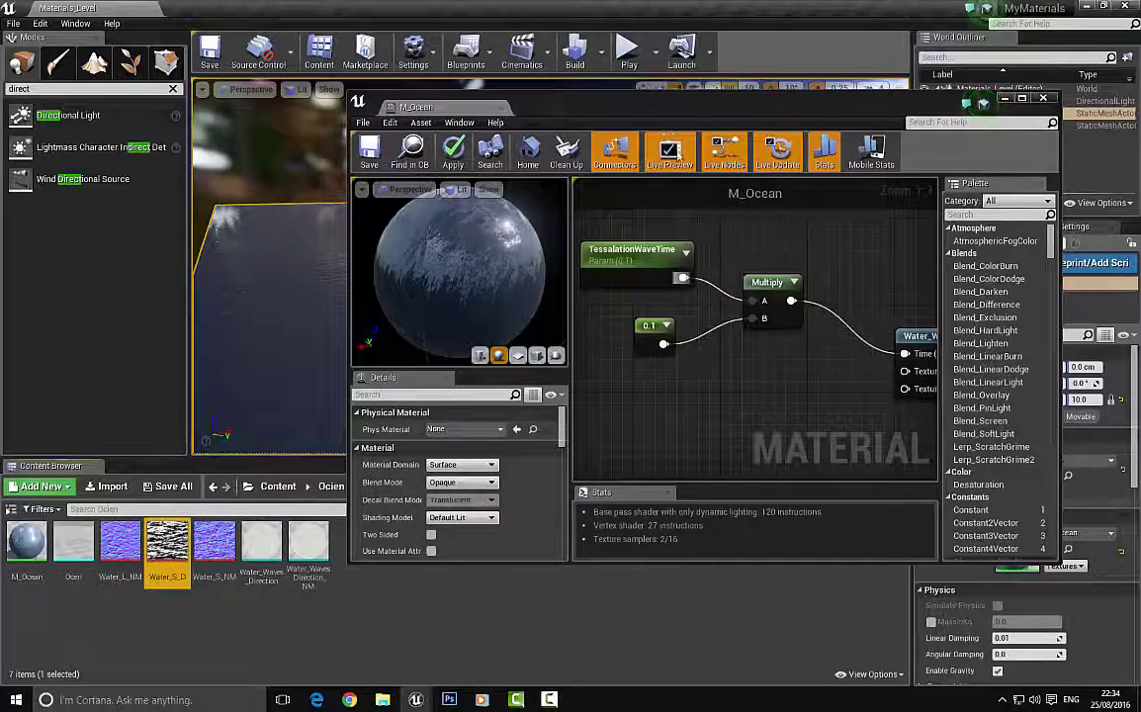
double_click(683, 105)
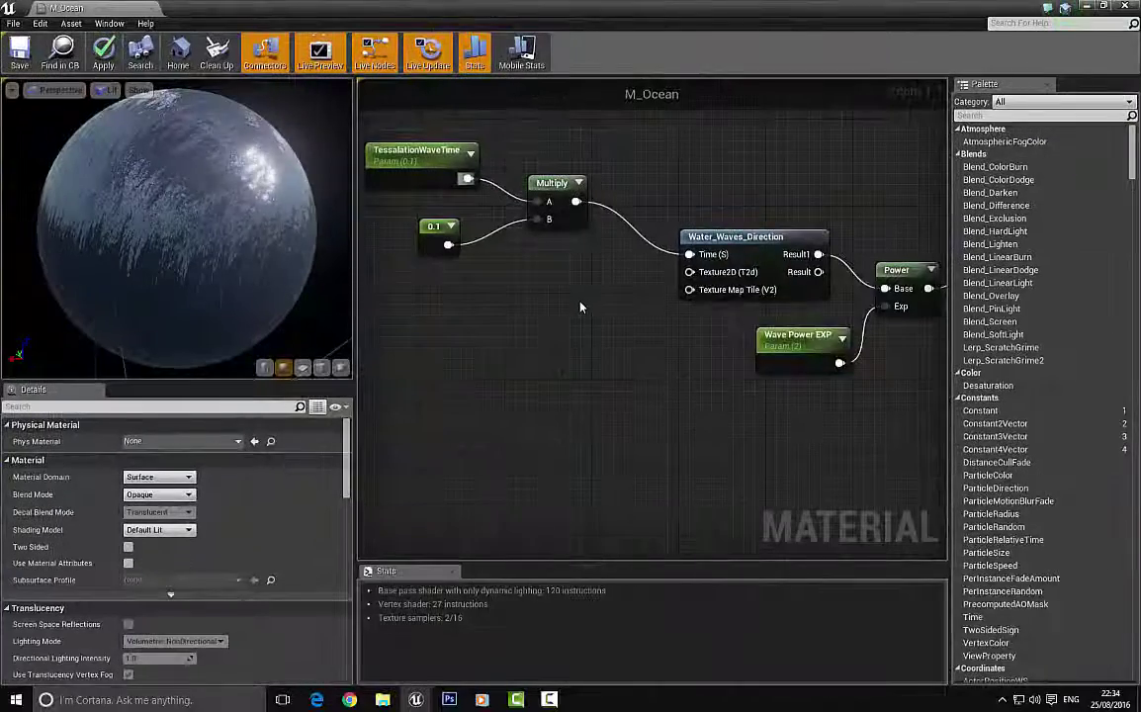
right_click(580, 308)
text(tex)
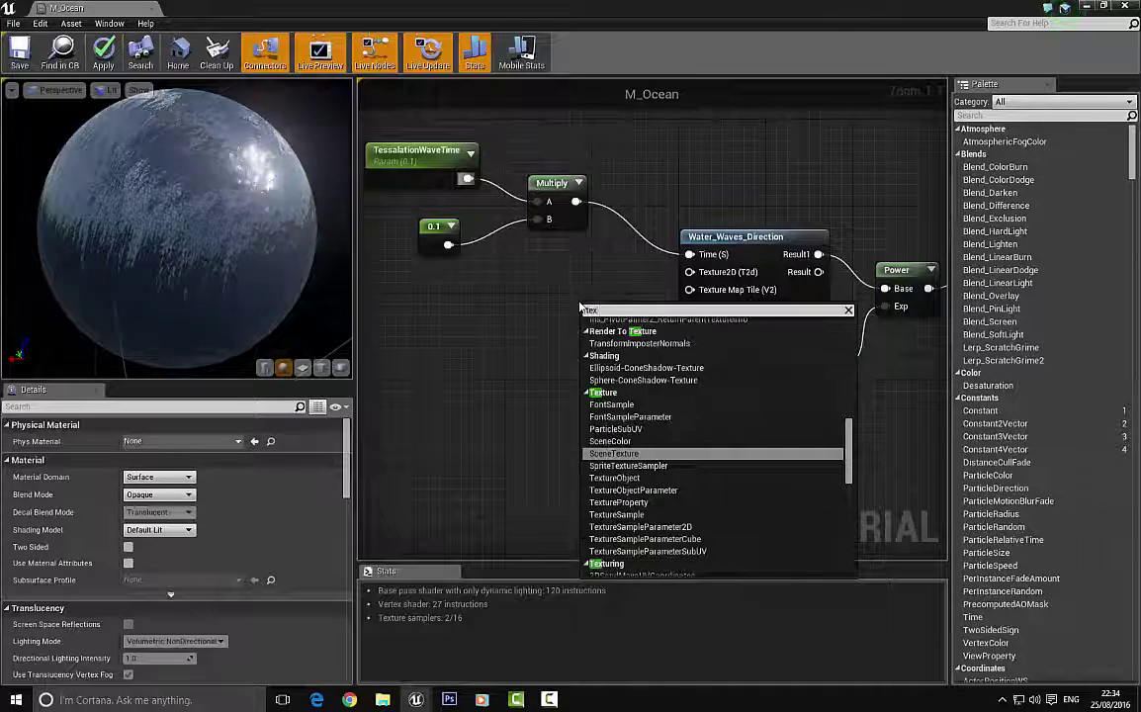
text(tureo)
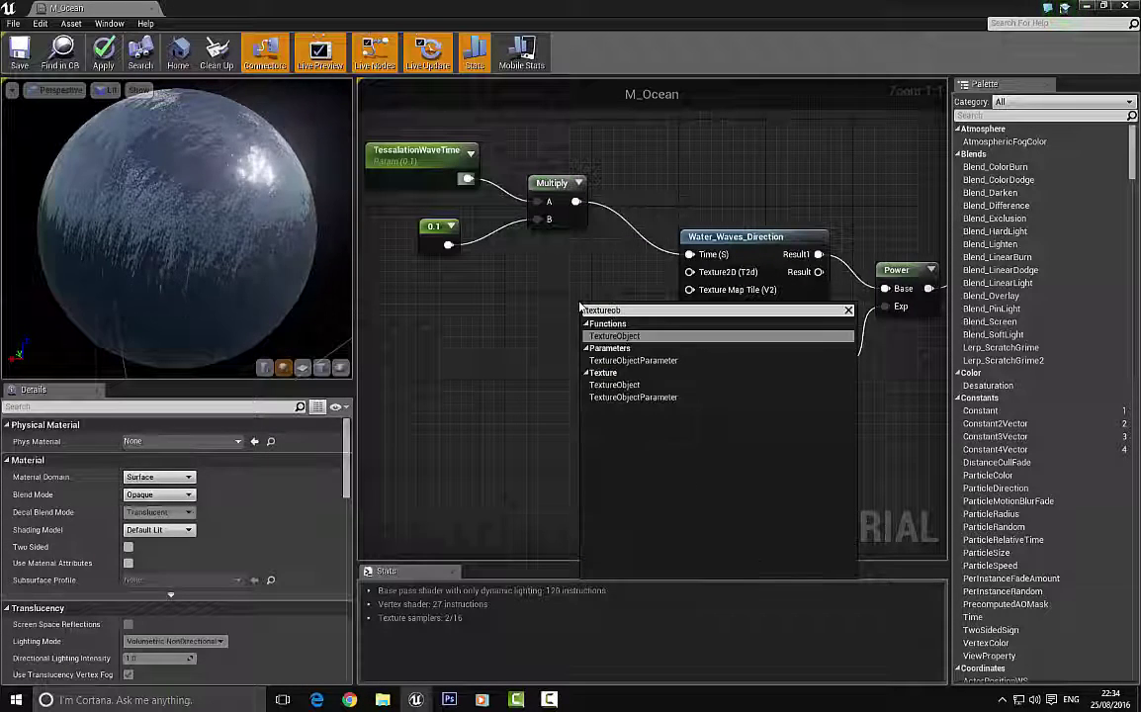
text(b)
key(Return)
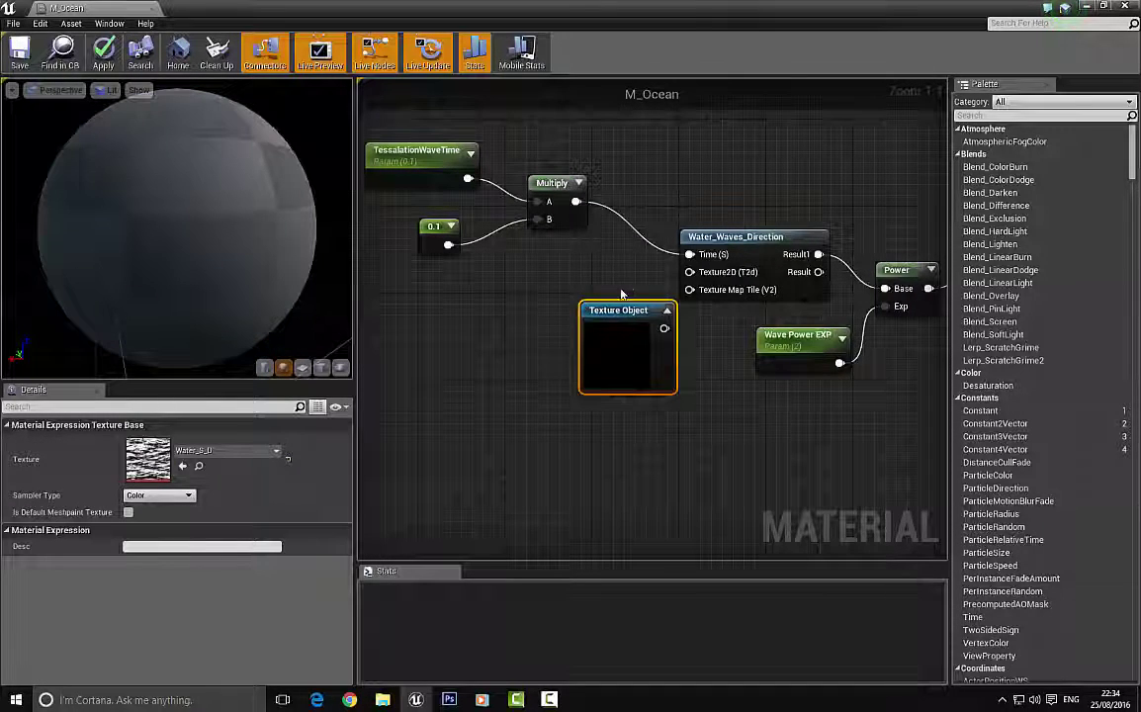
Place the Texture Object node below Multiply and connect it to Water_Waves_Direction's Texture2D input.
drag(627, 313, 596, 327)
drag(690, 271, 549, 373)
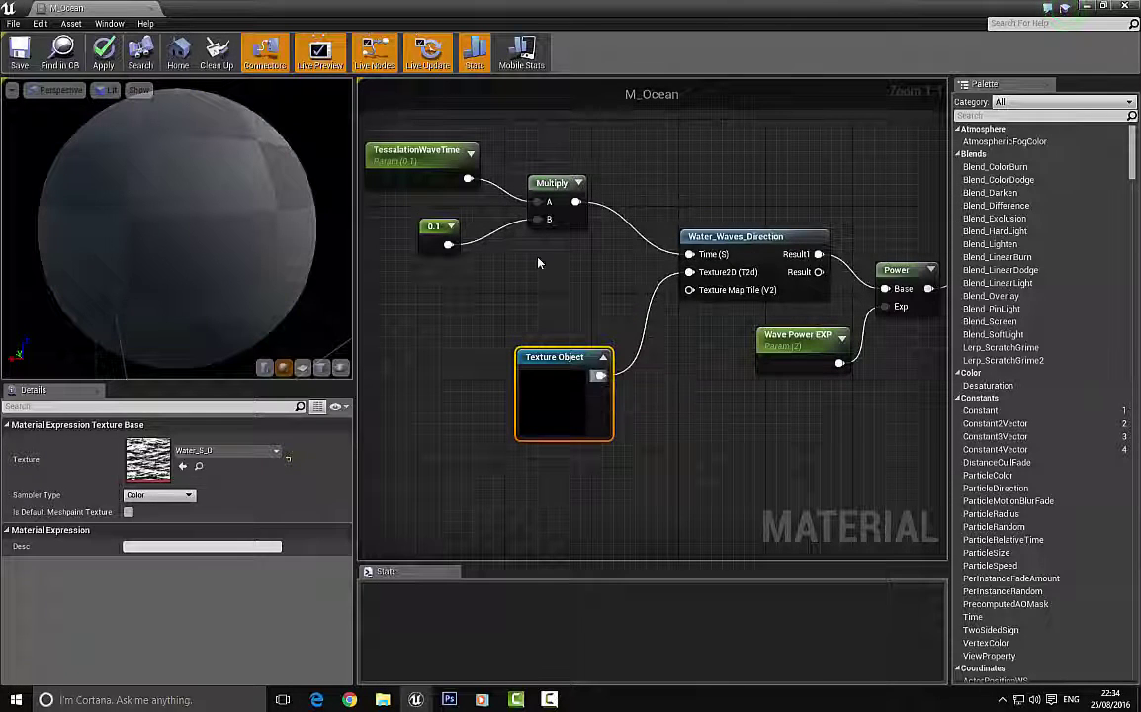
click(470, 268)
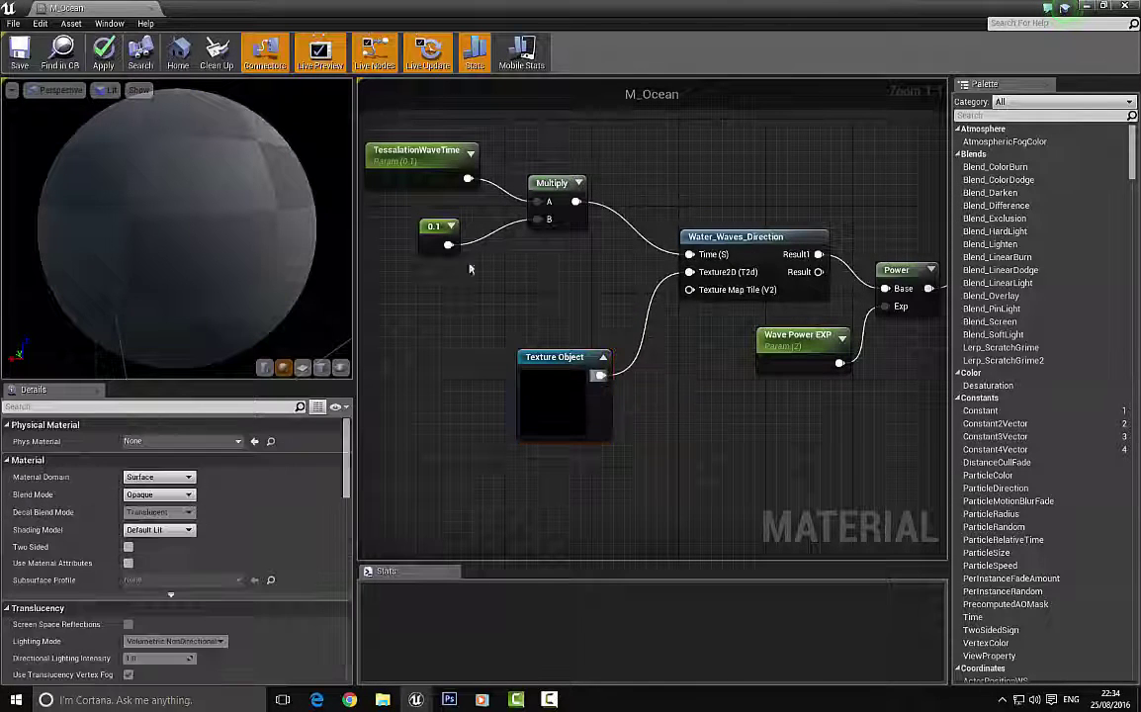
Save the M_Ocean material, save the whole project from the level editor and return to the maximized material editor.
click(26, 61)
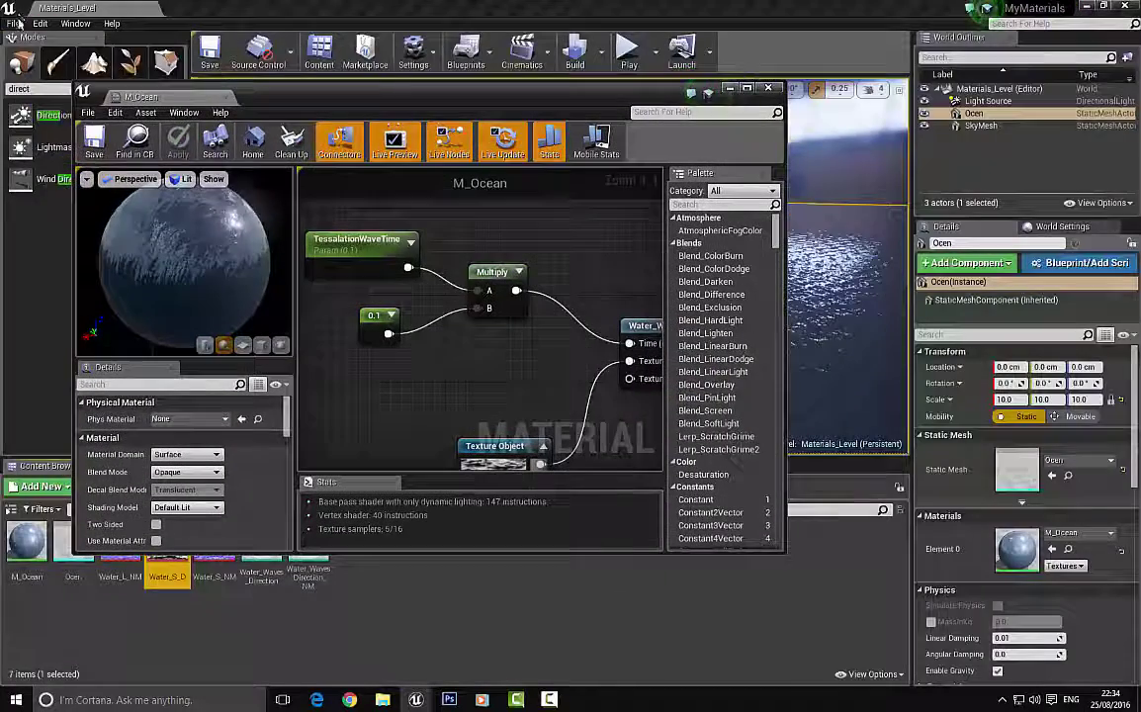
click(13, 23)
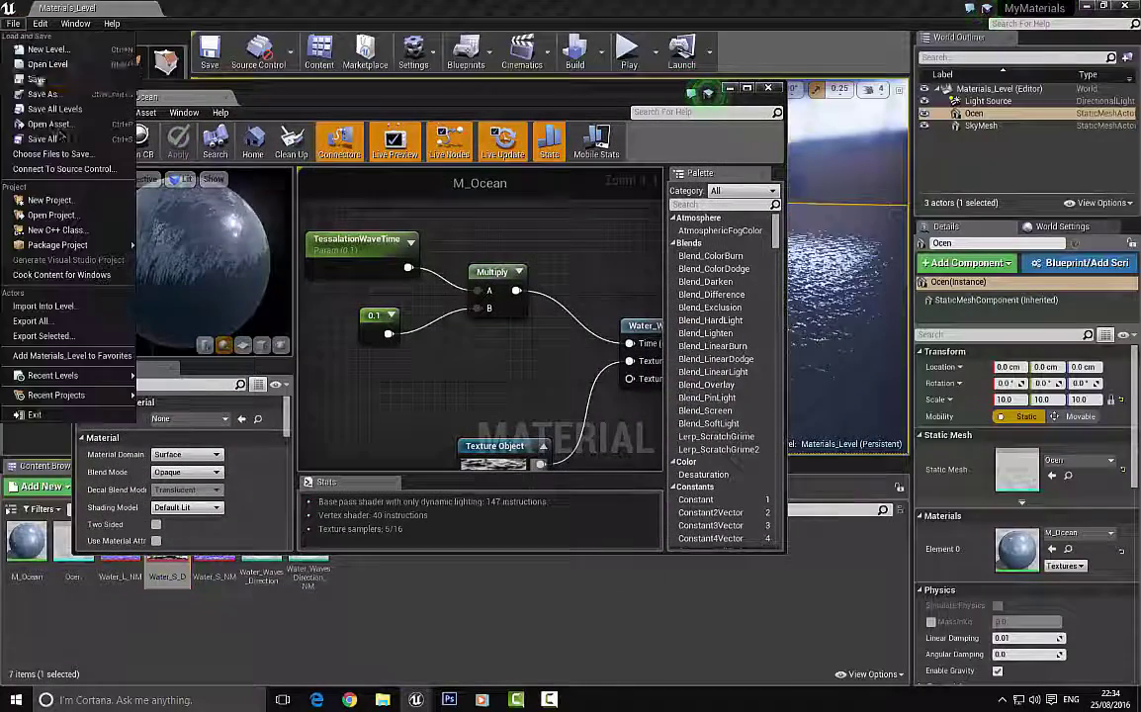
click(59, 140)
drag(386, 105, 534, 0)
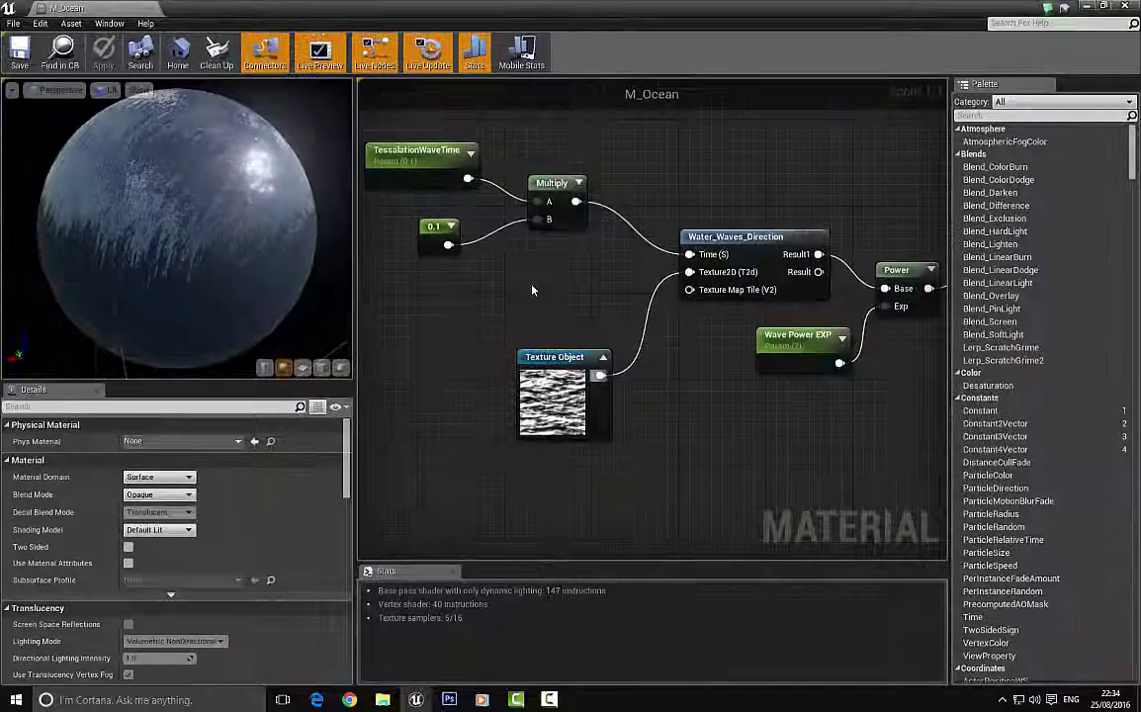
Duplicate the small wave tiling network, from Absolute World Position through Mask (R G), and place the copy beside the Water_S_D Texture Object.
right_drag(533, 287, 530, 253)
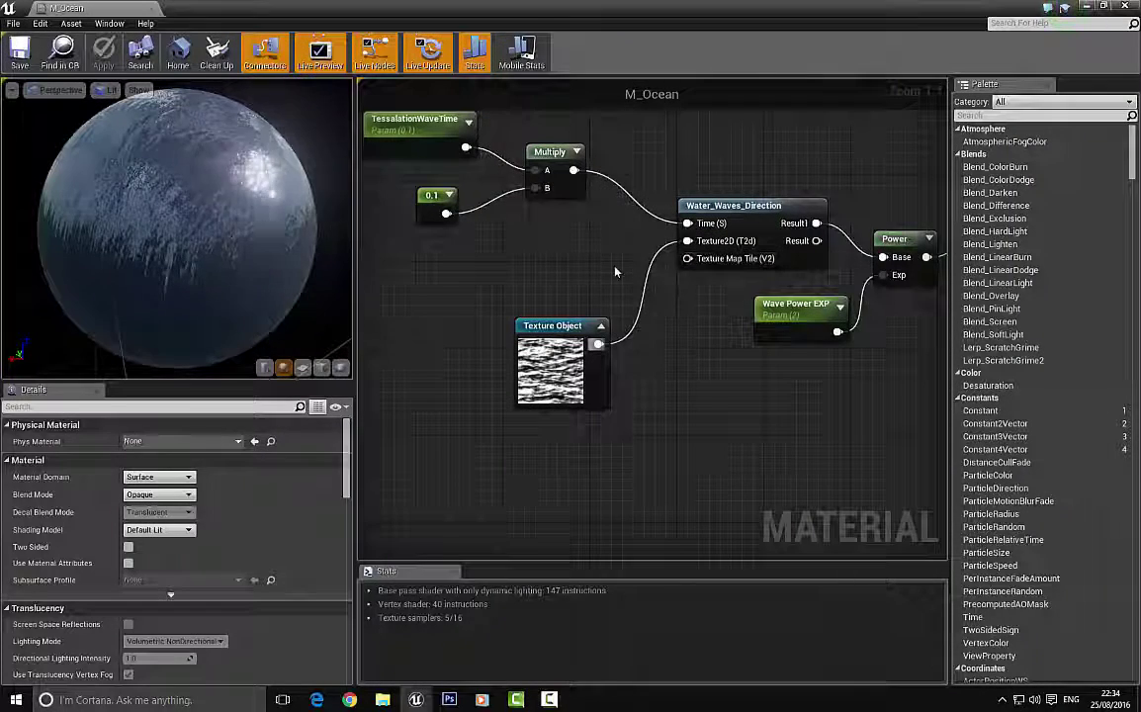
right_drag(614, 274, 806, 352)
scroll(806, 352, down, 3)
right_drag(530, 240, 774, 369)
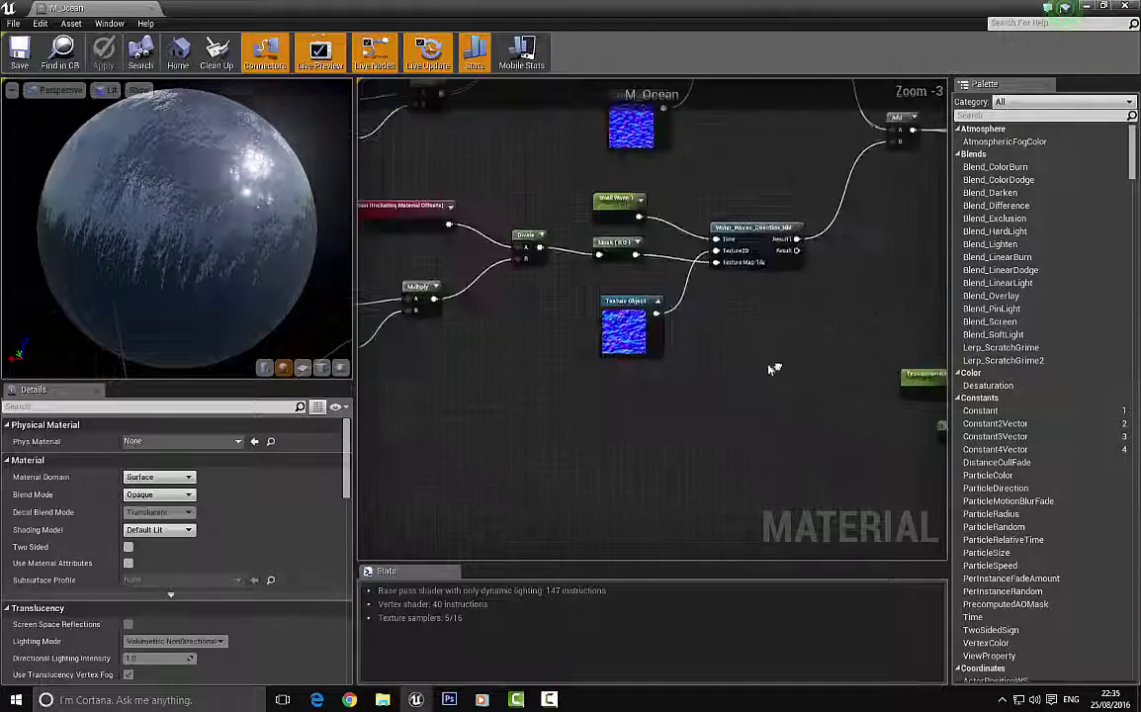
right_drag(489, 306, 752, 341)
drag(774, 362, 810, 378)
right_drag(843, 320, 487, 326)
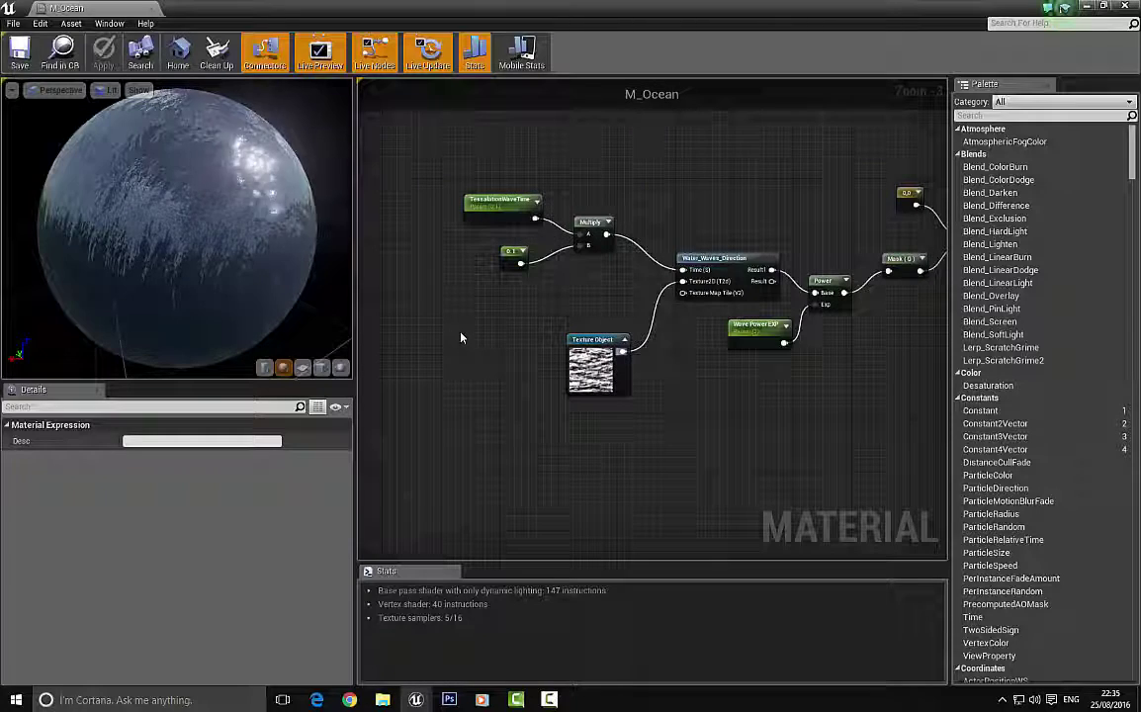
key(ctrl+z)
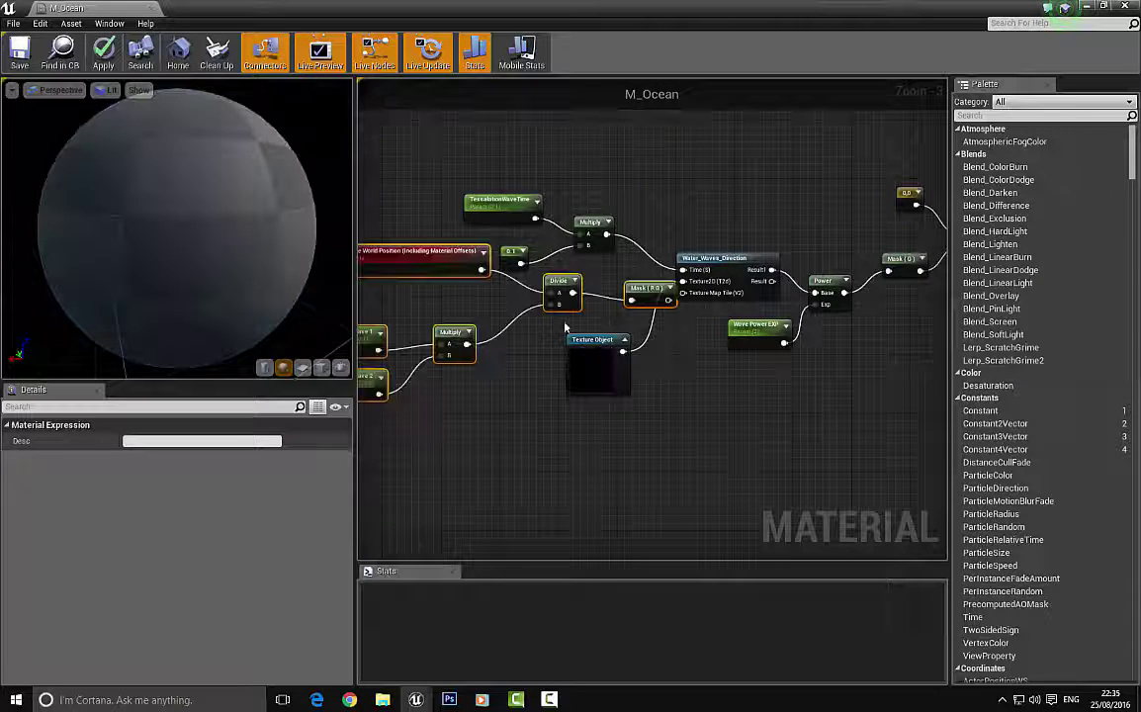
right_drag(633, 296, 746, 294)
drag(766, 283, 657, 298)
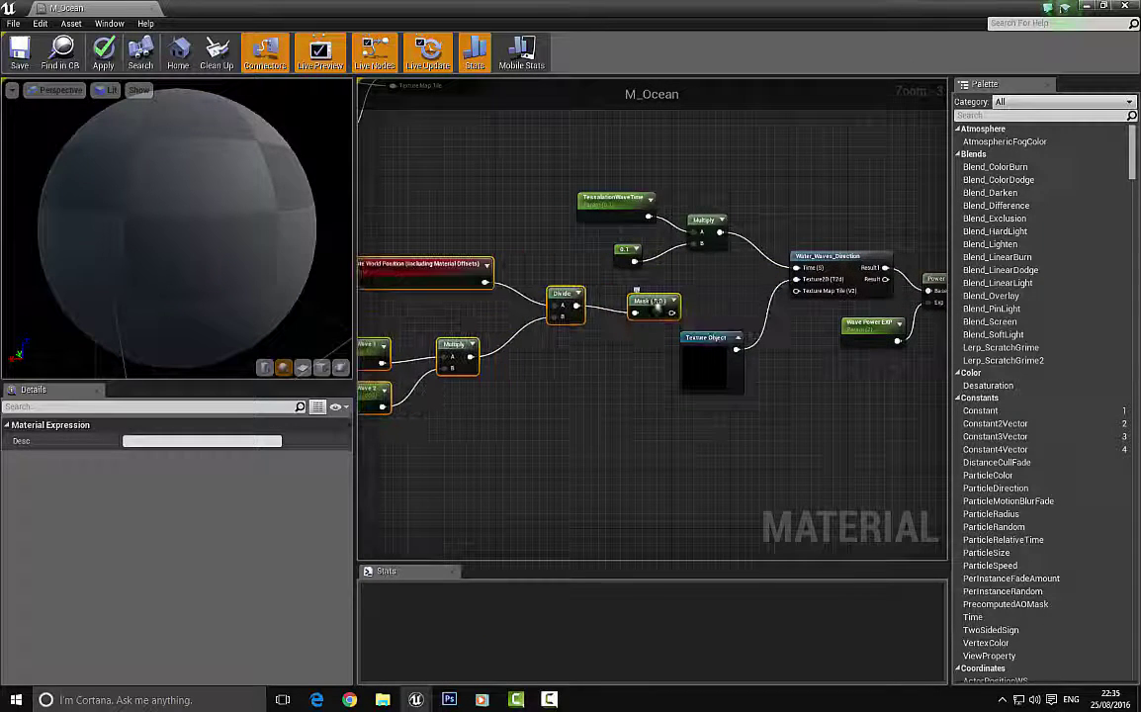
click(617, 372)
Rename the copied Small Wave 1 parameter to BigWave.
scroll(574, 344, up, 2)
right_drag(572, 347, 698, 342)
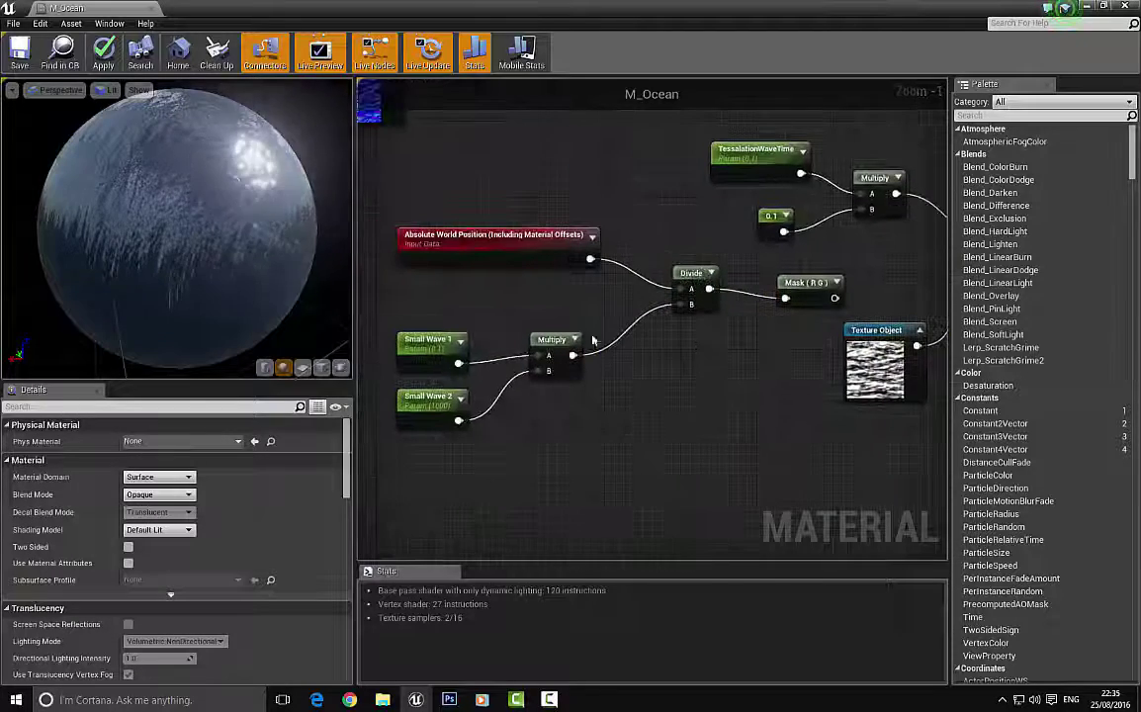
right_drag(592, 340, 741, 299)
scroll(577, 302, up, 1)
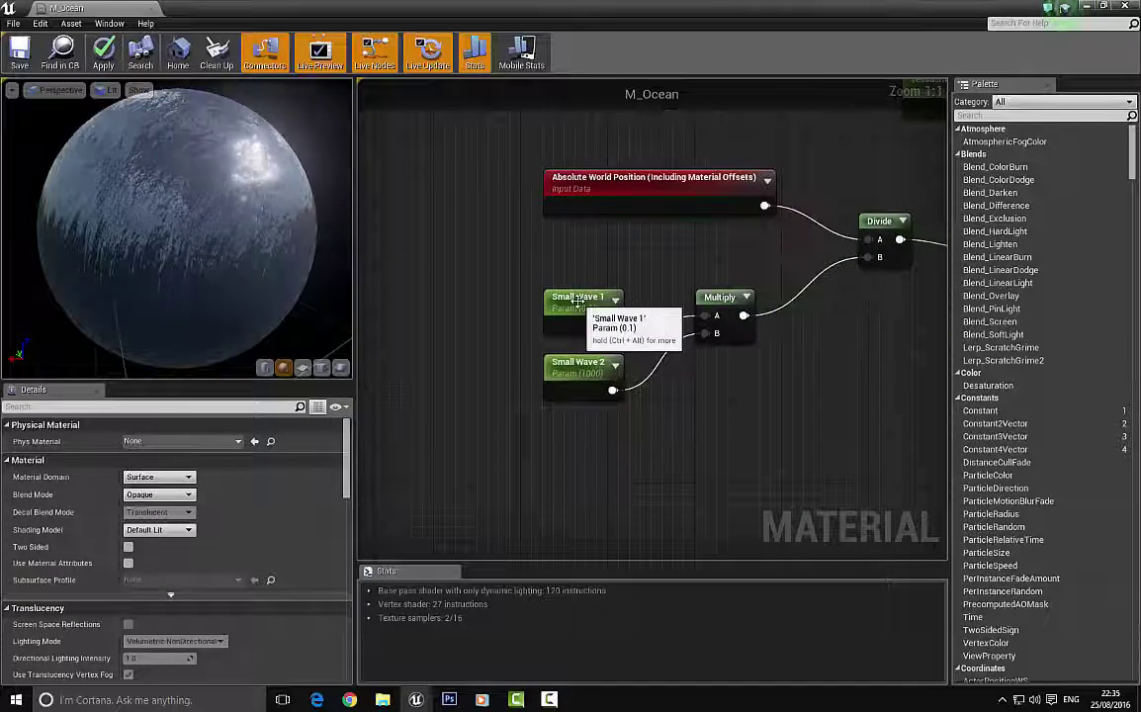
click(577, 301)
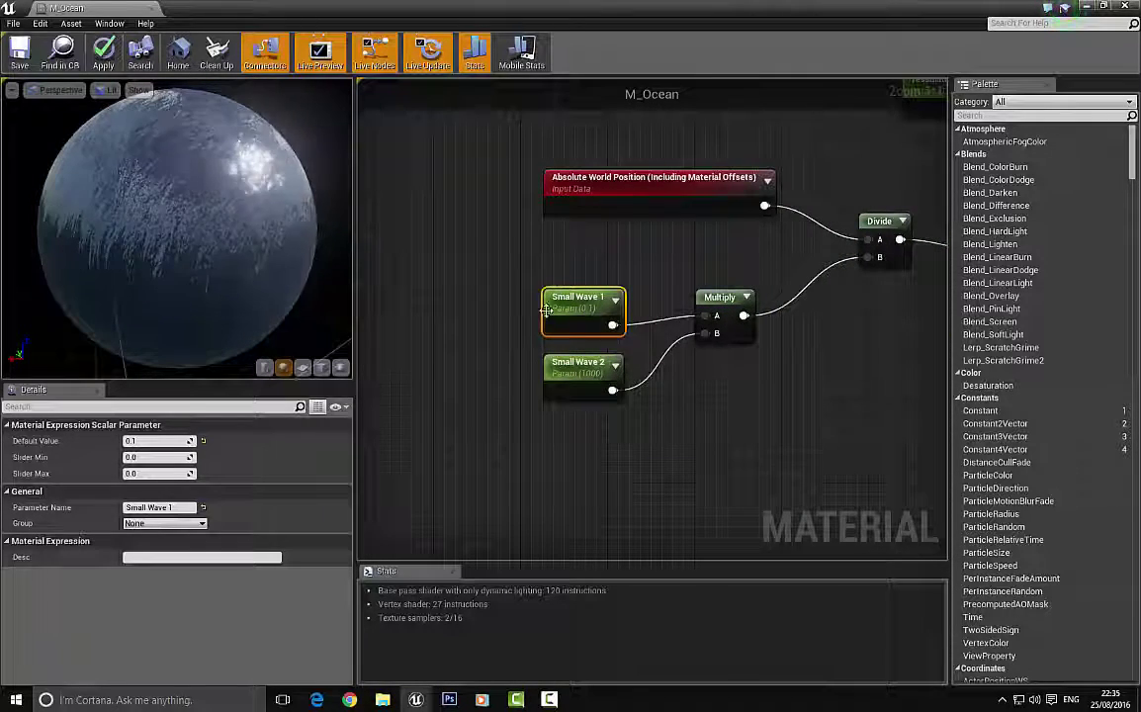
click(163, 506)
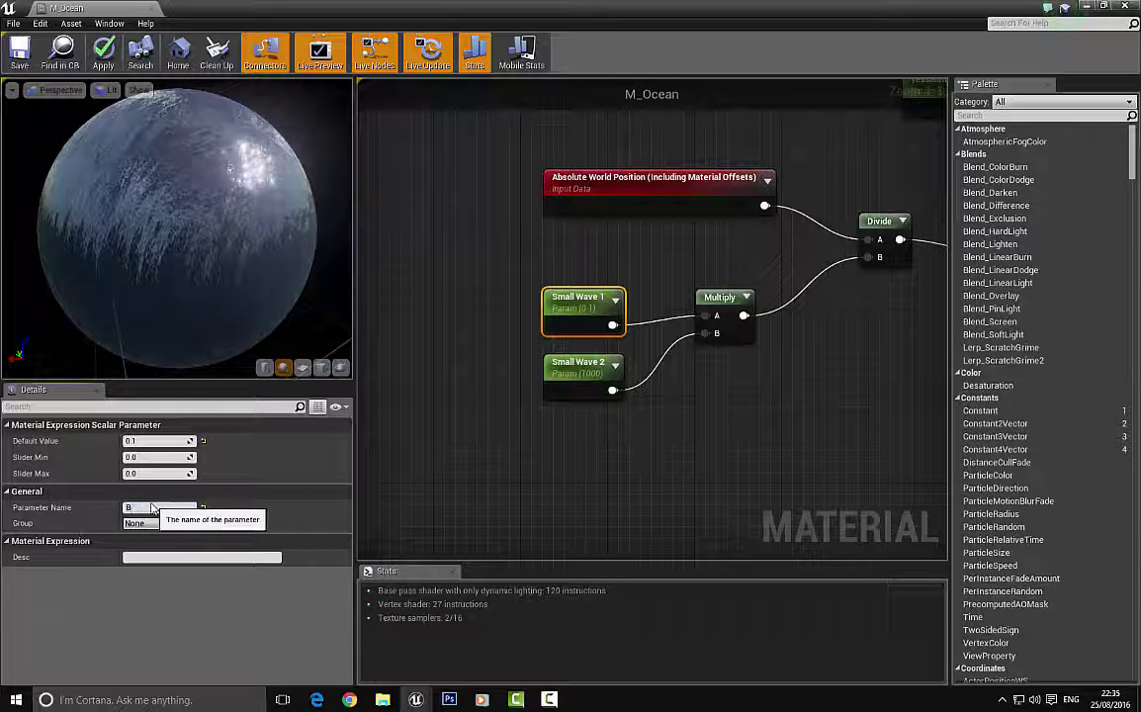
text(BigWav)
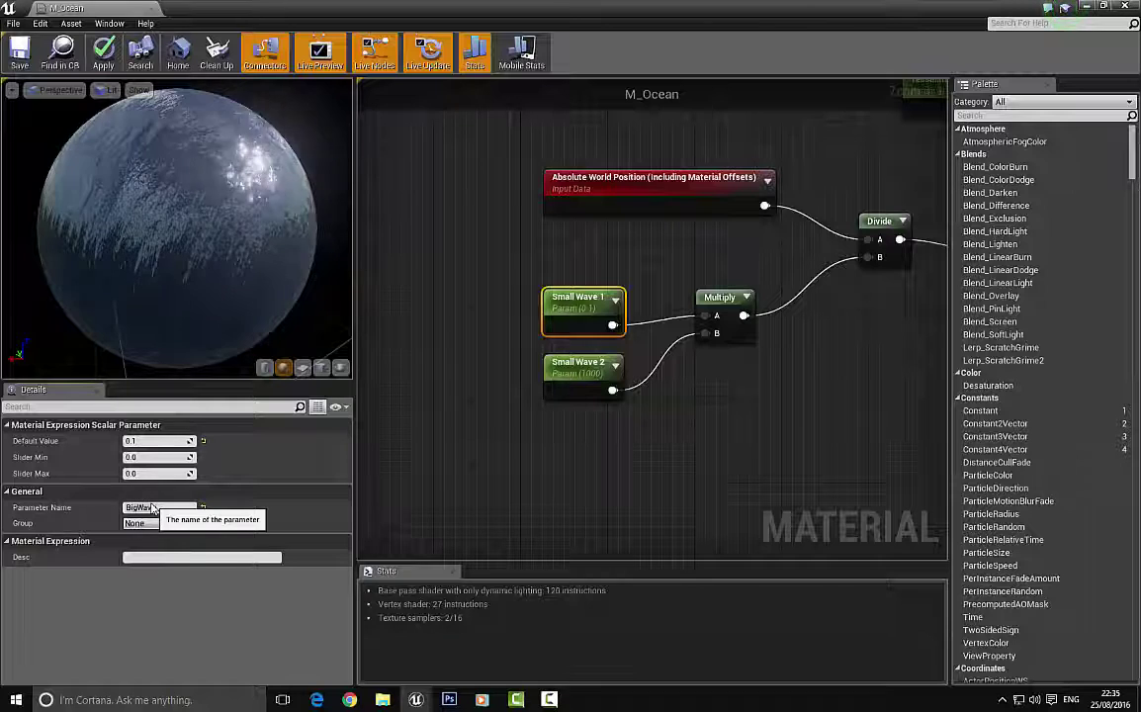
text(e)
key(Return)
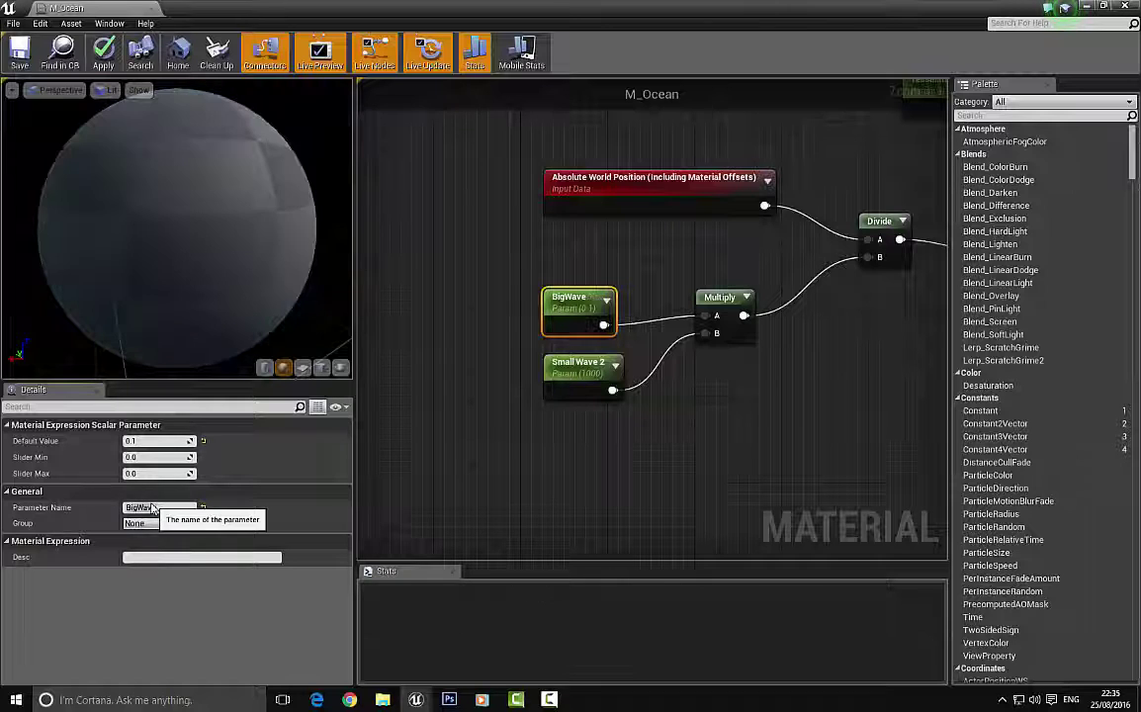
Rename the copied Small Wave 2 parameter to SmallWave and set its default value to 250.
click(593, 362)
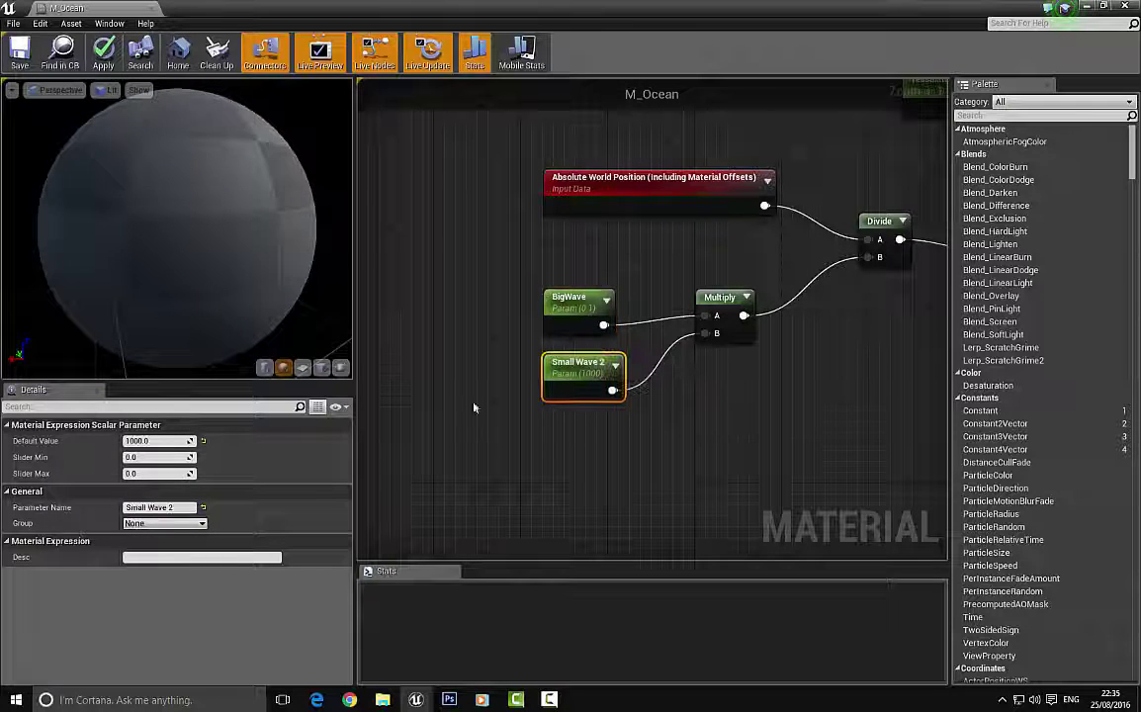
click(155, 508)
text(Small)
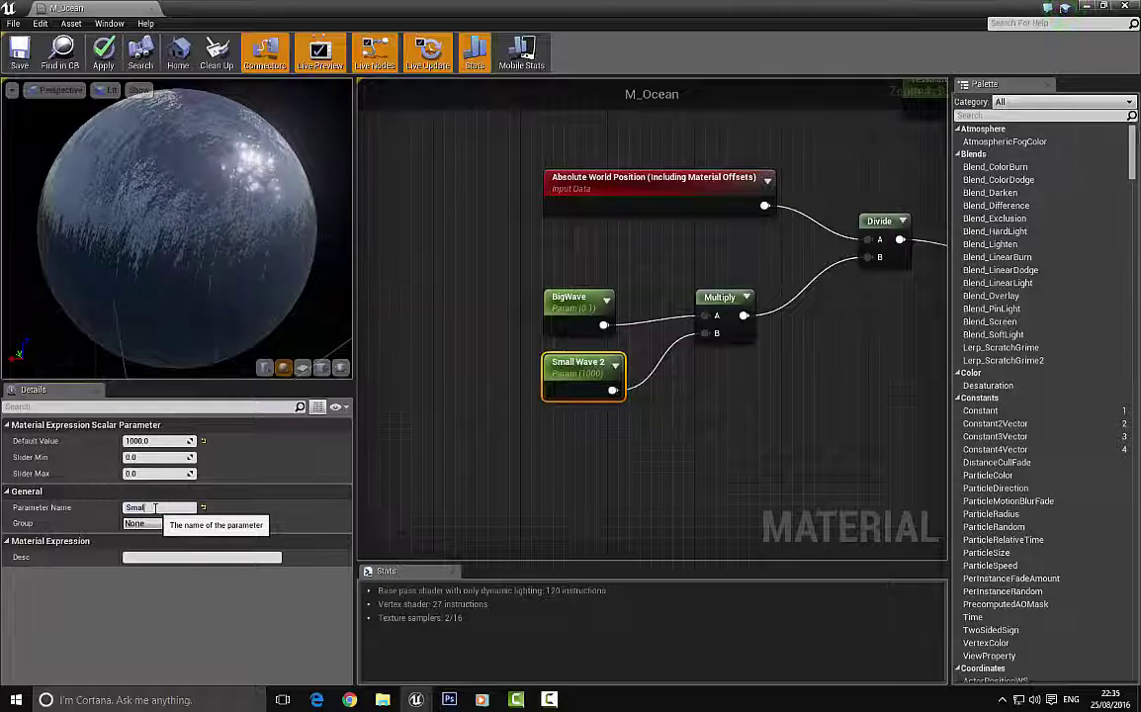
text(Wave)
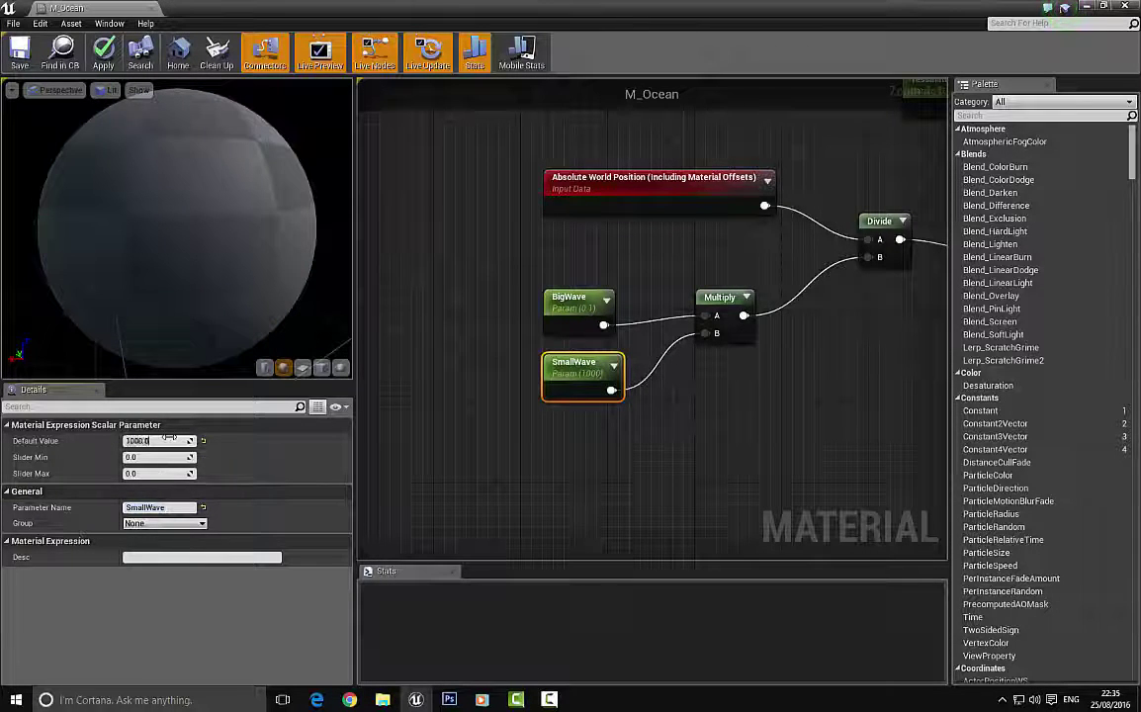
key(Return)
text(250)
key(Return)
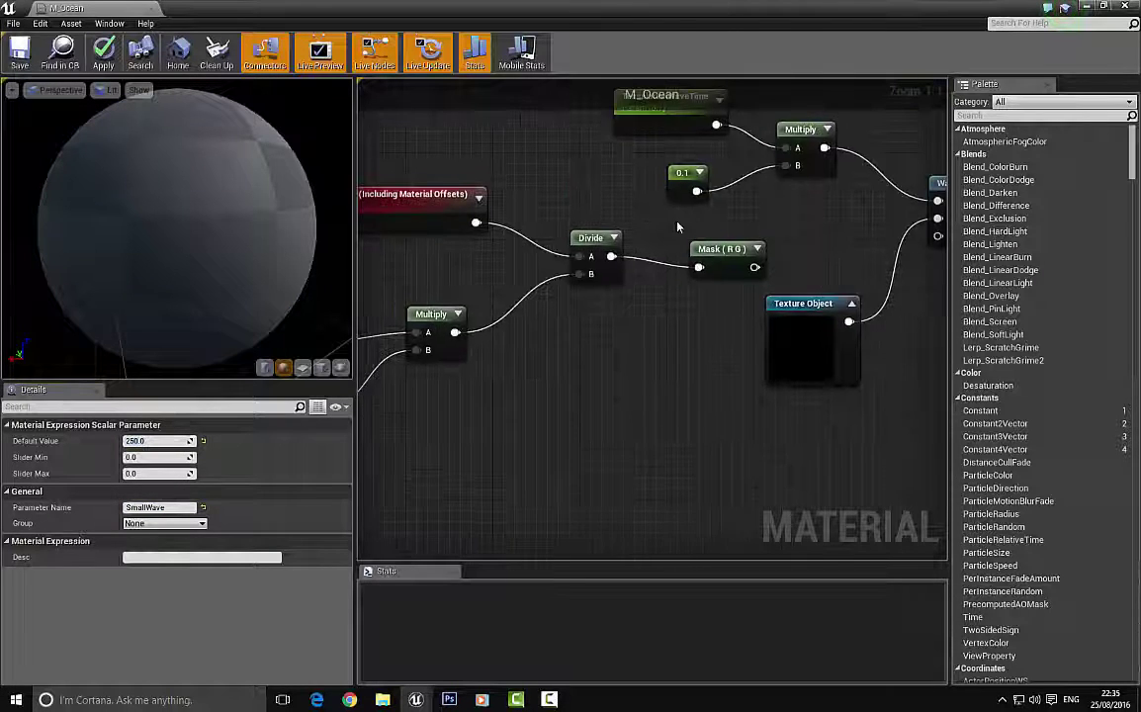
Connect the copied Mask (R G) to Water_Waves_Direction's Texture Map Tile input and the VertexNormalWS Add node to World Displacement.
drag(541, 358, 725, 325)
scroll(589, 303, down, 5)
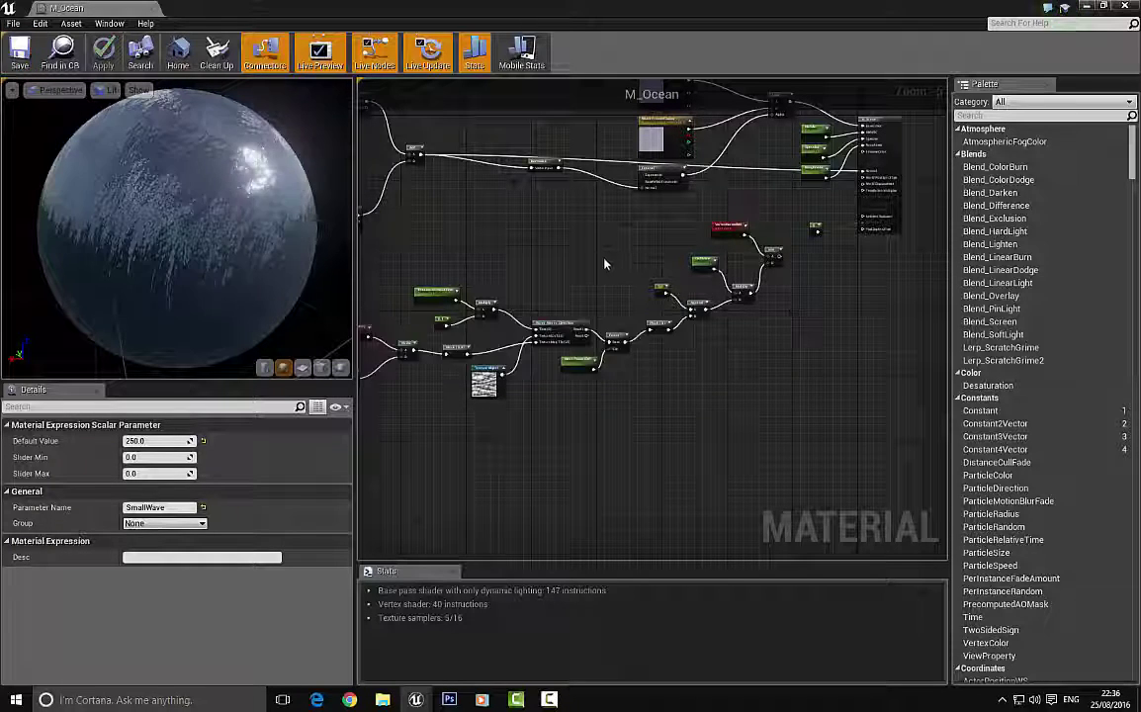
scroll(680, 231, up, 5)
right_drag(680, 232, 505, 333)
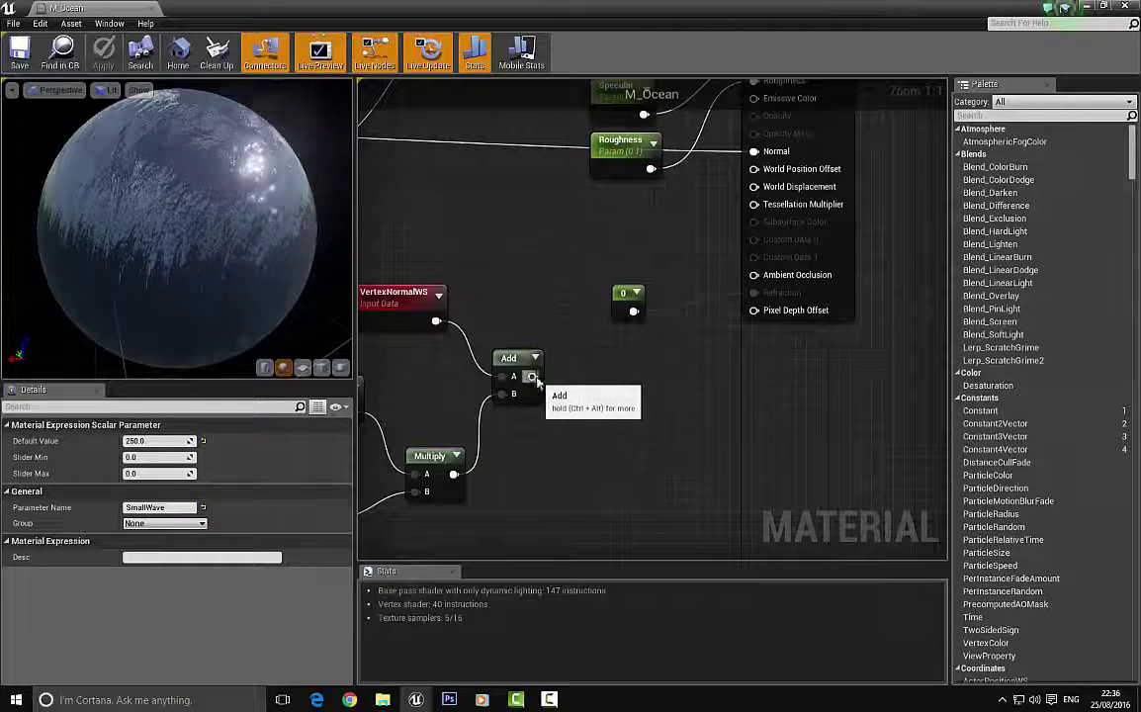
drag(532, 377, 753, 186)
click(630, 393)
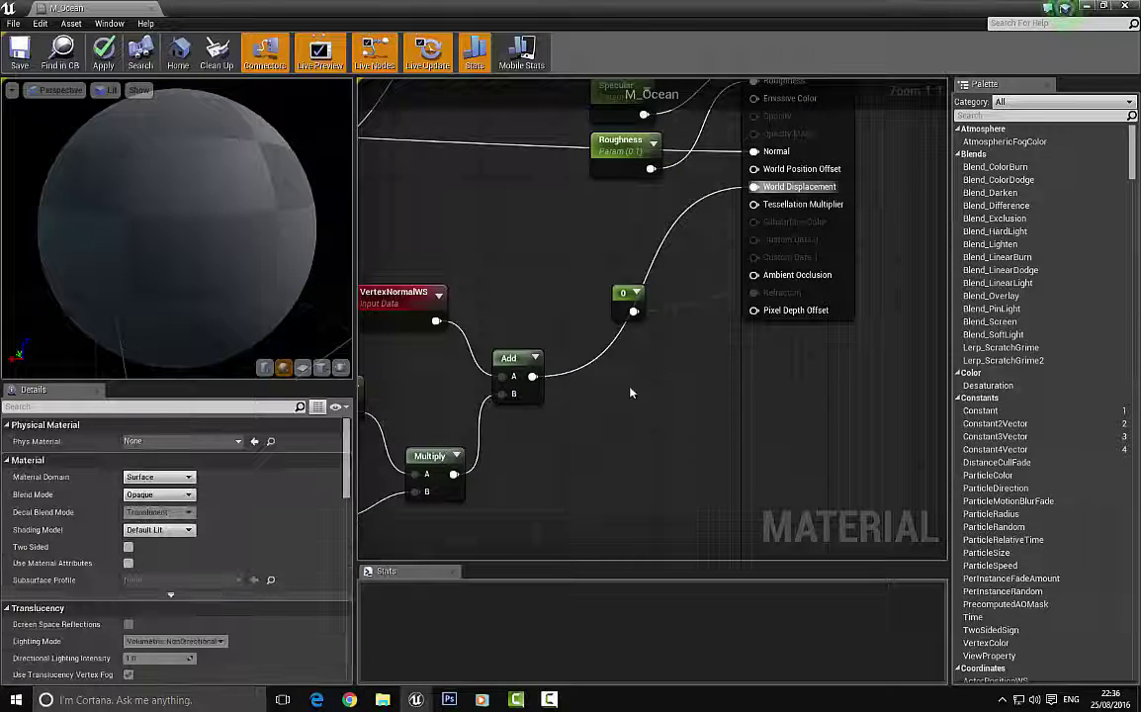
Add a constant below the Add node, convert it to a scalar parameter, and name it Tessalation Multi.
click(615, 402)
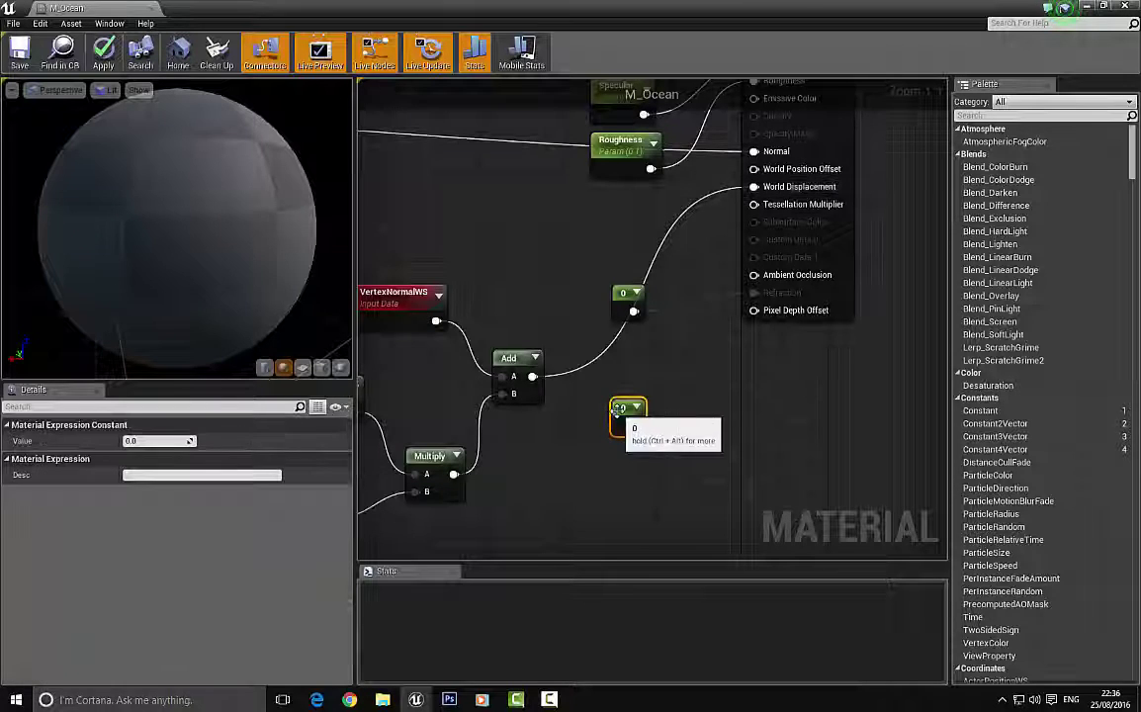
right_click(623, 411)
click(670, 419)
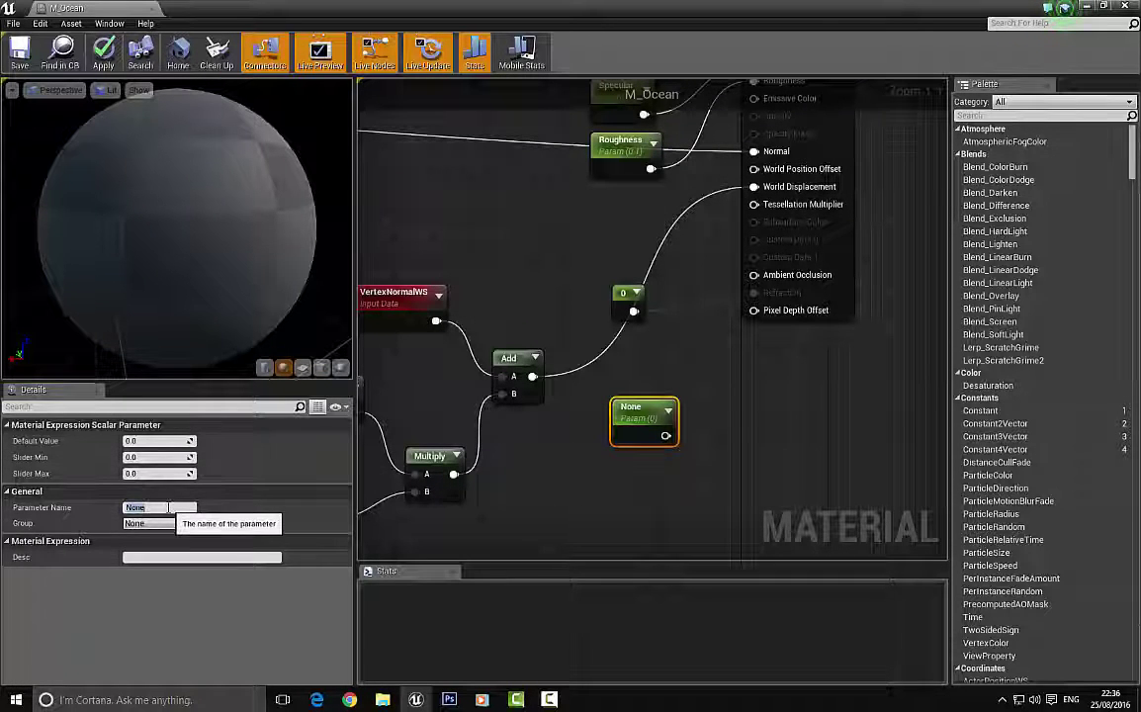
text(Tessalat)
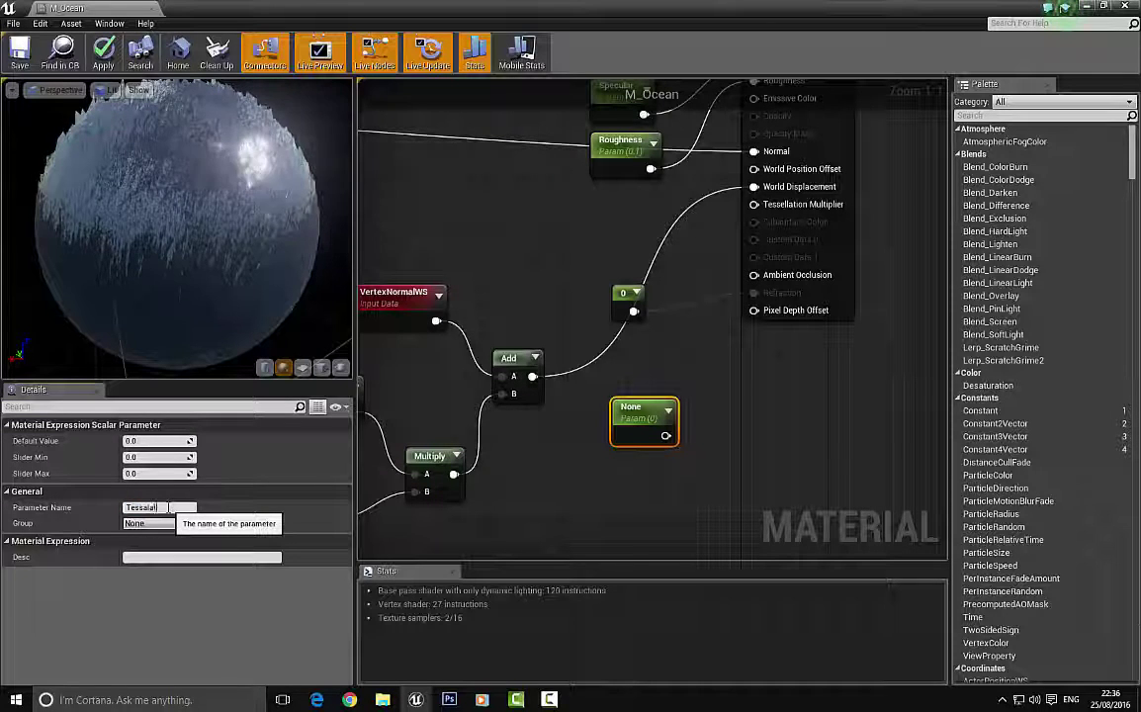
text(ion Multip)
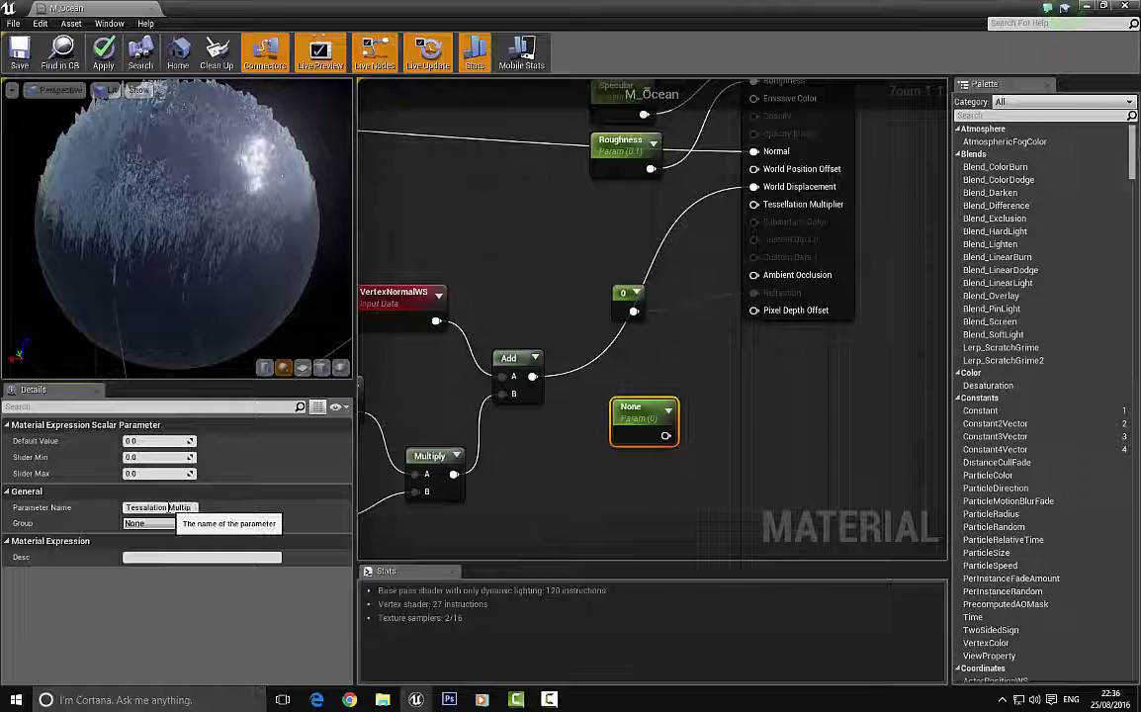
key(BackSpace)
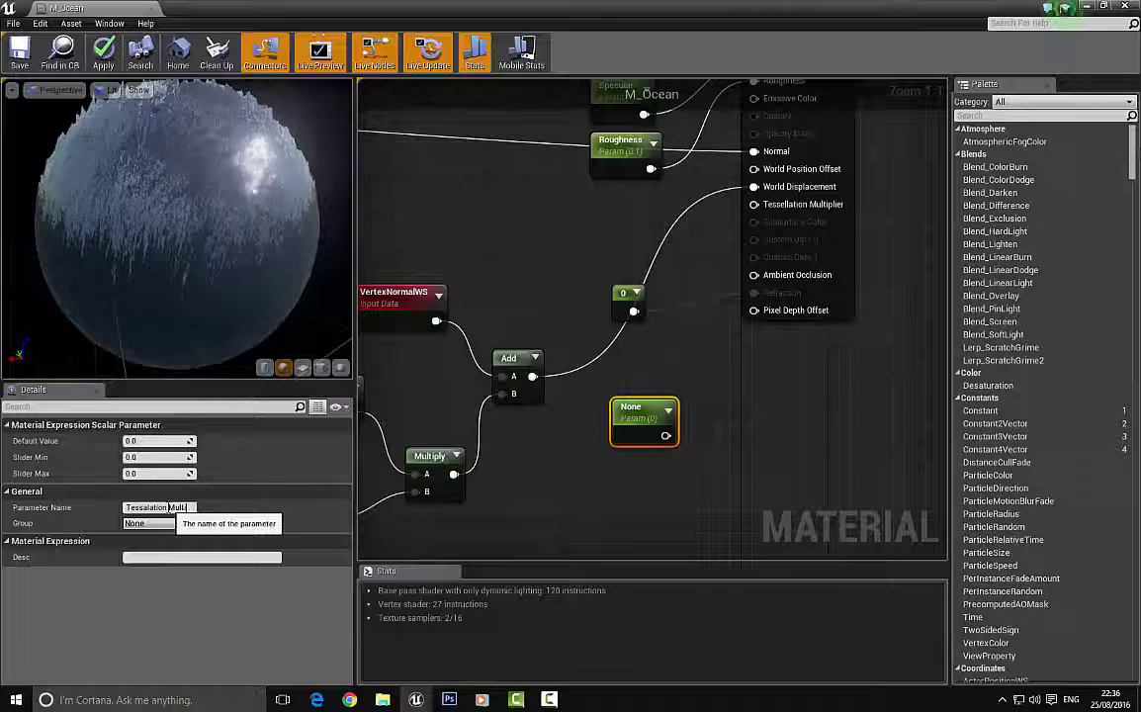
key(Return)
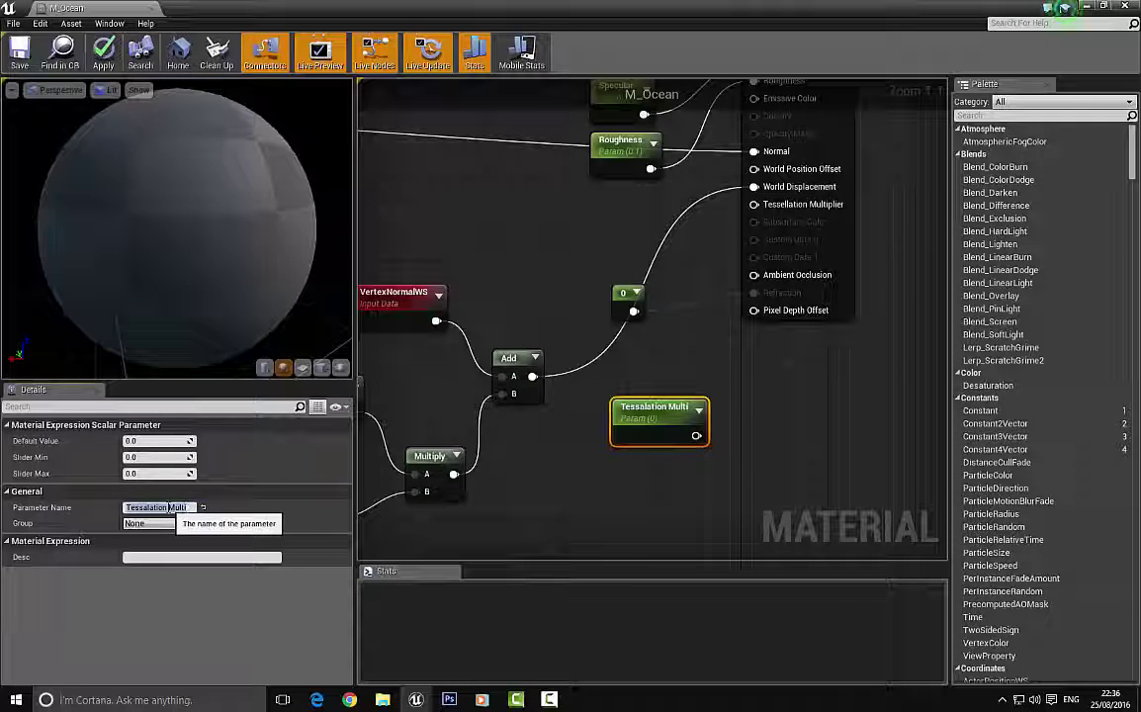
Set Tessalation Multi's default value to 3 and connect it to the material's Tessellation Multiplier input.
click(165, 440)
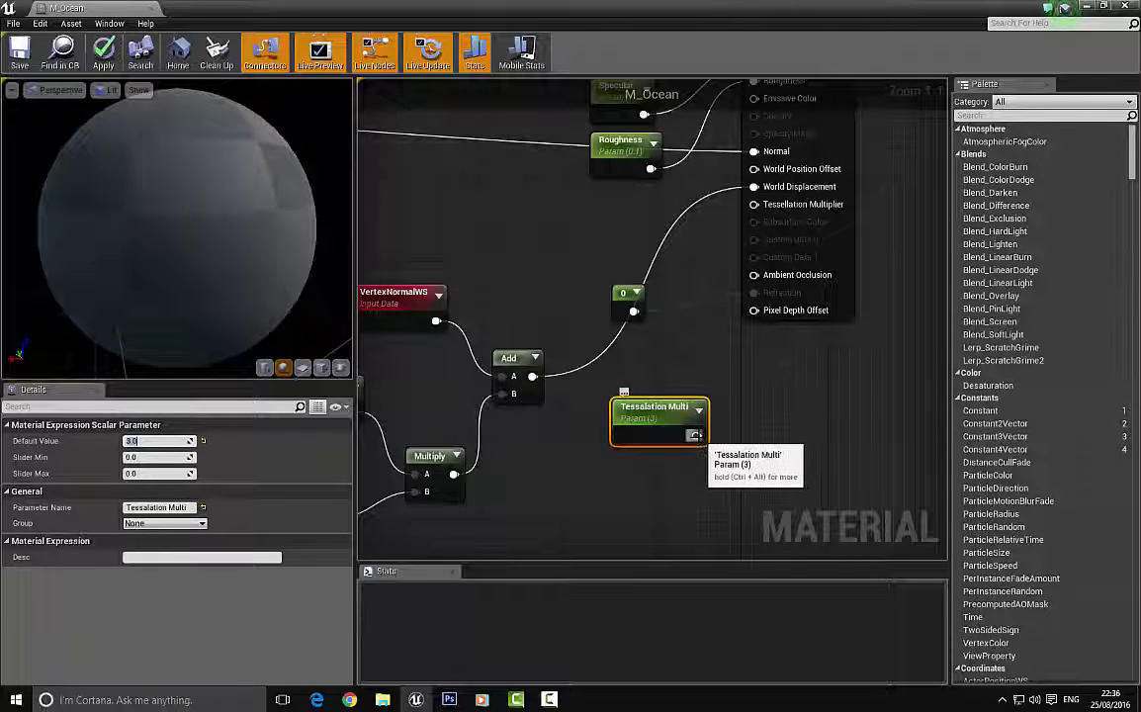
drag(695, 435, 751, 206)
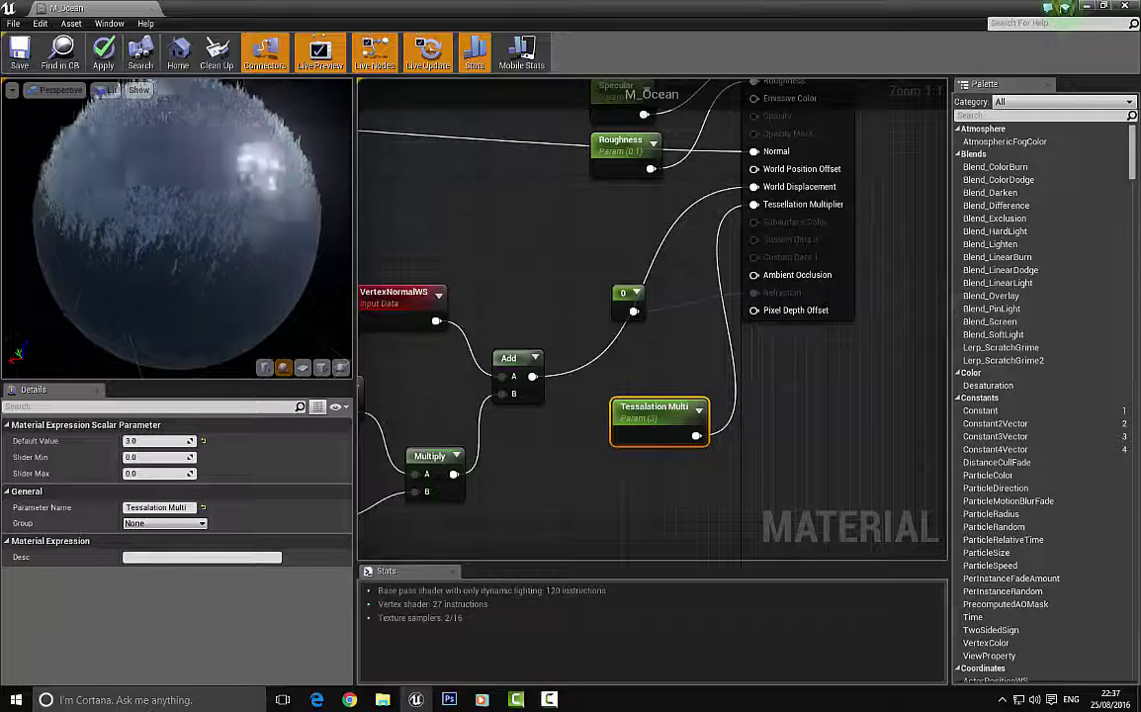
scroll(137, 184, down, 3)
scroll(137, 184, up, 3)
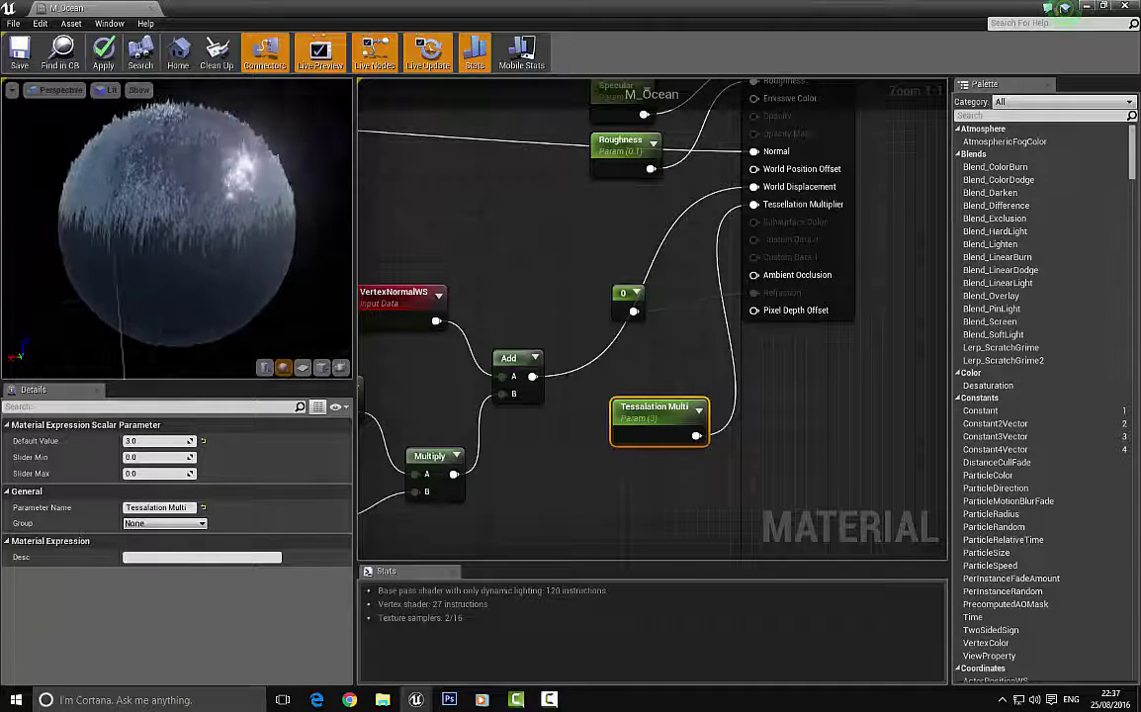
drag(138, 184, 163, 170)
right_drag(411, 227, 697, 216)
right_drag(569, 315, 491, 224)
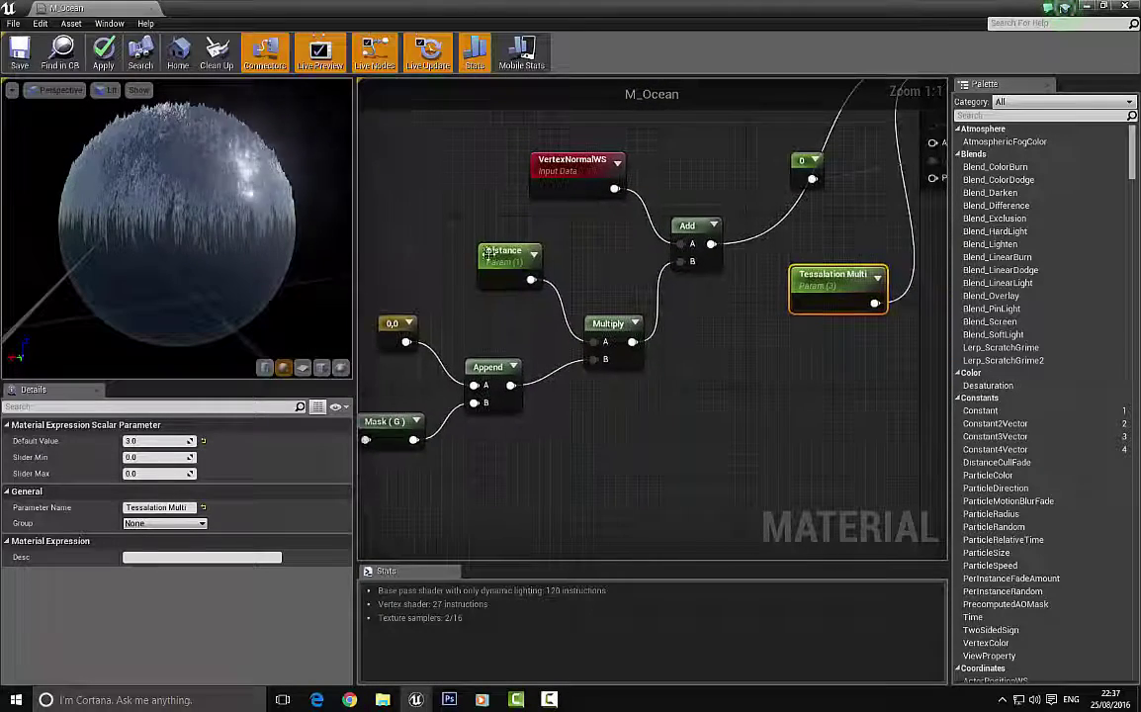
click(502, 257)
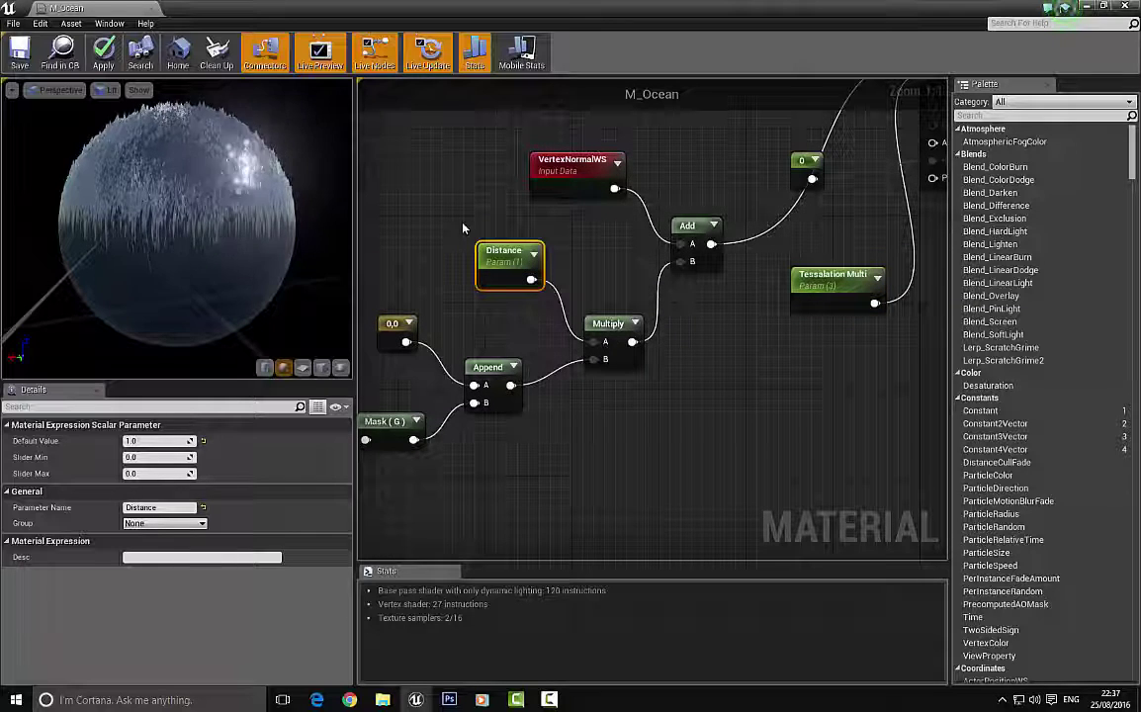
key(F2)
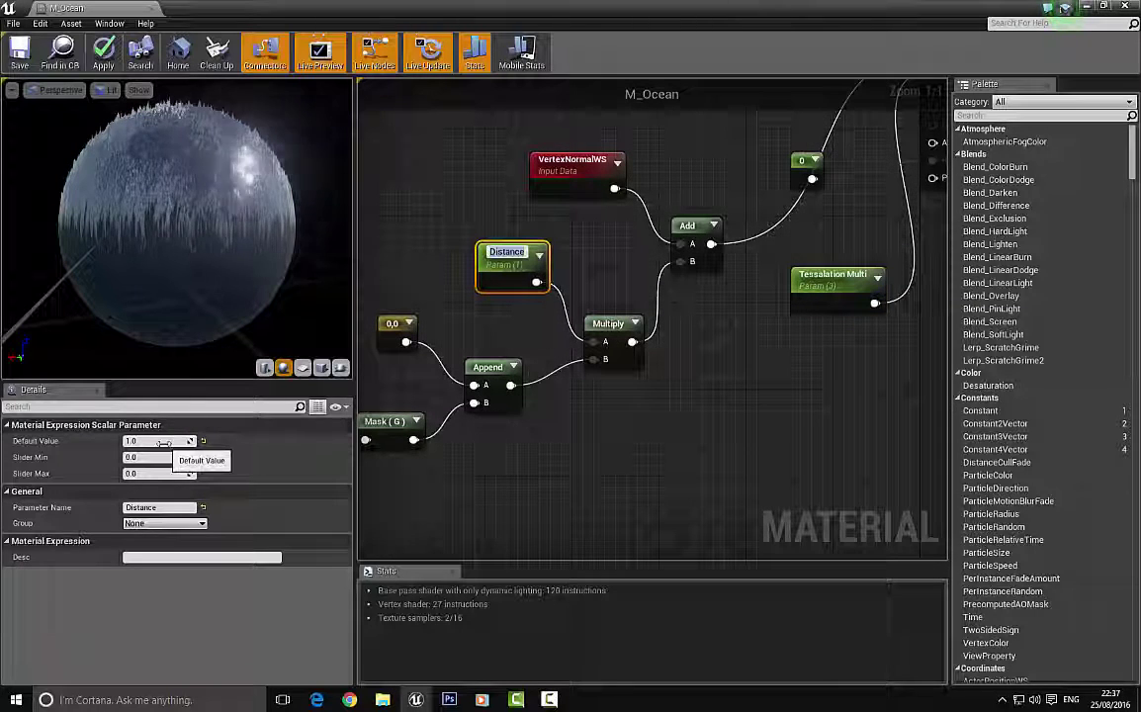
Preview the displaced water on a cube mesh from close up and apply the material changes.
right_drag(198, 219, 309, 358)
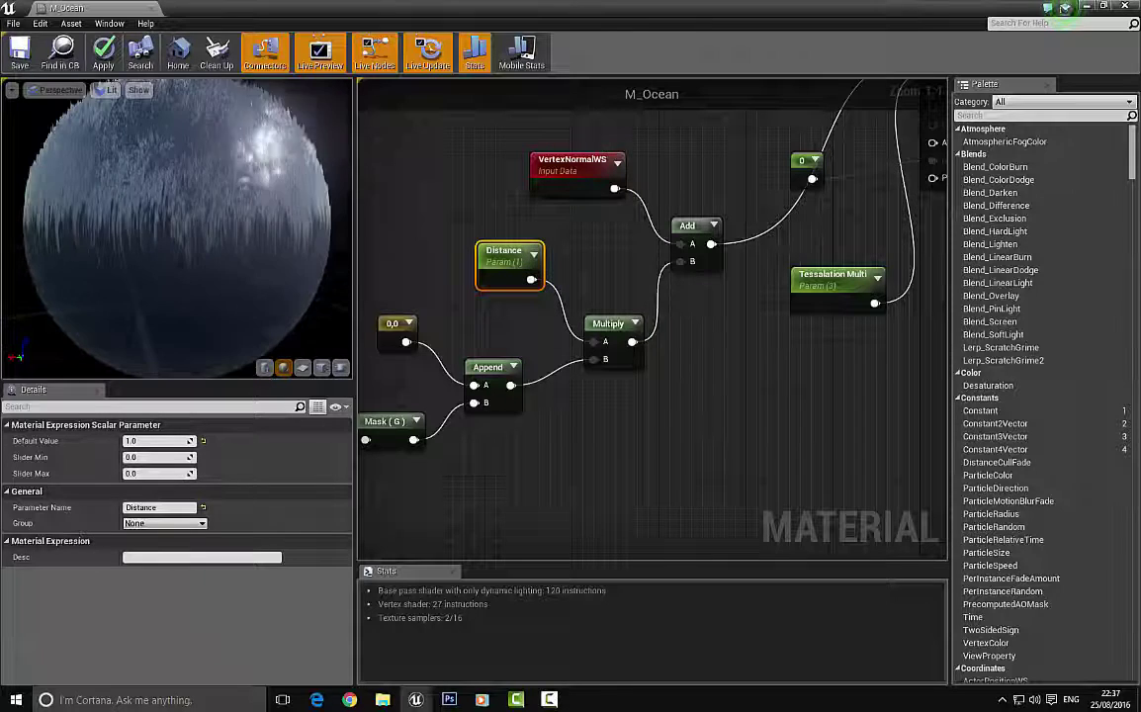
click(321, 367)
scroll(140, 163, down, 3)
drag(146, 206, 174, 285)
mouse_move(202, 152)
mouse_down()
mouse_move(203, 188)
mouse_move(197, 117)
mouse_move(202, 163)
mouse_up()
scroll(201, 152, up, 3)
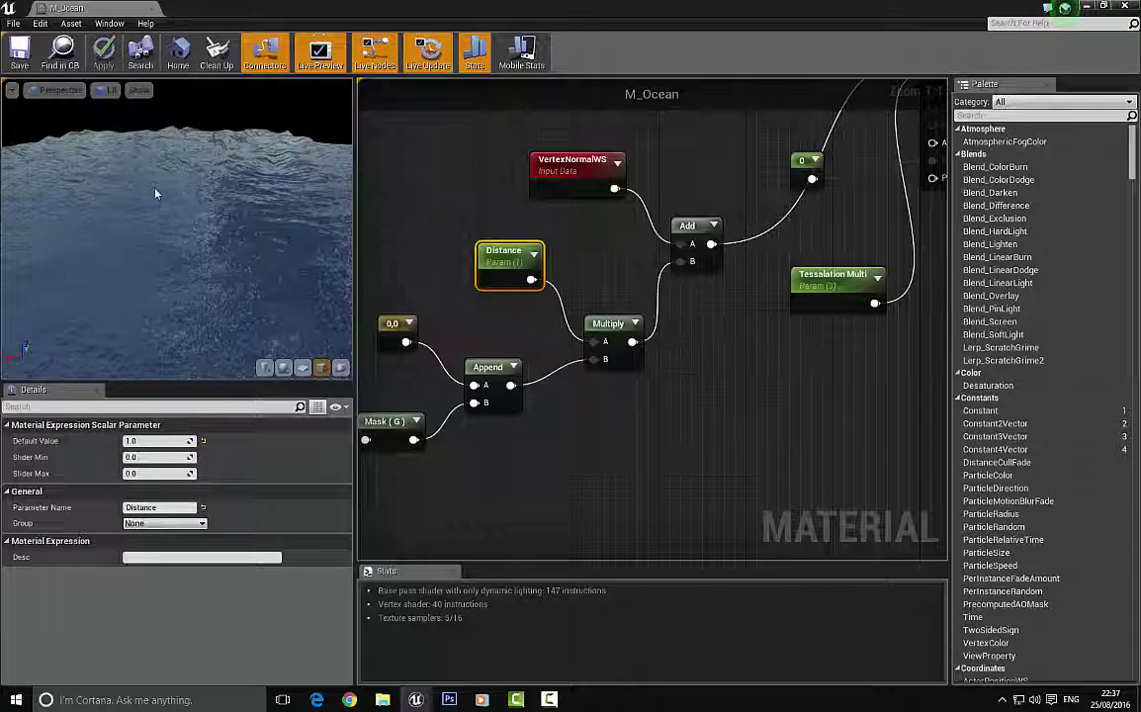
Close the material editor and inspect the Ocen mesh's waves from several angles in the level.
double_click(270, 6)
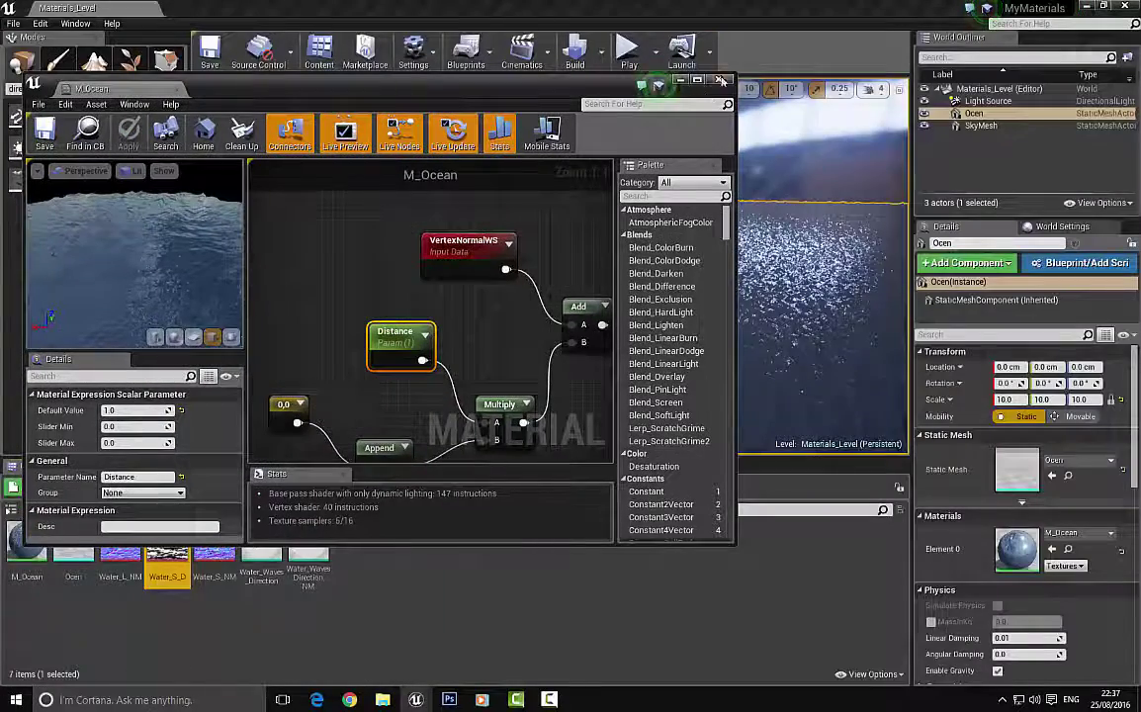
click(718, 81)
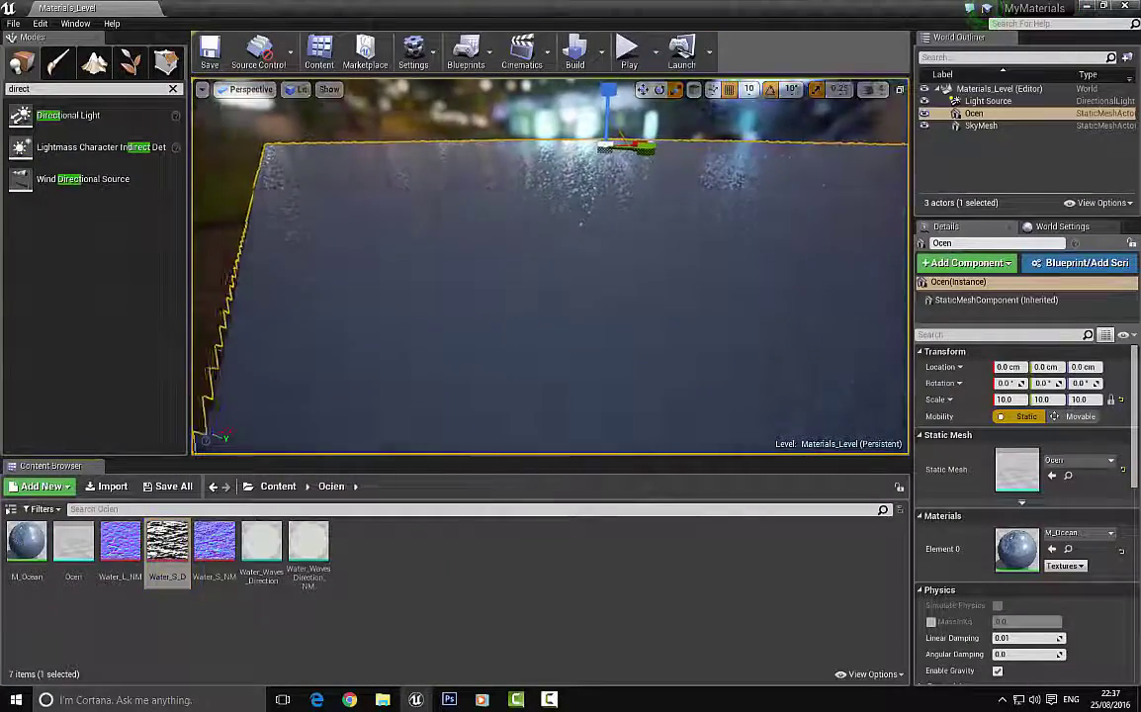
right_drag(550, 267, 346, 272)
key(s)
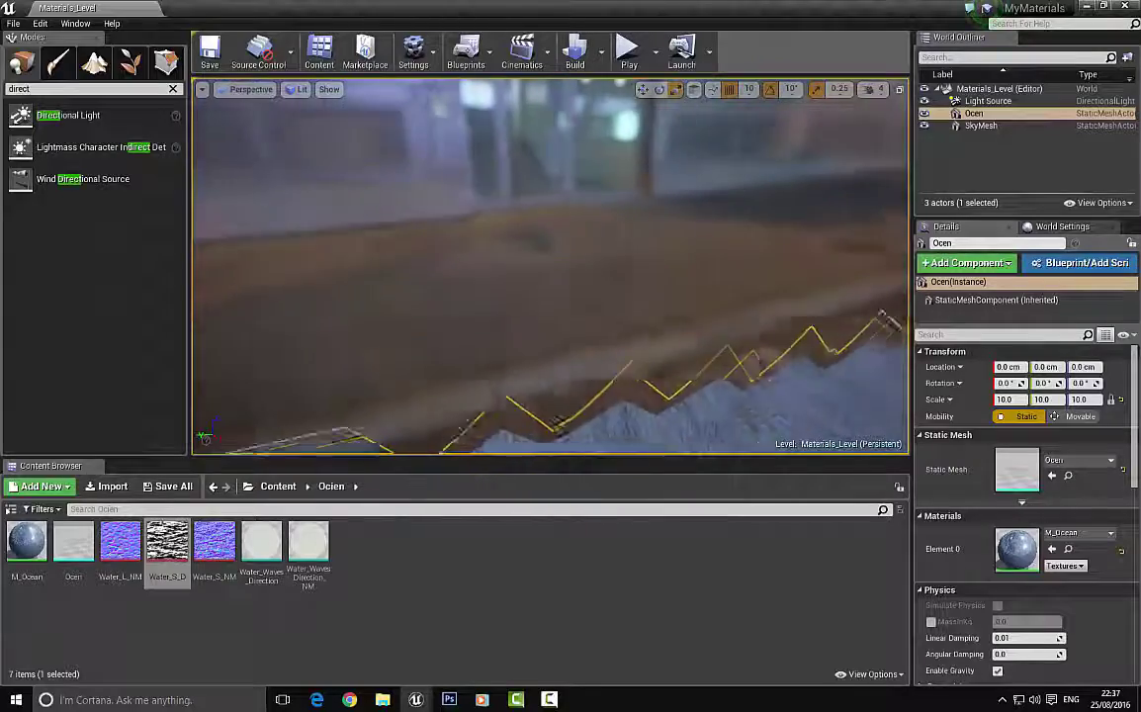
right_drag(527, 240, 208, 267)
mouse_move(462, 247)
right_down()
mouse_move(318, 251)
mouse_move(395, 289)
mouse_move(469, 265)
right_up()
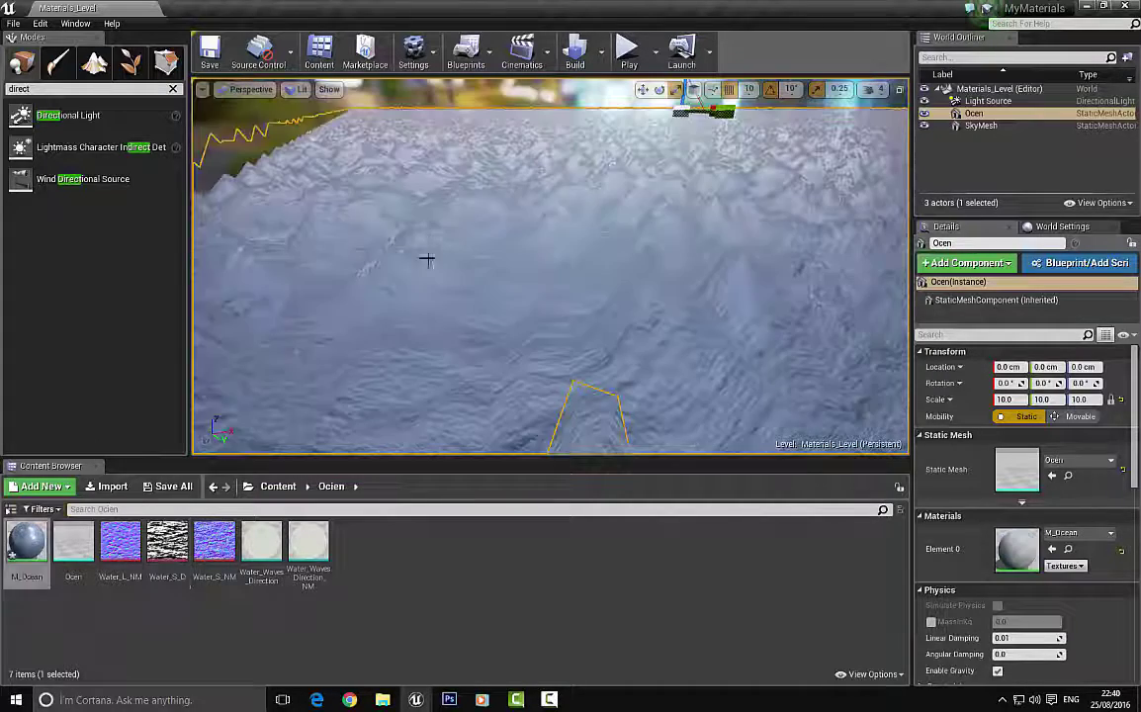
Reopen the M_Ocean material and maximize its editor.
click(423, 267)
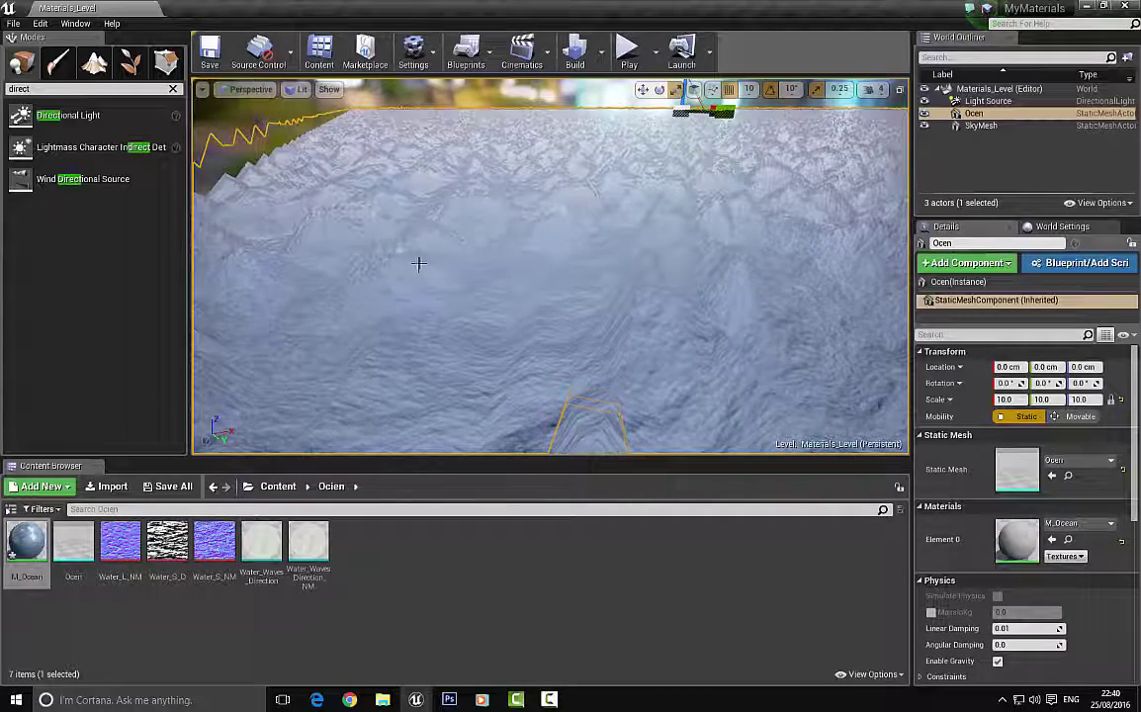
double_click(26, 542)
double_click(414, 132)
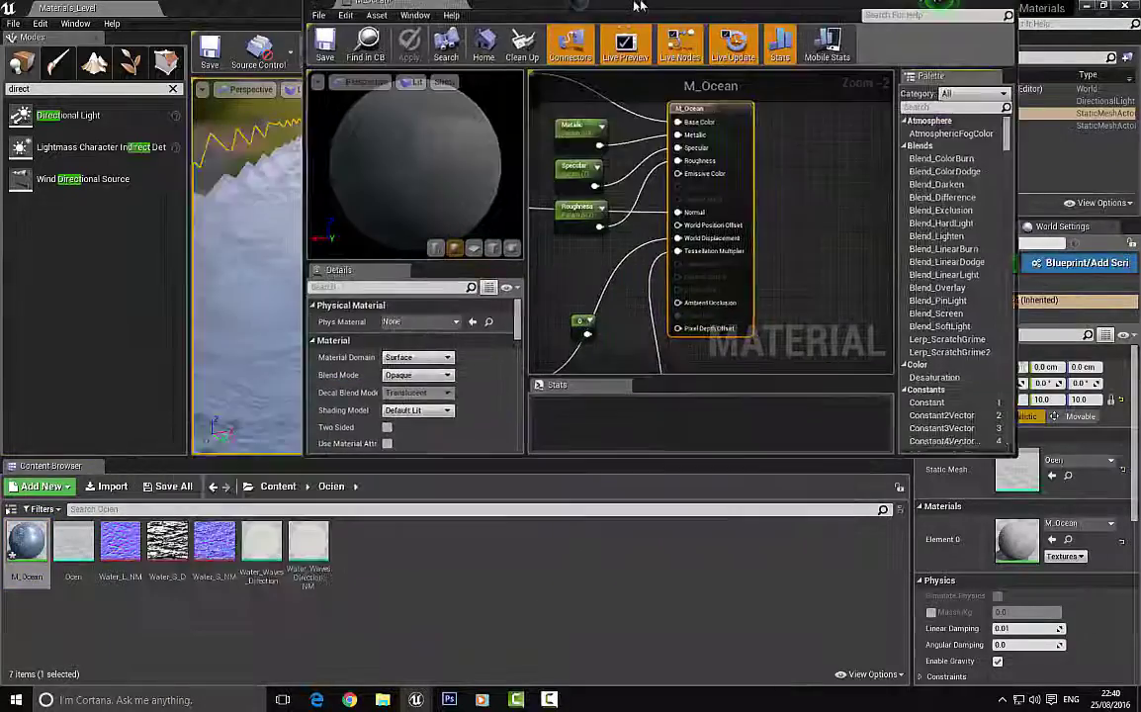
Set the BigWave parameter's default value to 5 in the displacement tiling network.
right_drag(480, 323, 765, 309)
right_drag(497, 278, 753, 255)
scroll(754, 255, down, 2)
right_drag(494, 364, 765, 238)
scroll(593, 356, up, 4)
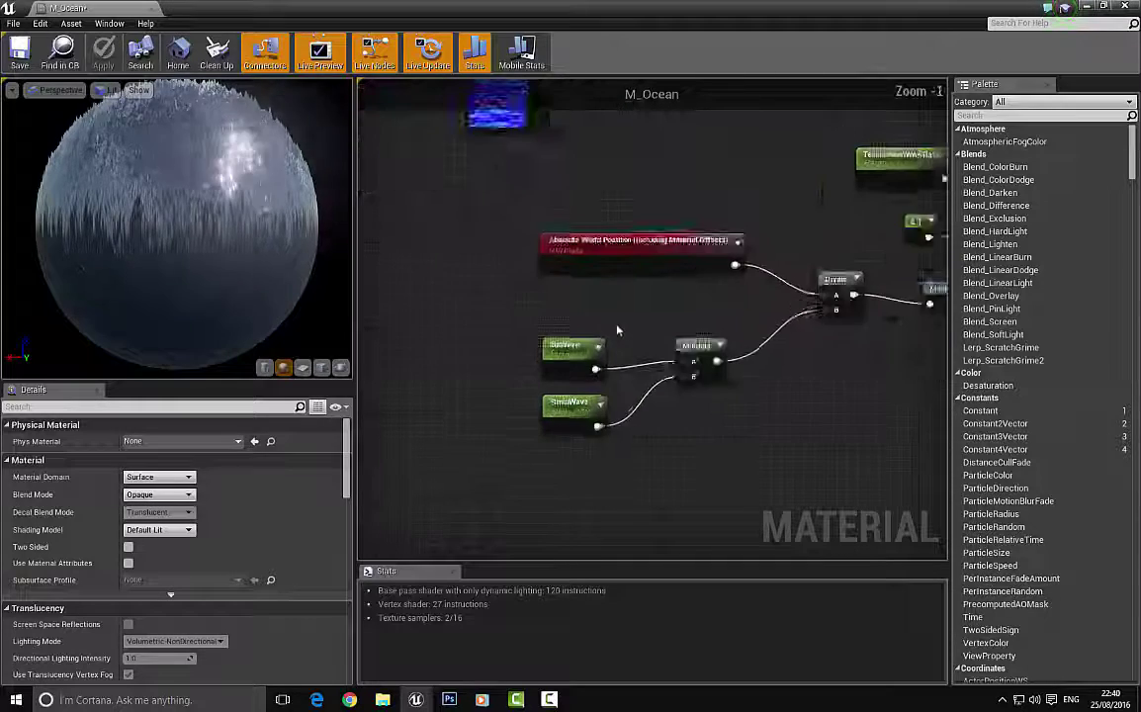
click(585, 353)
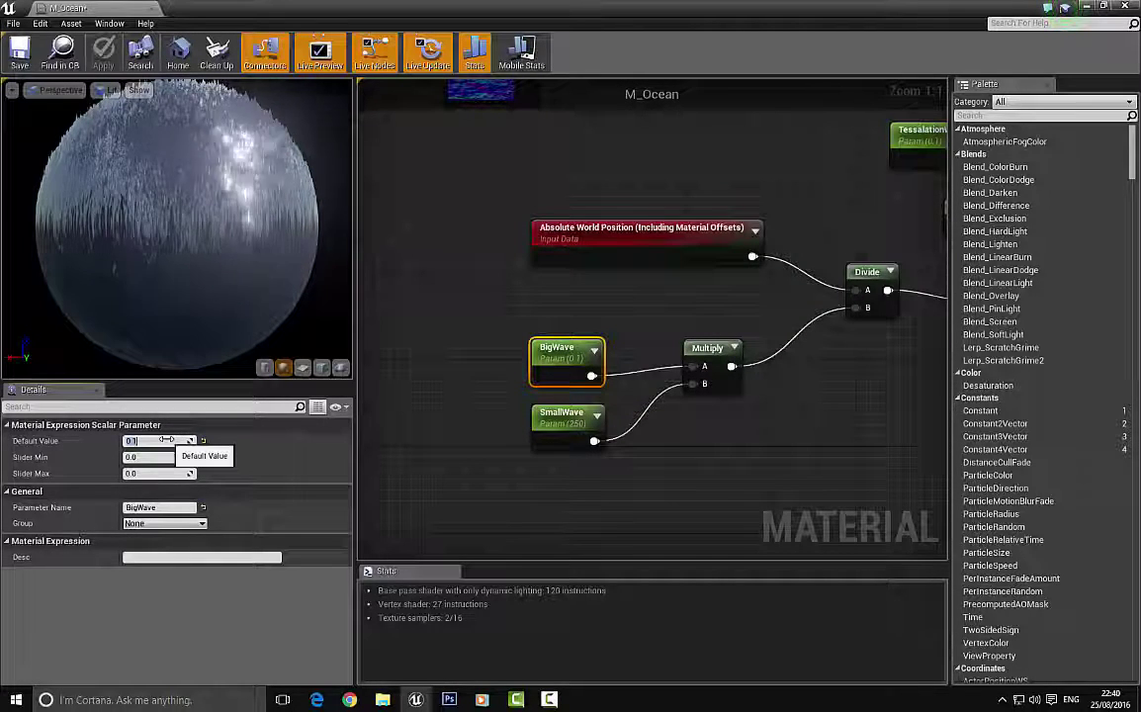
click(165, 439)
text(5)
key(Return)
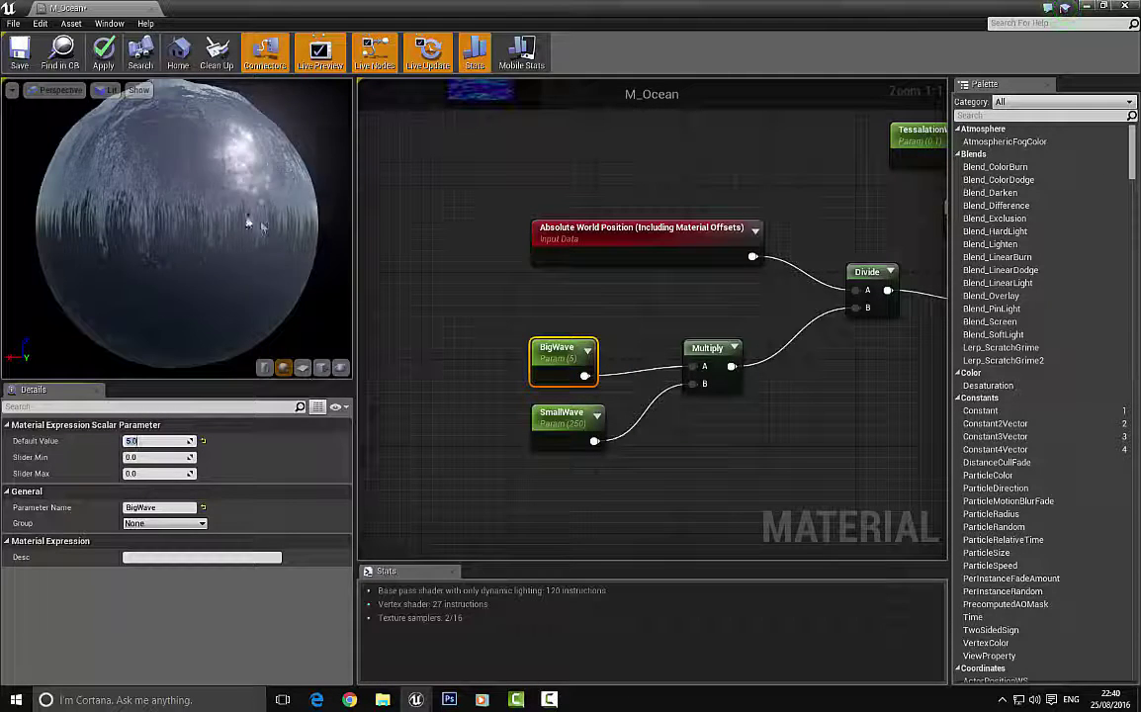
Save the M_Ocean material and close its editor to return to the level.
scroll(55, 118, down, 3)
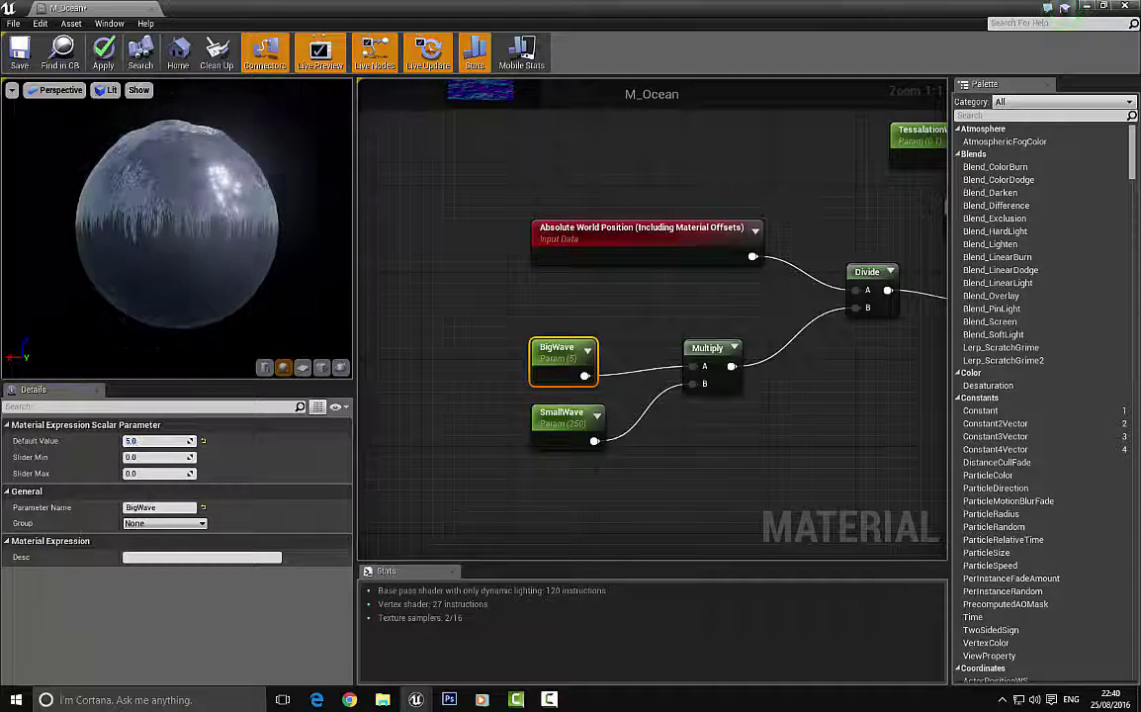
click(21, 54)
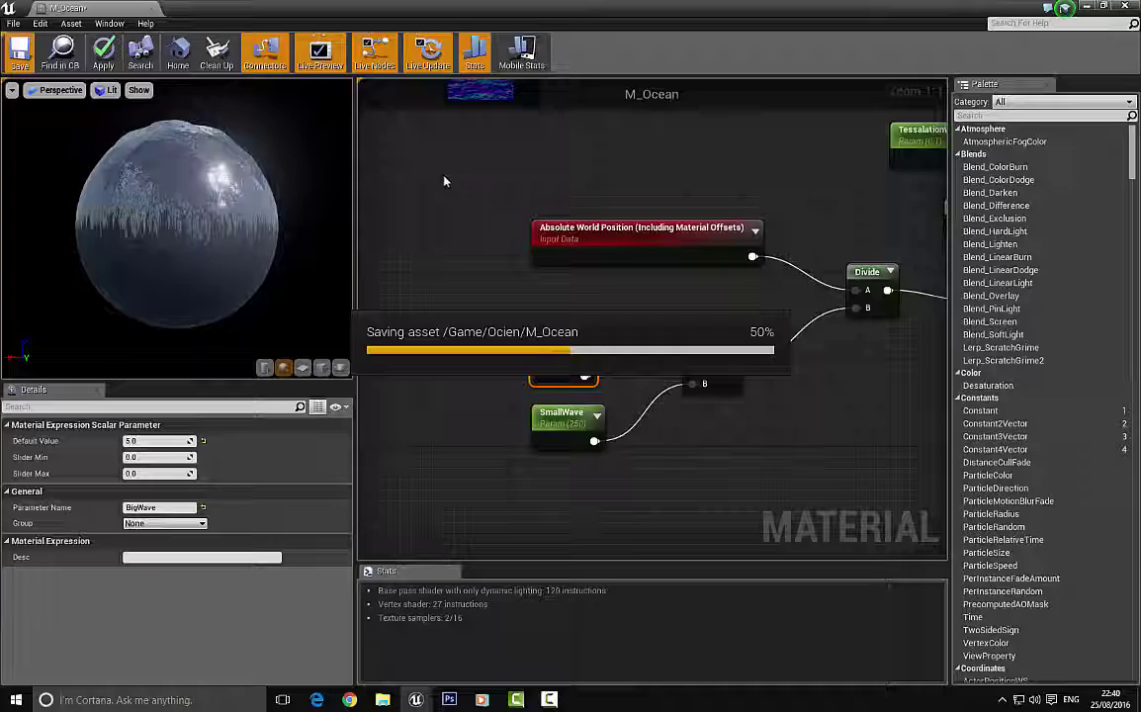
double_click(463, 7)
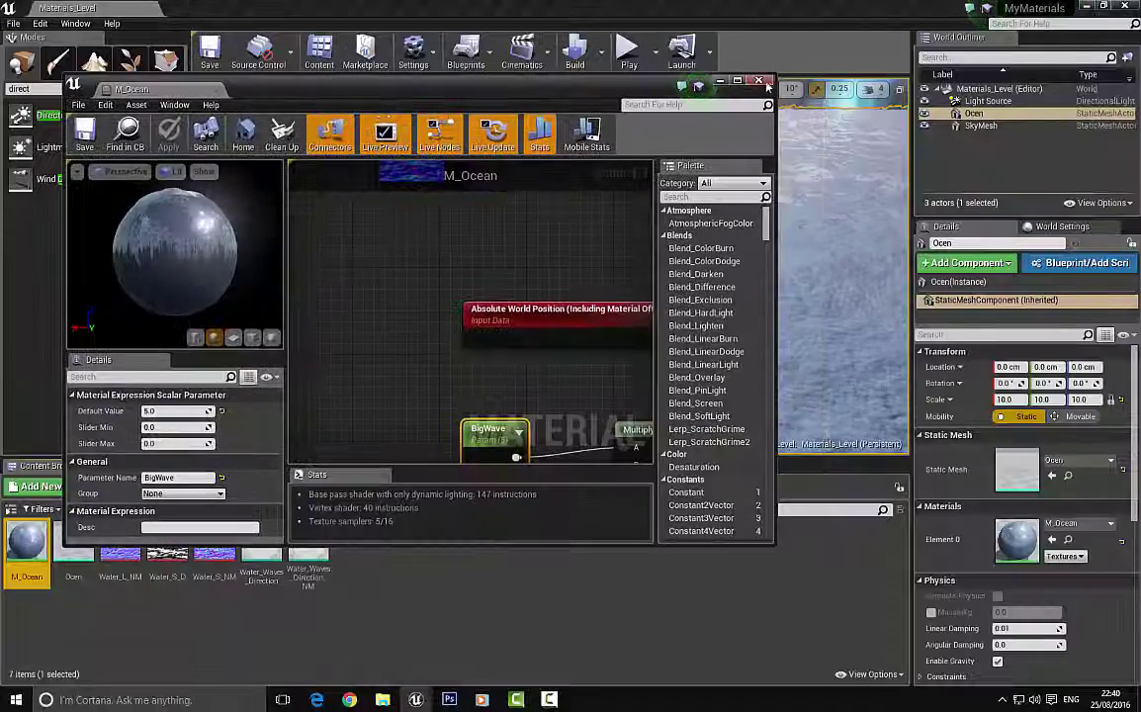
click(759, 80)
Examine the ocean's waves and reflections in the level from a low viewpoint near the water surface.
right_drag(530, 300, 10, 276)
right_drag(498, 245, 520, 302)
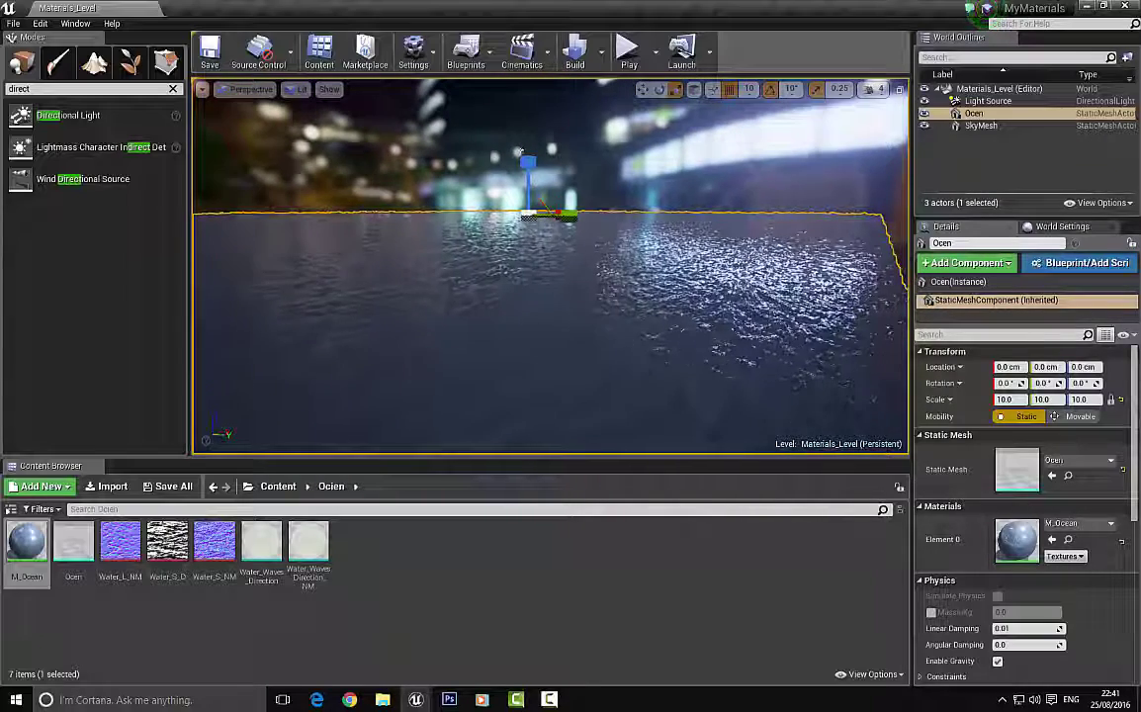
mouse_move(550, 277)
right_down()
mouse_move(565, 277)
mouse_move(532, 277)
mouse_move(558, 269)
mouse_move(542, 272)
mouse_move(538, 292)
right_up()
key(w)
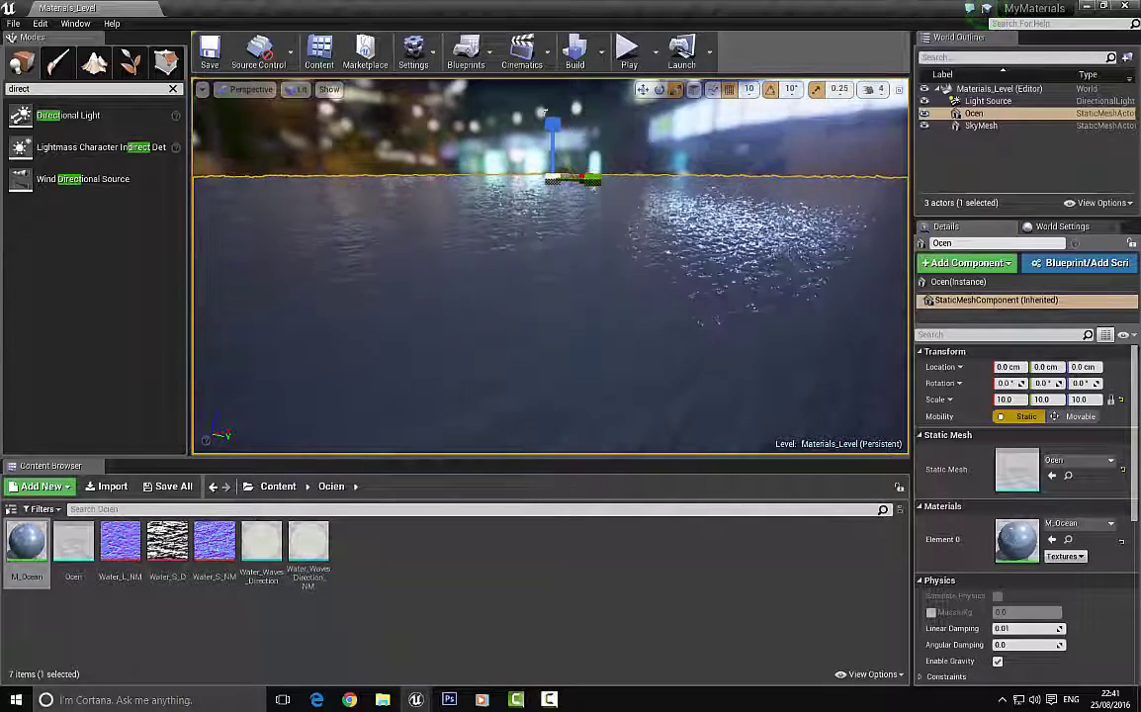
right_drag(537, 279, 540, 249)
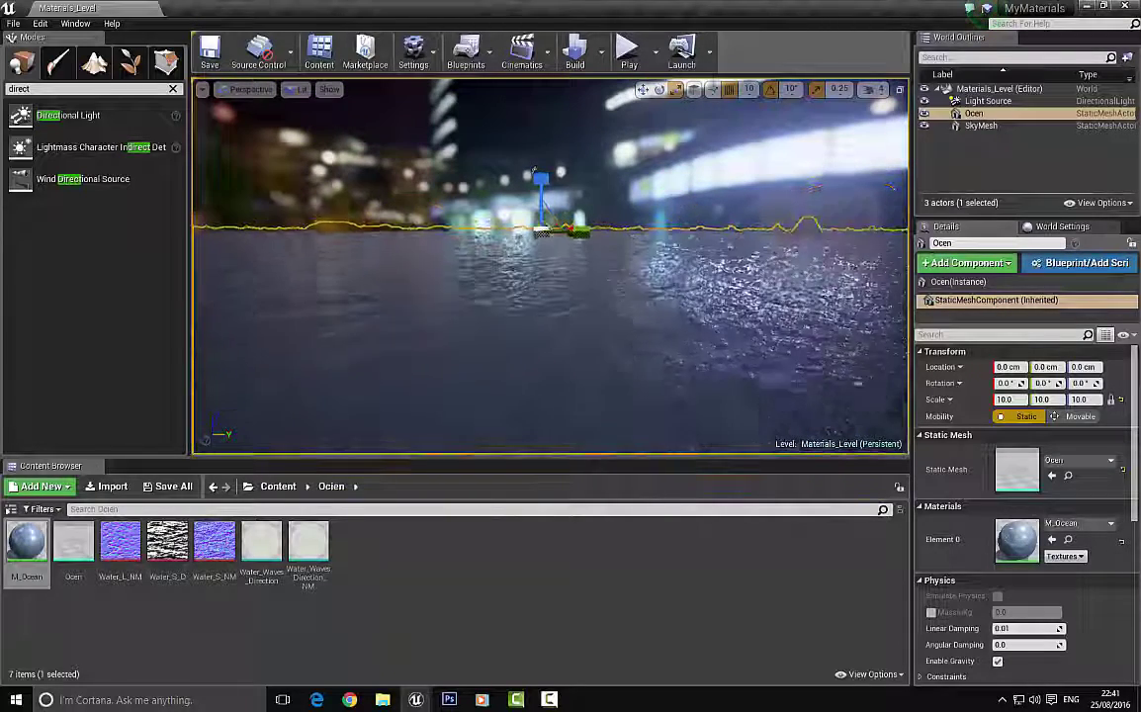